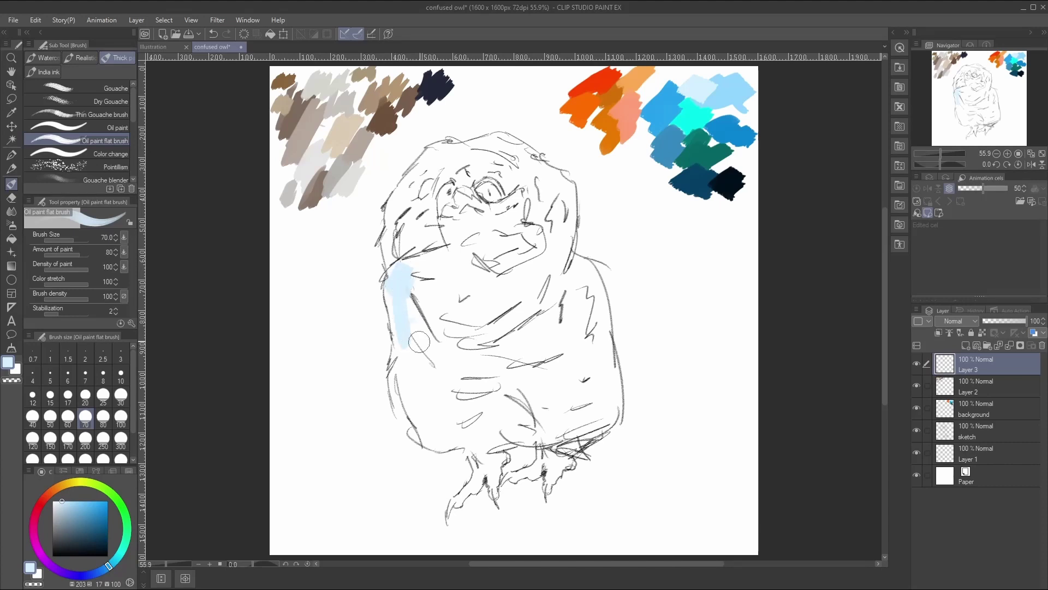
Step: Extend the light blue patch on the owl's left shoulder and move the sketch layer to the top of the layer stack
{"action": "left_click_drag", "start_coordinate": [416, 280], "coordinate": [411, 318]}
{"action": "left_click", "coordinate": [987, 423]}
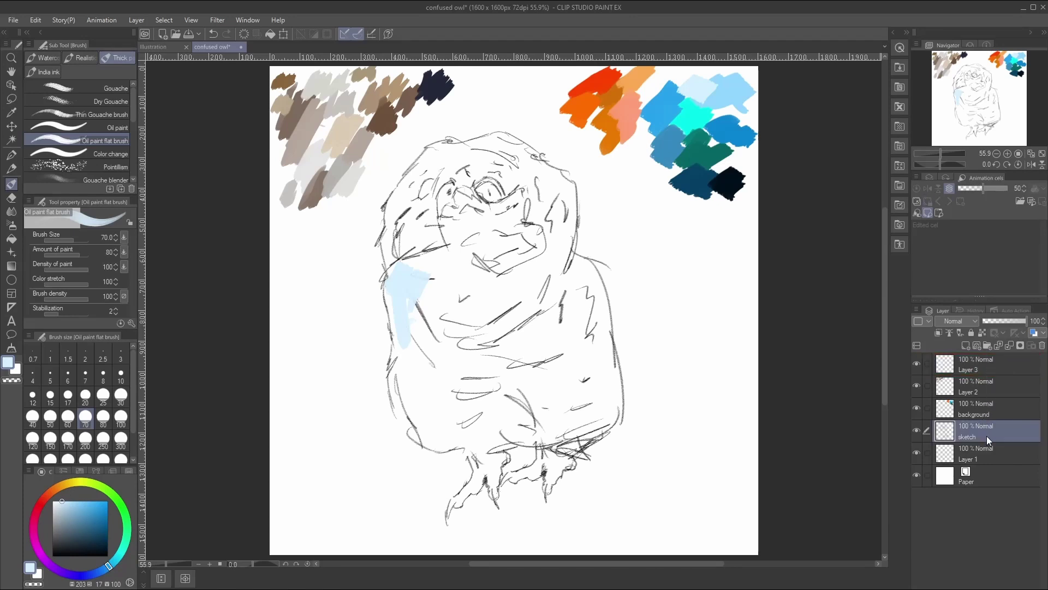
{"action": "left_click_drag", "start_coordinate": [992, 360], "coordinate": [998, 367]}
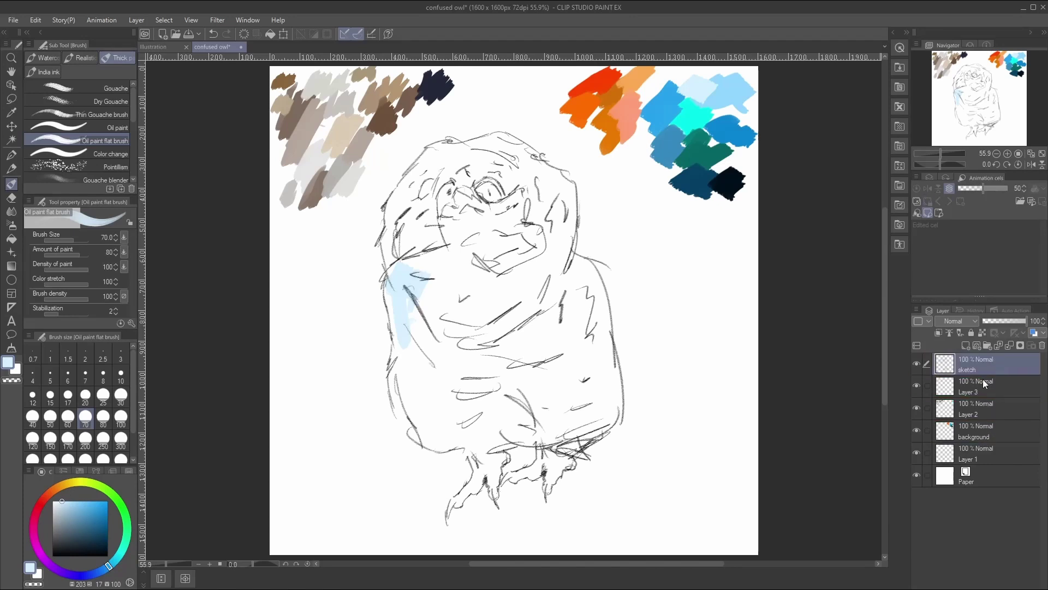
Step: On Layer 3, paint light blue base color over the owl's left side, lower belly, right wing and the area below the beak
{"action": "left_click", "coordinate": [983, 386]}
{"action": "mouse_move", "coordinate": [420, 309]}
{"action": "left_mouse_down"}
{"action": "mouse_move", "coordinate": [416, 356]}
{"action": "mouse_move", "coordinate": [408, 363]}
{"action": "mouse_move", "coordinate": [406, 347]}
{"action": "mouse_move", "coordinate": [394, 393]}
{"action": "mouse_move", "coordinate": [414, 439]}
{"action": "mouse_move", "coordinate": [450, 443]}
{"action": "mouse_move", "coordinate": [403, 394]}
{"action": "mouse_move", "coordinate": [416, 412]}
{"action": "mouse_move", "coordinate": [404, 310]}
{"action": "mouse_move", "coordinate": [391, 293]}
{"action": "mouse_move", "coordinate": [396, 312]}
{"action": "mouse_move", "coordinate": [413, 270]}
{"action": "mouse_move", "coordinate": [395, 242]}
{"action": "mouse_move", "coordinate": [392, 261]}
{"action": "mouse_move", "coordinate": [403, 189]}
{"action": "mouse_move", "coordinate": [396, 236]}
{"action": "mouse_move", "coordinate": [427, 261]}
{"action": "mouse_move", "coordinate": [417, 309]}
{"action": "mouse_move", "coordinate": [431, 297]}
{"action": "mouse_move", "coordinate": [416, 332]}
{"action": "mouse_move", "coordinate": [423, 379]}
{"action": "mouse_move", "coordinate": [412, 418]}
{"action": "mouse_move", "coordinate": [428, 422]}
{"action": "mouse_move", "coordinate": [452, 404]}
{"action": "mouse_move", "coordinate": [481, 428]}
{"action": "mouse_move", "coordinate": [479, 439]}
{"action": "mouse_move", "coordinate": [504, 436]}
{"action": "mouse_move", "coordinate": [463, 434]}
{"action": "mouse_move", "coordinate": [435, 401]}
{"action": "mouse_move", "coordinate": [428, 368]}
{"action": "left_mouse_up"}
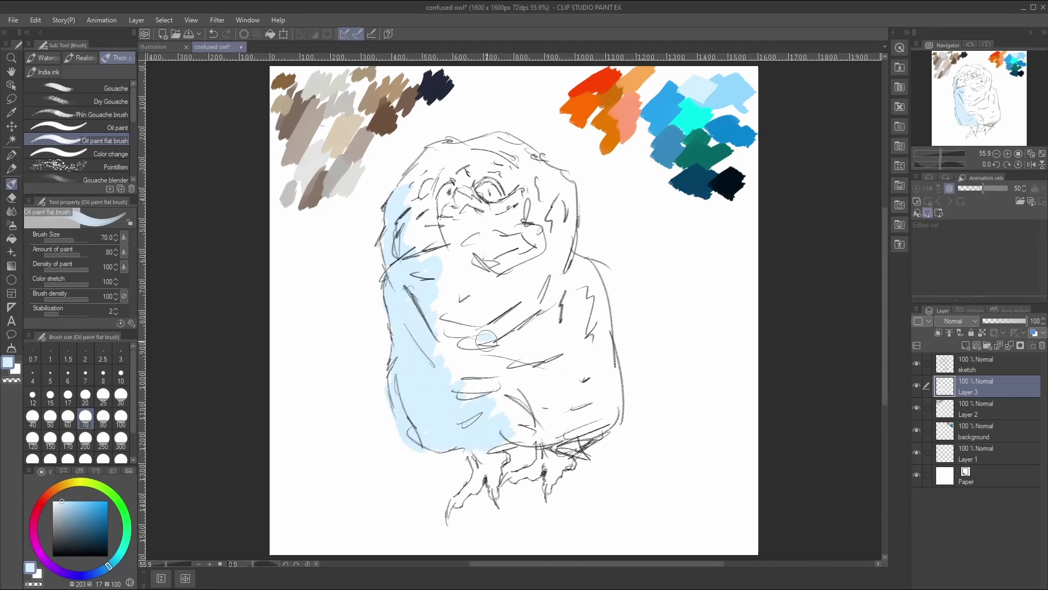
{"action": "mouse_move", "coordinate": [486, 341]}
{"action": "left_mouse_down"}
{"action": "mouse_move", "coordinate": [525, 416]}
{"action": "mouse_move", "coordinate": [506, 379]}
{"action": "mouse_move", "coordinate": [539, 422]}
{"action": "mouse_move", "coordinate": [531, 432]}
{"action": "mouse_move", "coordinate": [604, 408]}
{"action": "left_mouse_up"}
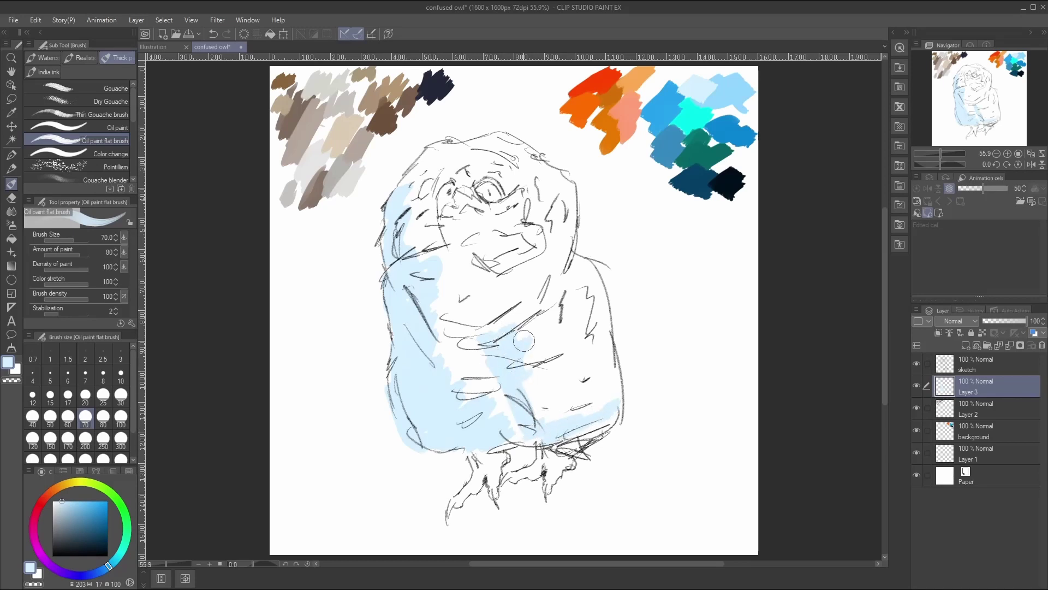
{"action": "mouse_move", "coordinate": [523, 341]}
{"action": "left_mouse_down"}
{"action": "mouse_move", "coordinate": [535, 383]}
{"action": "mouse_move", "coordinate": [551, 379]}
{"action": "mouse_move", "coordinate": [549, 402]}
{"action": "left_mouse_up"}
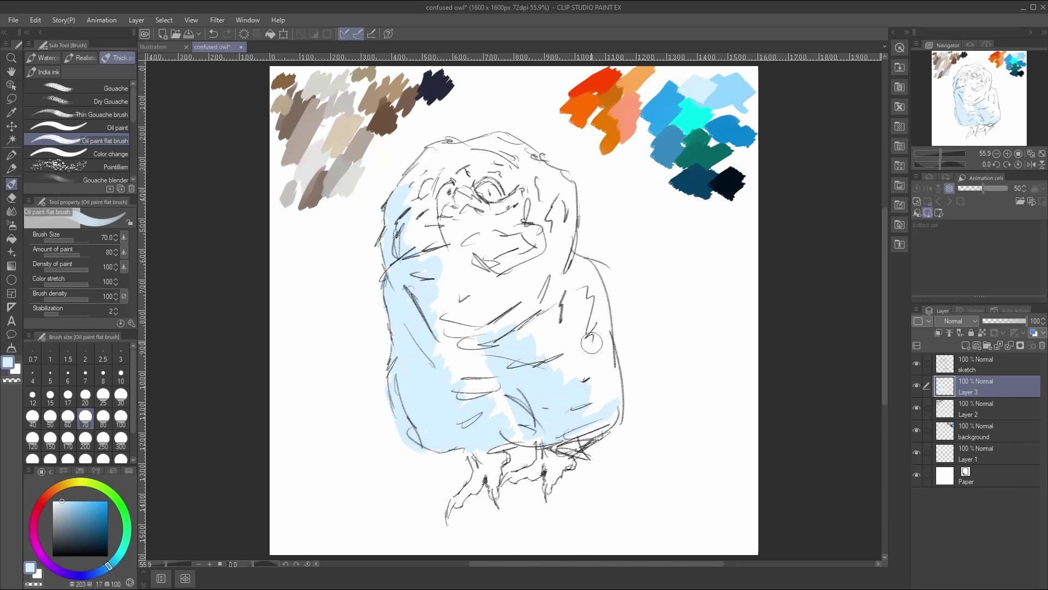
{"action": "mouse_move", "coordinate": [592, 343]}
{"action": "left_mouse_down"}
{"action": "mouse_move", "coordinate": [616, 407]}
{"action": "mouse_move", "coordinate": [614, 392]}
{"action": "mouse_move", "coordinate": [597, 409]}
{"action": "left_mouse_up"}
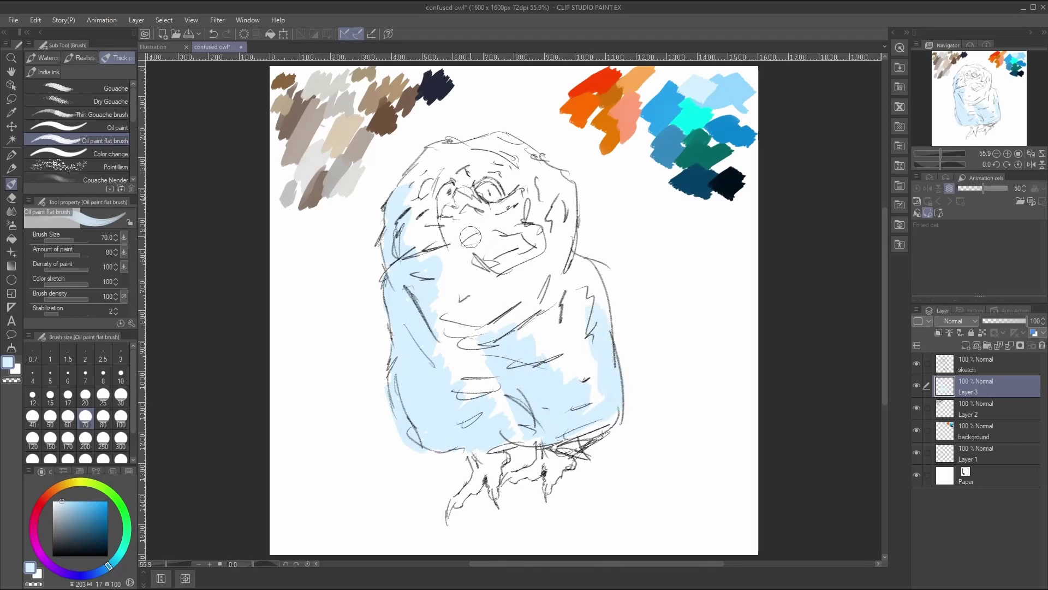
{"action": "mouse_move", "coordinate": [470, 237]}
{"action": "left_mouse_down"}
{"action": "mouse_move", "coordinate": [445, 232]}
{"action": "mouse_move", "coordinate": [514, 235]}
{"action": "mouse_move", "coordinate": [503, 236]}
{"action": "left_mouse_up"}
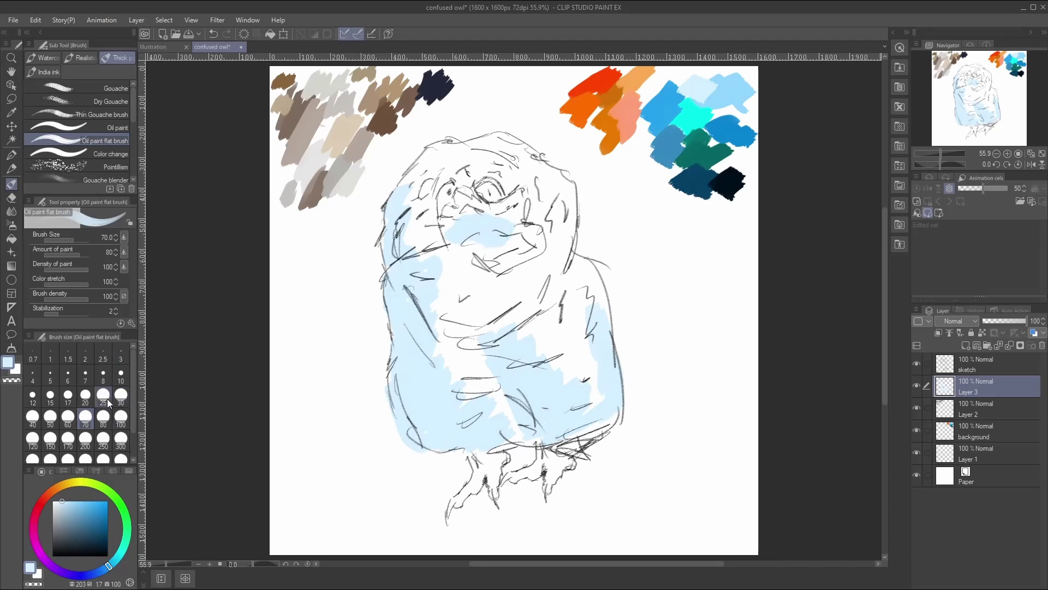
Step: Set the brush size to 30 and fill the right shoulder and the outer edges and crown of the head with light blue
{"action": "left_click", "coordinate": [121, 396]}
{"action": "mouse_move", "coordinate": [519, 150]}
{"action": "left_mouse_down"}
{"action": "mouse_move", "coordinate": [568, 194]}
{"action": "mouse_move", "coordinate": [552, 176]}
{"action": "mouse_move", "coordinate": [568, 183]}
{"action": "mouse_move", "coordinate": [560, 261]}
{"action": "mouse_move", "coordinate": [578, 275]}
{"action": "mouse_move", "coordinate": [567, 255]}
{"action": "mouse_move", "coordinate": [584, 281]}
{"action": "mouse_move", "coordinate": [584, 258]}
{"action": "mouse_move", "coordinate": [601, 294]}
{"action": "left_mouse_up"}
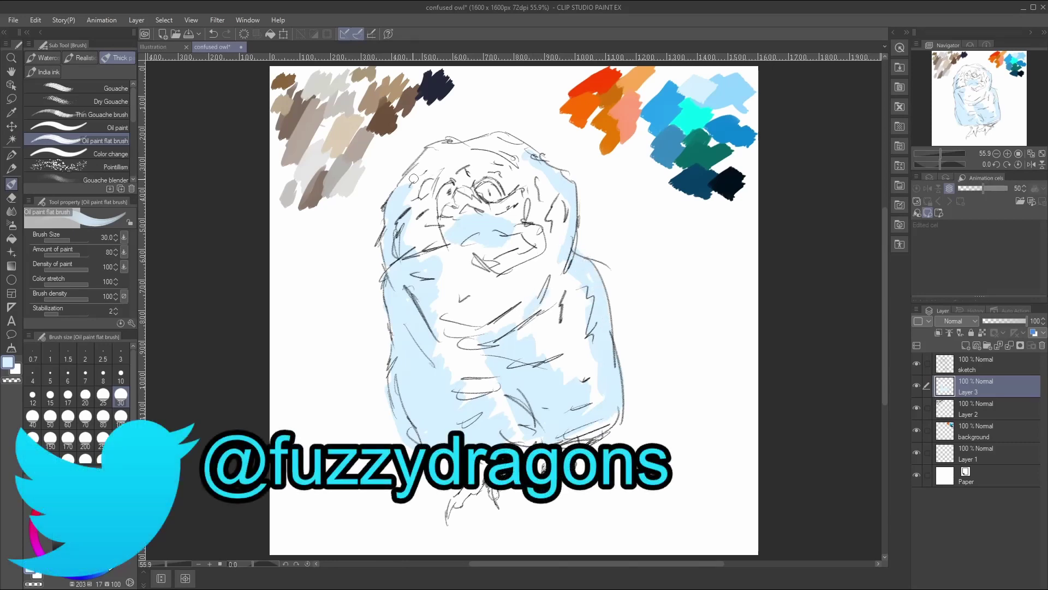
{"action": "left_click_drag", "start_coordinate": [414, 179], "coordinate": [424, 162]}
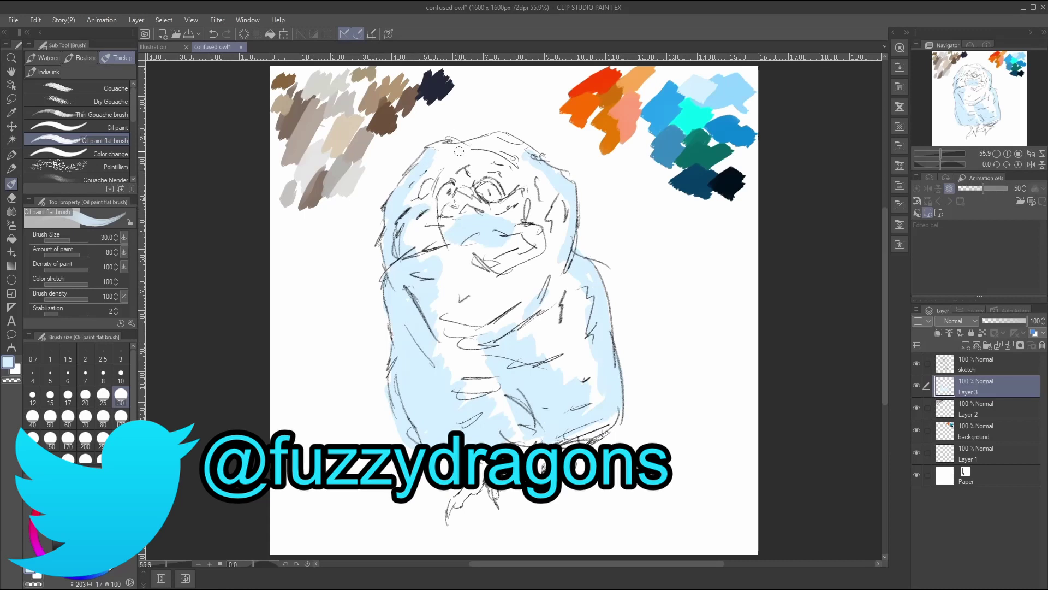
{"action": "mouse_move", "coordinate": [458, 151]}
{"action": "left_mouse_down"}
{"action": "mouse_move", "coordinate": [484, 141]}
{"action": "mouse_move", "coordinate": [450, 153]}
{"action": "mouse_move", "coordinate": [442, 144]}
{"action": "mouse_move", "coordinate": [456, 149]}
{"action": "mouse_move", "coordinate": [431, 165]}
{"action": "mouse_move", "coordinate": [481, 143]}
{"action": "left_mouse_up"}
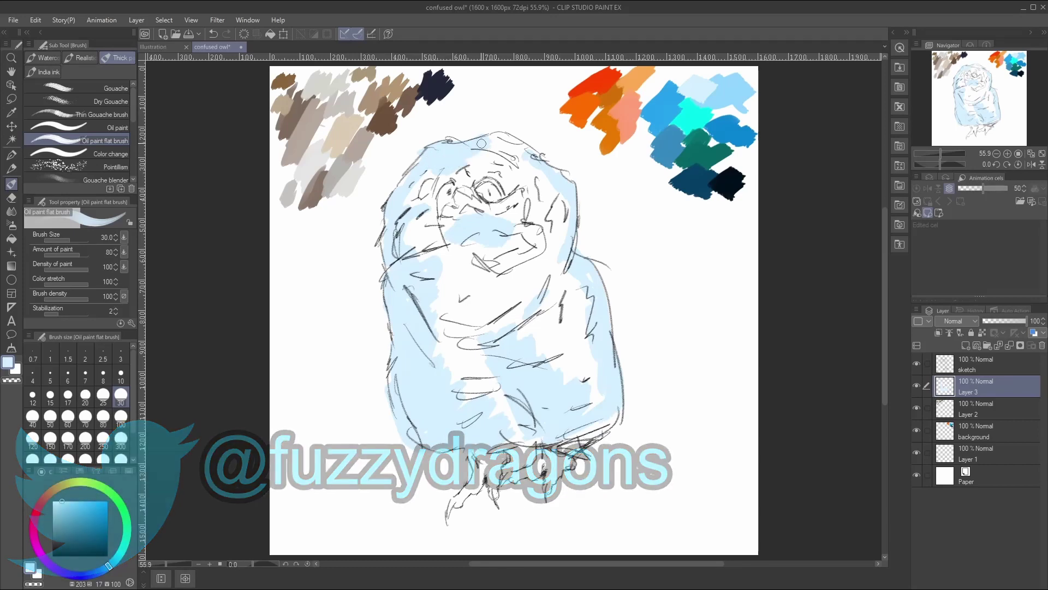
Step: Sample the medium blue swatch and paint zigzag patches across the owl's belly and both sides of the chest
{"action": "left_click", "coordinate": [15, 112]}
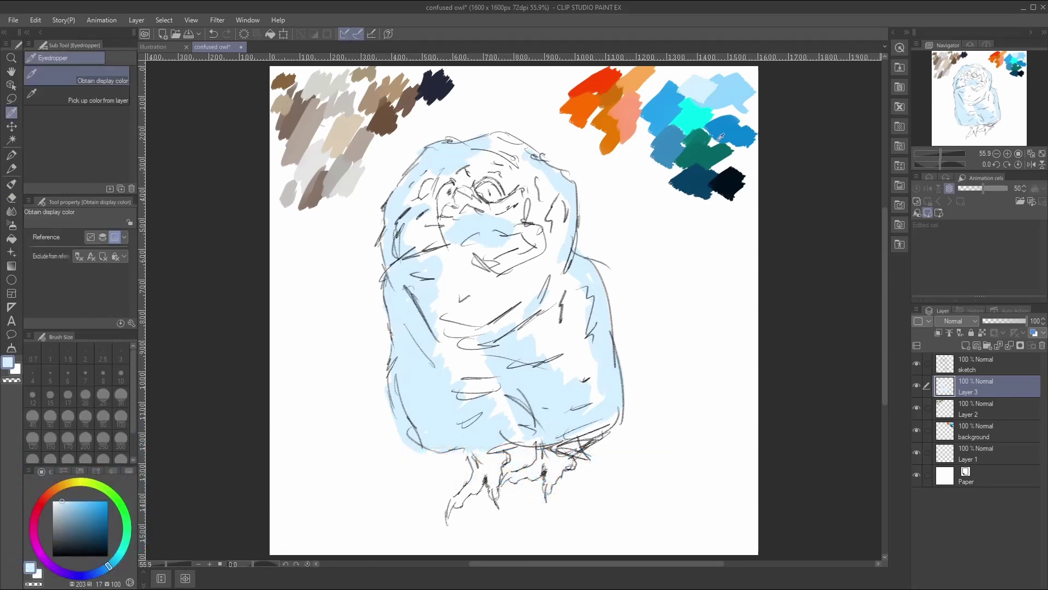
{"action": "left_click", "coordinate": [674, 94]}
{"action": "left_click", "coordinate": [11, 184]}
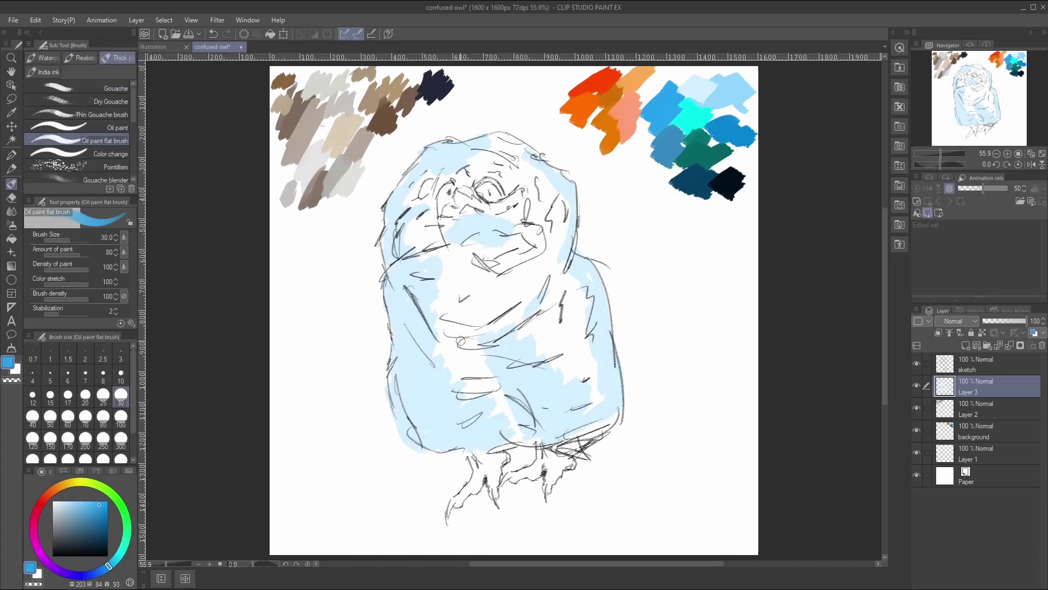
{"action": "mouse_move", "coordinate": [461, 341]}
{"action": "left_mouse_down"}
{"action": "mouse_move", "coordinate": [445, 369]}
{"action": "mouse_move", "coordinate": [461, 382]}
{"action": "mouse_move", "coordinate": [470, 352]}
{"action": "mouse_move", "coordinate": [485, 411]}
{"action": "mouse_move", "coordinate": [513, 431]}
{"action": "left_mouse_up"}
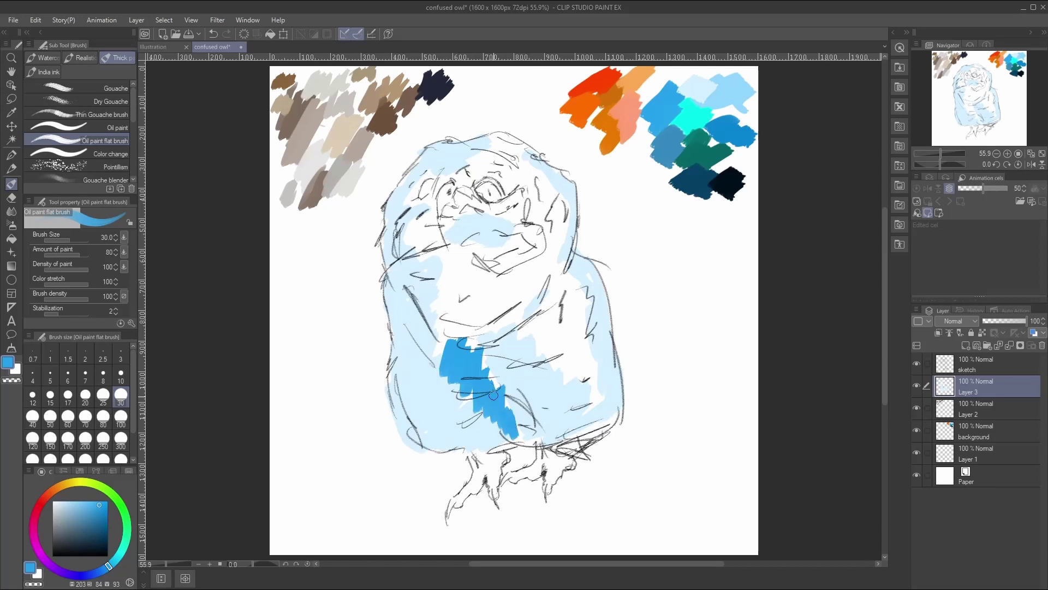
{"action": "mouse_move", "coordinate": [479, 360]}
{"action": "left_mouse_down"}
{"action": "mouse_move", "coordinate": [418, 372]}
{"action": "mouse_move", "coordinate": [438, 309]}
{"action": "mouse_move", "coordinate": [438, 290]}
{"action": "mouse_move", "coordinate": [430, 295]}
{"action": "mouse_move", "coordinate": [450, 311]}
{"action": "mouse_move", "coordinate": [447, 336]}
{"action": "mouse_move", "coordinate": [509, 303]}
{"action": "mouse_move", "coordinate": [522, 347]}
{"action": "mouse_move", "coordinate": [559, 335]}
{"action": "mouse_move", "coordinate": [567, 374]}
{"action": "mouse_move", "coordinate": [514, 323]}
{"action": "mouse_move", "coordinate": [529, 300]}
{"action": "mouse_move", "coordinate": [518, 316]}
{"action": "mouse_move", "coordinate": [529, 307]}
{"action": "mouse_move", "coordinate": [490, 318]}
{"action": "left_mouse_up"}
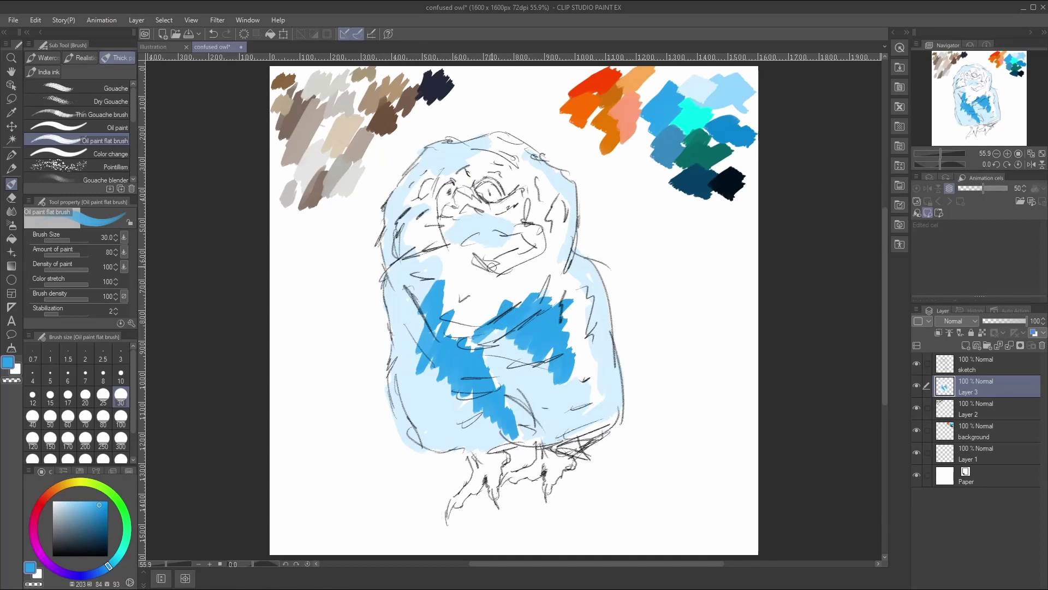
Step: Paint medium blue patches over the right side of the owl's head, its left cheek, and around the eyes and beak
{"action": "mouse_move", "coordinate": [487, 149]}
{"action": "left_mouse_down"}
{"action": "mouse_move", "coordinate": [523, 146]}
{"action": "mouse_move", "coordinate": [493, 143]}
{"action": "mouse_move", "coordinate": [467, 166]}
{"action": "mouse_move", "coordinate": [470, 175]}
{"action": "mouse_move", "coordinate": [506, 158]}
{"action": "mouse_move", "coordinate": [505, 179]}
{"action": "mouse_move", "coordinate": [526, 164]}
{"action": "mouse_move", "coordinate": [509, 164]}
{"action": "mouse_move", "coordinate": [533, 196]}
{"action": "mouse_move", "coordinate": [526, 221]}
{"action": "mouse_move", "coordinate": [546, 180]}
{"action": "mouse_move", "coordinate": [528, 200]}
{"action": "mouse_move", "coordinate": [566, 194]}
{"action": "mouse_move", "coordinate": [534, 206]}
{"action": "mouse_move", "coordinate": [557, 209]}
{"action": "mouse_move", "coordinate": [548, 249]}
{"action": "mouse_move", "coordinate": [558, 207]}
{"action": "mouse_move", "coordinate": [521, 252]}
{"action": "mouse_move", "coordinate": [529, 228]}
{"action": "mouse_move", "coordinate": [561, 244]}
{"action": "mouse_move", "coordinate": [557, 218]}
{"action": "mouse_move", "coordinate": [534, 198]}
{"action": "left_mouse_up"}
{"action": "mouse_move", "coordinate": [415, 224]}
{"action": "left_mouse_down"}
{"action": "mouse_move", "coordinate": [405, 233]}
{"action": "mouse_move", "coordinate": [412, 249]}
{"action": "mouse_move", "coordinate": [427, 230]}
{"action": "left_mouse_up"}
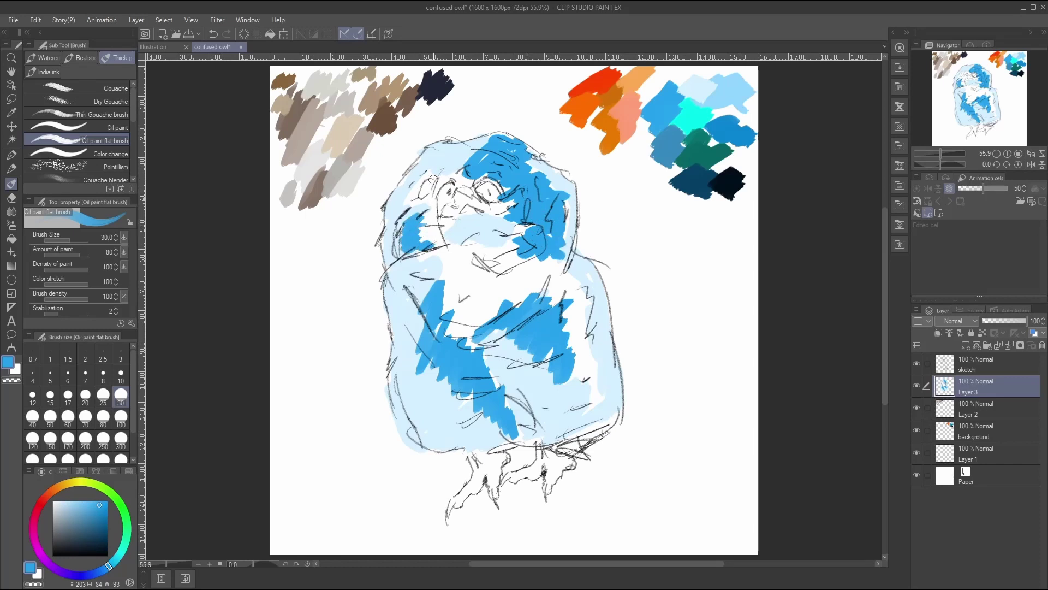
{"action": "left_click_drag", "start_coordinate": [424, 170], "coordinate": [407, 206]}
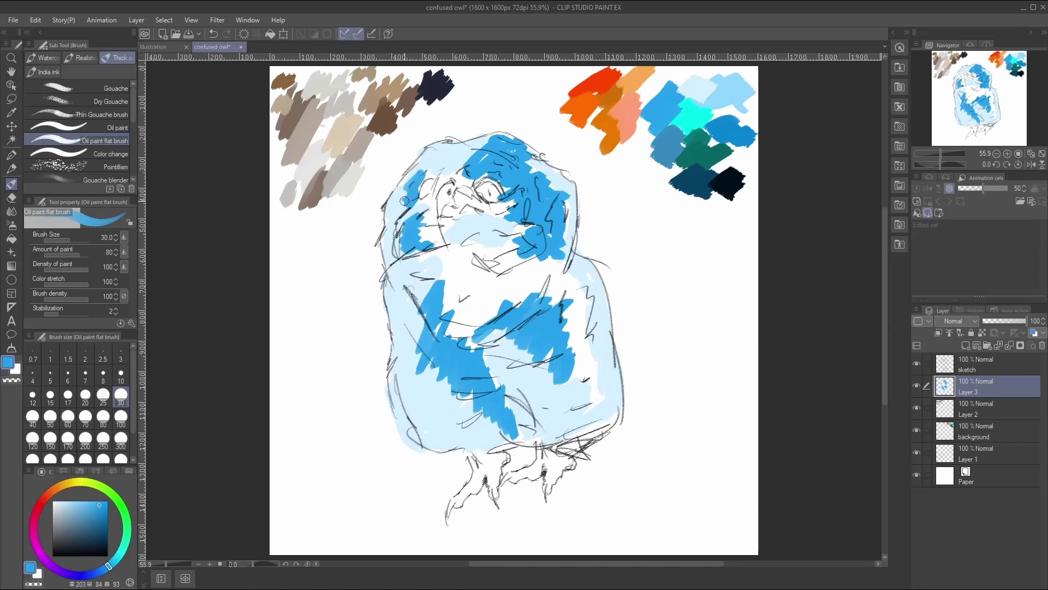
{"action": "left_click_drag", "start_coordinate": [437, 275], "coordinate": [424, 296]}
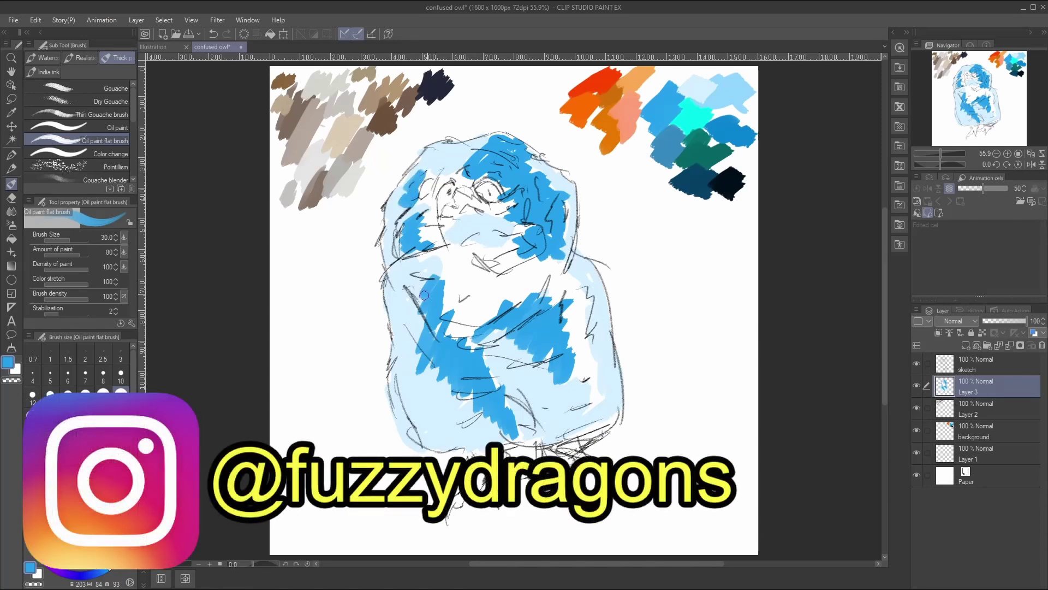
{"action": "left_click_drag", "start_coordinate": [416, 260], "coordinate": [457, 241]}
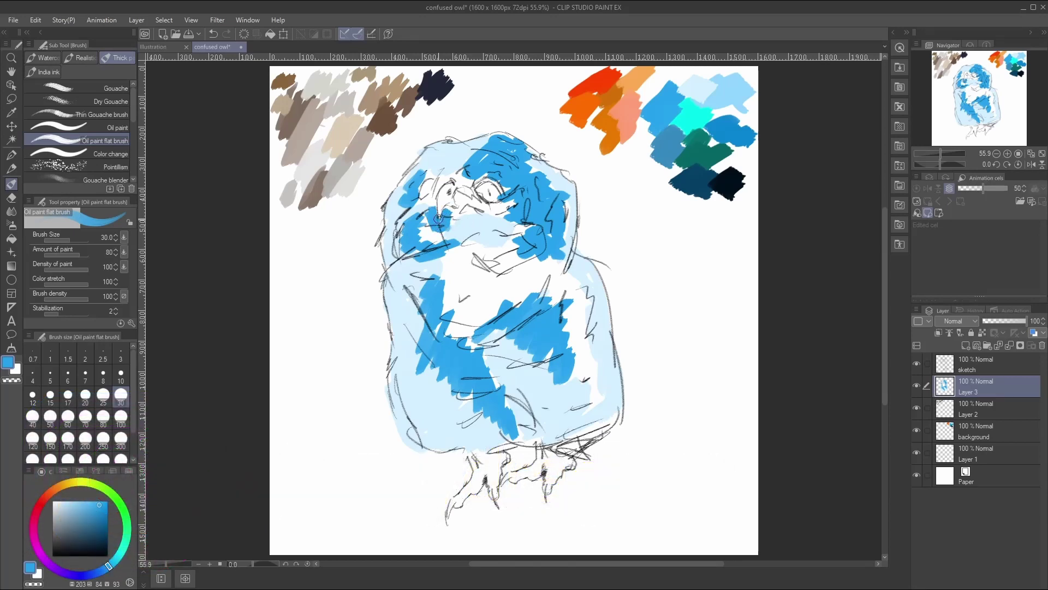
{"action": "left_click_drag", "start_coordinate": [439, 175], "coordinate": [441, 168]}
{"action": "left_click_drag", "start_coordinate": [506, 215], "coordinate": [492, 219]}
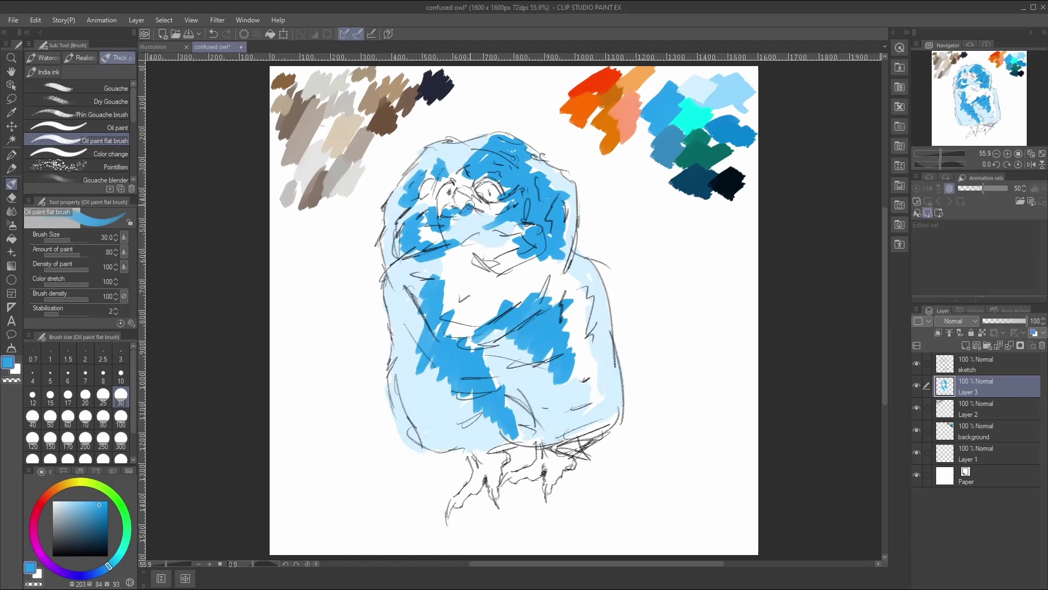
{"action": "left_click_drag", "start_coordinate": [459, 200], "coordinate": [478, 210]}
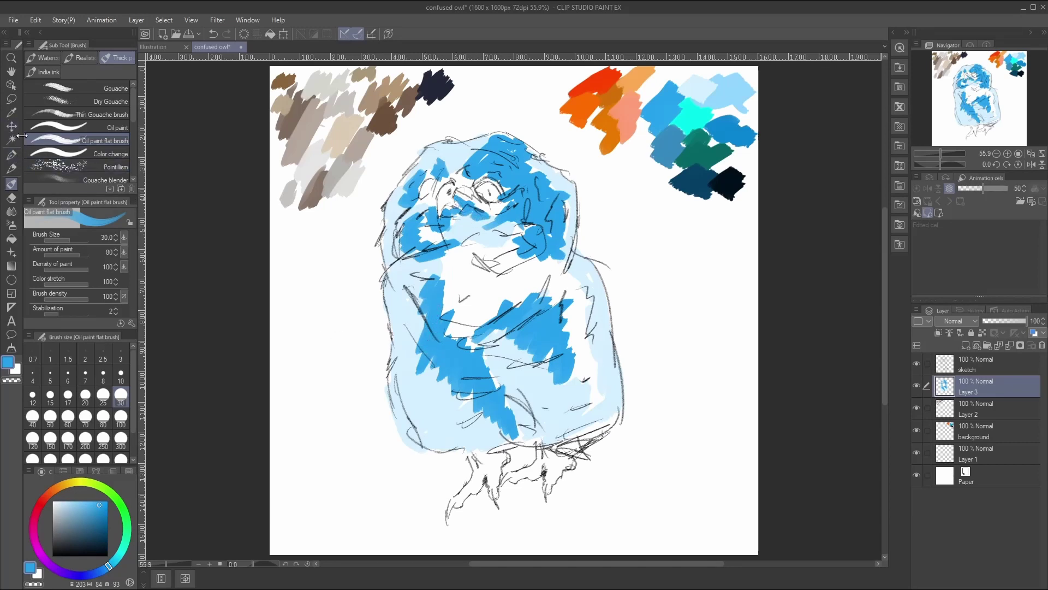
Step: Sample the dark blue swatch and paint shadows down the middle of the belly and around the owl's eyes and beak
{"action": "left_click", "coordinate": [12, 113]}
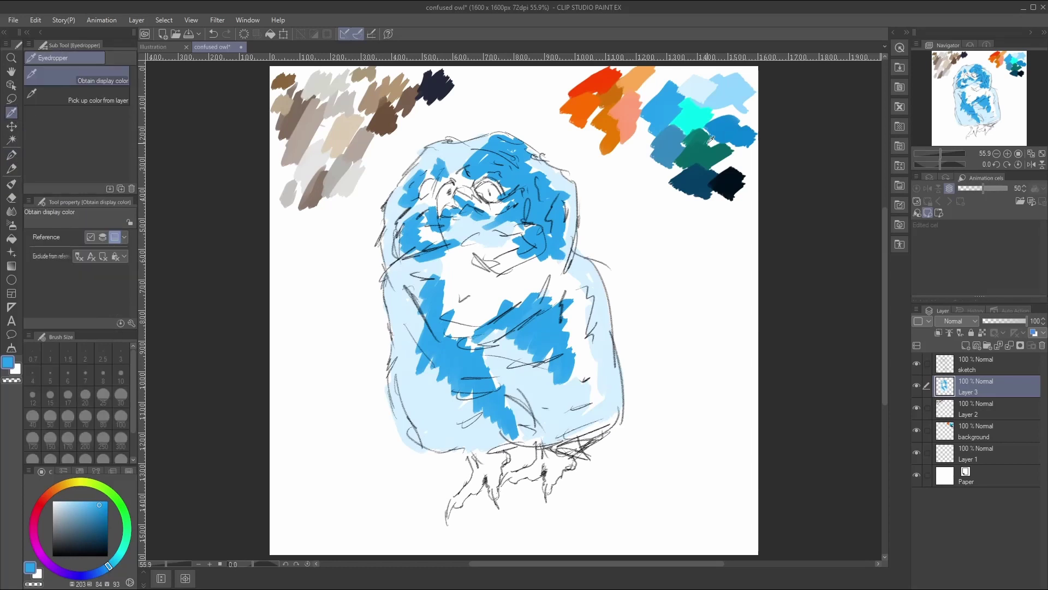
{"action": "left_click", "coordinate": [690, 179]}
{"action": "left_click", "coordinate": [12, 185]}
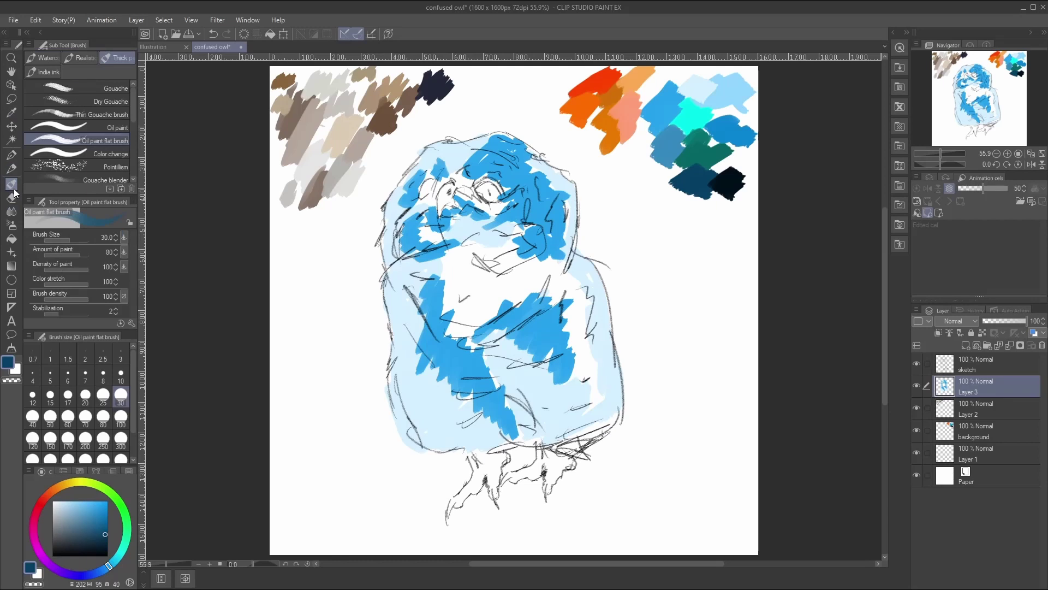
{"action": "mouse_move", "coordinate": [476, 329]}
{"action": "left_mouse_down"}
{"action": "mouse_move", "coordinate": [477, 372]}
{"action": "mouse_move", "coordinate": [503, 413]}
{"action": "left_mouse_up"}
{"action": "mouse_move", "coordinate": [481, 369]}
{"action": "left_mouse_down"}
{"action": "mouse_move", "coordinate": [469, 320]}
{"action": "mouse_move", "coordinate": [447, 298]}
{"action": "mouse_move", "coordinate": [449, 331]}
{"action": "left_mouse_up"}
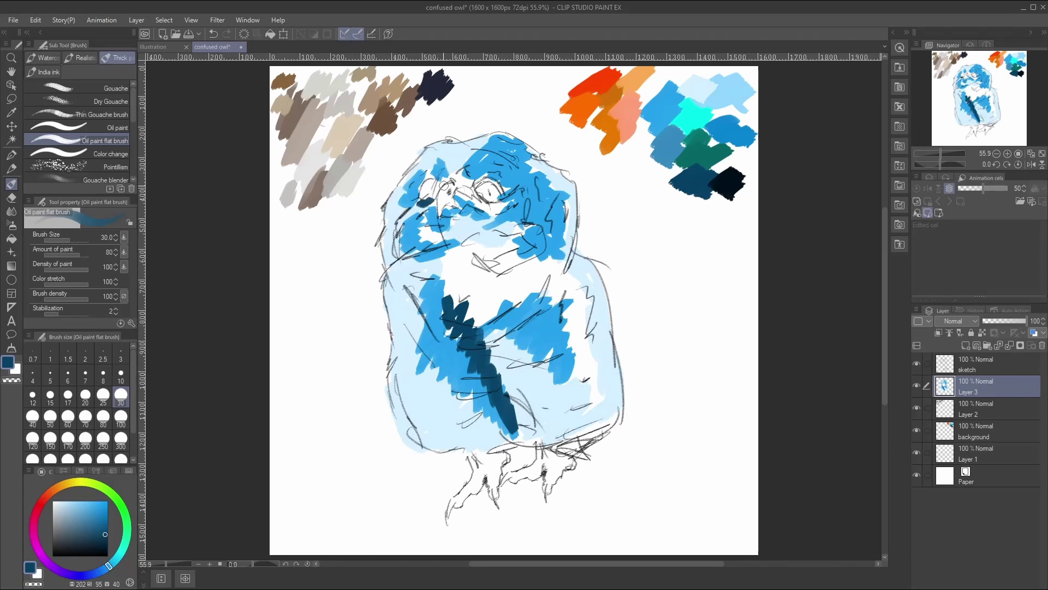
{"action": "mouse_move", "coordinate": [421, 205]}
{"action": "left_mouse_down"}
{"action": "mouse_move", "coordinate": [441, 178]}
{"action": "mouse_move", "coordinate": [422, 218]}
{"action": "mouse_move", "coordinate": [457, 222]}
{"action": "mouse_move", "coordinate": [425, 222]}
{"action": "mouse_move", "coordinate": [494, 198]}
{"action": "mouse_move", "coordinate": [483, 212]}
{"action": "mouse_move", "coordinate": [461, 210]}
{"action": "mouse_move", "coordinate": [480, 217]}
{"action": "mouse_move", "coordinate": [470, 169]}
{"action": "mouse_move", "coordinate": [463, 180]}
{"action": "mouse_move", "coordinate": [454, 171]}
{"action": "mouse_move", "coordinate": [462, 184]}
{"action": "mouse_move", "coordinate": [497, 161]}
{"action": "left_mouse_up"}
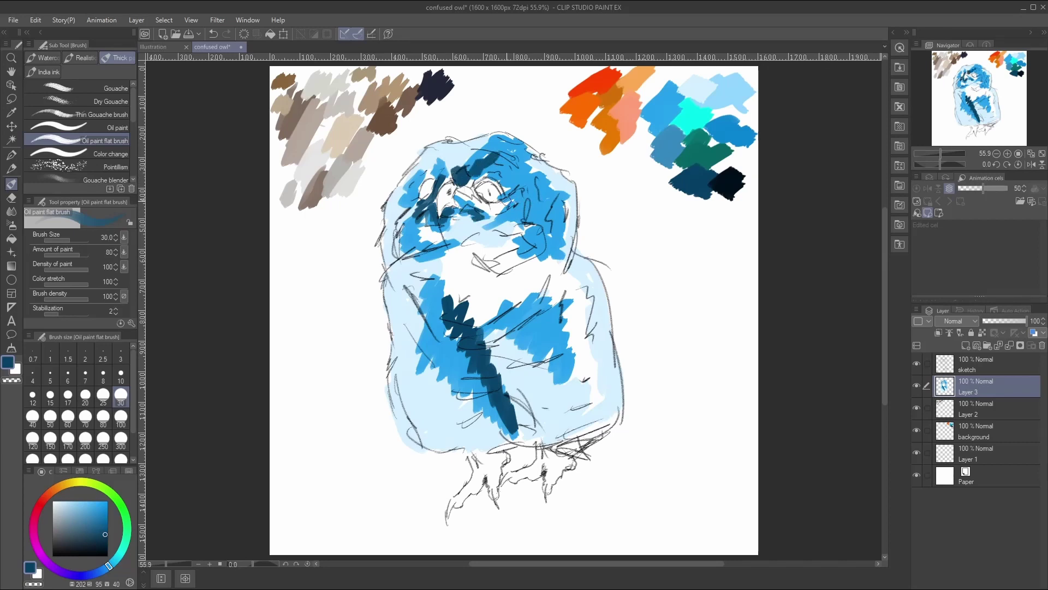
{"action": "mouse_move", "coordinate": [491, 207]}
{"action": "left_mouse_down"}
{"action": "mouse_move", "coordinate": [514, 198]}
{"action": "mouse_move", "coordinate": [516, 184]}
{"action": "mouse_move", "coordinate": [509, 180]}
{"action": "mouse_move", "coordinate": [510, 220]}
{"action": "mouse_move", "coordinate": [501, 210]}
{"action": "mouse_move", "coordinate": [492, 232]}
{"action": "left_mouse_up"}
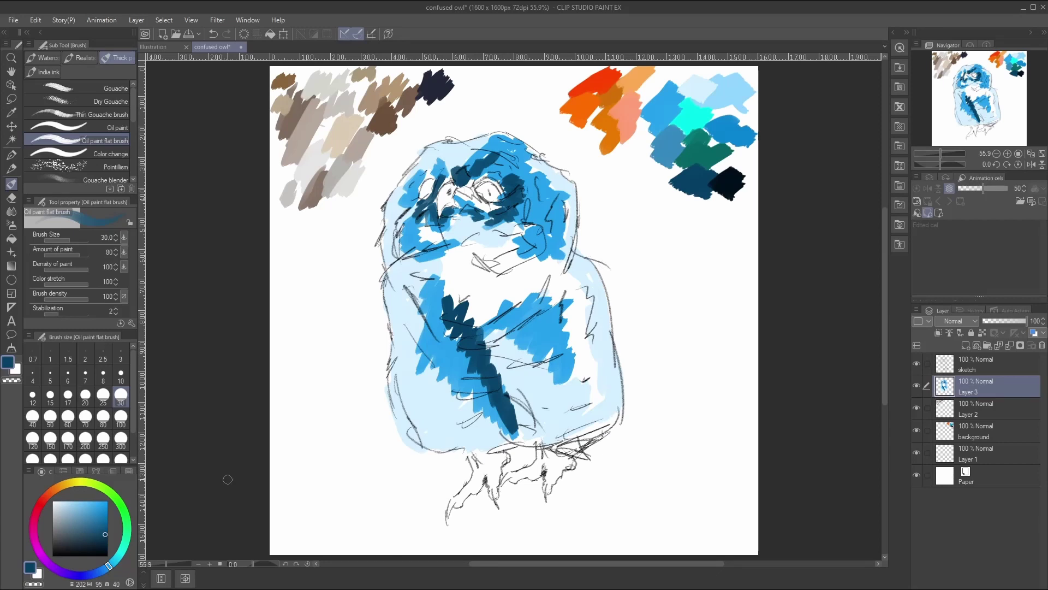
Step: Sample the turquoise swatch and, at brush size 50, paint the owl's chin, chest, right wing and a spot at the lower left
{"action": "left_click", "coordinate": [11, 112]}
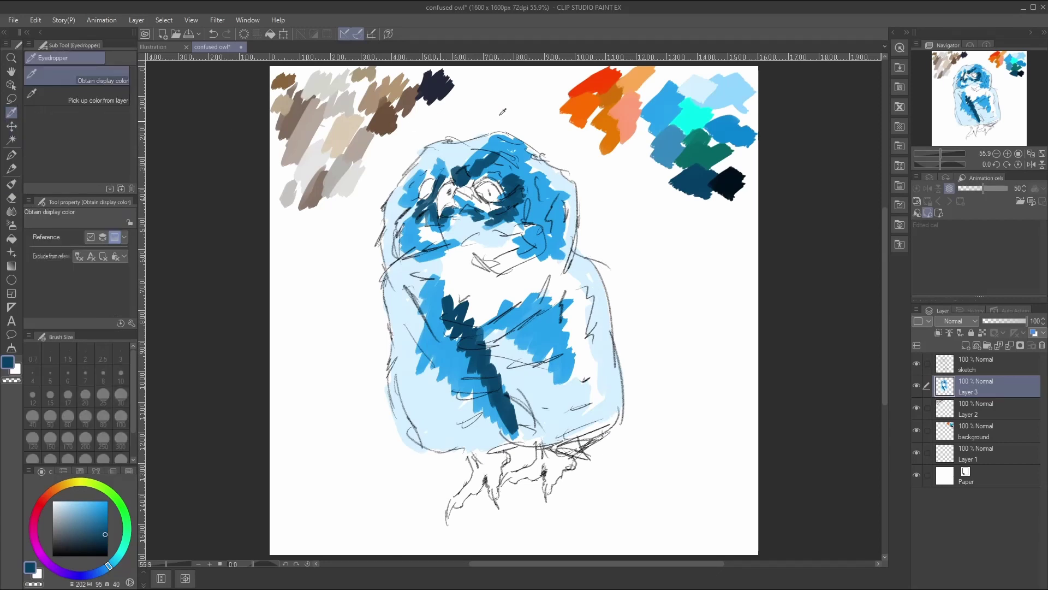
{"action": "left_click", "coordinate": [695, 112]}
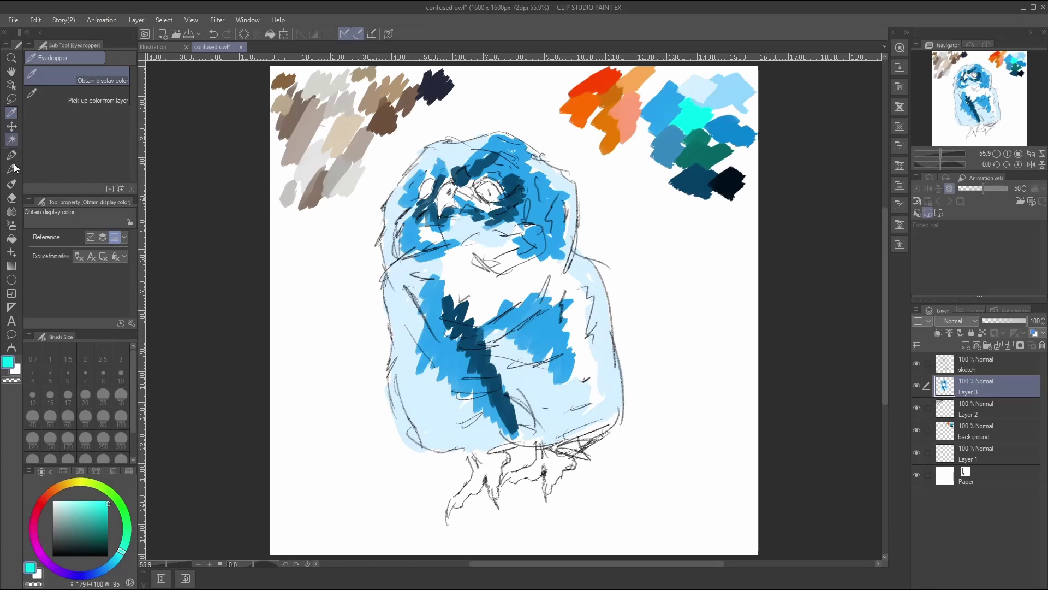
{"action": "left_click", "coordinate": [12, 184]}
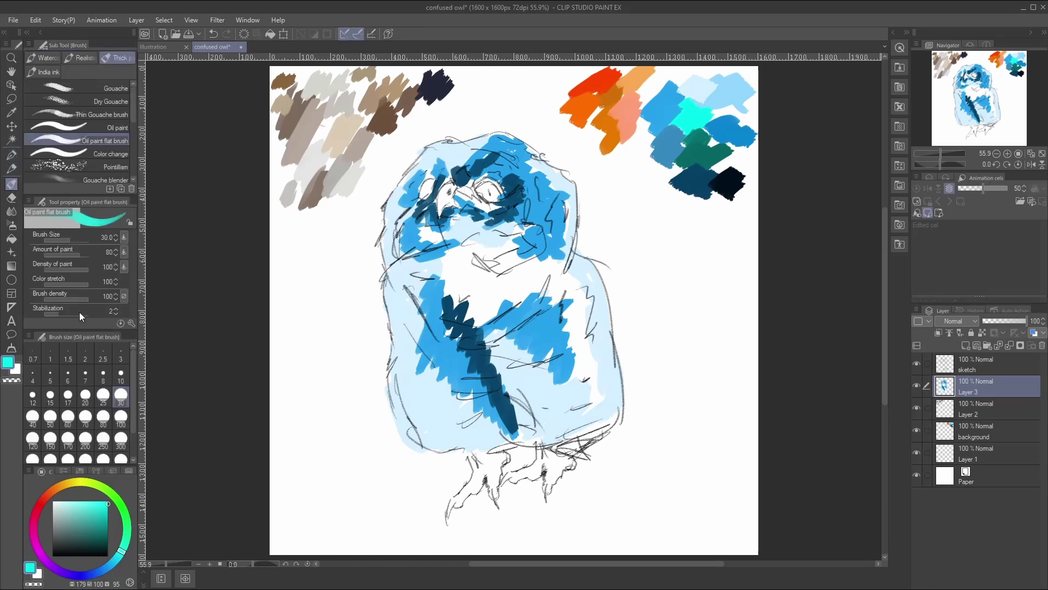
{"action": "left_click", "coordinate": [58, 421]}
{"action": "mouse_move", "coordinate": [476, 297]}
{"action": "left_mouse_down"}
{"action": "mouse_move", "coordinate": [454, 290]}
{"action": "mouse_move", "coordinate": [462, 257]}
{"action": "mouse_move", "coordinate": [446, 266]}
{"action": "mouse_move", "coordinate": [453, 258]}
{"action": "mouse_move", "coordinate": [425, 235]}
{"action": "mouse_move", "coordinate": [442, 247]}
{"action": "left_mouse_up"}
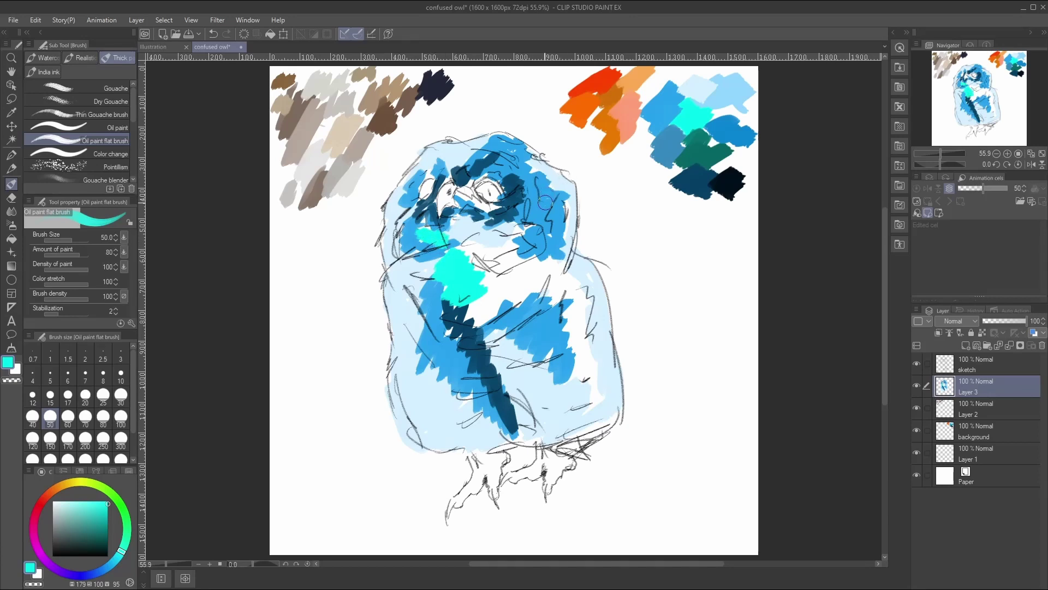
{"action": "mouse_move", "coordinate": [518, 230]}
{"action": "left_mouse_down"}
{"action": "mouse_move", "coordinate": [473, 267]}
{"action": "mouse_move", "coordinate": [460, 256]}
{"action": "mouse_move", "coordinate": [478, 317]}
{"action": "mouse_move", "coordinate": [473, 304]}
{"action": "mouse_move", "coordinate": [491, 272]}
{"action": "mouse_move", "coordinate": [503, 273]}
{"action": "mouse_move", "coordinate": [517, 307]}
{"action": "mouse_move", "coordinate": [555, 268]}
{"action": "mouse_move", "coordinate": [557, 300]}
{"action": "mouse_move", "coordinate": [578, 312]}
{"action": "mouse_move", "coordinate": [576, 352]}
{"action": "left_mouse_up"}
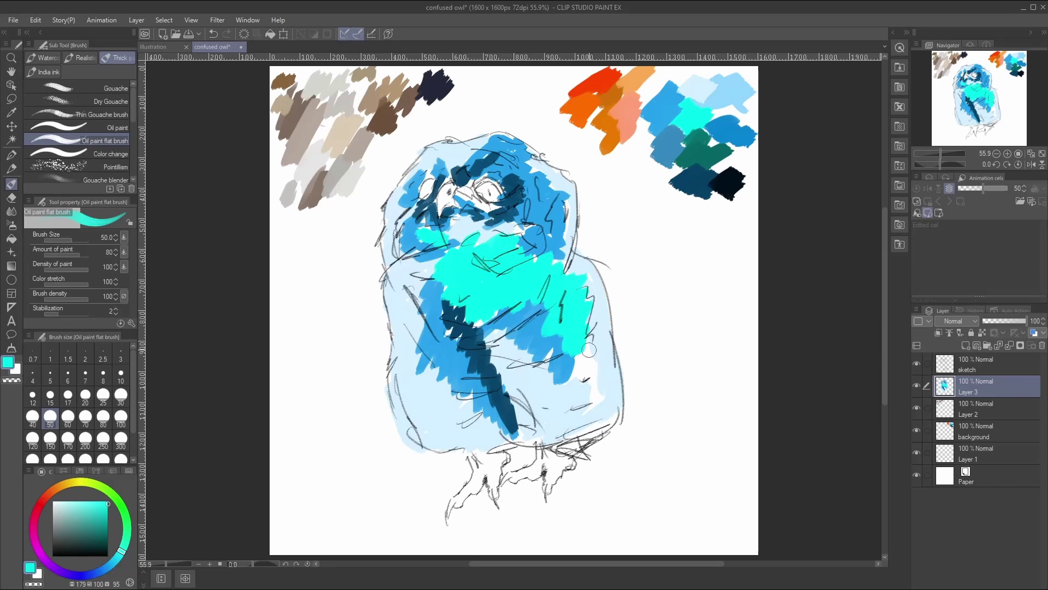
{"action": "mouse_move", "coordinate": [431, 414]}
{"action": "left_mouse_down"}
{"action": "mouse_move", "coordinate": [424, 408]}
{"action": "mouse_move", "coordinate": [441, 428]}
{"action": "left_mouse_up"}
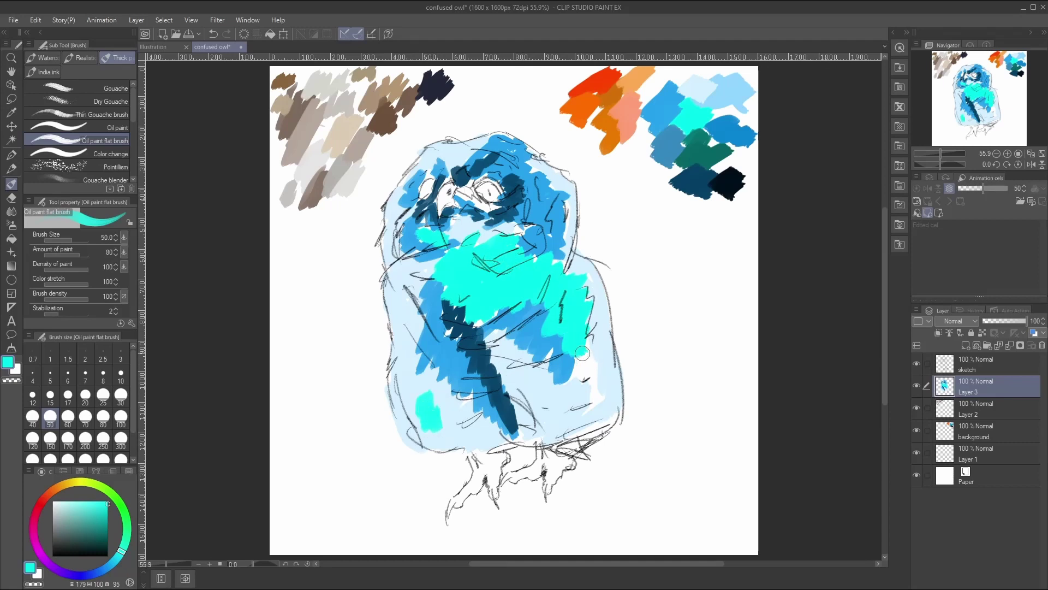
{"action": "mouse_move", "coordinate": [582, 353]}
{"action": "left_mouse_down"}
{"action": "mouse_move", "coordinate": [590, 389]}
{"action": "mouse_move", "coordinate": [583, 374]}
{"action": "left_mouse_up"}
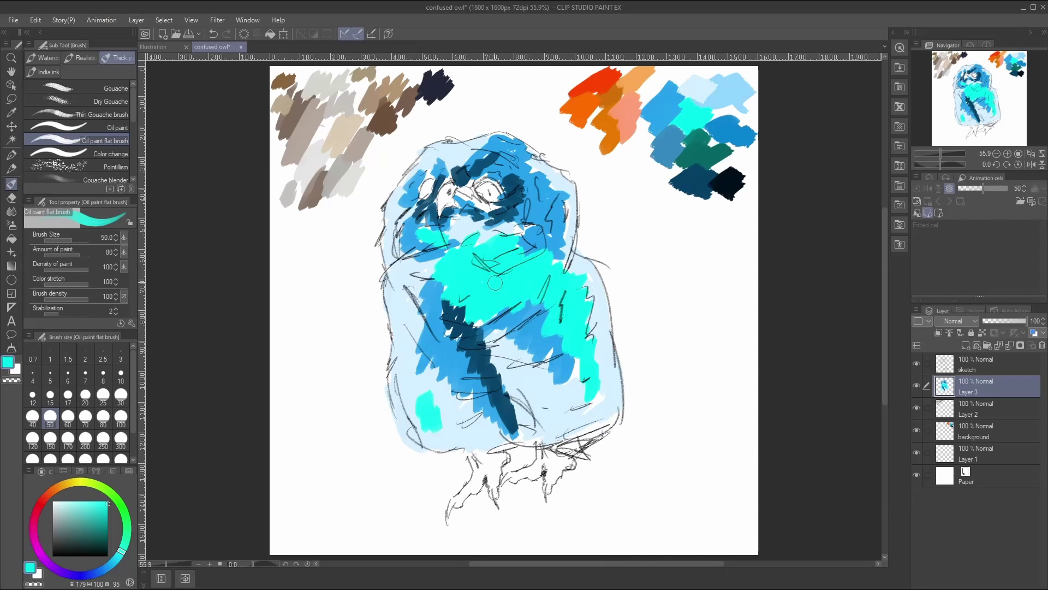
Step: Blend the blue and turquoise patches along the owl's left side with the Blend tool at size 80
{"action": "left_click", "coordinate": [11, 212]}
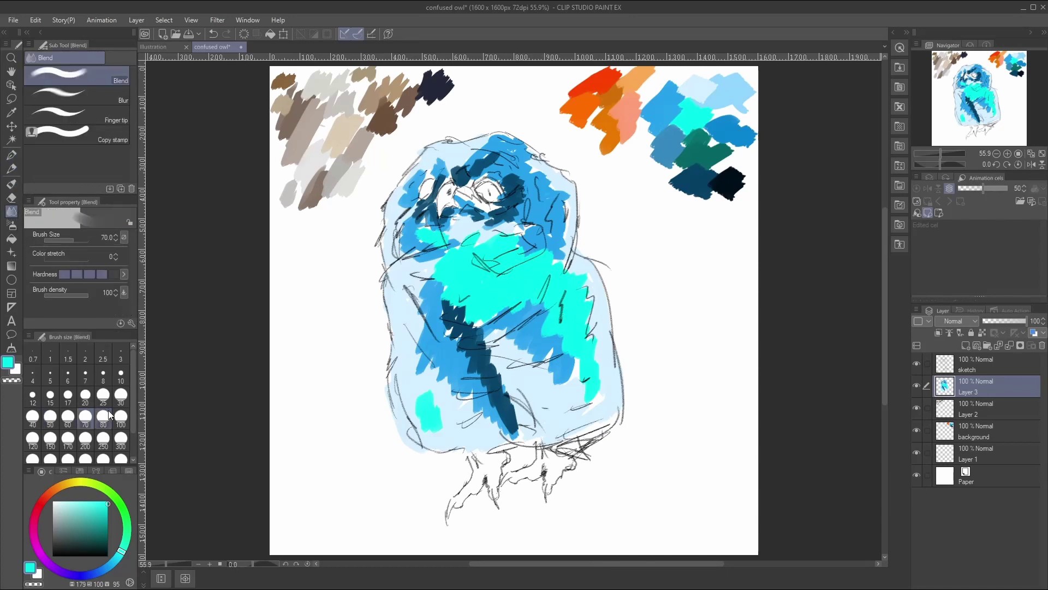
{"action": "mouse_move", "coordinate": [418, 300]}
{"action": "left_mouse_down"}
{"action": "mouse_move", "coordinate": [437, 289]}
{"action": "mouse_move", "coordinate": [415, 325]}
{"action": "mouse_move", "coordinate": [423, 410]}
{"action": "mouse_move", "coordinate": [434, 398]}
{"action": "left_mouse_up"}
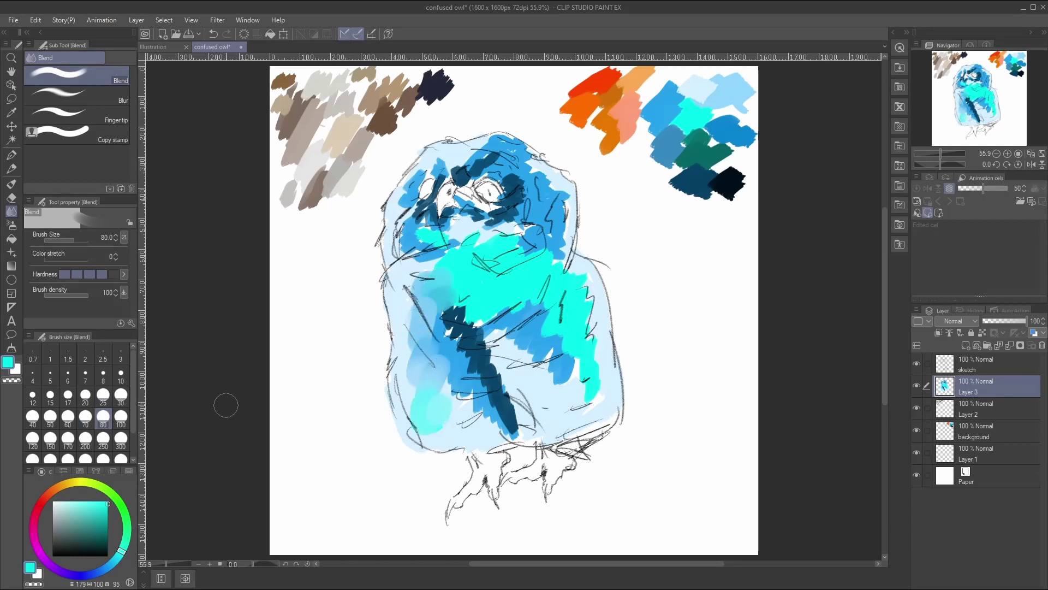
Step: Set the Blend tool's size to 60 and undo the most recent blending strokes on the owl's lower left side
{"action": "left_click", "coordinate": [69, 418]}
{"action": "key", "text": "ctrl+z"}
{"action": "key", "text": "ctrl+z"}
{"action": "key", "text": "ctrl+z"}
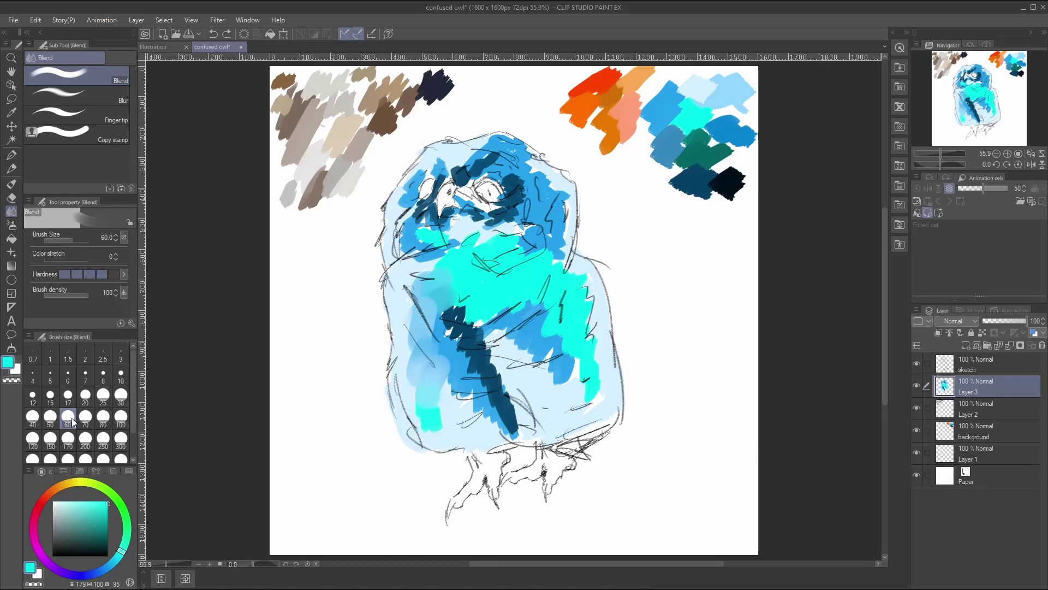
Step: Blend the blue and turquoise patches together across the owl's belly, chest, head and right wing with the Blend tool
{"action": "left_click_drag", "start_coordinate": [413, 323], "coordinate": [425, 287]}
{"action": "mouse_move", "coordinate": [420, 394]}
{"action": "left_mouse_down"}
{"action": "mouse_move", "coordinate": [423, 427]}
{"action": "mouse_move", "coordinate": [434, 371]}
{"action": "mouse_move", "coordinate": [464, 390]}
{"action": "mouse_move", "coordinate": [469, 415]}
{"action": "mouse_move", "coordinate": [445, 316]}
{"action": "mouse_move", "coordinate": [501, 377]}
{"action": "left_mouse_up"}
{"action": "mouse_move", "coordinate": [514, 419]}
{"action": "left_mouse_down"}
{"action": "mouse_move", "coordinate": [517, 377]}
{"action": "mouse_move", "coordinate": [486, 339]}
{"action": "mouse_move", "coordinate": [499, 361]}
{"action": "mouse_move", "coordinate": [474, 401]}
{"action": "mouse_move", "coordinate": [491, 426]}
{"action": "mouse_move", "coordinate": [467, 420]}
{"action": "mouse_move", "coordinate": [441, 431]}
{"action": "mouse_move", "coordinate": [448, 403]}
{"action": "mouse_move", "coordinate": [437, 429]}
{"action": "mouse_move", "coordinate": [414, 414]}
{"action": "mouse_move", "coordinate": [413, 375]}
{"action": "left_mouse_up"}
{"action": "mouse_move", "coordinate": [409, 254]}
{"action": "left_mouse_down"}
{"action": "mouse_move", "coordinate": [411, 224]}
{"action": "mouse_move", "coordinate": [435, 256]}
{"action": "mouse_move", "coordinate": [421, 233]}
{"action": "mouse_move", "coordinate": [465, 252]}
{"action": "mouse_move", "coordinate": [446, 261]}
{"action": "mouse_move", "coordinate": [455, 249]}
{"action": "mouse_move", "coordinate": [443, 290]}
{"action": "mouse_move", "coordinate": [480, 313]}
{"action": "mouse_move", "coordinate": [494, 311]}
{"action": "mouse_move", "coordinate": [480, 312]}
{"action": "mouse_move", "coordinate": [478, 298]}
{"action": "mouse_move", "coordinate": [504, 312]}
{"action": "mouse_move", "coordinate": [533, 290]}
{"action": "left_mouse_up"}
{"action": "mouse_move", "coordinate": [466, 242]}
{"action": "left_mouse_down"}
{"action": "mouse_move", "coordinate": [461, 215]}
{"action": "mouse_move", "coordinate": [469, 222]}
{"action": "mouse_move", "coordinate": [449, 217]}
{"action": "mouse_move", "coordinate": [451, 246]}
{"action": "mouse_move", "coordinate": [416, 207]}
{"action": "mouse_move", "coordinate": [413, 234]}
{"action": "mouse_move", "coordinate": [405, 177]}
{"action": "mouse_move", "coordinate": [400, 224]}
{"action": "mouse_move", "coordinate": [465, 150]}
{"action": "mouse_move", "coordinate": [423, 165]}
{"action": "mouse_move", "coordinate": [521, 149]}
{"action": "mouse_move", "coordinate": [552, 192]}
{"action": "mouse_move", "coordinate": [556, 243]}
{"action": "mouse_move", "coordinate": [548, 187]}
{"action": "mouse_move", "coordinate": [527, 243]}
{"action": "mouse_move", "coordinate": [516, 178]}
{"action": "mouse_move", "coordinate": [502, 225]}
{"action": "mouse_move", "coordinate": [459, 195]}
{"action": "mouse_move", "coordinate": [469, 206]}
{"action": "mouse_move", "coordinate": [471, 160]}
{"action": "mouse_move", "coordinate": [508, 174]}
{"action": "mouse_move", "coordinate": [530, 238]}
{"action": "mouse_move", "coordinate": [521, 221]}
{"action": "mouse_move", "coordinate": [503, 250]}
{"action": "mouse_move", "coordinate": [489, 239]}
{"action": "mouse_move", "coordinate": [552, 286]}
{"action": "mouse_move", "coordinate": [555, 267]}
{"action": "mouse_move", "coordinate": [587, 285]}
{"action": "mouse_move", "coordinate": [560, 179]}
{"action": "mouse_move", "coordinate": [561, 247]}
{"action": "mouse_move", "coordinate": [582, 253]}
{"action": "mouse_move", "coordinate": [594, 407]}
{"action": "mouse_move", "coordinate": [498, 332]}
{"action": "mouse_move", "coordinate": [514, 377]}
{"action": "mouse_move", "coordinate": [587, 407]}
{"action": "mouse_move", "coordinate": [538, 333]}
{"action": "mouse_move", "coordinate": [579, 365]}
{"action": "mouse_move", "coordinate": [536, 366]}
{"action": "mouse_move", "coordinate": [510, 407]}
{"action": "mouse_move", "coordinate": [519, 423]}
{"action": "mouse_move", "coordinate": [472, 377]}
{"action": "mouse_move", "coordinate": [500, 425]}
{"action": "mouse_move", "coordinate": [533, 431]}
{"action": "mouse_move", "coordinate": [462, 364]}
{"action": "mouse_move", "coordinate": [451, 336]}
{"action": "mouse_move", "coordinate": [474, 398]}
{"action": "mouse_move", "coordinate": [477, 328]}
{"action": "mouse_move", "coordinate": [475, 362]}
{"action": "mouse_move", "coordinate": [511, 393]}
{"action": "mouse_move", "coordinate": [477, 330]}
{"action": "mouse_move", "coordinate": [421, 268]}
{"action": "mouse_move", "coordinate": [484, 284]}
{"action": "left_mouse_up"}
{"action": "mouse_move", "coordinate": [465, 193]}
{"action": "left_mouse_down"}
{"action": "mouse_move", "coordinate": [475, 150]}
{"action": "mouse_move", "coordinate": [494, 142]}
{"action": "mouse_move", "coordinate": [561, 185]}
{"action": "mouse_move", "coordinate": [548, 179]}
{"action": "mouse_move", "coordinate": [571, 267]}
{"action": "mouse_move", "coordinate": [581, 277]}
{"action": "mouse_move", "coordinate": [589, 268]}
{"action": "mouse_move", "coordinate": [614, 397]}
{"action": "left_mouse_up"}
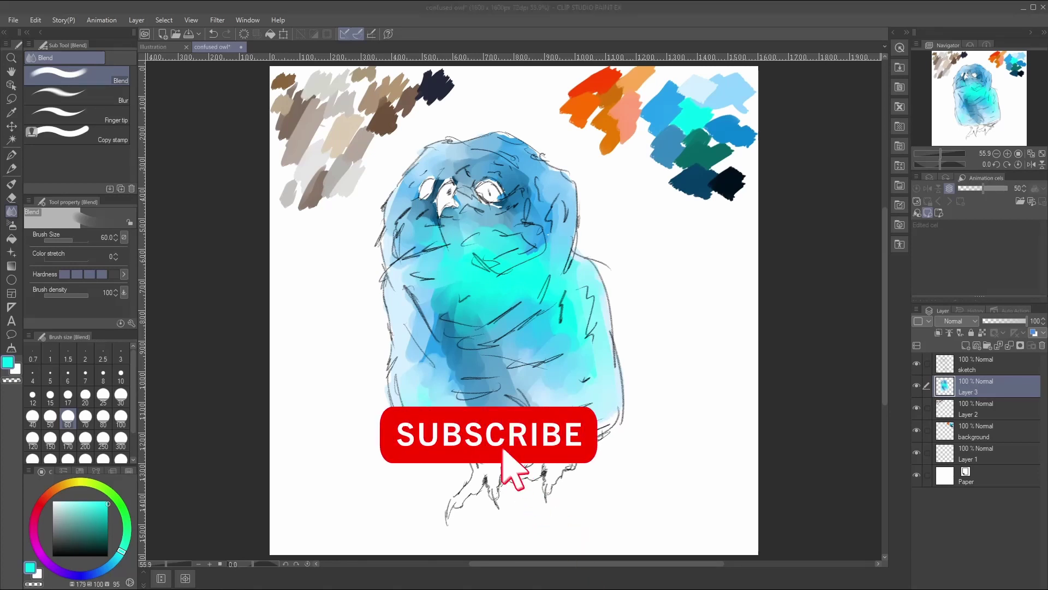
Step: Paint pure white highlights with the Oil paint flat brush along the owl's left side, right wing and the middle of the belly
{"action": "key", "text": "b"}
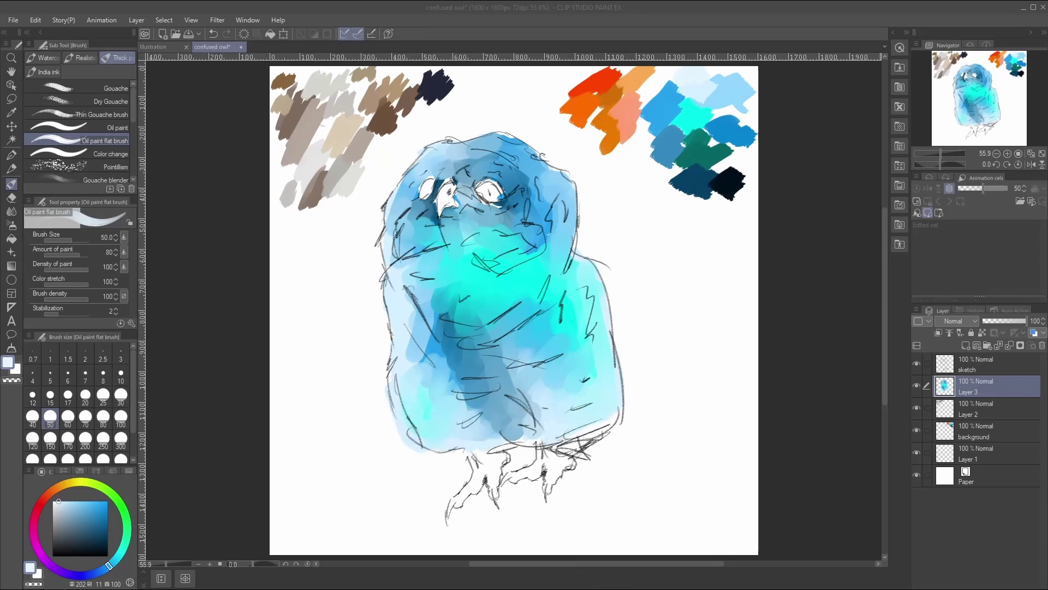
{"action": "left_click", "coordinate": [399, 307]}
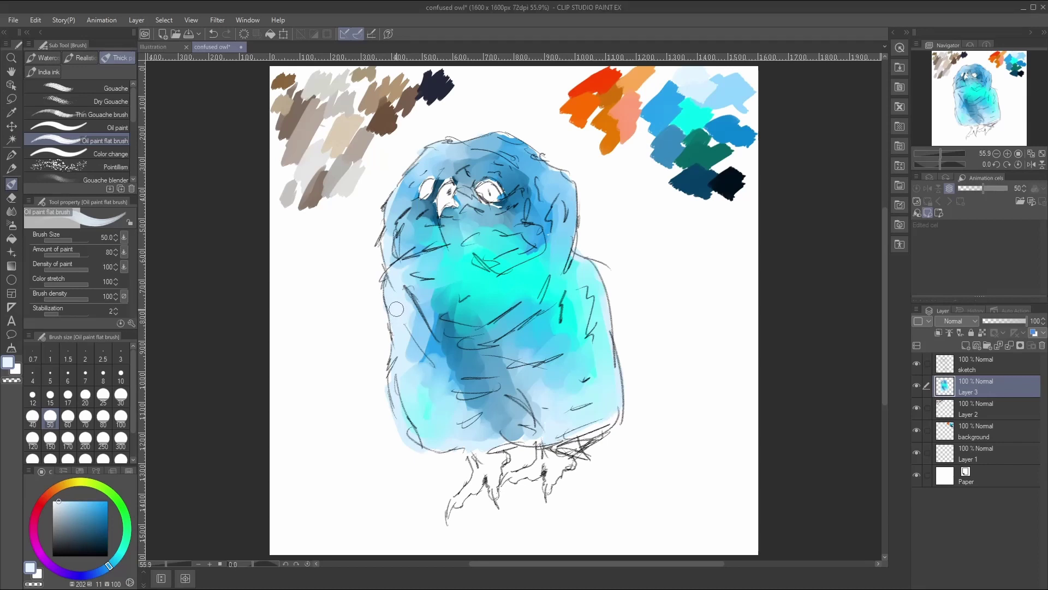
{"action": "left_click_drag", "start_coordinate": [62, 502], "coordinate": [51, 497]}
{"action": "left_click_drag", "start_coordinate": [393, 276], "coordinate": [397, 353]}
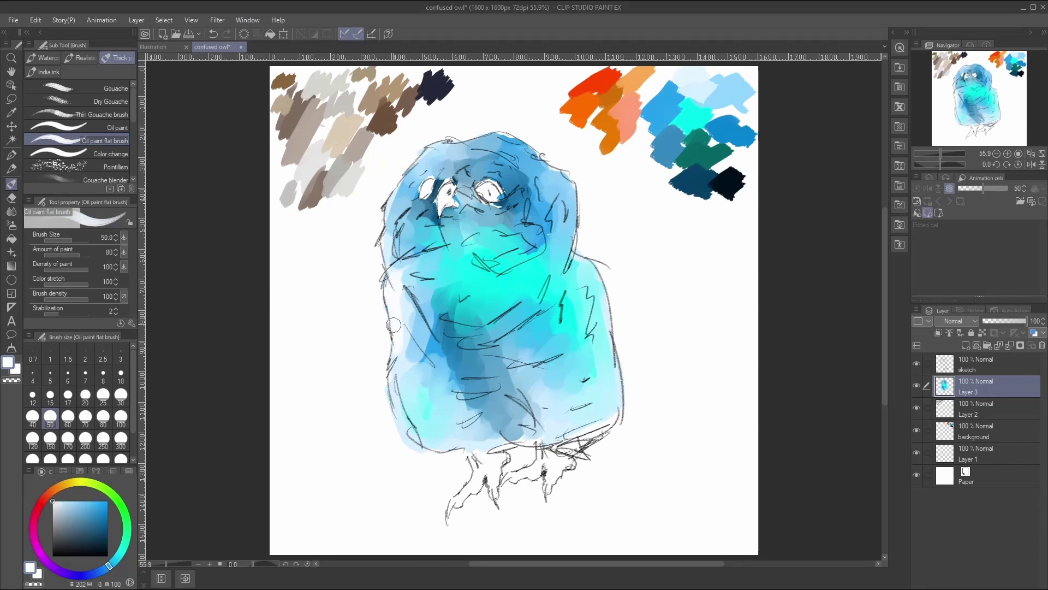
{"action": "mouse_move", "coordinate": [395, 318]}
{"action": "left_mouse_down"}
{"action": "mouse_move", "coordinate": [427, 324]}
{"action": "mouse_move", "coordinate": [419, 315]}
{"action": "mouse_move", "coordinate": [445, 330]}
{"action": "left_mouse_up"}
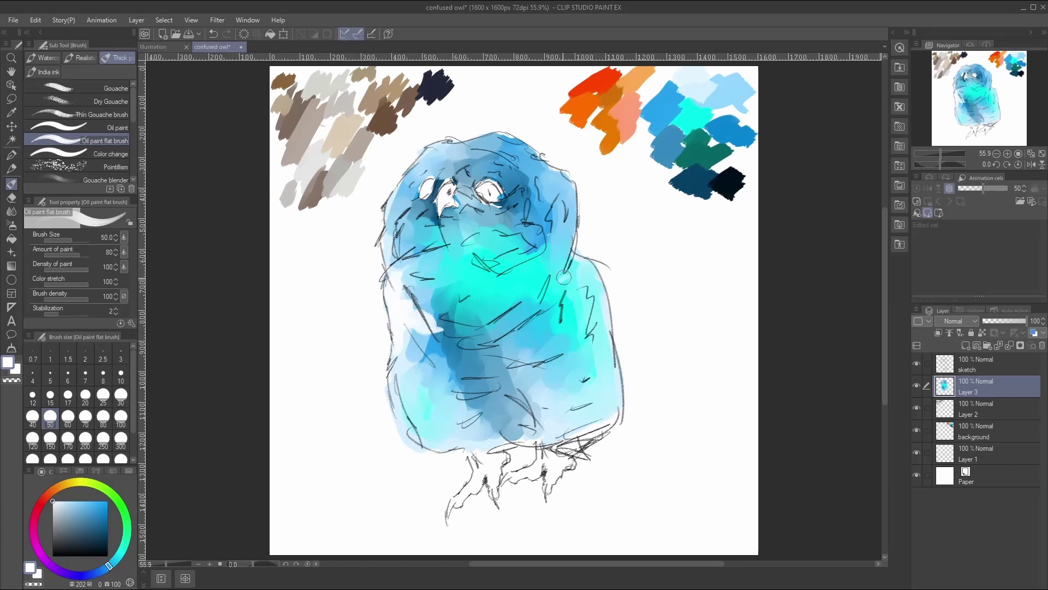
{"action": "mouse_move", "coordinate": [564, 277]}
{"action": "left_mouse_down"}
{"action": "mouse_move", "coordinate": [571, 266]}
{"action": "mouse_move", "coordinate": [587, 279]}
{"action": "mouse_move", "coordinate": [580, 261]}
{"action": "mouse_move", "coordinate": [604, 314]}
{"action": "mouse_move", "coordinate": [601, 349]}
{"action": "left_mouse_up"}
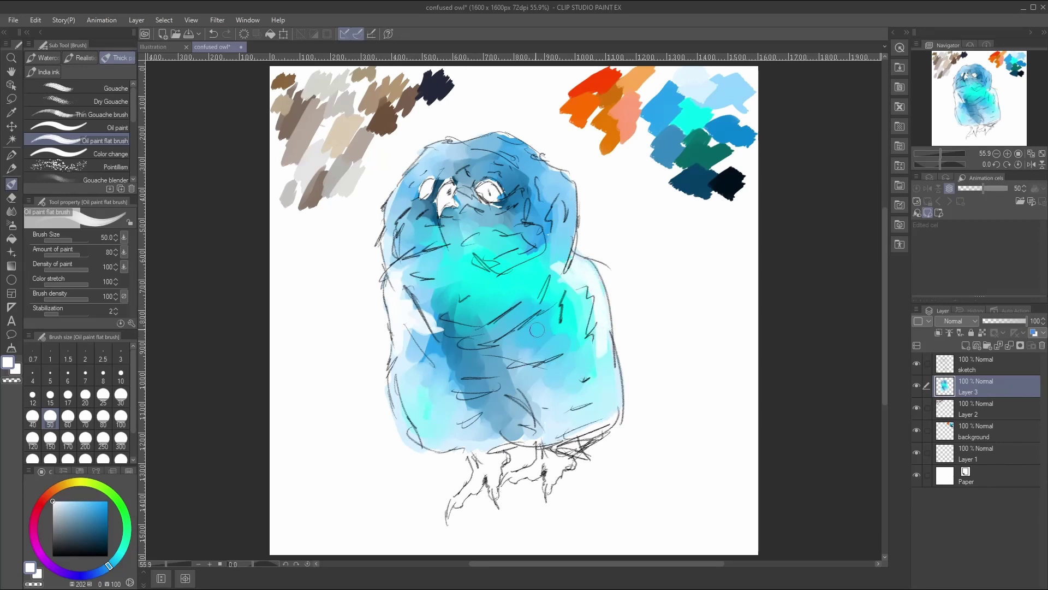
{"action": "mouse_move", "coordinate": [513, 322]}
{"action": "left_mouse_down"}
{"action": "mouse_move", "coordinate": [508, 368]}
{"action": "mouse_move", "coordinate": [498, 332]}
{"action": "mouse_move", "coordinate": [513, 384]}
{"action": "mouse_move", "coordinate": [565, 411]}
{"action": "mouse_move", "coordinate": [551, 429]}
{"action": "mouse_move", "coordinate": [600, 421]}
{"action": "mouse_move", "coordinate": [608, 394]}
{"action": "left_mouse_up"}
{"action": "mouse_move", "coordinate": [520, 374]}
{"action": "left_mouse_down"}
{"action": "mouse_move", "coordinate": [493, 321]}
{"action": "mouse_move", "coordinate": [519, 395]}
{"action": "left_mouse_up"}
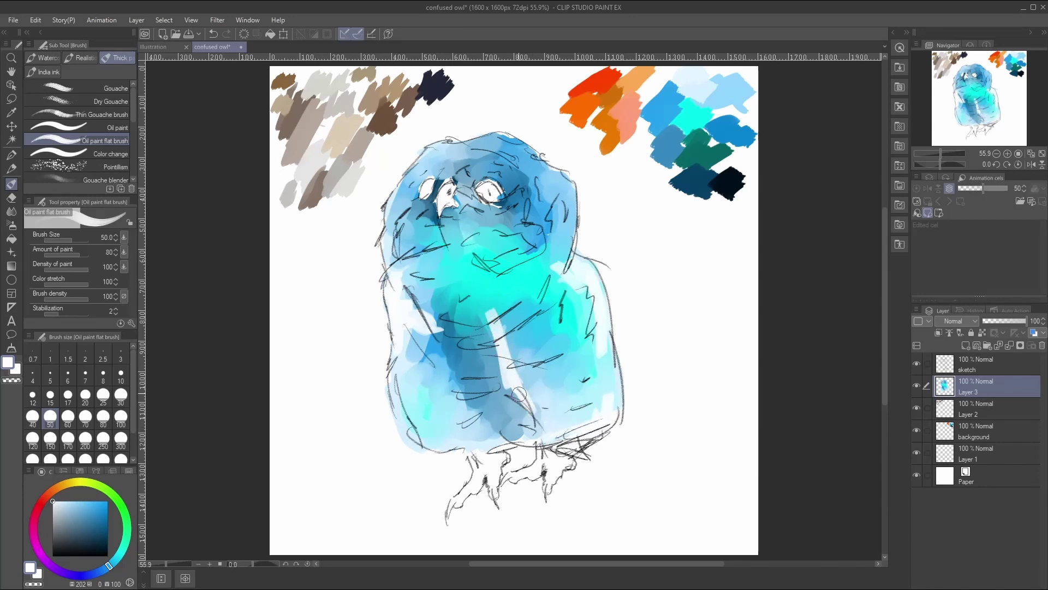
Step: Add white highlights to the right edge of the head, the left cheek, below the beak, the forehead and the lower left body
{"action": "left_click_drag", "start_coordinate": [564, 192], "coordinate": [562, 258]}
{"action": "mouse_move", "coordinate": [457, 223]}
{"action": "left_mouse_down"}
{"action": "mouse_move", "coordinate": [417, 234]}
{"action": "mouse_move", "coordinate": [448, 215]}
{"action": "mouse_move", "coordinate": [487, 235]}
{"action": "left_mouse_up"}
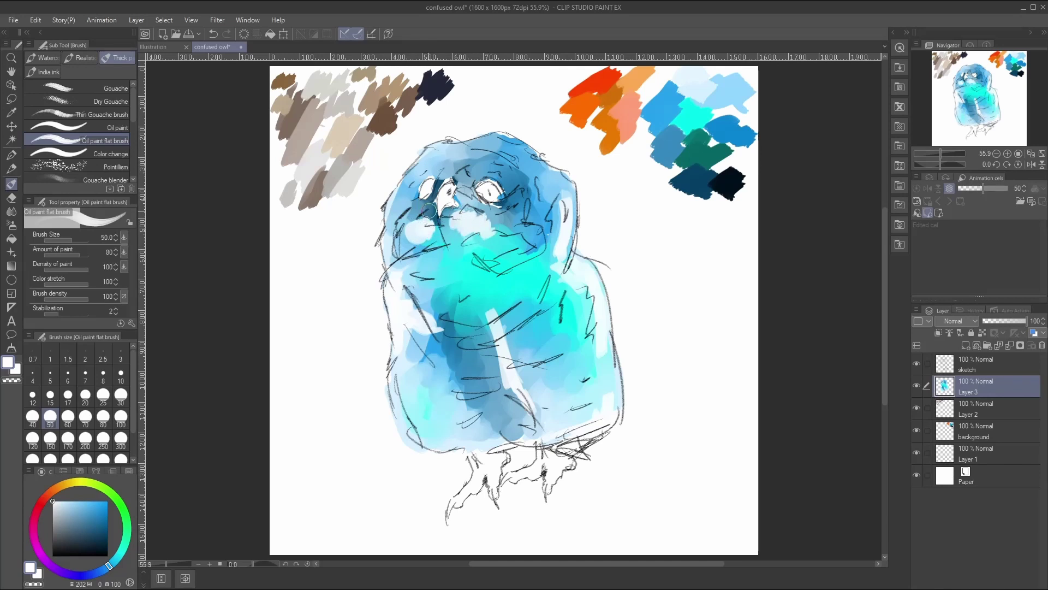
{"action": "mouse_move", "coordinate": [441, 149]}
{"action": "left_mouse_down"}
{"action": "mouse_move", "coordinate": [437, 158]}
{"action": "mouse_move", "coordinate": [455, 162]}
{"action": "left_mouse_up"}
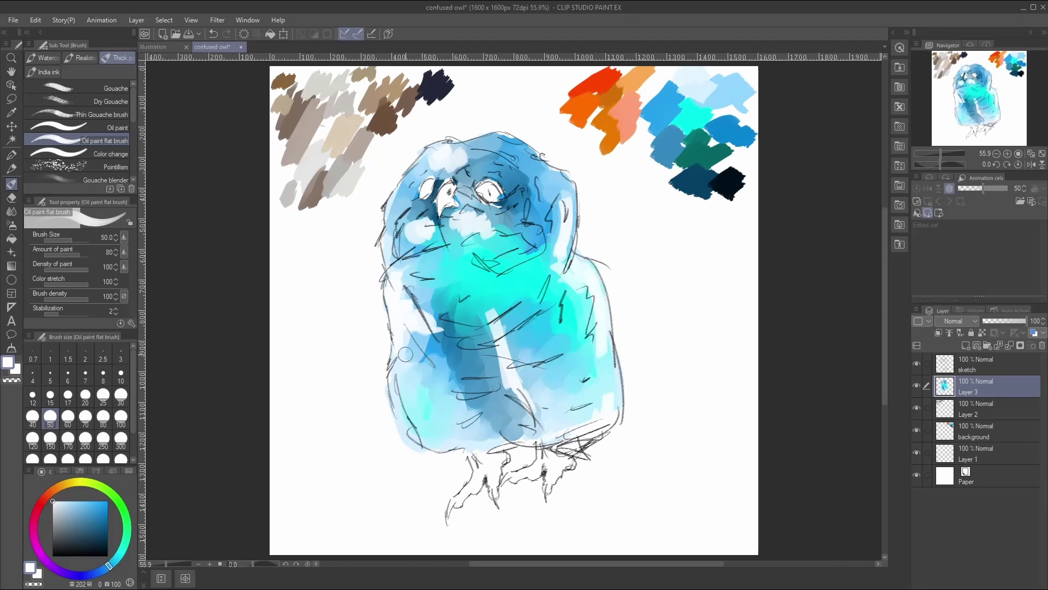
{"action": "mouse_move", "coordinate": [405, 354]}
{"action": "left_mouse_down"}
{"action": "mouse_move", "coordinate": [426, 374]}
{"action": "mouse_move", "coordinate": [436, 367]}
{"action": "mouse_move", "coordinate": [409, 363]}
{"action": "mouse_move", "coordinate": [407, 429]}
{"action": "mouse_move", "coordinate": [407, 419]}
{"action": "mouse_move", "coordinate": [420, 431]}
{"action": "mouse_move", "coordinate": [442, 409]}
{"action": "left_mouse_up"}
{"action": "left_click_drag", "start_coordinate": [499, 375], "coordinate": [506, 357]}
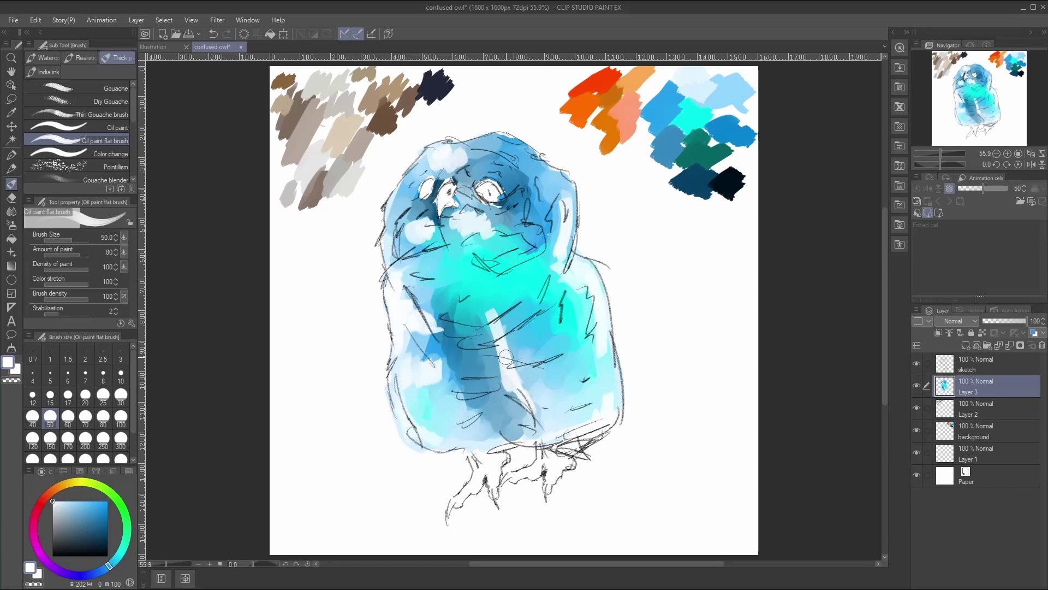
{"action": "left_click_drag", "start_coordinate": [492, 319], "coordinate": [506, 339]}
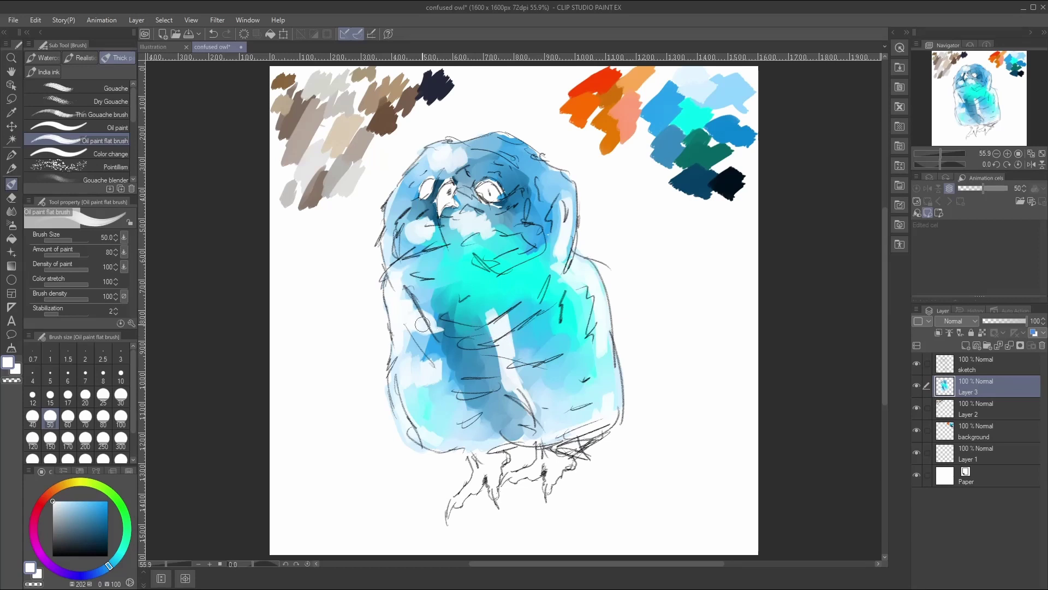
Step: Sample the medium blue swatch and paint over the shadow down the middle of the owl's belly
{"action": "left_click", "coordinate": [17, 114]}
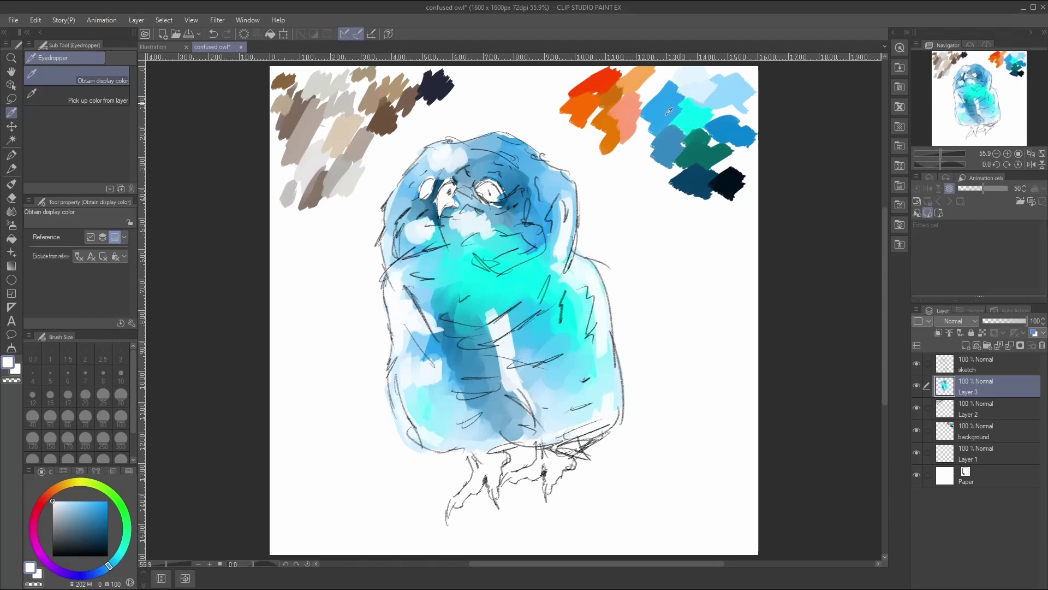
{"action": "left_click", "coordinate": [670, 140]}
{"action": "left_click", "coordinate": [10, 186]}
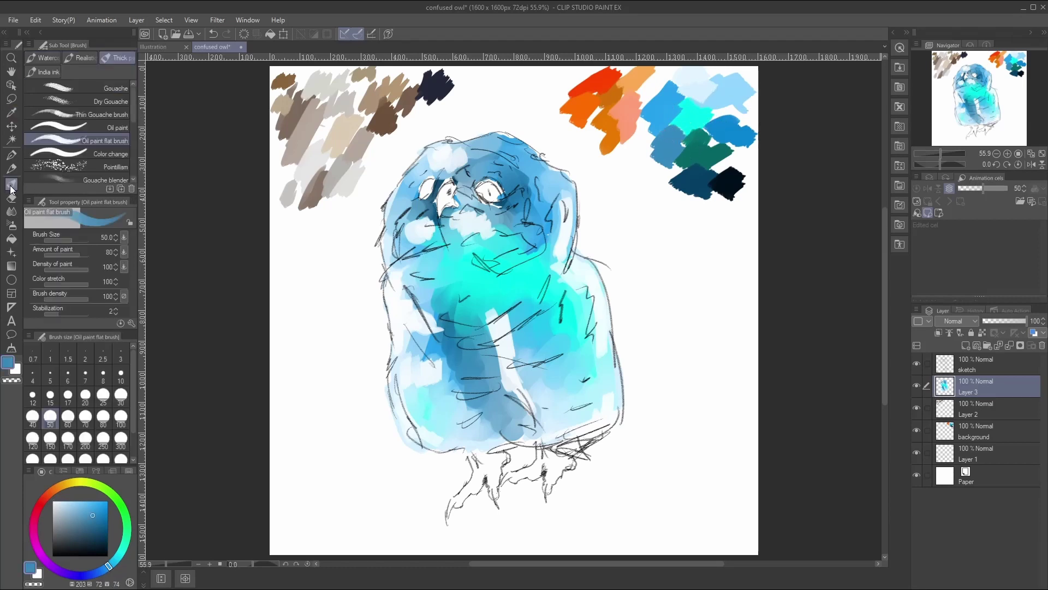
{"action": "mouse_move", "coordinate": [490, 348]}
{"action": "left_mouse_down"}
{"action": "mouse_move", "coordinate": [504, 390]}
{"action": "mouse_move", "coordinate": [492, 333]}
{"action": "mouse_move", "coordinate": [483, 344]}
{"action": "mouse_move", "coordinate": [500, 400]}
{"action": "mouse_move", "coordinate": [530, 433]}
{"action": "mouse_move", "coordinate": [489, 385]}
{"action": "left_mouse_up"}
{"action": "mouse_move", "coordinate": [481, 341]}
{"action": "left_mouse_down"}
{"action": "mouse_move", "coordinate": [469, 316]}
{"action": "mouse_move", "coordinate": [478, 337]}
{"action": "left_mouse_up"}
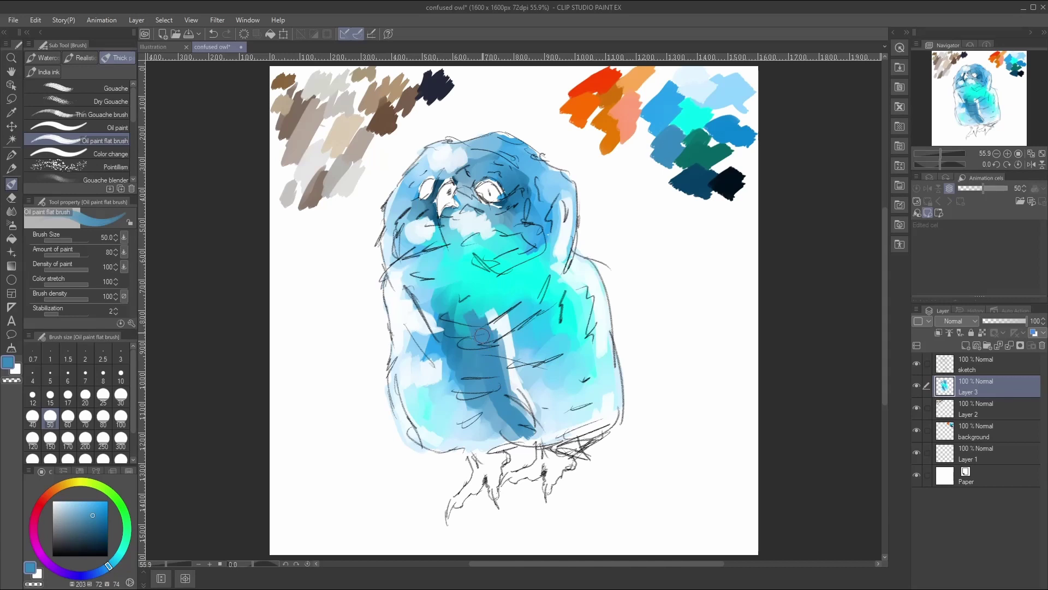
Step: Sample the dark blue swatch and paint a broad shadow down the belly plus a small patch below the left cheek
{"action": "left_click", "coordinate": [14, 115]}
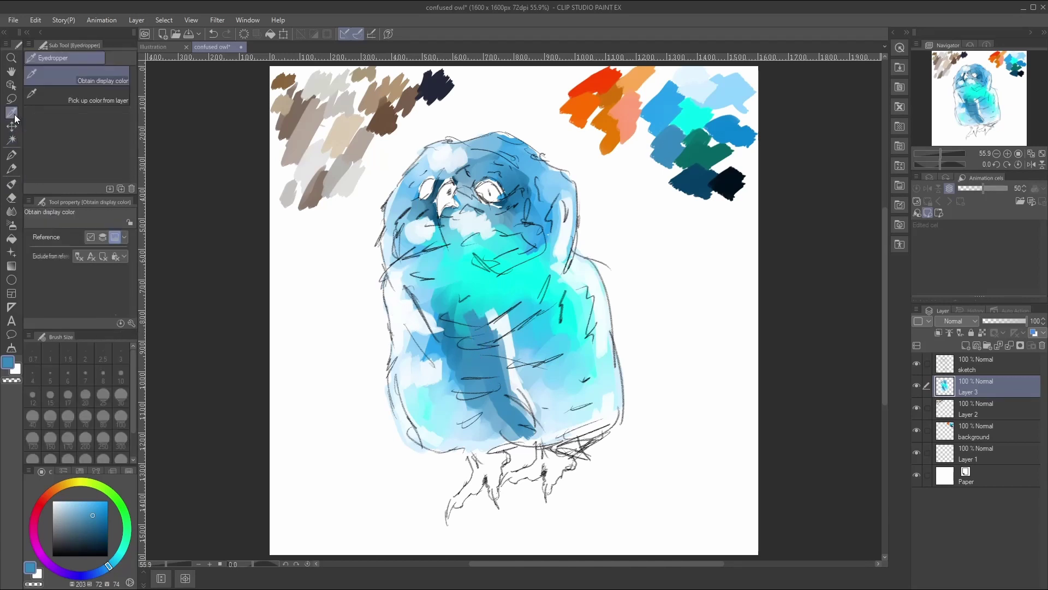
{"action": "left_click", "coordinate": [731, 174]}
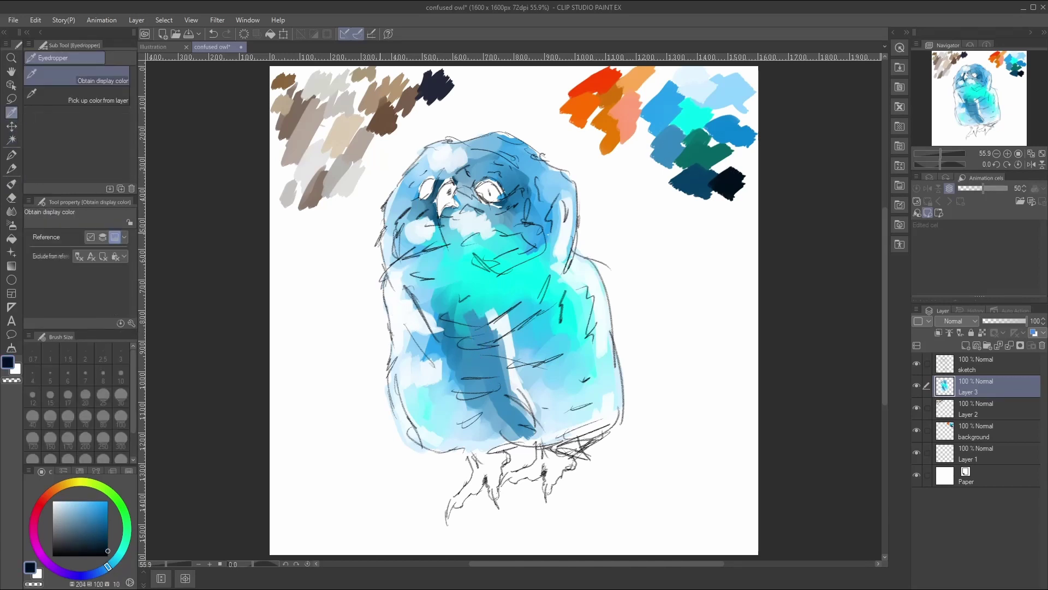
{"action": "left_click", "coordinate": [690, 176]}
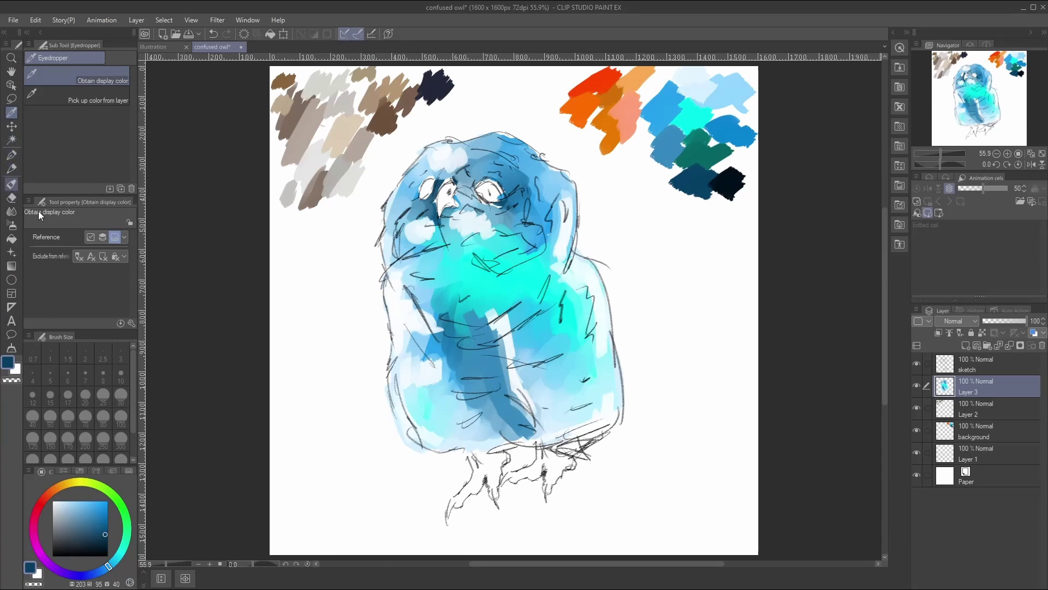
{"action": "left_click", "coordinate": [11, 184]}
{"action": "mouse_move", "coordinate": [486, 334]}
{"action": "left_mouse_down"}
{"action": "mouse_move", "coordinate": [513, 421]}
{"action": "mouse_move", "coordinate": [503, 414]}
{"action": "left_mouse_up"}
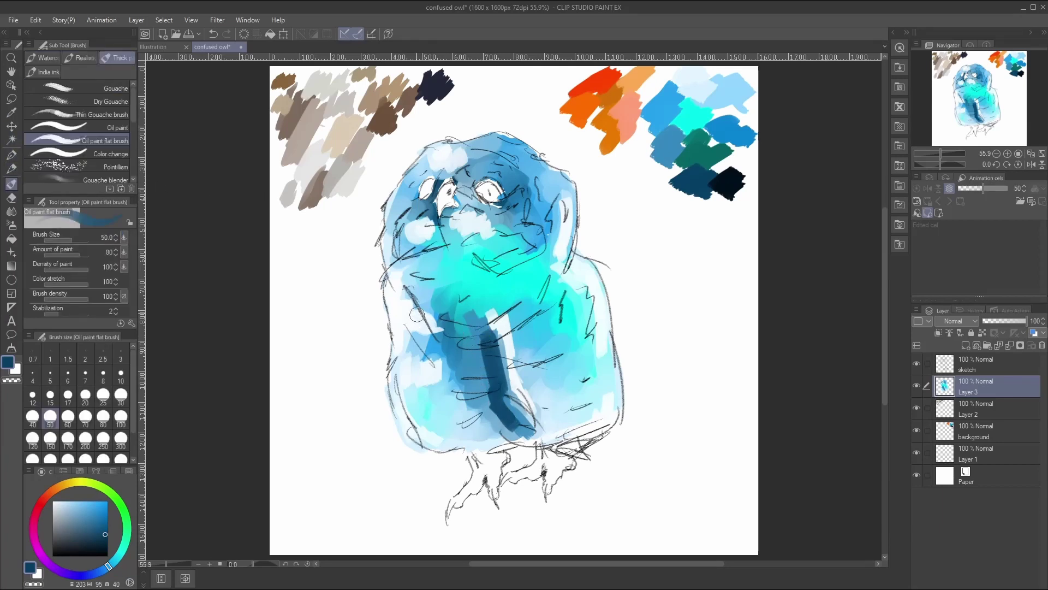
{"action": "mouse_move", "coordinate": [417, 314]}
{"action": "left_mouse_down"}
{"action": "mouse_move", "coordinate": [455, 367]}
{"action": "mouse_move", "coordinate": [435, 312]}
{"action": "mouse_move", "coordinate": [439, 359]}
{"action": "mouse_move", "coordinate": [465, 330]}
{"action": "mouse_move", "coordinate": [484, 354]}
{"action": "mouse_move", "coordinate": [492, 406]}
{"action": "mouse_move", "coordinate": [511, 423]}
{"action": "left_mouse_up"}
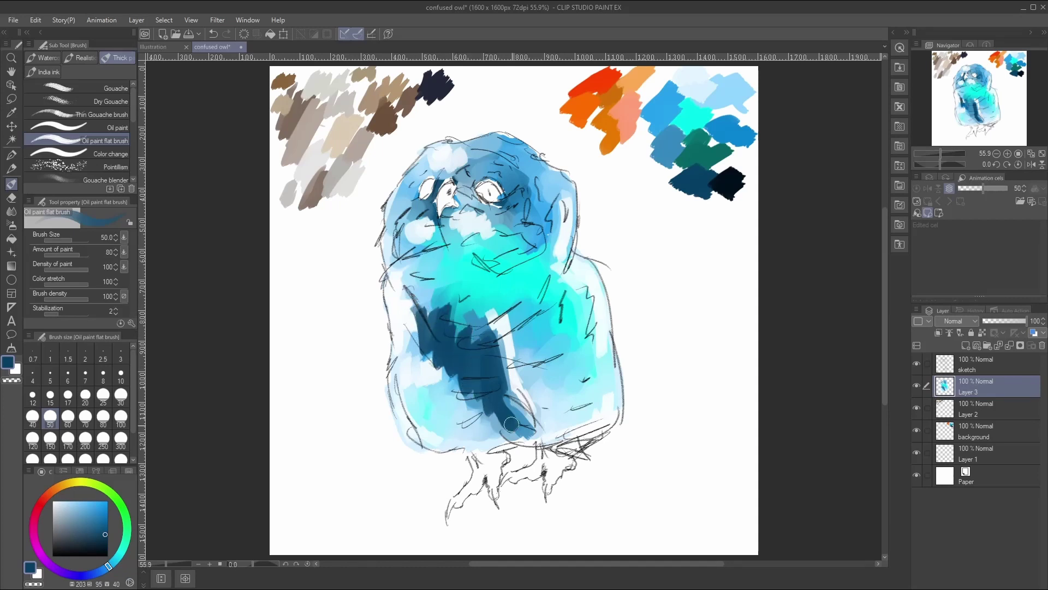
{"action": "left_click_drag", "start_coordinate": [415, 267], "coordinate": [425, 266]}
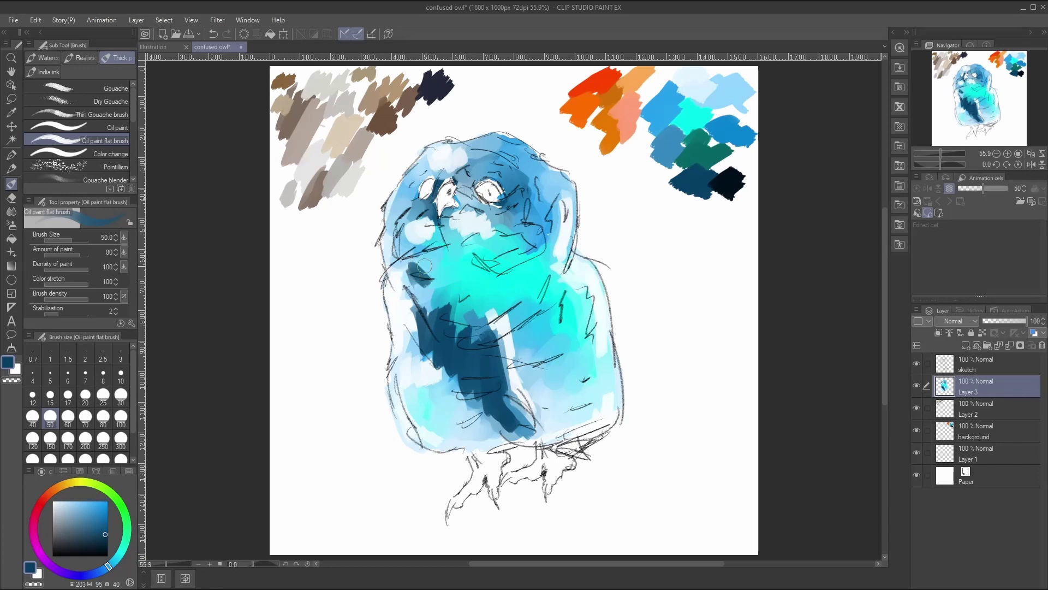
Step: Add dark blue shadows across the lower chest, around both eyes, on the right wing and along the belly shadow's edges
{"action": "mouse_move", "coordinate": [488, 322]}
{"action": "left_mouse_down"}
{"action": "mouse_move", "coordinate": [520, 308]}
{"action": "mouse_move", "coordinate": [482, 311]}
{"action": "left_mouse_up"}
{"action": "mouse_move", "coordinate": [531, 205]}
{"action": "left_mouse_down"}
{"action": "mouse_move", "coordinate": [523, 198]}
{"action": "mouse_move", "coordinate": [518, 219]}
{"action": "left_mouse_up"}
{"action": "left_click_drag", "start_coordinate": [522, 179], "coordinate": [508, 162]}
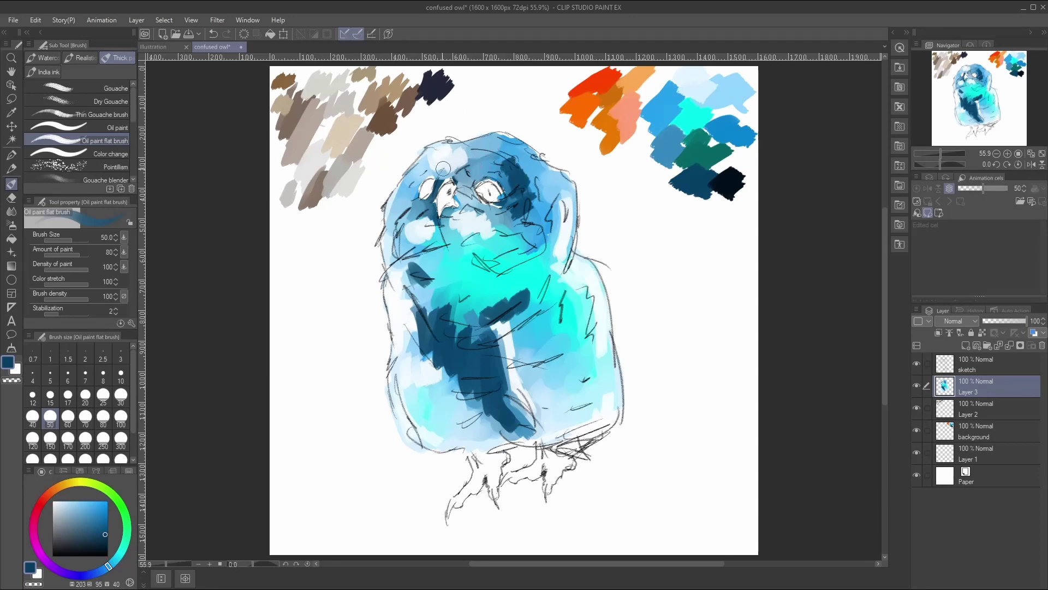
{"action": "mouse_move", "coordinate": [418, 205]}
{"action": "left_mouse_down"}
{"action": "mouse_move", "coordinate": [416, 219]}
{"action": "mouse_move", "coordinate": [409, 203]}
{"action": "mouse_move", "coordinate": [406, 212]}
{"action": "left_mouse_up"}
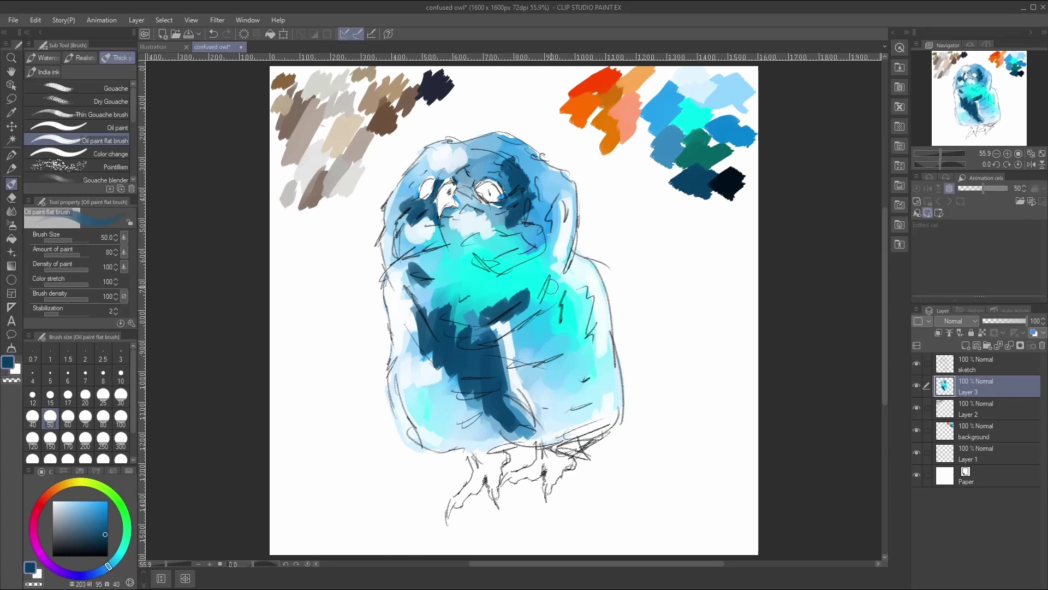
{"action": "mouse_move", "coordinate": [575, 321]}
{"action": "left_mouse_down"}
{"action": "mouse_move", "coordinate": [548, 330]}
{"action": "mouse_move", "coordinate": [565, 309]}
{"action": "mouse_move", "coordinate": [543, 339]}
{"action": "left_mouse_up"}
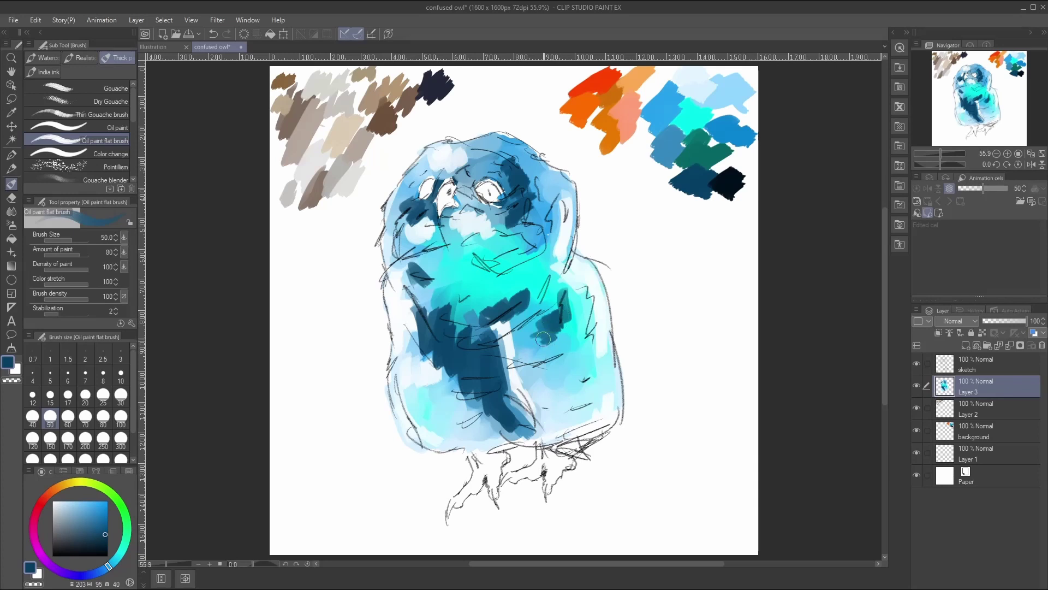
{"action": "mouse_move", "coordinate": [528, 384]}
{"action": "left_mouse_down"}
{"action": "mouse_move", "coordinate": [500, 413]}
{"action": "mouse_move", "coordinate": [511, 415]}
{"action": "mouse_move", "coordinate": [474, 408]}
{"action": "mouse_move", "coordinate": [469, 385]}
{"action": "mouse_move", "coordinate": [481, 412]}
{"action": "mouse_move", "coordinate": [468, 347]}
{"action": "mouse_move", "coordinate": [461, 378]}
{"action": "mouse_move", "coordinate": [439, 360]}
{"action": "mouse_move", "coordinate": [448, 384]}
{"action": "left_mouse_up"}
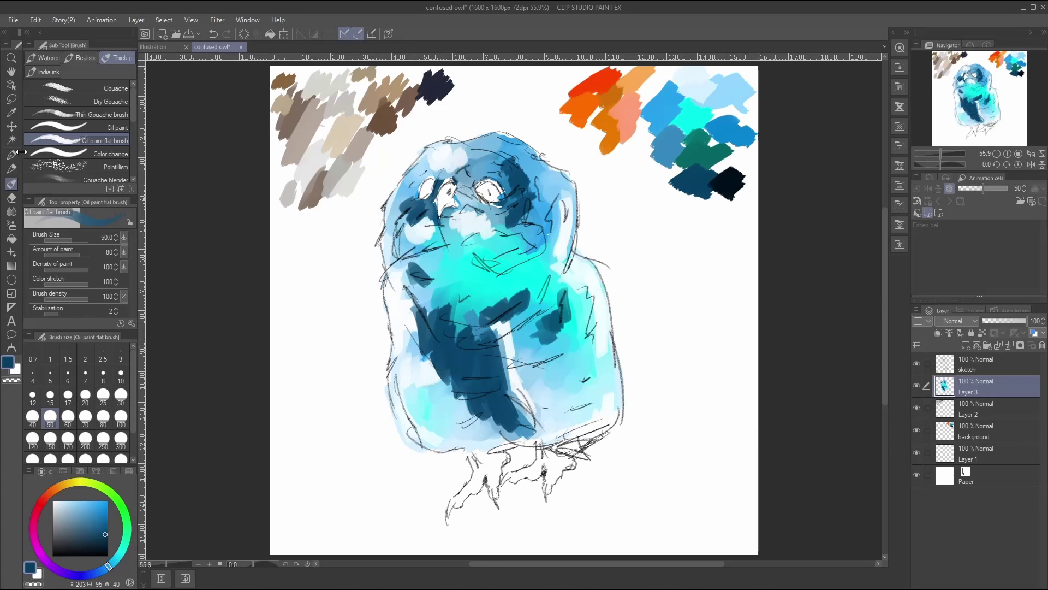
Step: Sample the turquoise swatch and paint accents on the lower right belly and over the right wing's dark patch
{"action": "left_click", "coordinate": [11, 112]}
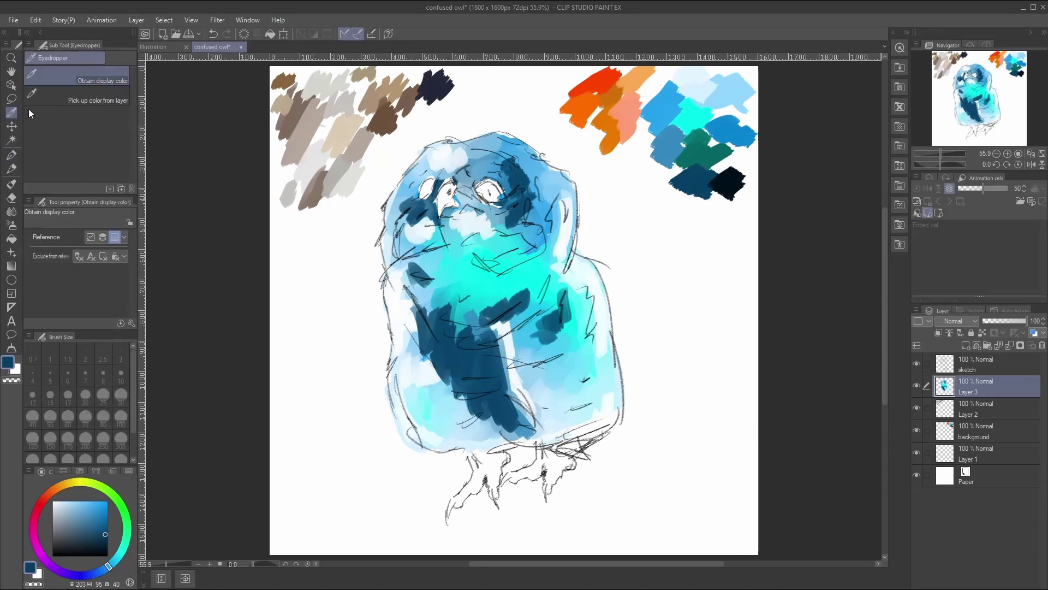
{"action": "left_click", "coordinate": [687, 115]}
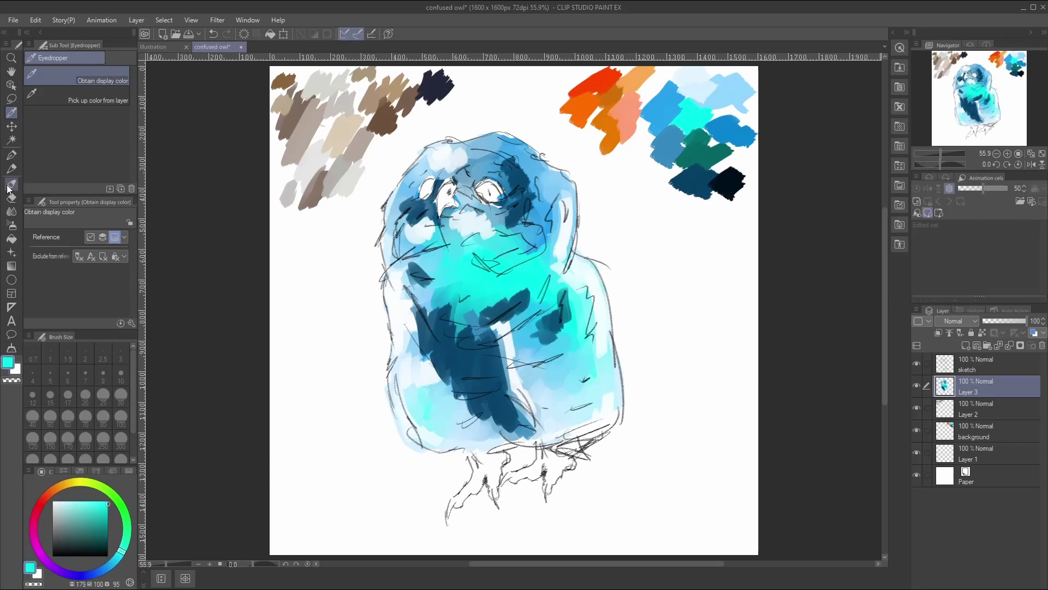
{"action": "left_click", "coordinate": [11, 185]}
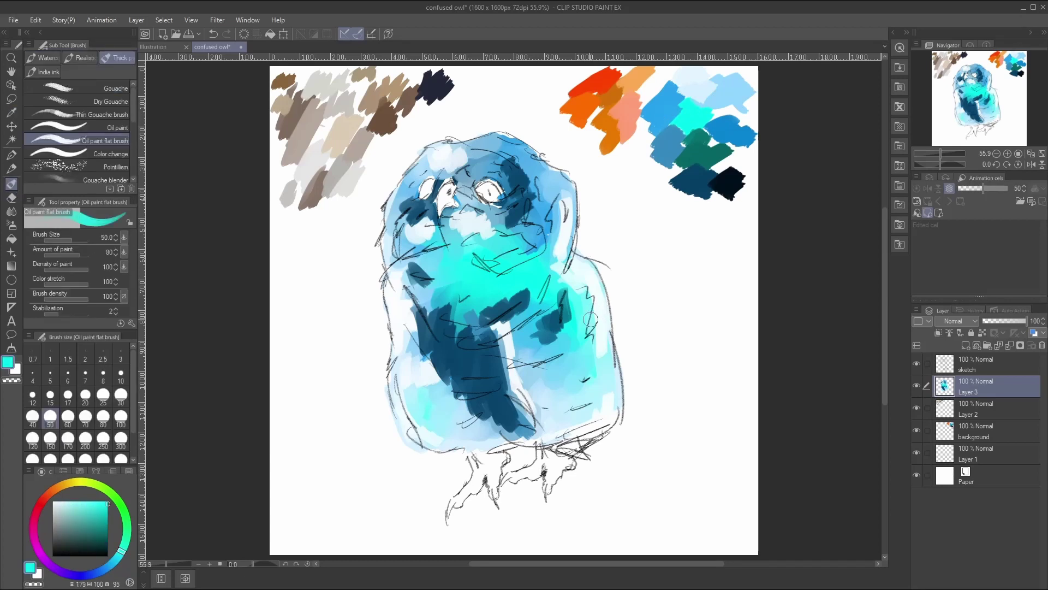
{"action": "mouse_move", "coordinate": [516, 357]}
{"action": "left_mouse_down"}
{"action": "mouse_move", "coordinate": [519, 388]}
{"action": "mouse_move", "coordinate": [536, 410]}
{"action": "mouse_move", "coordinate": [558, 387]}
{"action": "left_mouse_up"}
{"action": "left_click_drag", "start_coordinate": [560, 306], "coordinate": [556, 343]}
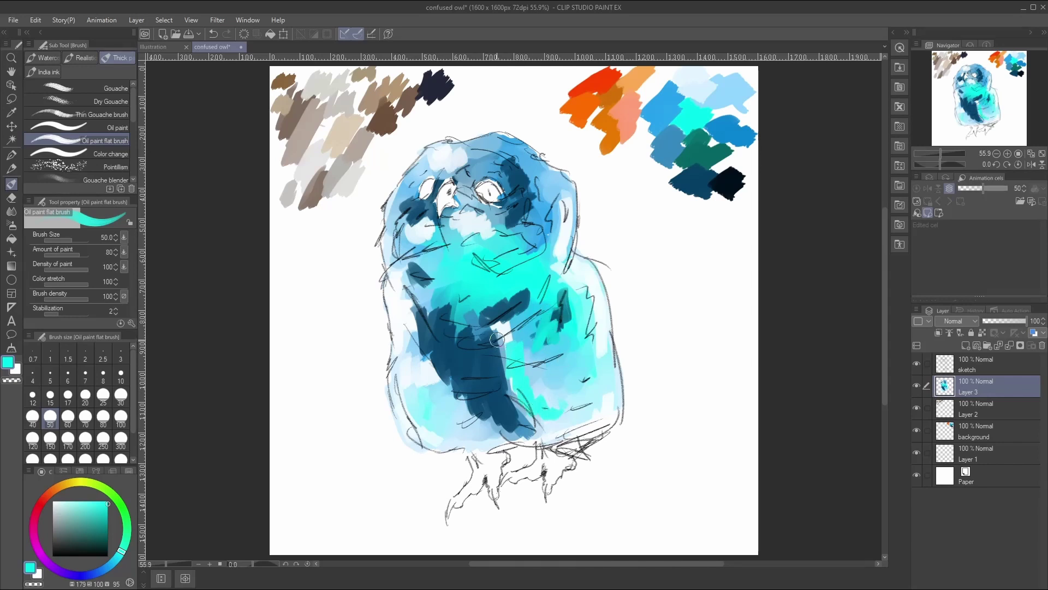
Step: Sample the dark blue from the belly shadow and extend the dark band across the chest onto the right wing
{"action": "left_click", "coordinate": [17, 112]}
{"action": "left_click", "coordinate": [444, 337]}
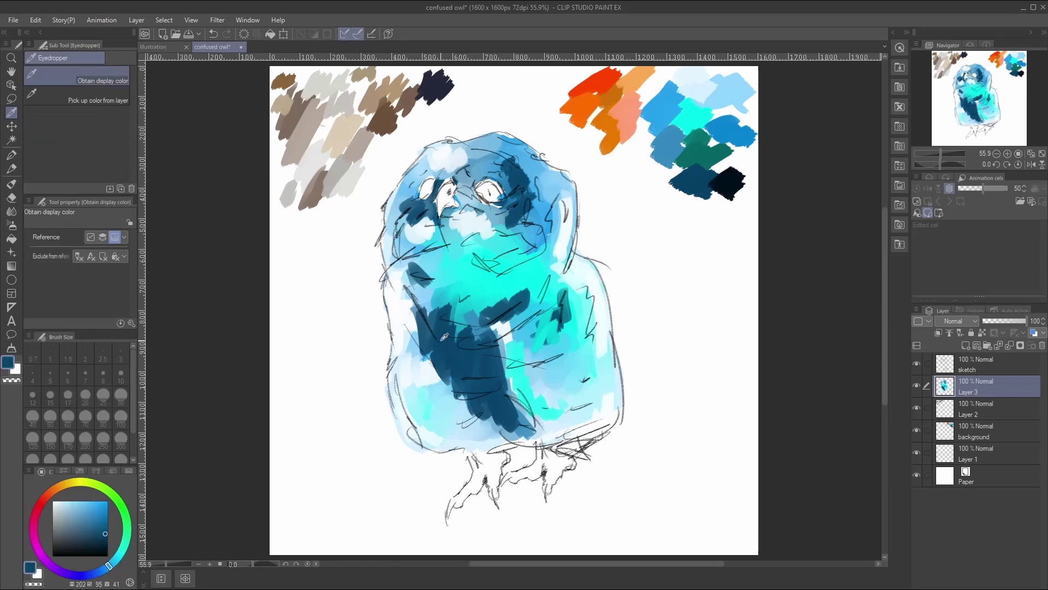
{"action": "left_click", "coordinate": [11, 184]}
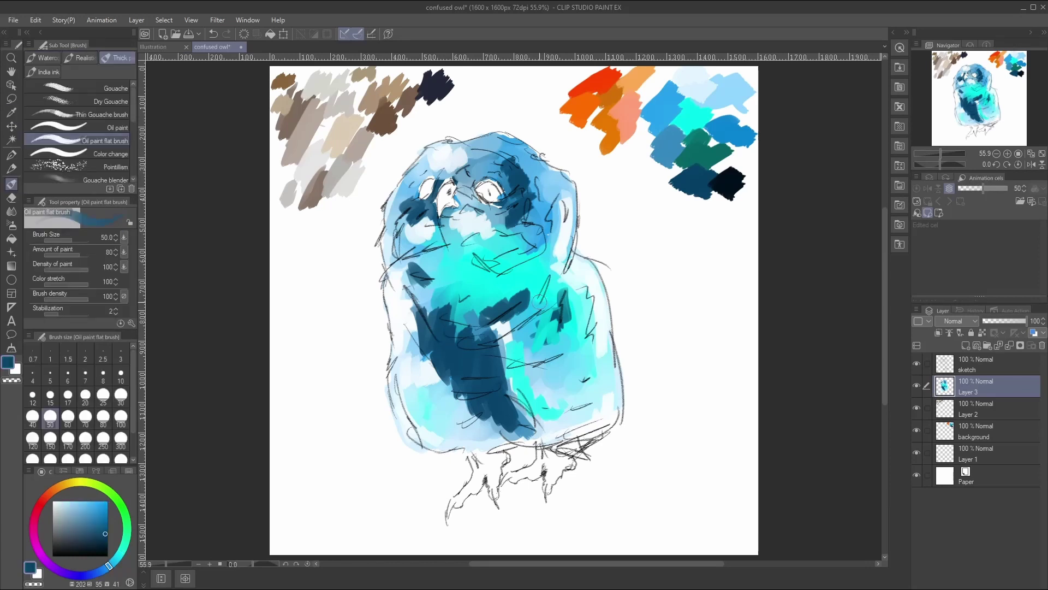
{"action": "mouse_move", "coordinate": [539, 300]}
{"action": "left_mouse_down"}
{"action": "mouse_move", "coordinate": [528, 332]}
{"action": "mouse_move", "coordinate": [533, 310]}
{"action": "mouse_move", "coordinate": [553, 330]}
{"action": "mouse_move", "coordinate": [514, 309]}
{"action": "mouse_move", "coordinate": [557, 305]}
{"action": "mouse_move", "coordinate": [535, 326]}
{"action": "mouse_move", "coordinate": [581, 346]}
{"action": "mouse_move", "coordinate": [554, 350]}
{"action": "mouse_move", "coordinate": [566, 361]}
{"action": "mouse_move", "coordinate": [555, 345]}
{"action": "mouse_move", "coordinate": [549, 319]}
{"action": "left_mouse_up"}
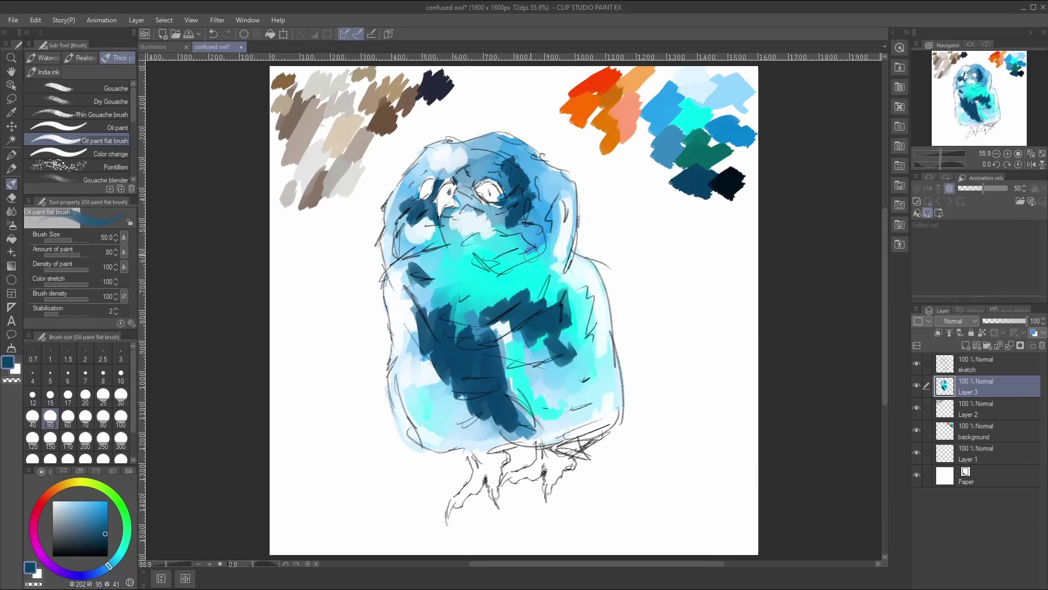
Step: Paint dark blue shadows on the chin, left cheek and around the right eye, refining around the eyes and beak at brush size 25
{"action": "mouse_move", "coordinate": [531, 254]}
{"action": "left_mouse_down"}
{"action": "mouse_move", "coordinate": [490, 248]}
{"action": "mouse_move", "coordinate": [521, 242]}
{"action": "mouse_move", "coordinate": [481, 252]}
{"action": "left_mouse_up"}
{"action": "mouse_move", "coordinate": [400, 216]}
{"action": "left_mouse_down"}
{"action": "mouse_move", "coordinate": [411, 250]}
{"action": "mouse_move", "coordinate": [402, 230]}
{"action": "left_mouse_up"}
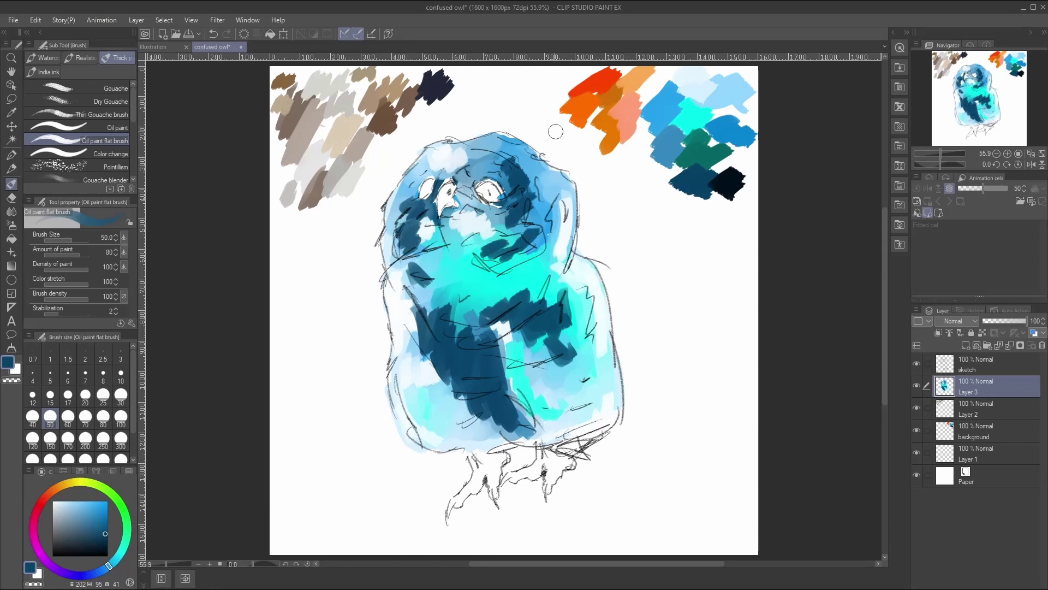
{"action": "mouse_move", "coordinate": [496, 164]}
{"action": "left_mouse_down"}
{"action": "mouse_move", "coordinate": [496, 142]}
{"action": "mouse_move", "coordinate": [529, 196]}
{"action": "mouse_move", "coordinate": [520, 218]}
{"action": "left_mouse_up"}
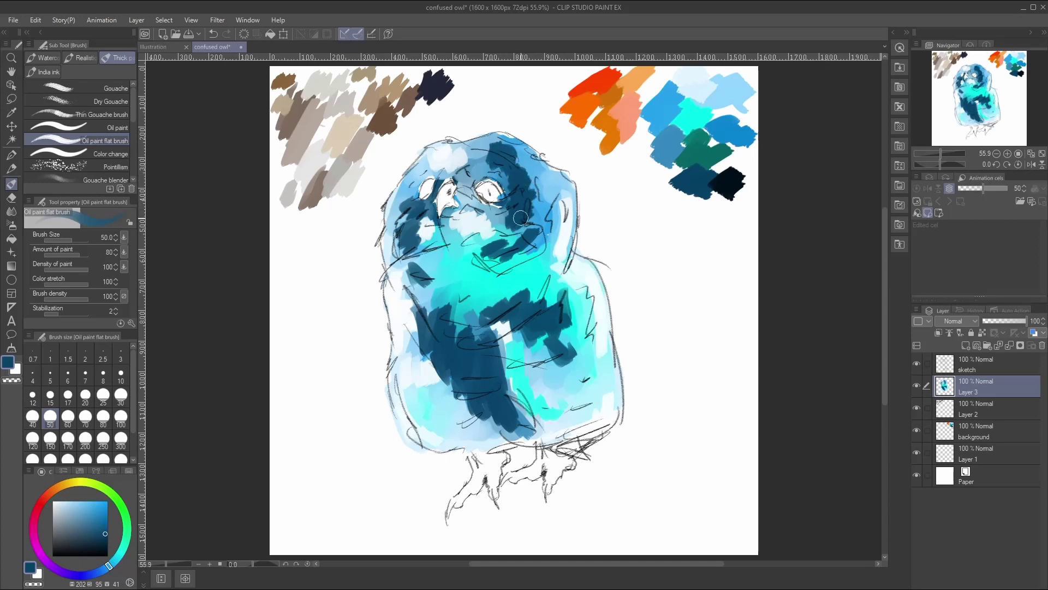
{"action": "left_click", "coordinate": [103, 397]}
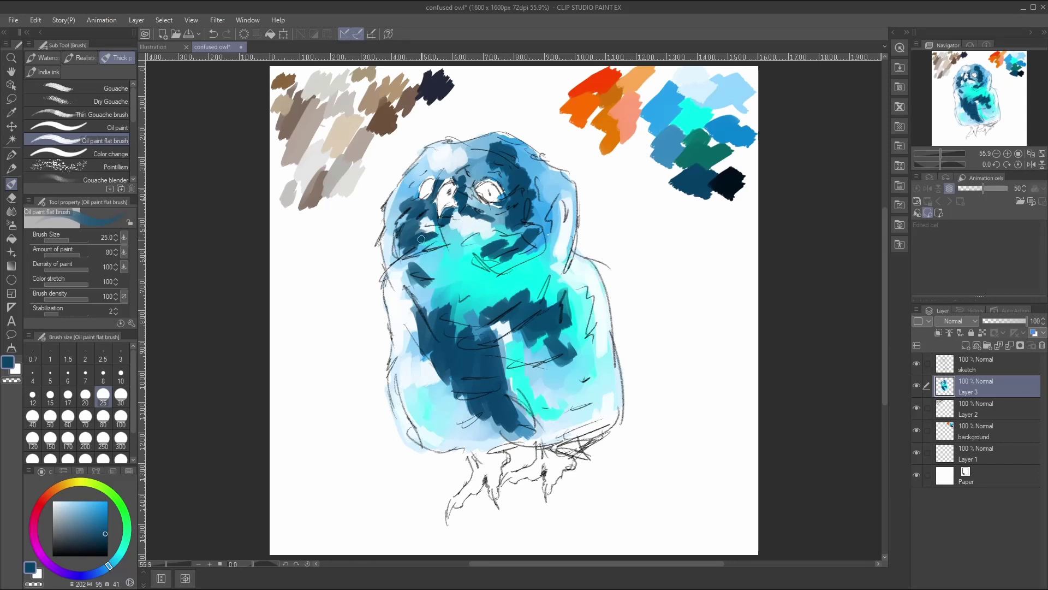
{"action": "mouse_move", "coordinate": [443, 231]}
{"action": "left_mouse_down"}
{"action": "mouse_move", "coordinate": [462, 241]}
{"action": "mouse_move", "coordinate": [418, 239]}
{"action": "left_mouse_up"}
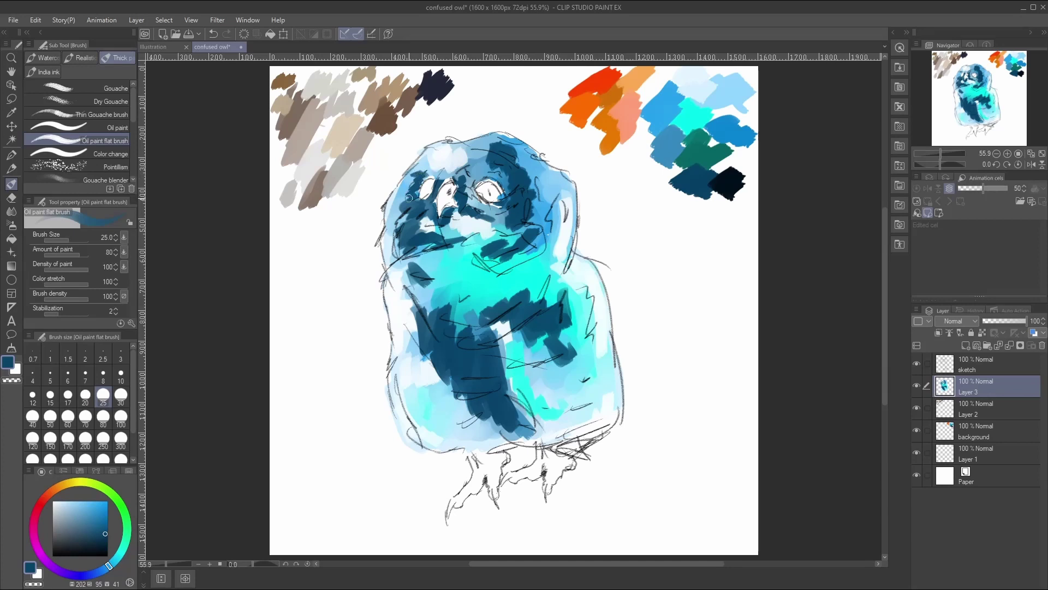
Step: Paint dark blue accents on the face, the lower right belly, the left side of the chest and the right side of the head
{"action": "left_click_drag", "start_coordinate": [418, 184], "coordinate": [434, 174]}
{"action": "left_click_drag", "start_coordinate": [485, 149], "coordinate": [487, 153]}
{"action": "left_click_drag", "start_coordinate": [547, 205], "coordinate": [524, 233]}
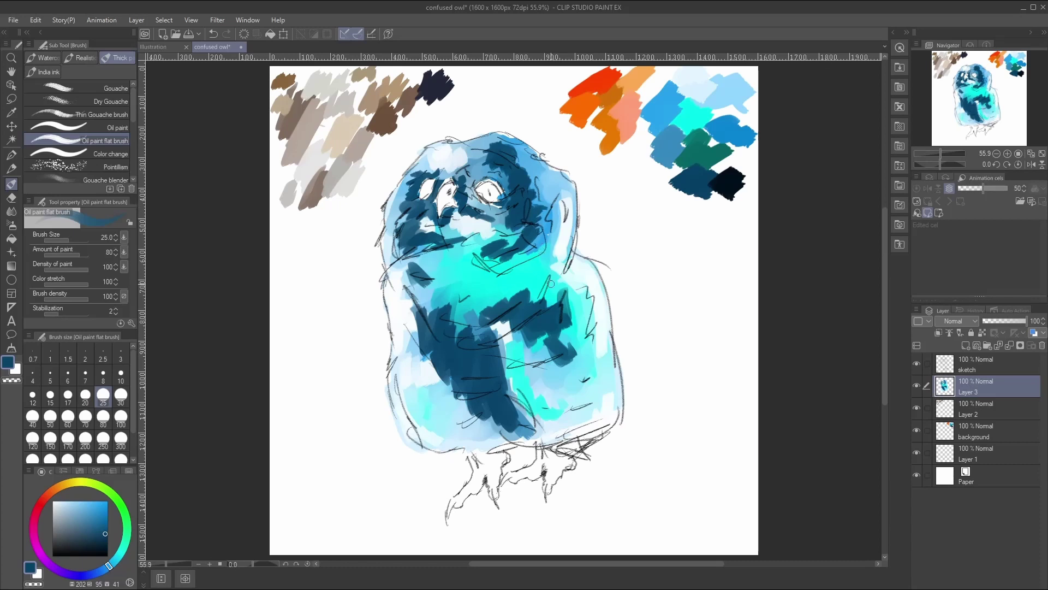
{"action": "left_click_drag", "start_coordinate": [520, 304], "coordinate": [499, 317]}
{"action": "mouse_move", "coordinate": [576, 397]}
{"action": "left_mouse_down"}
{"action": "mouse_move", "coordinate": [568, 412]}
{"action": "mouse_move", "coordinate": [589, 399]}
{"action": "mouse_move", "coordinate": [570, 408]}
{"action": "mouse_move", "coordinate": [565, 400]}
{"action": "left_mouse_up"}
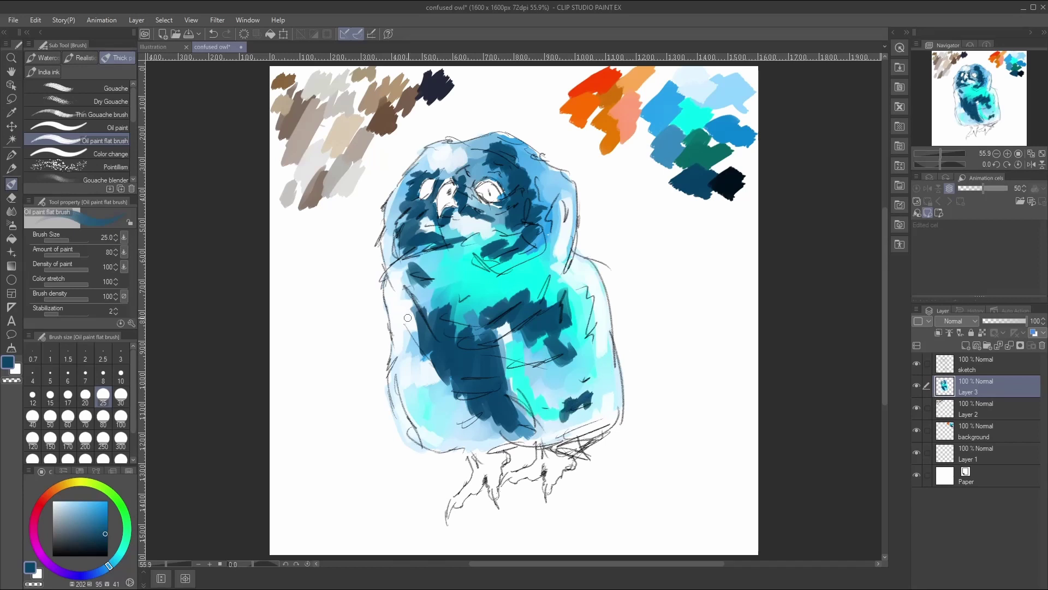
{"action": "left_click_drag", "start_coordinate": [408, 317], "coordinate": [440, 346]}
{"action": "left_click_drag", "start_coordinate": [405, 249], "coordinate": [424, 263]}
{"action": "left_click_drag", "start_coordinate": [515, 255], "coordinate": [538, 241]}
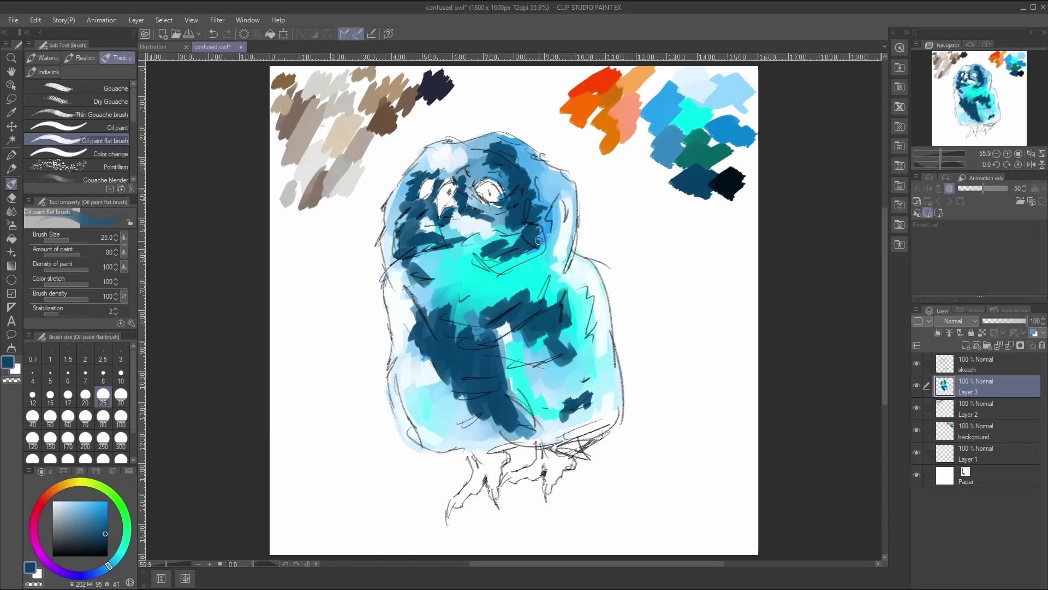
{"action": "mouse_move", "coordinate": [548, 199]}
{"action": "left_mouse_down"}
{"action": "mouse_move", "coordinate": [557, 225]}
{"action": "mouse_move", "coordinate": [553, 188]}
{"action": "mouse_move", "coordinate": [557, 213]}
{"action": "mouse_move", "coordinate": [555, 202]}
{"action": "left_mouse_up"}
Step: Sample the light blue swatch and paint over the right wing's turquoise, the belly shadow's edges and the upper chest
{"action": "left_click", "coordinate": [11, 112]}
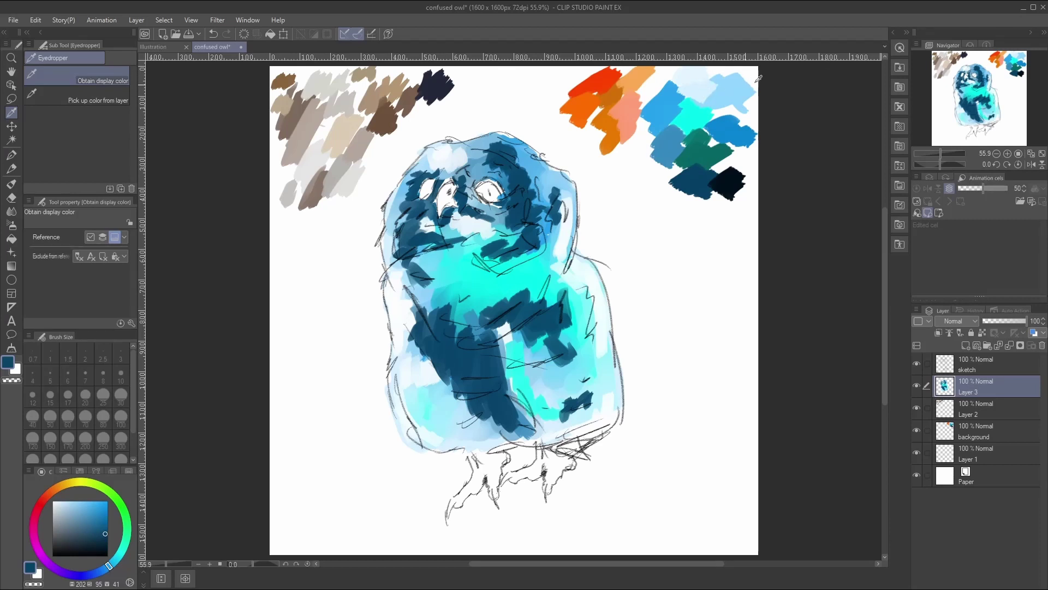
{"action": "left_click", "coordinate": [715, 90]}
{"action": "left_click", "coordinate": [12, 184]}
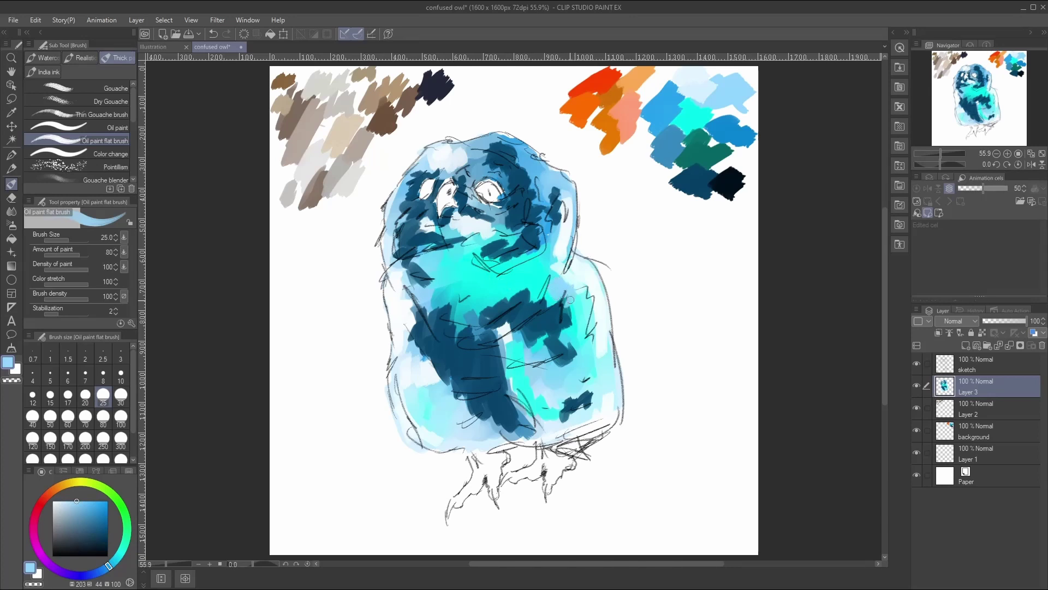
{"action": "mouse_move", "coordinate": [569, 299]}
{"action": "left_mouse_down"}
{"action": "mouse_move", "coordinate": [567, 322]}
{"action": "mouse_move", "coordinate": [581, 377]}
{"action": "mouse_move", "coordinate": [592, 301]}
{"action": "mouse_move", "coordinate": [577, 337]}
{"action": "mouse_move", "coordinate": [594, 337]}
{"action": "mouse_move", "coordinate": [589, 360]}
{"action": "left_mouse_up"}
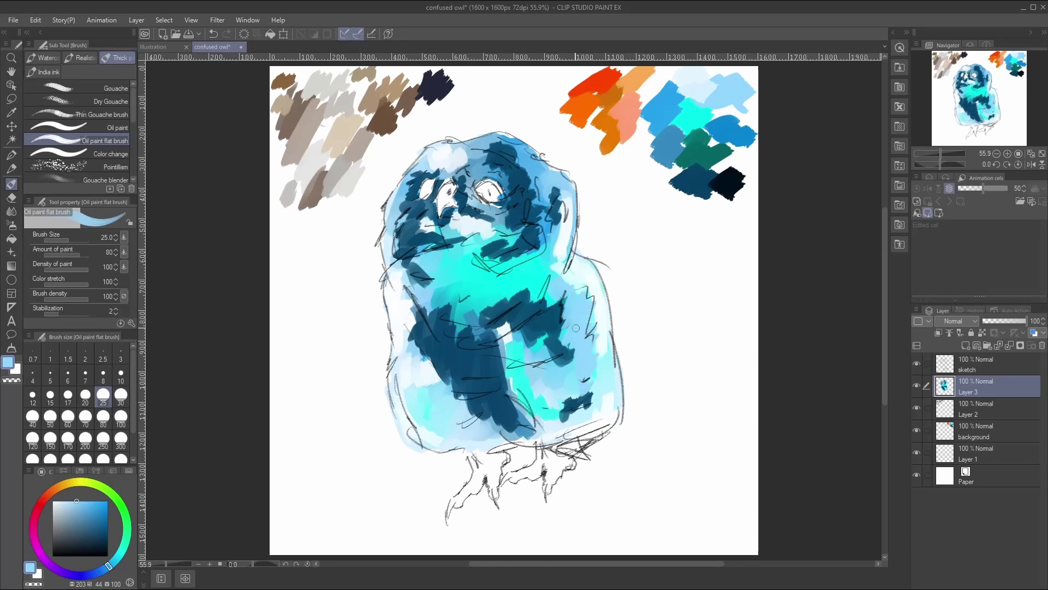
{"action": "mouse_move", "coordinate": [517, 334]}
{"action": "left_mouse_down"}
{"action": "mouse_move", "coordinate": [531, 343]}
{"action": "mouse_move", "coordinate": [518, 337]}
{"action": "left_mouse_up"}
{"action": "mouse_move", "coordinate": [404, 360]}
{"action": "left_mouse_down"}
{"action": "mouse_move", "coordinate": [420, 377]}
{"action": "mouse_move", "coordinate": [430, 381]}
{"action": "mouse_move", "coordinate": [446, 356]}
{"action": "mouse_move", "coordinate": [458, 391]}
{"action": "mouse_move", "coordinate": [417, 353]}
{"action": "mouse_move", "coordinate": [415, 339]}
{"action": "mouse_move", "coordinate": [407, 351]}
{"action": "mouse_move", "coordinate": [427, 348]}
{"action": "mouse_move", "coordinate": [441, 379]}
{"action": "mouse_move", "coordinate": [457, 383]}
{"action": "mouse_move", "coordinate": [446, 372]}
{"action": "mouse_move", "coordinate": [457, 403]}
{"action": "mouse_move", "coordinate": [463, 394]}
{"action": "mouse_move", "coordinate": [480, 416]}
{"action": "left_mouse_up"}
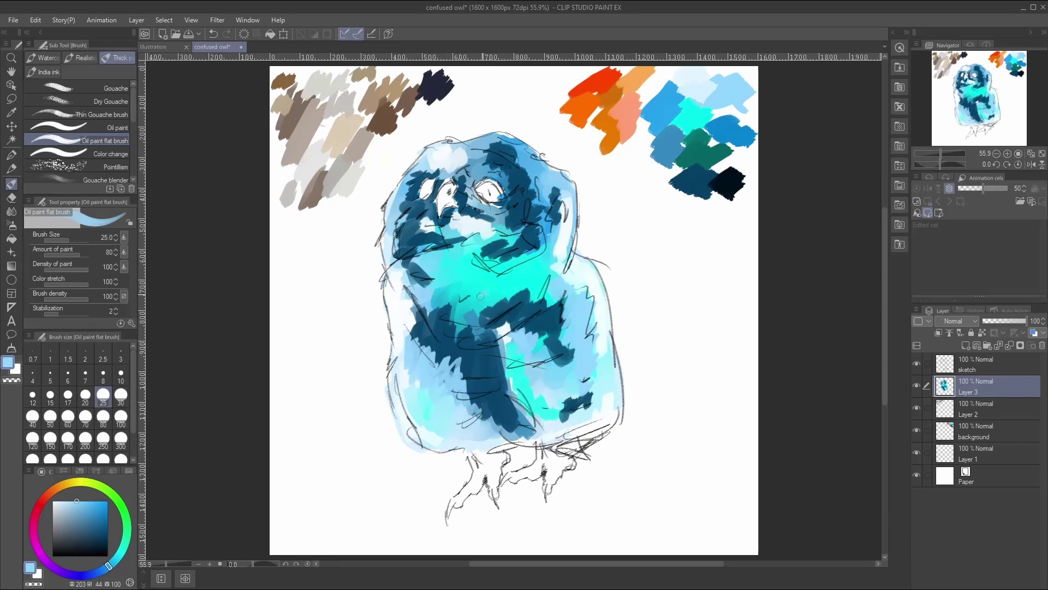
{"action": "mouse_move", "coordinate": [480, 296]}
{"action": "left_mouse_down"}
{"action": "mouse_move", "coordinate": [513, 300]}
{"action": "mouse_move", "coordinate": [474, 298]}
{"action": "mouse_move", "coordinate": [477, 290]}
{"action": "left_mouse_up"}
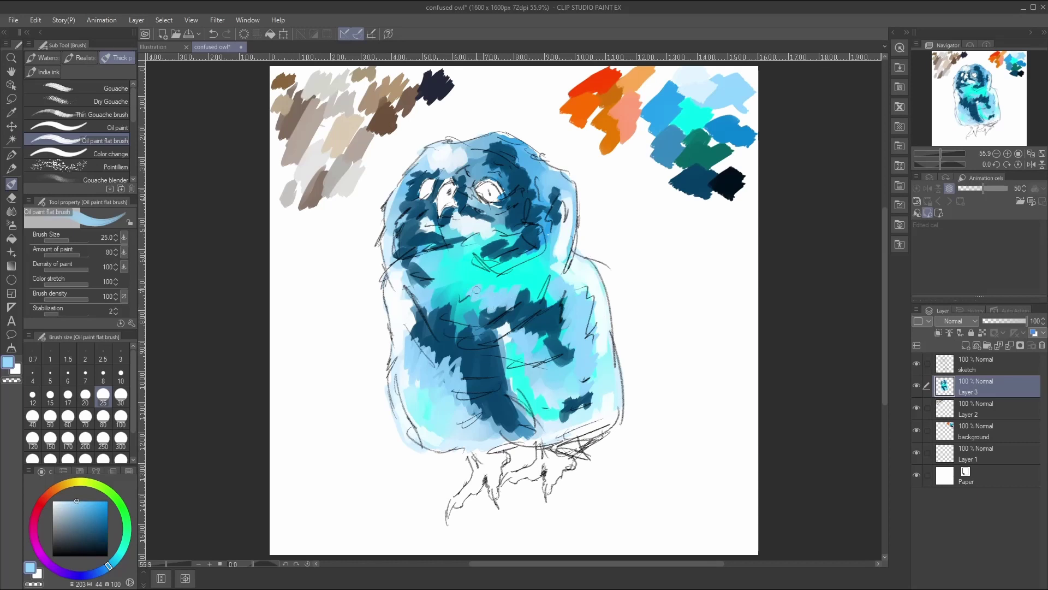
Step: Add light blue strokes on the left shoulder, the forehead, the right side of the head and the right shoulder
{"action": "left_click_drag", "start_coordinate": [405, 278], "coordinate": [420, 292]}
{"action": "left_click_drag", "start_coordinate": [448, 166], "coordinate": [456, 161]}
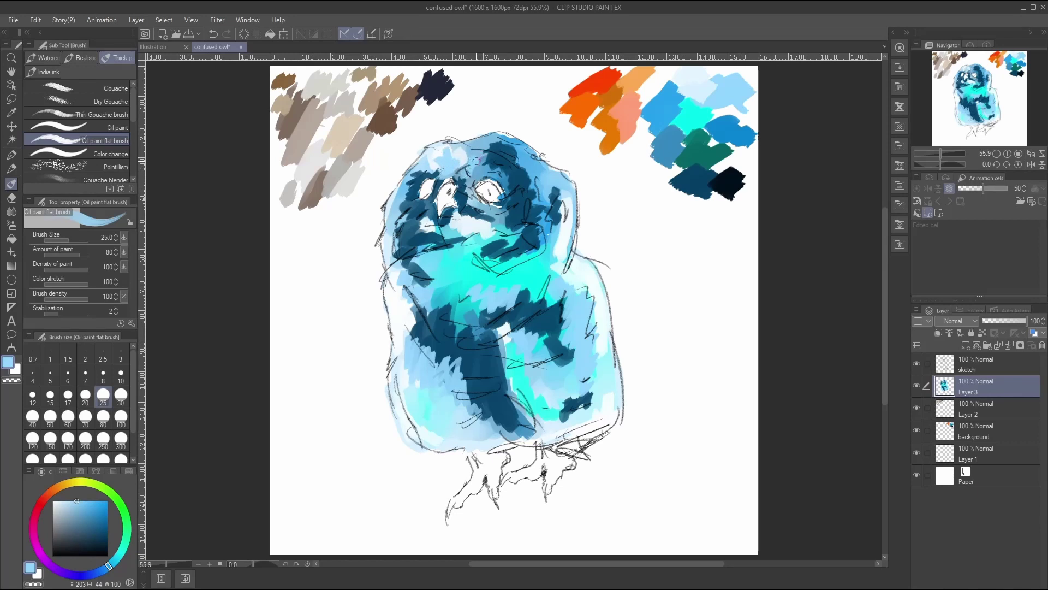
{"action": "left_click_drag", "start_coordinate": [477, 161], "coordinate": [480, 148]}
{"action": "mouse_move", "coordinate": [525, 176]}
{"action": "left_mouse_down"}
{"action": "mouse_move", "coordinate": [555, 177]}
{"action": "mouse_move", "coordinate": [566, 217]}
{"action": "left_mouse_up"}
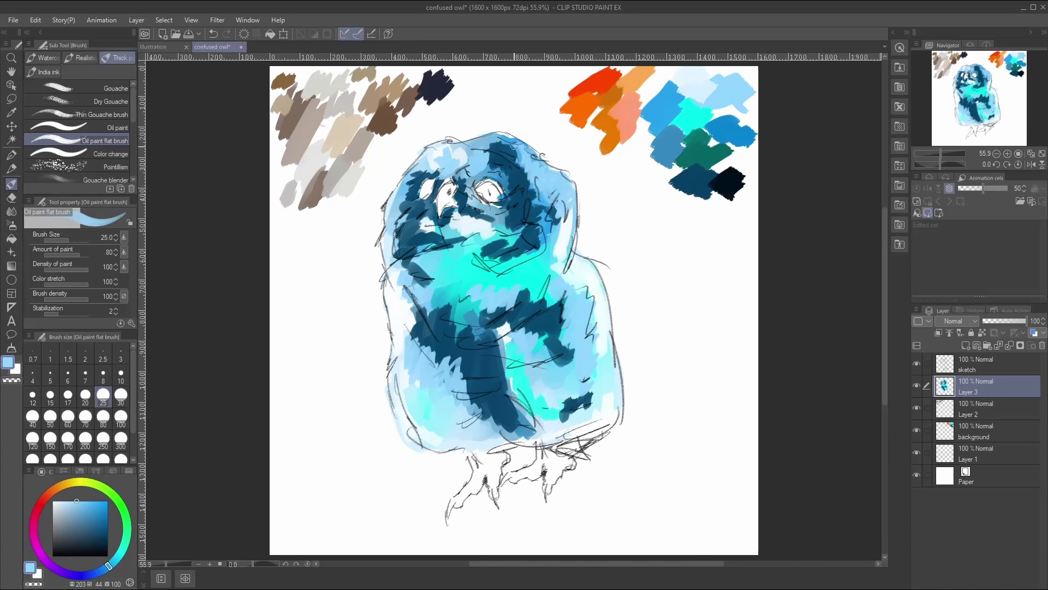
{"action": "left_click_drag", "start_coordinate": [529, 166], "coordinate": [521, 161]}
{"action": "mouse_move", "coordinate": [566, 232]}
{"action": "left_mouse_down"}
{"action": "mouse_move", "coordinate": [571, 276]}
{"action": "mouse_move", "coordinate": [540, 298]}
{"action": "left_mouse_up"}
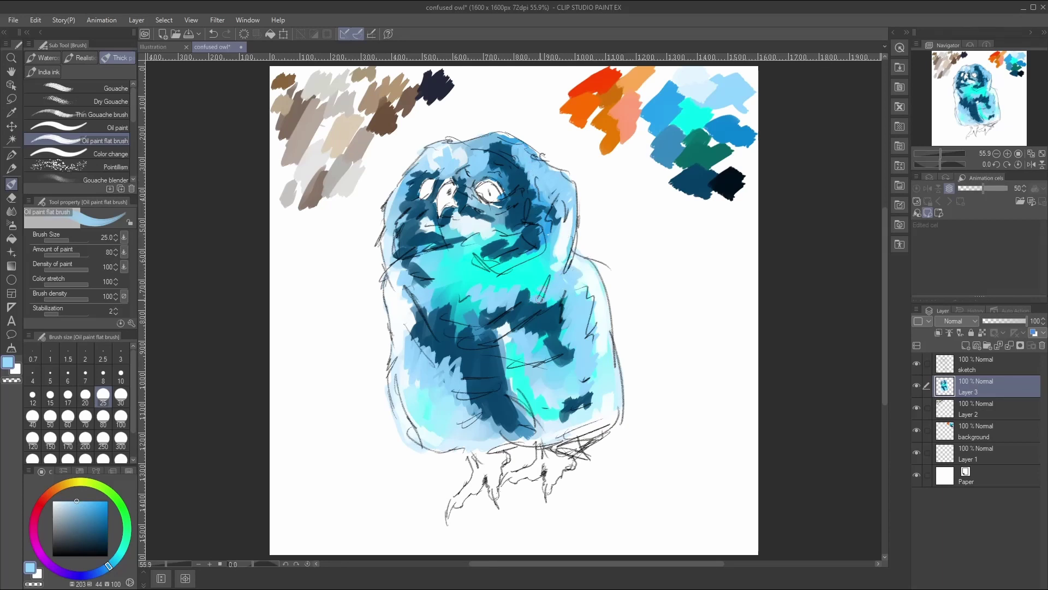
Step: Sample the light orange swatch and paint accents on the center chest, the right wing and the lower left belly
{"action": "left_click", "coordinate": [11, 112]}
{"action": "left_click", "coordinate": [635, 78]}
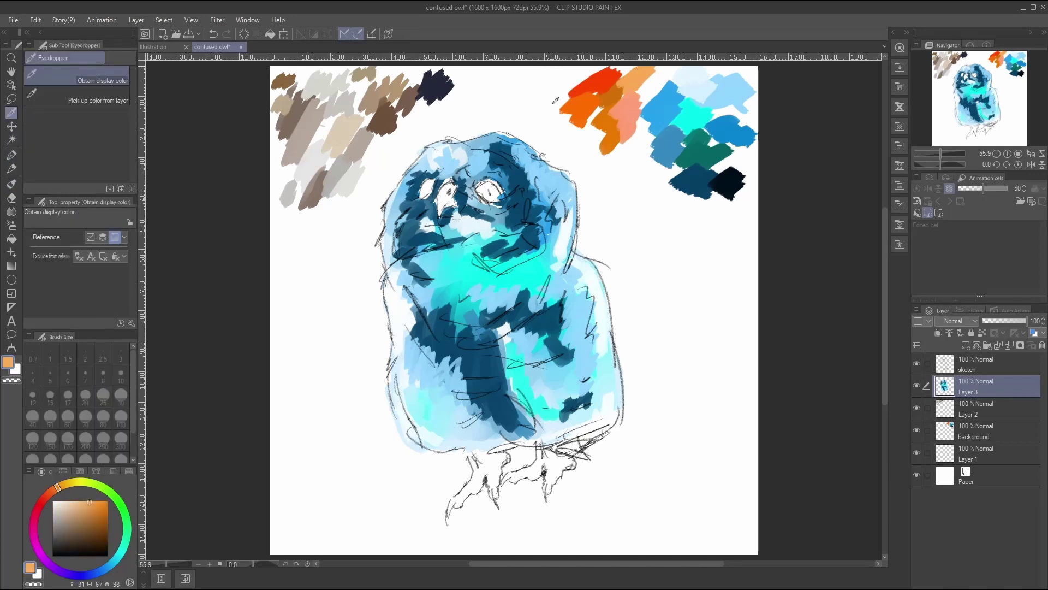
{"action": "left_click", "coordinate": [11, 184]}
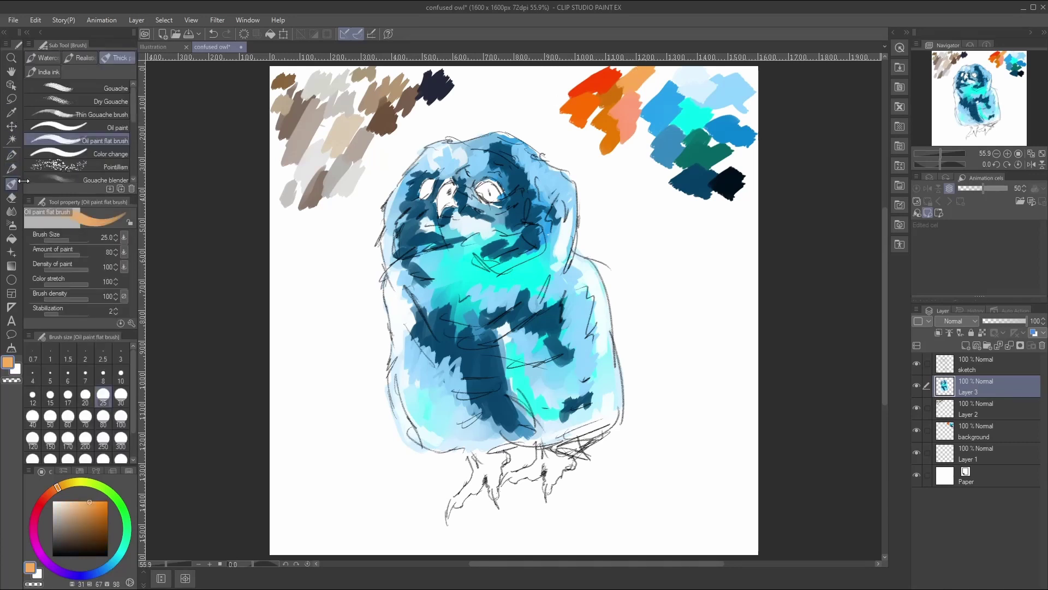
{"action": "left_click_drag", "start_coordinate": [504, 334], "coordinate": [506, 349]}
{"action": "left_click_drag", "start_coordinate": [571, 313], "coordinate": [550, 334]}
{"action": "mouse_move", "coordinate": [476, 418]}
{"action": "left_mouse_down"}
{"action": "mouse_move", "coordinate": [494, 426]}
{"action": "mouse_move", "coordinate": [464, 424]}
{"action": "mouse_move", "coordinate": [462, 412]}
{"action": "mouse_move", "coordinate": [472, 432]}
{"action": "mouse_move", "coordinate": [483, 403]}
{"action": "mouse_move", "coordinate": [429, 430]}
{"action": "mouse_move", "coordinate": [437, 424]}
{"action": "left_mouse_up"}
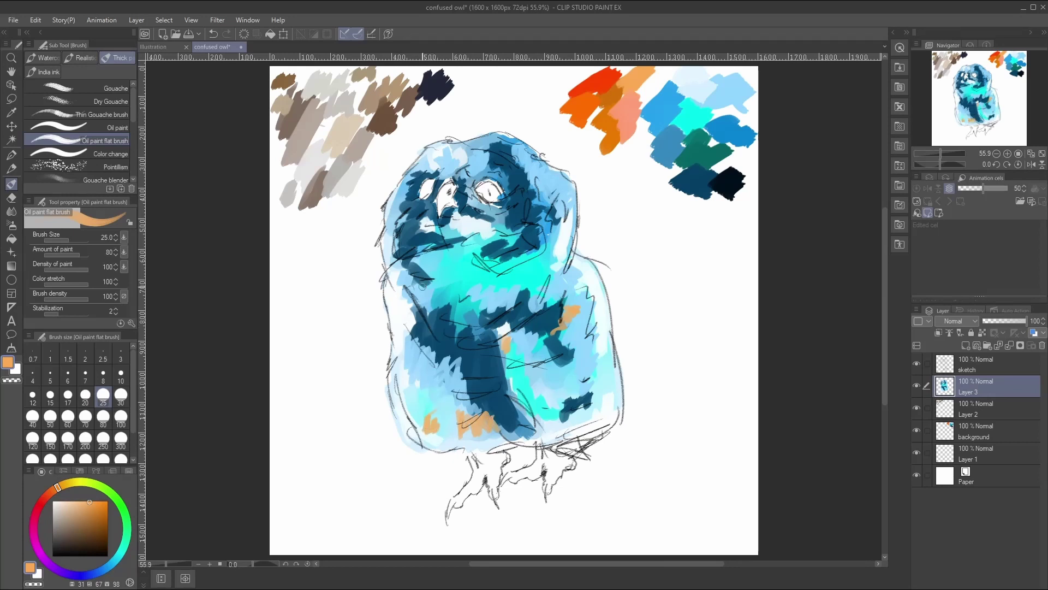
Step: Paint light orange accents on the left shoulder, chin, both cheeks, center chest and lower right belly
{"action": "left_click_drag", "start_coordinate": [401, 256], "coordinate": [409, 280]}
{"action": "mouse_move", "coordinate": [475, 240]}
{"action": "left_mouse_down"}
{"action": "mouse_move", "coordinate": [512, 251]}
{"action": "mouse_move", "coordinate": [465, 242]}
{"action": "left_mouse_up"}
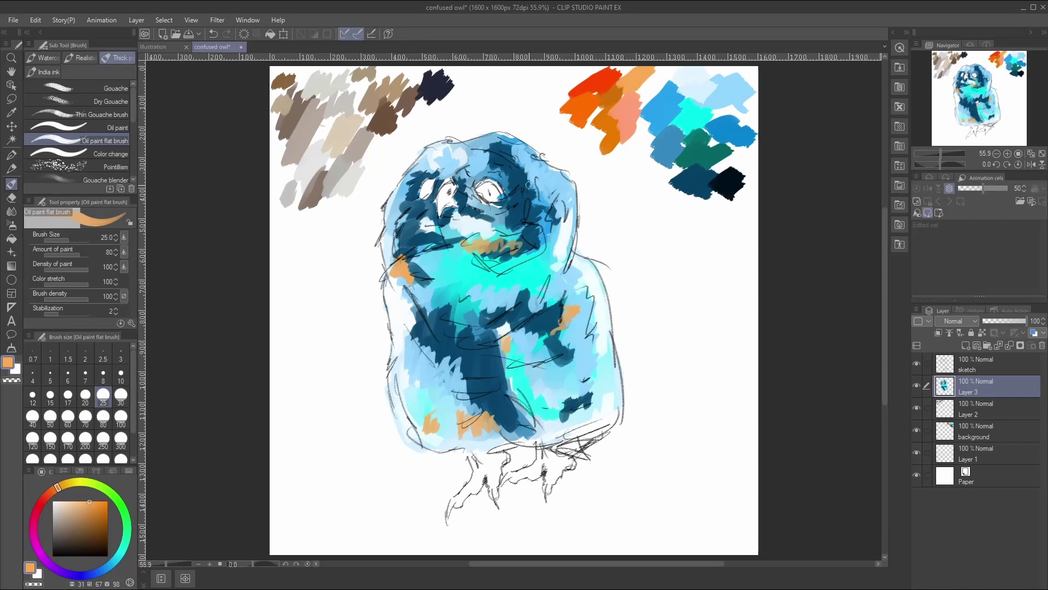
{"action": "mouse_move", "coordinate": [546, 228]}
{"action": "left_mouse_down"}
{"action": "mouse_move", "coordinate": [541, 210]}
{"action": "mouse_move", "coordinate": [549, 225]}
{"action": "left_mouse_up"}
{"action": "mouse_move", "coordinate": [408, 256]}
{"action": "left_mouse_down"}
{"action": "mouse_move", "coordinate": [393, 250]}
{"action": "mouse_move", "coordinate": [458, 241]}
{"action": "left_mouse_up"}
{"action": "mouse_move", "coordinate": [490, 324]}
{"action": "left_mouse_down"}
{"action": "mouse_move", "coordinate": [502, 336]}
{"action": "mouse_move", "coordinate": [520, 325]}
{"action": "left_mouse_up"}
{"action": "mouse_move", "coordinate": [585, 388]}
{"action": "left_mouse_down"}
{"action": "mouse_move", "coordinate": [565, 400]}
{"action": "mouse_move", "coordinate": [590, 390]}
{"action": "left_mouse_up"}
Step: Blend the orange and blue patches across the chest, left shoulder, right wing and lower belly with the Blend tool at brush size 25
{"action": "key", "text": "j"}
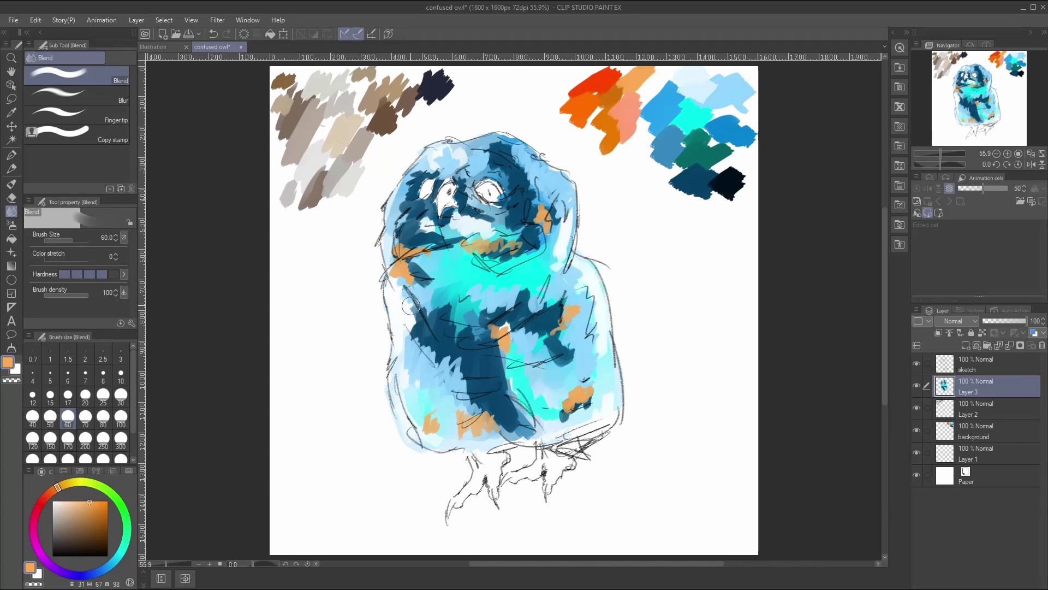
{"action": "left_click", "coordinate": [103, 396]}
{"action": "mouse_move", "coordinate": [508, 321]}
{"action": "left_mouse_down"}
{"action": "mouse_move", "coordinate": [555, 310]}
{"action": "mouse_move", "coordinate": [544, 354]}
{"action": "mouse_move", "coordinate": [550, 333]}
{"action": "mouse_move", "coordinate": [580, 313]}
{"action": "mouse_move", "coordinate": [574, 285]}
{"action": "mouse_move", "coordinate": [585, 284]}
{"action": "mouse_move", "coordinate": [603, 353]}
{"action": "mouse_move", "coordinate": [587, 389]}
{"action": "mouse_move", "coordinate": [594, 385]}
{"action": "mouse_move", "coordinate": [570, 384]}
{"action": "mouse_move", "coordinate": [564, 422]}
{"action": "mouse_move", "coordinate": [555, 401]}
{"action": "mouse_move", "coordinate": [595, 391]}
{"action": "mouse_move", "coordinate": [578, 416]}
{"action": "mouse_move", "coordinate": [588, 397]}
{"action": "mouse_move", "coordinate": [606, 406]}
{"action": "mouse_move", "coordinate": [541, 440]}
{"action": "mouse_move", "coordinate": [499, 413]}
{"action": "mouse_move", "coordinate": [515, 440]}
{"action": "mouse_move", "coordinate": [529, 444]}
{"action": "mouse_move", "coordinate": [531, 420]}
{"action": "mouse_move", "coordinate": [534, 435]}
{"action": "mouse_move", "coordinate": [556, 422]}
{"action": "mouse_move", "coordinate": [533, 421]}
{"action": "mouse_move", "coordinate": [514, 395]}
{"action": "mouse_move", "coordinate": [517, 416]}
{"action": "mouse_move", "coordinate": [555, 421]}
{"action": "mouse_move", "coordinate": [526, 399]}
{"action": "mouse_move", "coordinate": [518, 368]}
{"action": "mouse_move", "coordinate": [504, 375]}
{"action": "mouse_move", "coordinate": [499, 325]}
{"action": "mouse_move", "coordinate": [505, 381]}
{"action": "mouse_move", "coordinate": [498, 348]}
{"action": "mouse_move", "coordinate": [486, 360]}
{"action": "mouse_move", "coordinate": [499, 379]}
{"action": "mouse_move", "coordinate": [457, 312]}
{"action": "mouse_move", "coordinate": [491, 350]}
{"action": "mouse_move", "coordinate": [472, 314]}
{"action": "mouse_move", "coordinate": [422, 341]}
{"action": "mouse_move", "coordinate": [410, 330]}
{"action": "mouse_move", "coordinate": [434, 350]}
{"action": "mouse_move", "coordinate": [452, 355]}
{"action": "mouse_move", "coordinate": [417, 334]}
{"action": "mouse_move", "coordinate": [413, 310]}
{"action": "mouse_move", "coordinate": [388, 288]}
{"action": "mouse_move", "coordinate": [404, 331]}
{"action": "mouse_move", "coordinate": [400, 365]}
{"action": "mouse_move", "coordinate": [417, 303]}
{"action": "mouse_move", "coordinate": [424, 325]}
{"action": "left_mouse_up"}
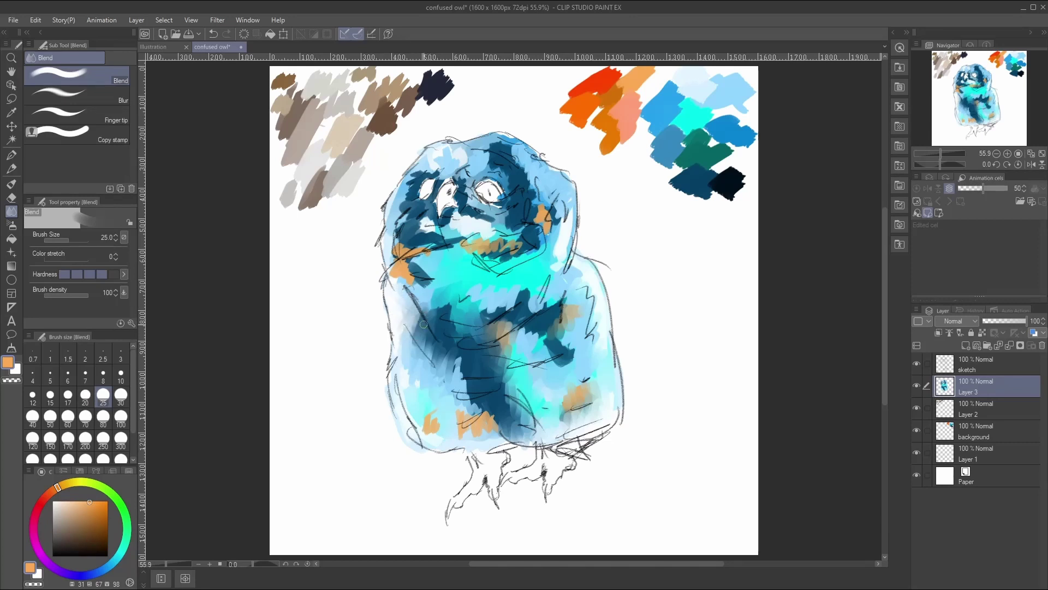
{"action": "mouse_move", "coordinate": [399, 250]}
{"action": "left_mouse_down"}
{"action": "mouse_move", "coordinate": [423, 253]}
{"action": "mouse_move", "coordinate": [410, 246]}
{"action": "mouse_move", "coordinate": [399, 257]}
{"action": "mouse_move", "coordinate": [414, 245]}
{"action": "mouse_move", "coordinate": [396, 233]}
{"action": "mouse_move", "coordinate": [404, 275]}
{"action": "mouse_move", "coordinate": [435, 282]}
{"action": "mouse_move", "coordinate": [406, 264]}
{"action": "mouse_move", "coordinate": [433, 259]}
{"action": "mouse_move", "coordinate": [426, 288]}
{"action": "mouse_move", "coordinate": [405, 297]}
{"action": "mouse_move", "coordinate": [401, 288]}
{"action": "mouse_move", "coordinate": [453, 276]}
{"action": "mouse_move", "coordinate": [440, 302]}
{"action": "left_mouse_up"}
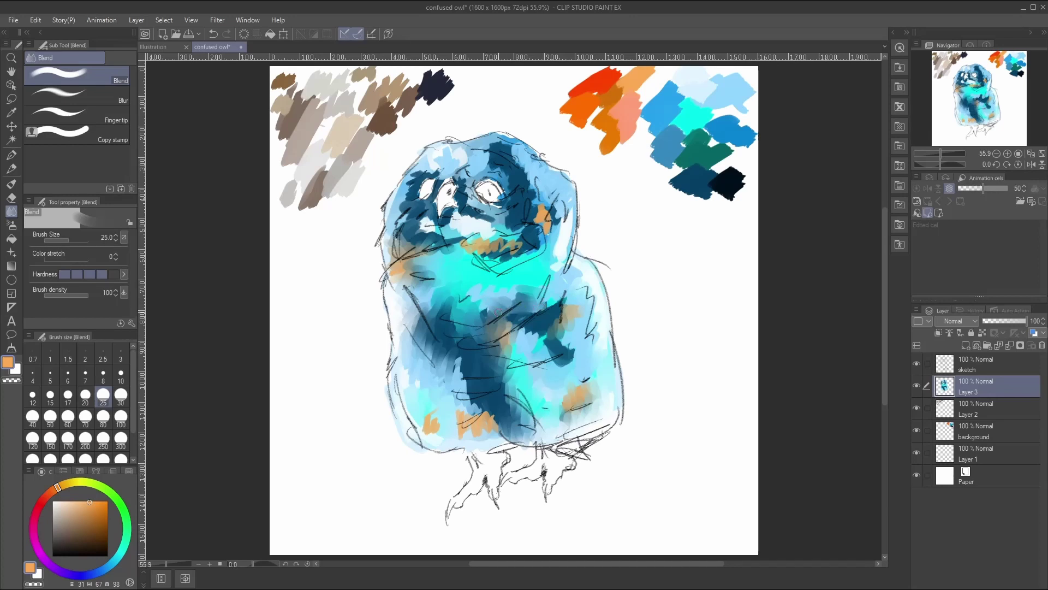
{"action": "mouse_move", "coordinate": [513, 322]}
{"action": "left_mouse_down"}
{"action": "mouse_move", "coordinate": [545, 339]}
{"action": "mouse_move", "coordinate": [538, 308]}
{"action": "mouse_move", "coordinate": [566, 304]}
{"action": "mouse_move", "coordinate": [535, 343]}
{"action": "mouse_move", "coordinate": [523, 332]}
{"action": "mouse_move", "coordinate": [553, 341]}
{"action": "mouse_move", "coordinate": [534, 331]}
{"action": "mouse_move", "coordinate": [563, 367]}
{"action": "mouse_move", "coordinate": [512, 323]}
{"action": "mouse_move", "coordinate": [572, 332]}
{"action": "left_mouse_up"}
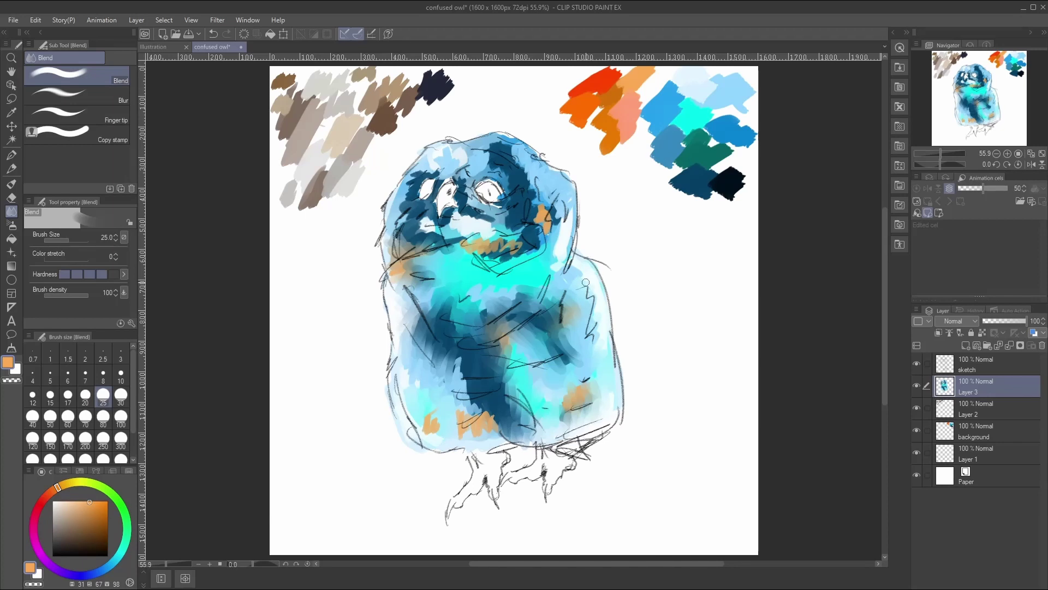
{"action": "mouse_move", "coordinate": [593, 342]}
{"action": "left_mouse_down"}
{"action": "mouse_move", "coordinate": [559, 365]}
{"action": "mouse_move", "coordinate": [523, 346]}
{"action": "mouse_move", "coordinate": [573, 393]}
{"action": "mouse_move", "coordinate": [565, 400]}
{"action": "mouse_move", "coordinate": [559, 387]}
{"action": "mouse_move", "coordinate": [576, 396]}
{"action": "mouse_move", "coordinate": [555, 403]}
{"action": "left_mouse_up"}
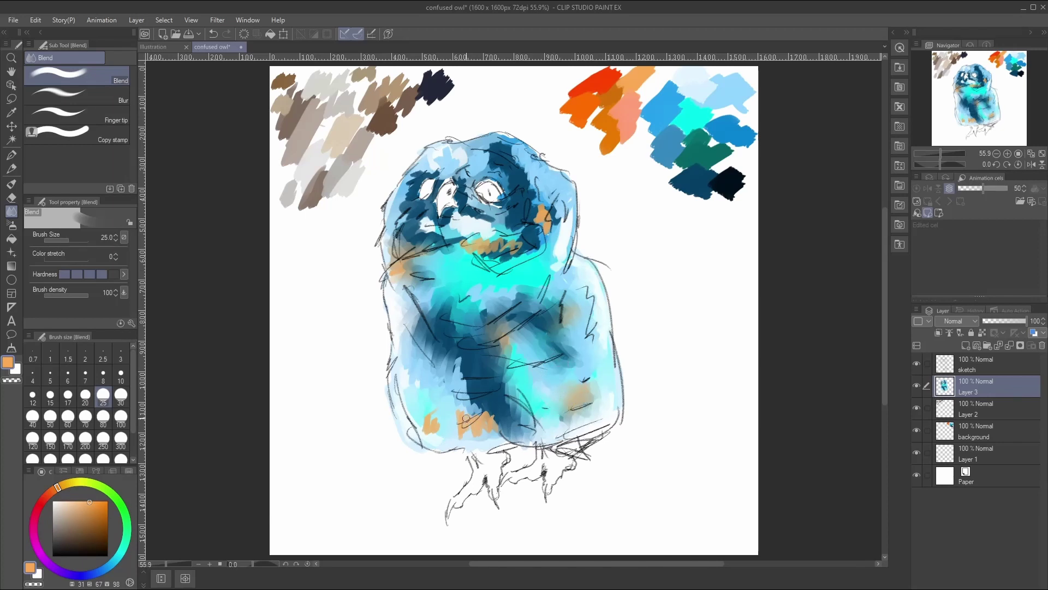
{"action": "mouse_move", "coordinate": [478, 424]}
{"action": "left_mouse_down"}
{"action": "mouse_move", "coordinate": [463, 404]}
{"action": "mouse_move", "coordinate": [454, 429]}
{"action": "mouse_move", "coordinate": [423, 433]}
{"action": "left_mouse_up"}
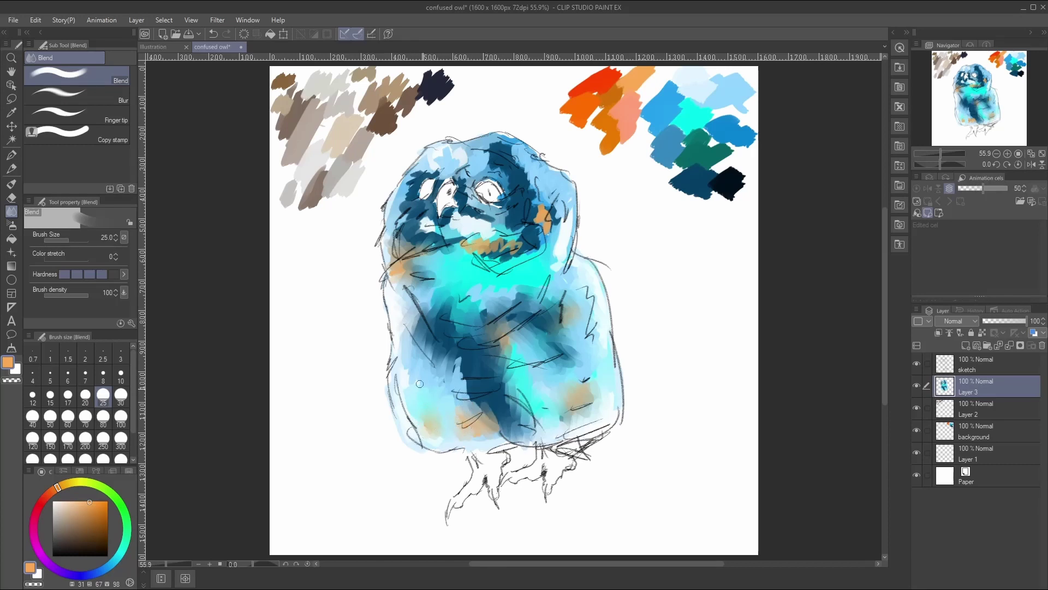
{"action": "left_click_drag", "start_coordinate": [419, 384], "coordinate": [400, 379]}
Step: Blend the colors around the face, forehead, chin and right side of the head, then soften the dark band across the chest
{"action": "mouse_move", "coordinate": [398, 221]}
{"action": "left_mouse_down"}
{"action": "mouse_move", "coordinate": [428, 208]}
{"action": "mouse_move", "coordinate": [411, 235]}
{"action": "mouse_move", "coordinate": [422, 243]}
{"action": "mouse_move", "coordinate": [398, 214]}
{"action": "mouse_move", "coordinate": [415, 186]}
{"action": "mouse_move", "coordinate": [409, 174]}
{"action": "mouse_move", "coordinate": [448, 156]}
{"action": "left_mouse_up"}
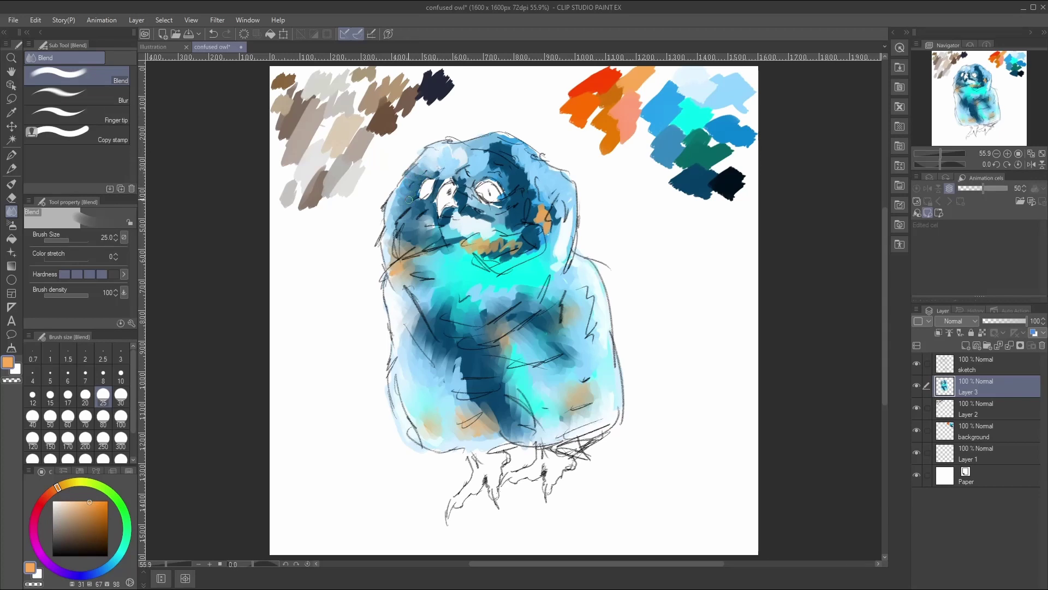
{"action": "left_click_drag", "start_coordinate": [398, 205], "coordinate": [433, 212]}
{"action": "mouse_move", "coordinate": [443, 142]}
{"action": "left_mouse_down"}
{"action": "mouse_move", "coordinate": [459, 159]}
{"action": "mouse_move", "coordinate": [490, 144]}
{"action": "mouse_move", "coordinate": [493, 155]}
{"action": "mouse_move", "coordinate": [466, 188]}
{"action": "mouse_move", "coordinate": [458, 179]}
{"action": "mouse_move", "coordinate": [482, 212]}
{"action": "mouse_move", "coordinate": [465, 207]}
{"action": "mouse_move", "coordinate": [461, 225]}
{"action": "mouse_move", "coordinate": [452, 219]}
{"action": "mouse_move", "coordinate": [471, 238]}
{"action": "mouse_move", "coordinate": [493, 230]}
{"action": "mouse_move", "coordinate": [455, 210]}
{"action": "mouse_move", "coordinate": [468, 242]}
{"action": "mouse_move", "coordinate": [528, 249]}
{"action": "mouse_move", "coordinate": [532, 241]}
{"action": "mouse_move", "coordinate": [491, 252]}
{"action": "mouse_move", "coordinate": [478, 269]}
{"action": "mouse_move", "coordinate": [463, 258]}
{"action": "mouse_move", "coordinate": [458, 271]}
{"action": "mouse_move", "coordinate": [523, 232]}
{"action": "left_mouse_up"}
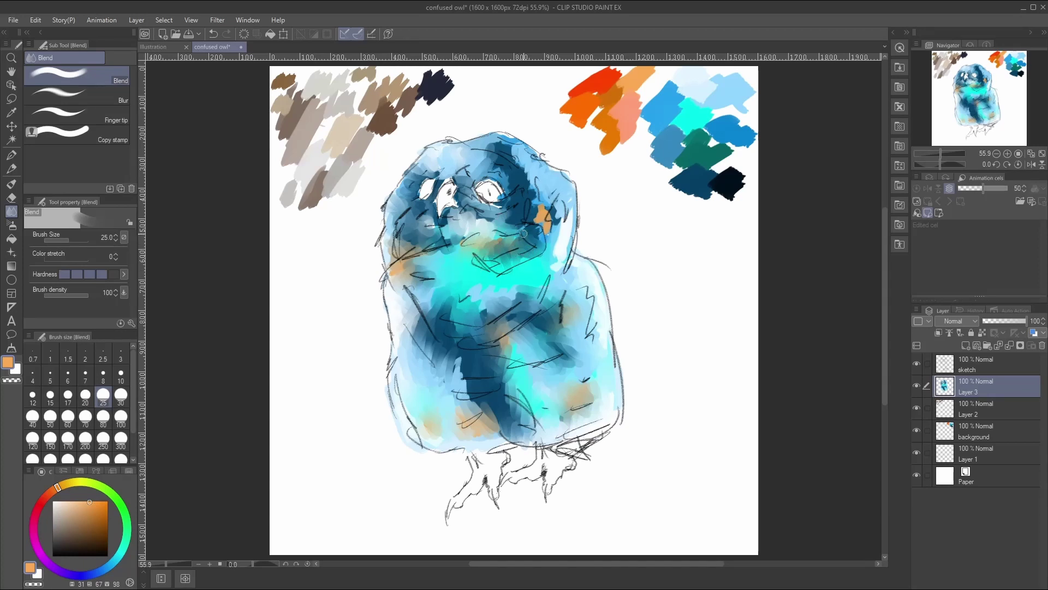
{"action": "mouse_move", "coordinate": [494, 147]}
{"action": "left_mouse_down"}
{"action": "mouse_move", "coordinate": [499, 178]}
{"action": "mouse_move", "coordinate": [515, 171]}
{"action": "mouse_move", "coordinate": [543, 188]}
{"action": "mouse_move", "coordinate": [543, 236]}
{"action": "mouse_move", "coordinate": [510, 219]}
{"action": "mouse_move", "coordinate": [509, 236]}
{"action": "mouse_move", "coordinate": [479, 218]}
{"action": "mouse_move", "coordinate": [508, 217]}
{"action": "mouse_move", "coordinate": [482, 226]}
{"action": "mouse_move", "coordinate": [475, 244]}
{"action": "mouse_move", "coordinate": [429, 229]}
{"action": "left_mouse_up"}
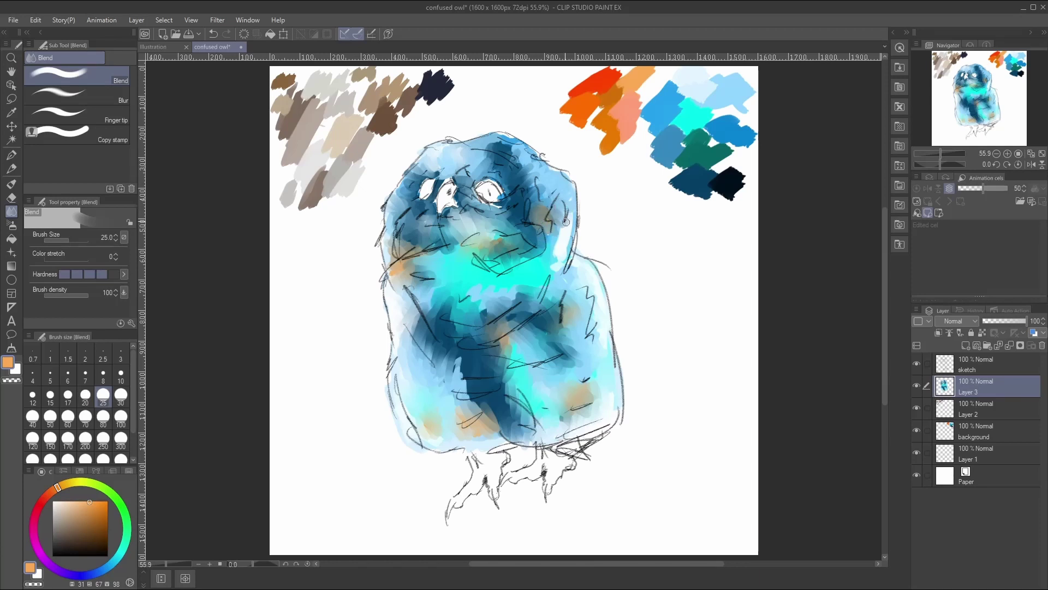
{"action": "left_click_drag", "start_coordinate": [566, 222], "coordinate": [561, 244]}
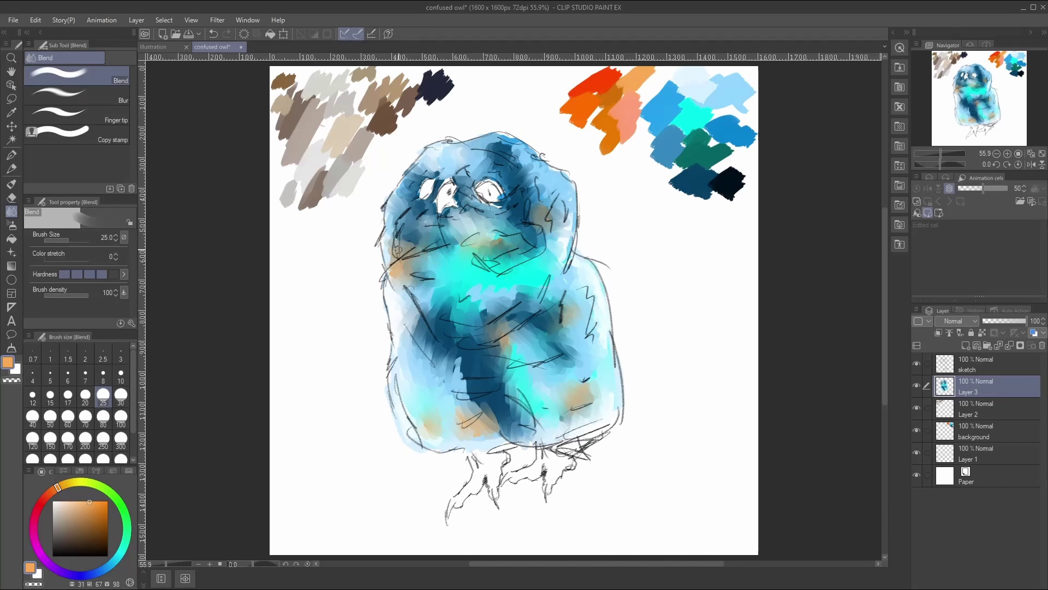
{"action": "mouse_move", "coordinate": [441, 305]}
{"action": "left_mouse_down"}
{"action": "mouse_move", "coordinate": [431, 325]}
{"action": "mouse_move", "coordinate": [451, 292]}
{"action": "left_mouse_up"}
{"action": "mouse_move", "coordinate": [545, 316]}
{"action": "left_mouse_down"}
{"action": "mouse_move", "coordinate": [538, 297]}
{"action": "mouse_move", "coordinate": [520, 310]}
{"action": "left_mouse_up"}
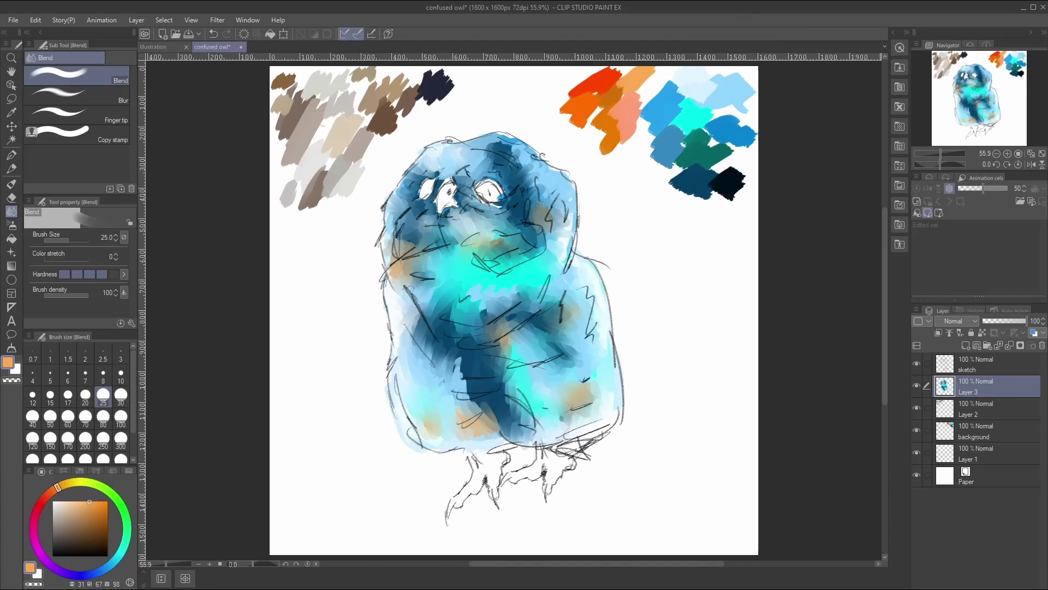
Step: Sample the dark blue and switch to the Oil paint brush at size 40, undoing a test stroke made beside the owl
{"action": "key", "text": "i"}
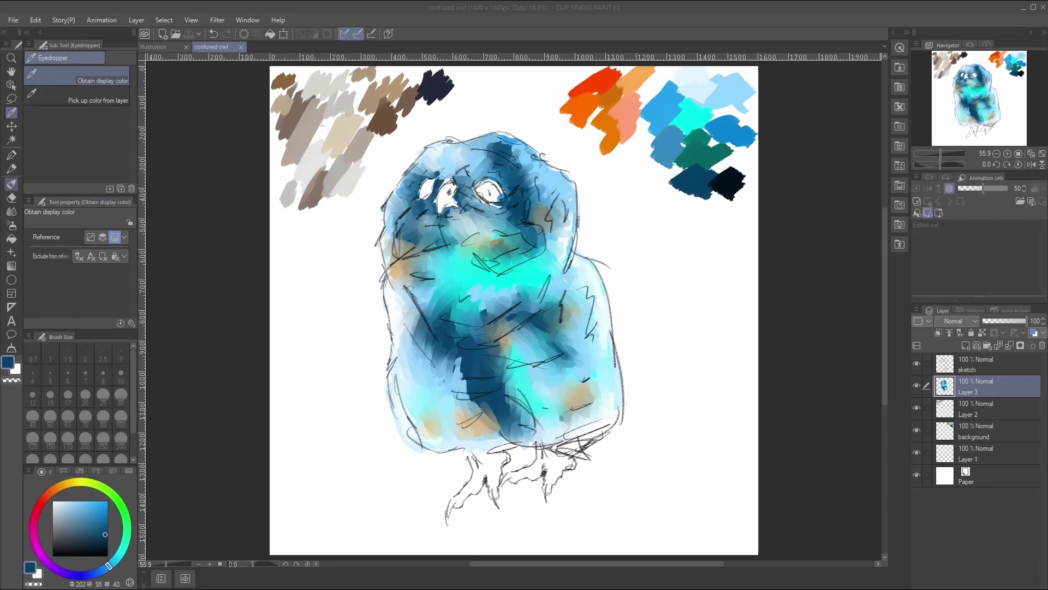
{"action": "left_click", "coordinate": [11, 184]}
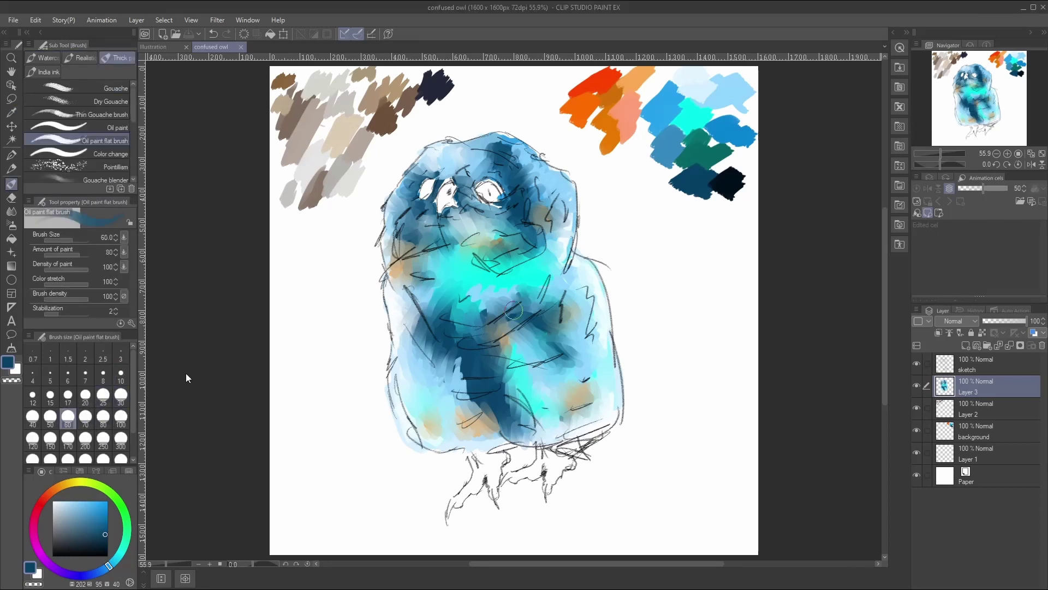
{"action": "left_click", "coordinate": [67, 417]}
{"action": "left_click", "coordinate": [33, 417]}
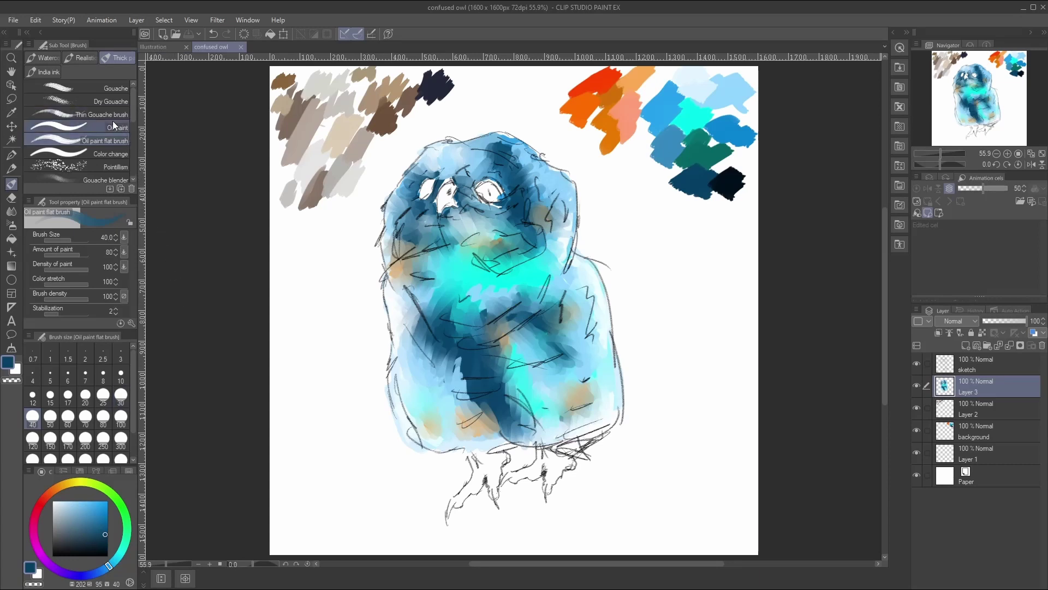
{"action": "mouse_move", "coordinate": [331, 221]}
{"action": "left_mouse_down"}
{"action": "mouse_move", "coordinate": [319, 240]}
{"action": "mouse_move", "coordinate": [322, 319]}
{"action": "mouse_move", "coordinate": [349, 341]}
{"action": "left_mouse_up"}
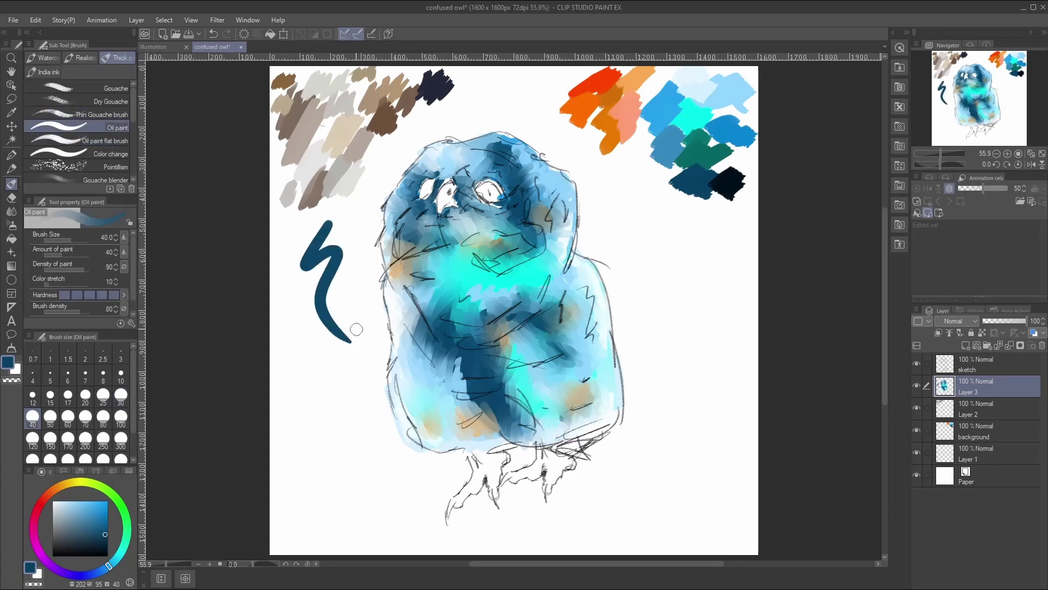
{"action": "key", "text": "ctrl+z"}
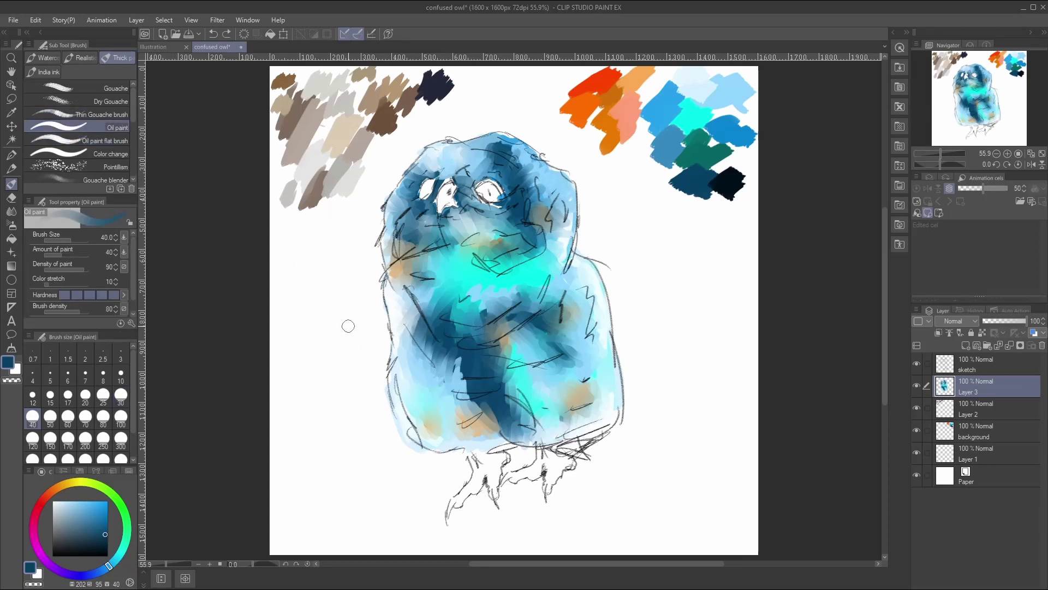
Step: Paint dark blue shadows along the belly and chest folds, both sides of the head, the left shoulder and under the chin
{"action": "mouse_move", "coordinate": [516, 347]}
{"action": "left_mouse_down"}
{"action": "mouse_move", "coordinate": [467, 357]}
{"action": "mouse_move", "coordinate": [479, 361]}
{"action": "mouse_move", "coordinate": [482, 403]}
{"action": "mouse_move", "coordinate": [490, 396]}
{"action": "mouse_move", "coordinate": [492, 414]}
{"action": "mouse_move", "coordinate": [539, 439]}
{"action": "mouse_move", "coordinate": [499, 420]}
{"action": "mouse_move", "coordinate": [466, 355]}
{"action": "mouse_move", "coordinate": [427, 330]}
{"action": "mouse_move", "coordinate": [406, 292]}
{"action": "mouse_move", "coordinate": [431, 331]}
{"action": "left_mouse_up"}
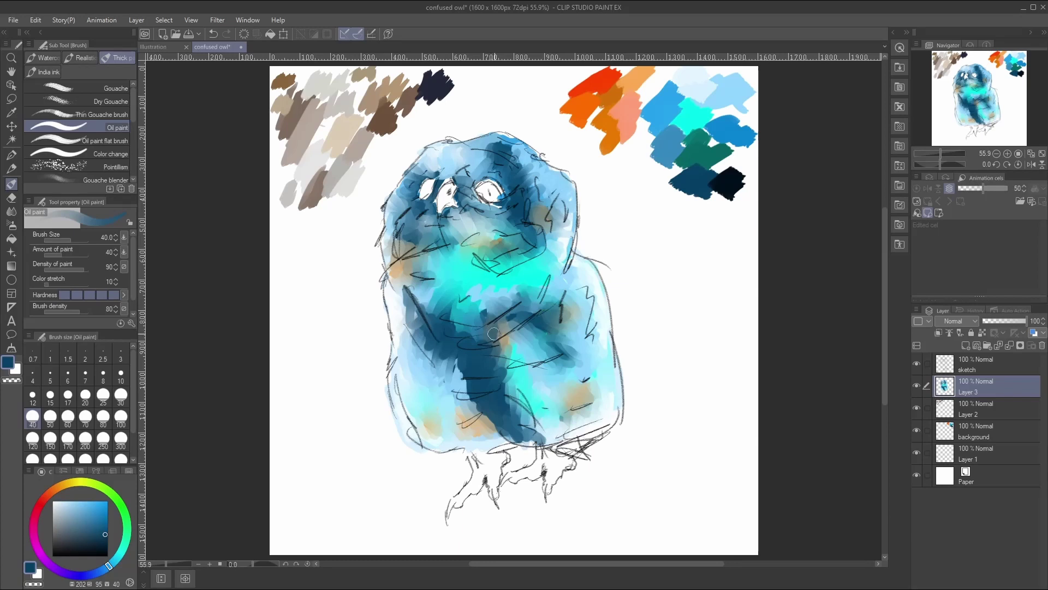
{"action": "mouse_move", "coordinate": [482, 319]}
{"action": "left_mouse_down"}
{"action": "mouse_move", "coordinate": [522, 317]}
{"action": "mouse_move", "coordinate": [481, 339]}
{"action": "mouse_move", "coordinate": [533, 316]}
{"action": "mouse_move", "coordinate": [504, 320]}
{"action": "mouse_move", "coordinate": [480, 345]}
{"action": "mouse_move", "coordinate": [509, 290]}
{"action": "mouse_move", "coordinate": [529, 307]}
{"action": "mouse_move", "coordinate": [520, 313]}
{"action": "mouse_move", "coordinate": [528, 268]}
{"action": "left_mouse_up"}
{"action": "mouse_move", "coordinate": [575, 216]}
{"action": "left_mouse_down"}
{"action": "mouse_move", "coordinate": [536, 189]}
{"action": "mouse_move", "coordinate": [530, 202]}
{"action": "mouse_move", "coordinate": [542, 207]}
{"action": "mouse_move", "coordinate": [536, 256]}
{"action": "left_mouse_up"}
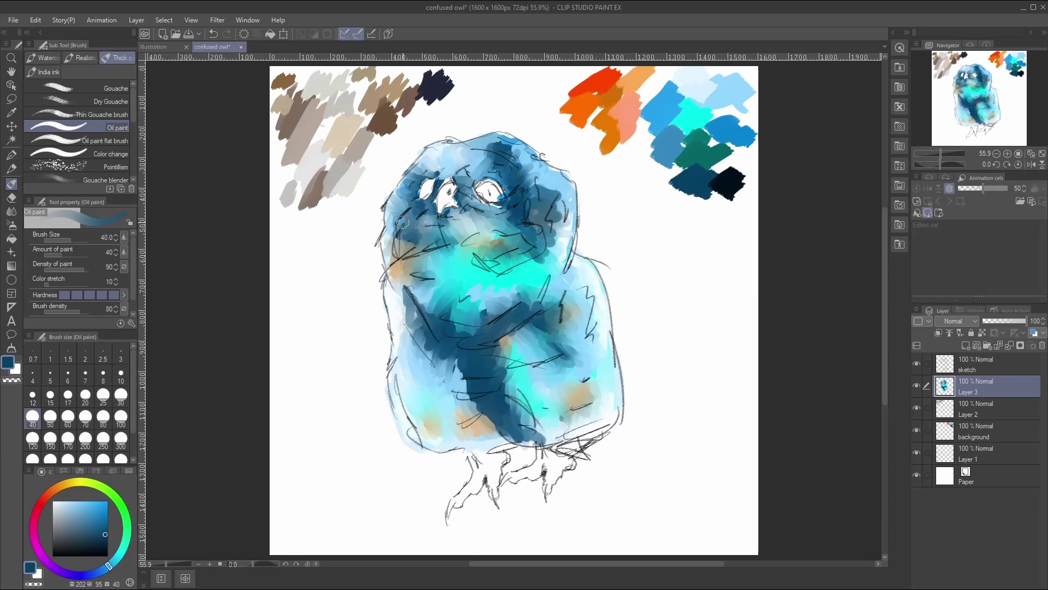
{"action": "mouse_move", "coordinate": [394, 217]}
{"action": "left_mouse_down"}
{"action": "mouse_move", "coordinate": [418, 211]}
{"action": "mouse_move", "coordinate": [391, 203]}
{"action": "mouse_move", "coordinate": [388, 218]}
{"action": "mouse_move", "coordinate": [398, 198]}
{"action": "mouse_move", "coordinate": [394, 232]}
{"action": "mouse_move", "coordinate": [411, 219]}
{"action": "mouse_move", "coordinate": [426, 246]}
{"action": "mouse_move", "coordinate": [400, 251]}
{"action": "mouse_move", "coordinate": [441, 271]}
{"action": "mouse_move", "coordinate": [434, 260]}
{"action": "mouse_move", "coordinate": [440, 283]}
{"action": "mouse_move", "coordinate": [397, 285]}
{"action": "mouse_move", "coordinate": [397, 305]}
{"action": "mouse_move", "coordinate": [420, 306]}
{"action": "mouse_move", "coordinate": [421, 318]}
{"action": "mouse_move", "coordinate": [486, 350]}
{"action": "mouse_move", "coordinate": [464, 351]}
{"action": "mouse_move", "coordinate": [419, 324]}
{"action": "mouse_move", "coordinate": [399, 297]}
{"action": "mouse_move", "coordinate": [417, 330]}
{"action": "left_mouse_up"}
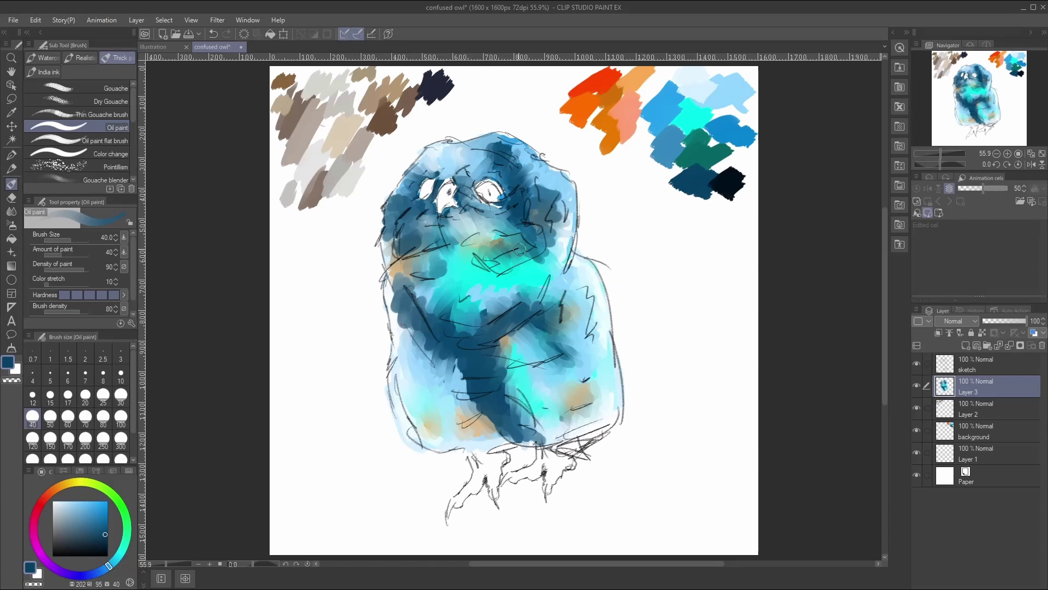
{"action": "mouse_move", "coordinate": [520, 249]}
{"action": "left_mouse_down"}
{"action": "mouse_move", "coordinate": [477, 249]}
{"action": "mouse_move", "coordinate": [484, 262]}
{"action": "mouse_move", "coordinate": [493, 247]}
{"action": "mouse_move", "coordinate": [534, 246]}
{"action": "mouse_move", "coordinate": [506, 240]}
{"action": "mouse_move", "coordinate": [511, 257]}
{"action": "mouse_move", "coordinate": [486, 274]}
{"action": "left_mouse_up"}
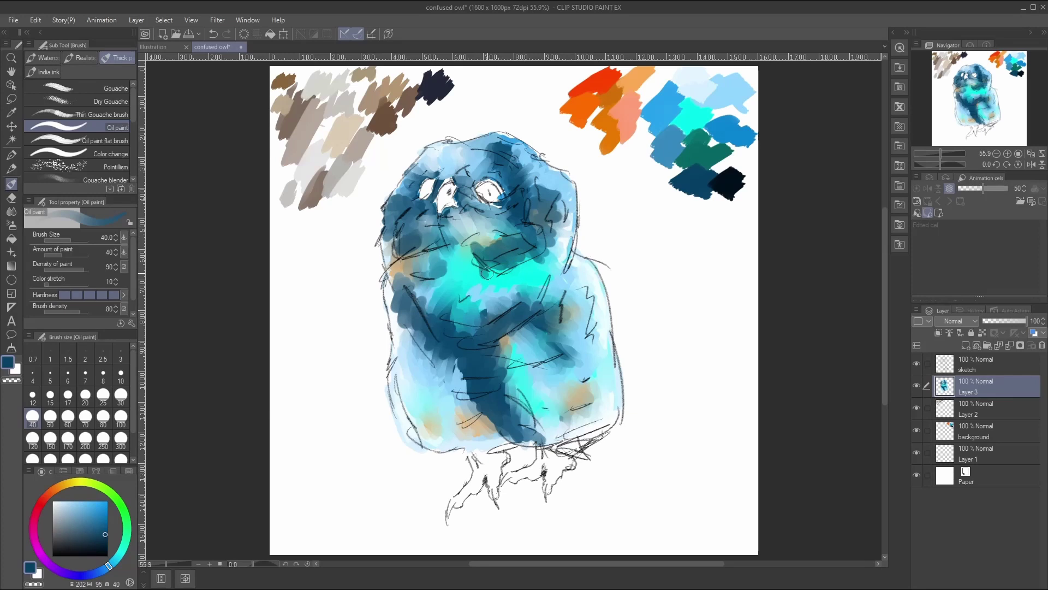
Step: Sample the medium blue swatch and paint it with the Oil paint brush over the right wing fold and left side of the belly
{"action": "left_click", "coordinate": [12, 113]}
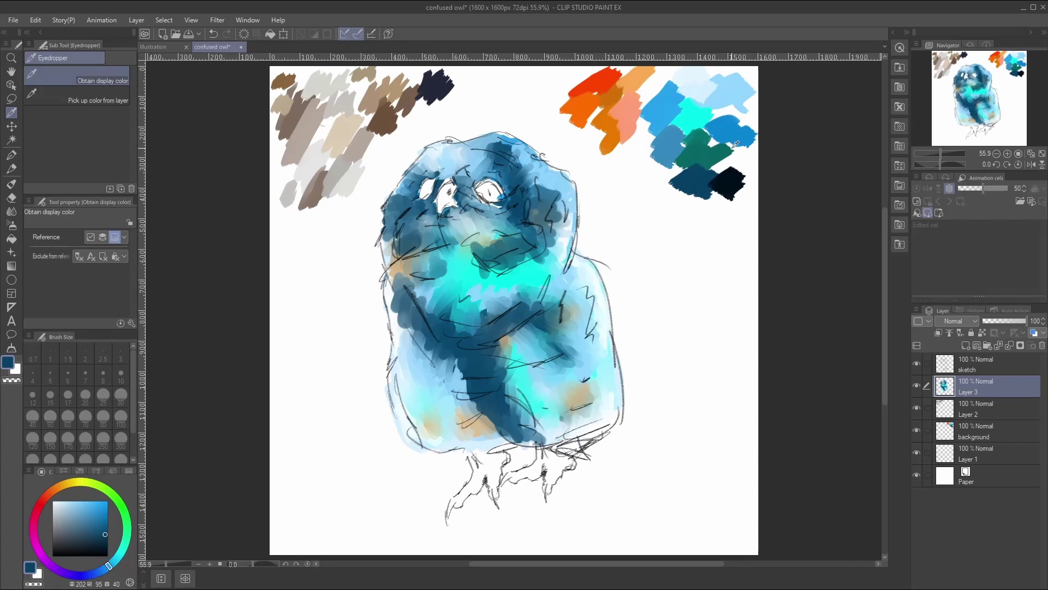
{"action": "left_click", "coordinate": [722, 125]}
{"action": "left_click", "coordinate": [16, 187]}
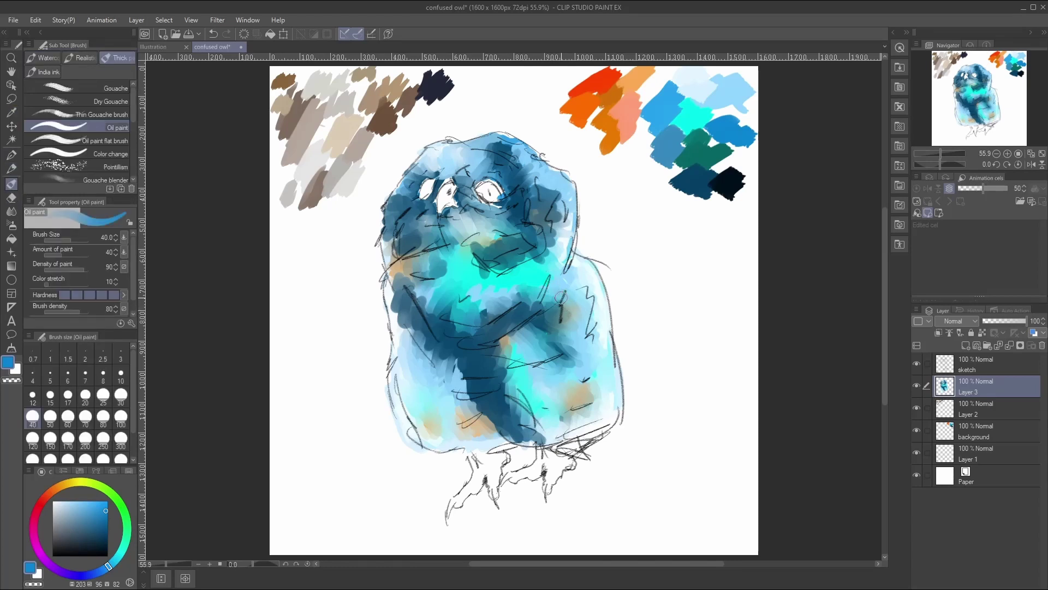
{"action": "mouse_move", "coordinate": [552, 304]}
{"action": "left_mouse_down"}
{"action": "mouse_move", "coordinate": [557, 337]}
{"action": "mouse_move", "coordinate": [511, 358]}
{"action": "left_mouse_up"}
{"action": "mouse_move", "coordinate": [547, 327]}
{"action": "left_mouse_down"}
{"action": "mouse_move", "coordinate": [532, 349]}
{"action": "mouse_move", "coordinate": [563, 372]}
{"action": "mouse_move", "coordinate": [556, 349]}
{"action": "mouse_move", "coordinate": [574, 341]}
{"action": "mouse_move", "coordinate": [567, 373]}
{"action": "mouse_move", "coordinate": [508, 333]}
{"action": "left_mouse_up"}
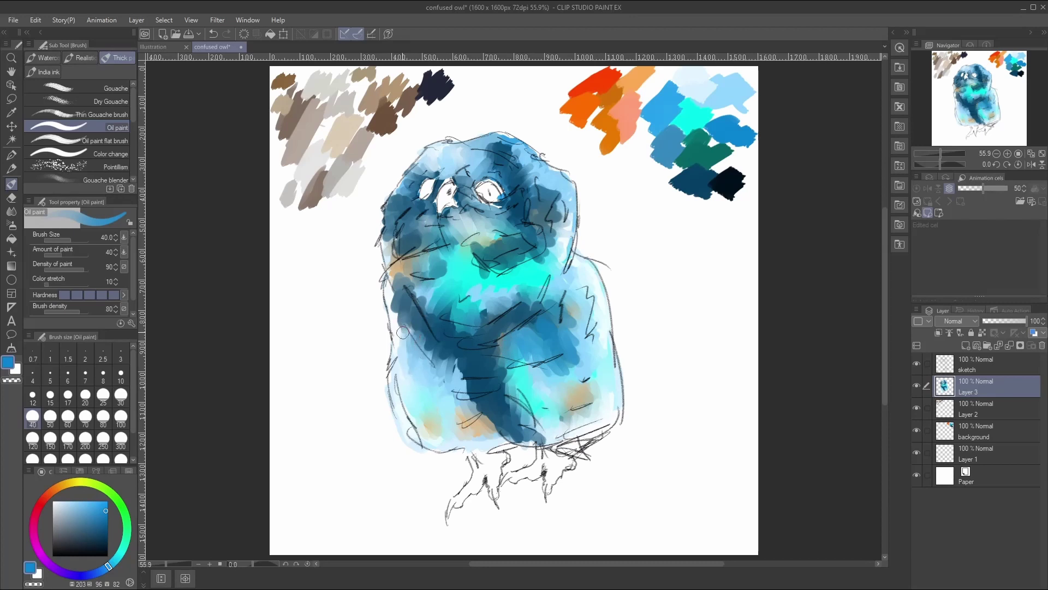
{"action": "mouse_move", "coordinate": [403, 332]}
{"action": "left_mouse_down"}
{"action": "mouse_move", "coordinate": [416, 377]}
{"action": "mouse_move", "coordinate": [427, 400]}
{"action": "mouse_move", "coordinate": [448, 360]}
{"action": "mouse_move", "coordinate": [447, 369]}
{"action": "mouse_move", "coordinate": [440, 361]}
{"action": "mouse_move", "coordinate": [419, 379]}
{"action": "mouse_move", "coordinate": [421, 336]}
{"action": "mouse_move", "coordinate": [408, 374]}
{"action": "mouse_move", "coordinate": [427, 404]}
{"action": "mouse_move", "coordinate": [445, 392]}
{"action": "mouse_move", "coordinate": [444, 416]}
{"action": "mouse_move", "coordinate": [463, 373]}
{"action": "mouse_move", "coordinate": [448, 362]}
{"action": "mouse_move", "coordinate": [441, 381]}
{"action": "mouse_move", "coordinate": [427, 368]}
{"action": "mouse_move", "coordinate": [431, 343]}
{"action": "left_mouse_up"}
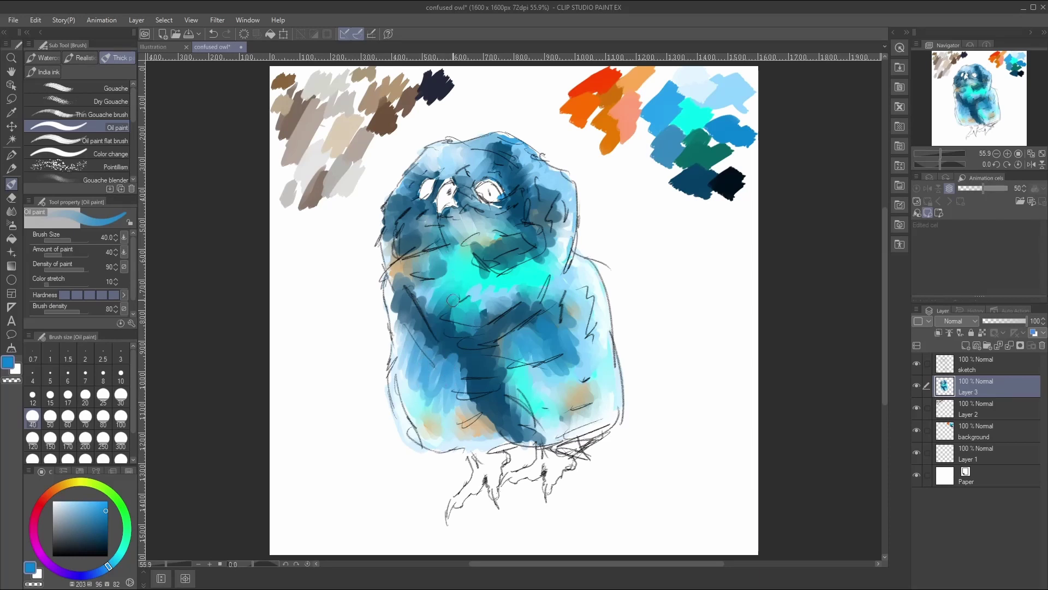
Step: Paint medium blue strokes across the upper chest, left shoulder, chin, right side of the head and the dark chest fold
{"action": "mouse_move", "coordinate": [451, 270]}
{"action": "left_mouse_down"}
{"action": "mouse_move", "coordinate": [445, 284]}
{"action": "mouse_move", "coordinate": [456, 287]}
{"action": "mouse_move", "coordinate": [476, 270]}
{"action": "mouse_move", "coordinate": [522, 270]}
{"action": "mouse_move", "coordinate": [449, 262]}
{"action": "mouse_move", "coordinate": [429, 281]}
{"action": "mouse_move", "coordinate": [396, 265]}
{"action": "mouse_move", "coordinate": [396, 246]}
{"action": "mouse_move", "coordinate": [410, 245]}
{"action": "mouse_move", "coordinate": [396, 273]}
{"action": "left_mouse_up"}
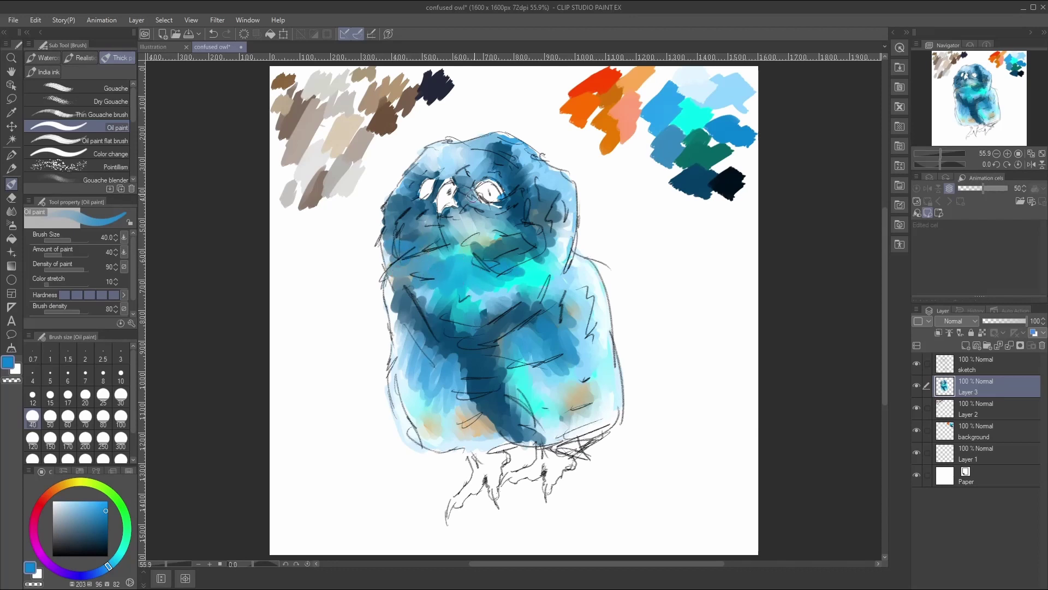
{"action": "mouse_move", "coordinate": [491, 265]}
{"action": "left_mouse_down"}
{"action": "mouse_move", "coordinate": [518, 255]}
{"action": "mouse_move", "coordinate": [517, 179]}
{"action": "left_mouse_up"}
{"action": "mouse_move", "coordinate": [551, 209]}
{"action": "left_mouse_down"}
{"action": "mouse_move", "coordinate": [552, 231]}
{"action": "mouse_move", "coordinate": [568, 187]}
{"action": "mouse_move", "coordinate": [555, 210]}
{"action": "mouse_move", "coordinate": [561, 220]}
{"action": "mouse_move", "coordinate": [558, 191]}
{"action": "mouse_move", "coordinate": [484, 135]}
{"action": "mouse_move", "coordinate": [492, 146]}
{"action": "mouse_move", "coordinate": [481, 149]}
{"action": "mouse_move", "coordinate": [493, 142]}
{"action": "mouse_move", "coordinate": [513, 171]}
{"action": "left_mouse_up"}
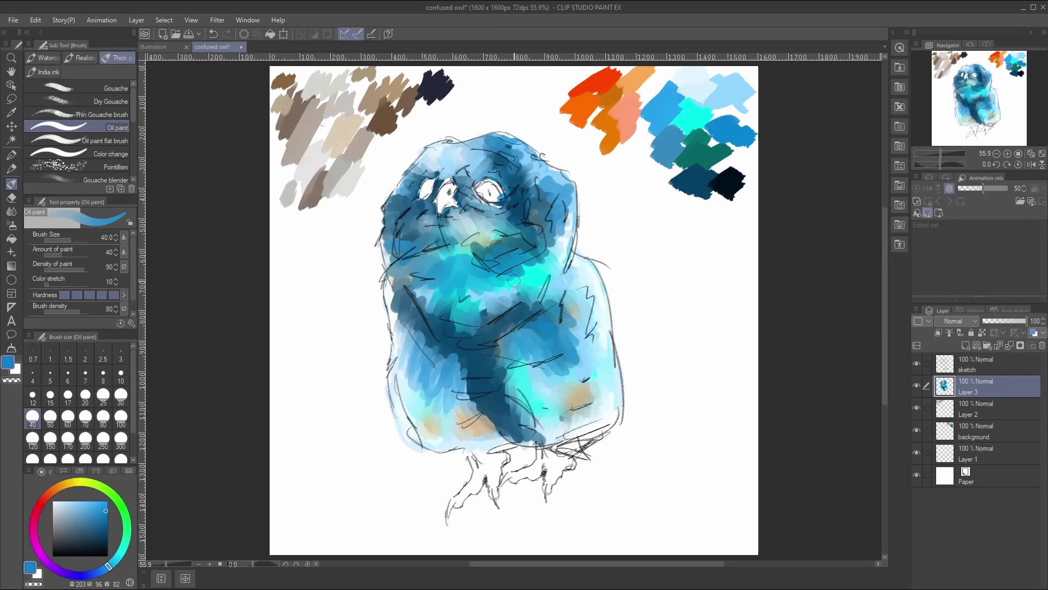
{"action": "mouse_move", "coordinate": [526, 293]}
{"action": "left_mouse_down"}
{"action": "mouse_move", "coordinate": [495, 319]}
{"action": "mouse_move", "coordinate": [495, 330]}
{"action": "mouse_move", "coordinate": [483, 318]}
{"action": "mouse_move", "coordinate": [469, 337]}
{"action": "mouse_move", "coordinate": [386, 291]}
{"action": "mouse_move", "coordinate": [397, 322]}
{"action": "mouse_move", "coordinate": [425, 315]}
{"action": "mouse_move", "coordinate": [417, 358]}
{"action": "mouse_move", "coordinate": [419, 302]}
{"action": "mouse_move", "coordinate": [480, 319]}
{"action": "mouse_move", "coordinate": [537, 306]}
{"action": "left_mouse_up"}
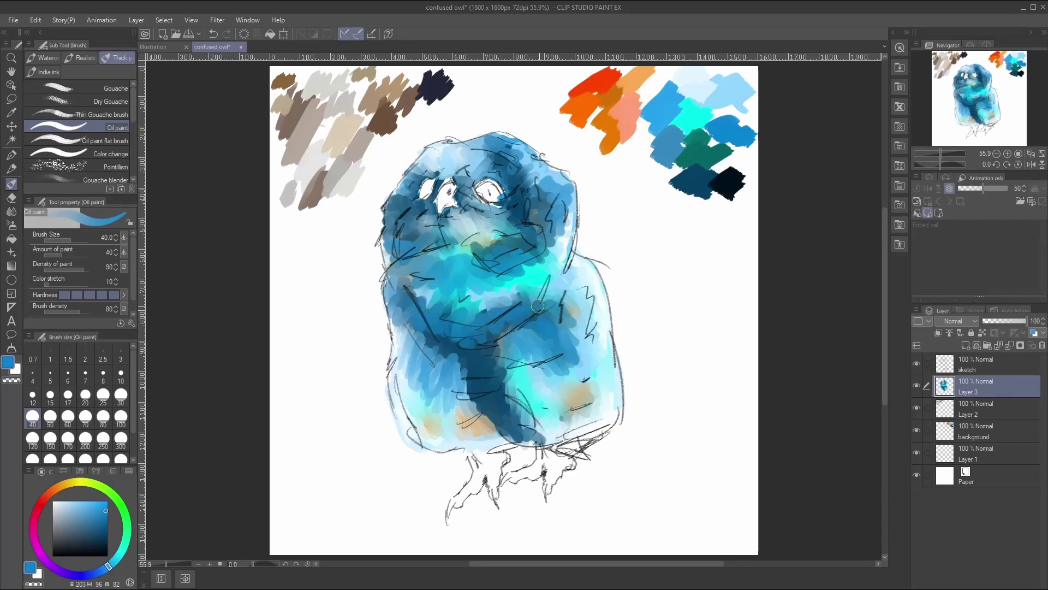
Step: Sample the near-black blue swatch and deepen the central belly fold with the Oil paint brush
{"action": "left_click", "coordinate": [11, 112]}
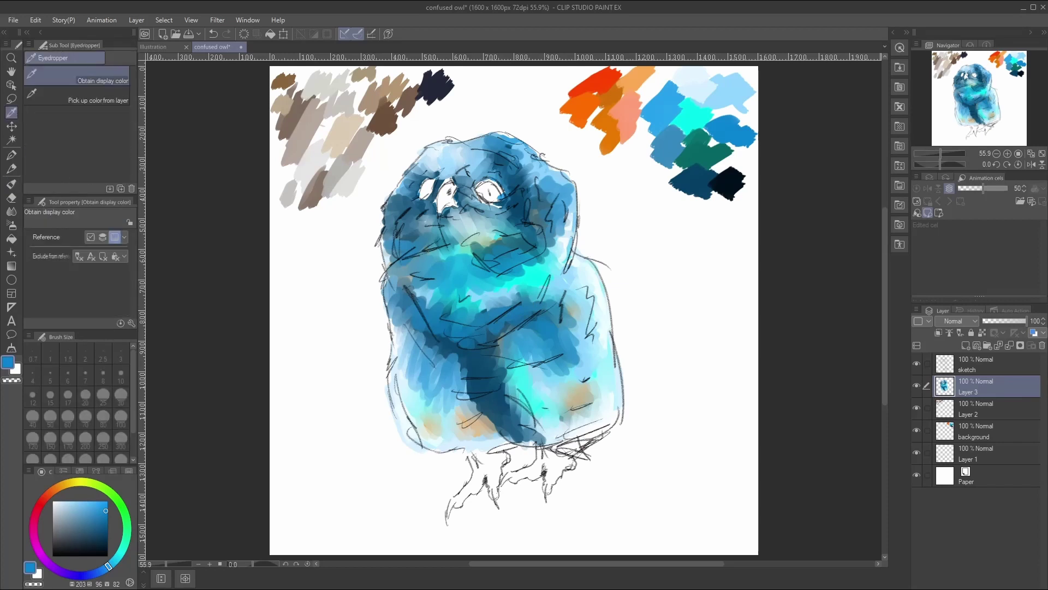
{"action": "left_click", "coordinate": [721, 182]}
{"action": "left_click", "coordinate": [12, 184]}
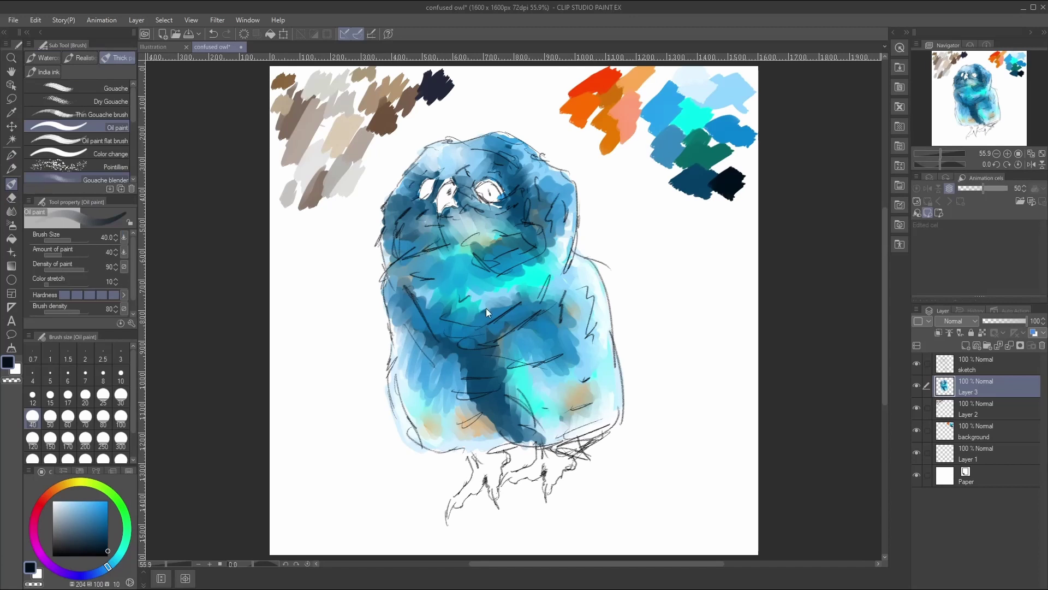
{"action": "mouse_move", "coordinate": [464, 377]}
{"action": "left_mouse_down"}
{"action": "mouse_move", "coordinate": [491, 390]}
{"action": "mouse_move", "coordinate": [489, 379]}
{"action": "mouse_move", "coordinate": [478, 370]}
{"action": "mouse_move", "coordinate": [503, 415]}
{"action": "mouse_move", "coordinate": [477, 343]}
{"action": "mouse_move", "coordinate": [489, 336]}
{"action": "left_mouse_up"}
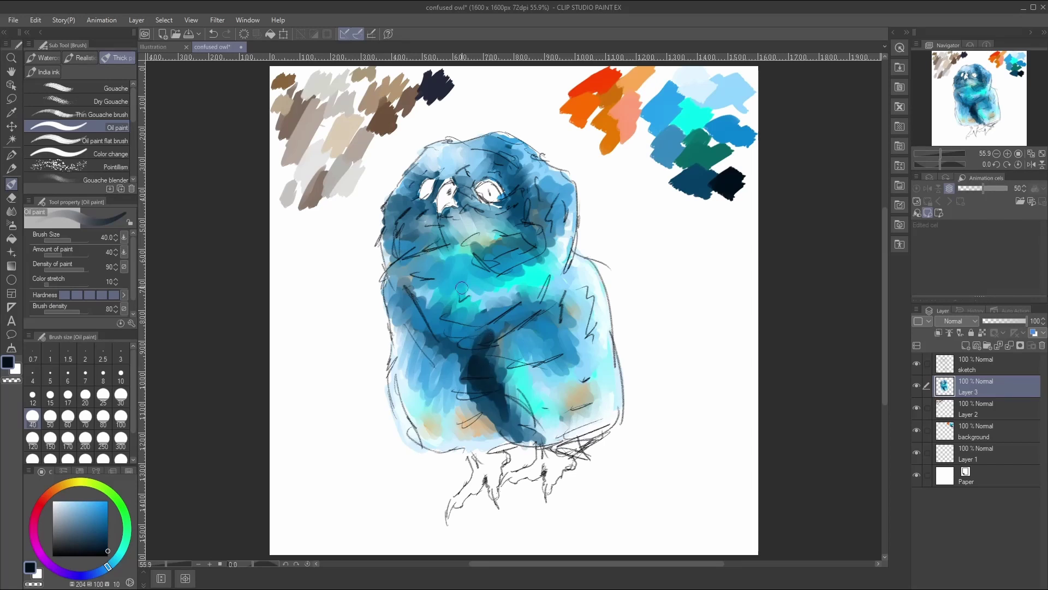
Step: At brush size 20, paint near-black shadows under the beak, around the left eye, on the left cheek and left shoulder
{"action": "left_click", "coordinate": [85, 395]}
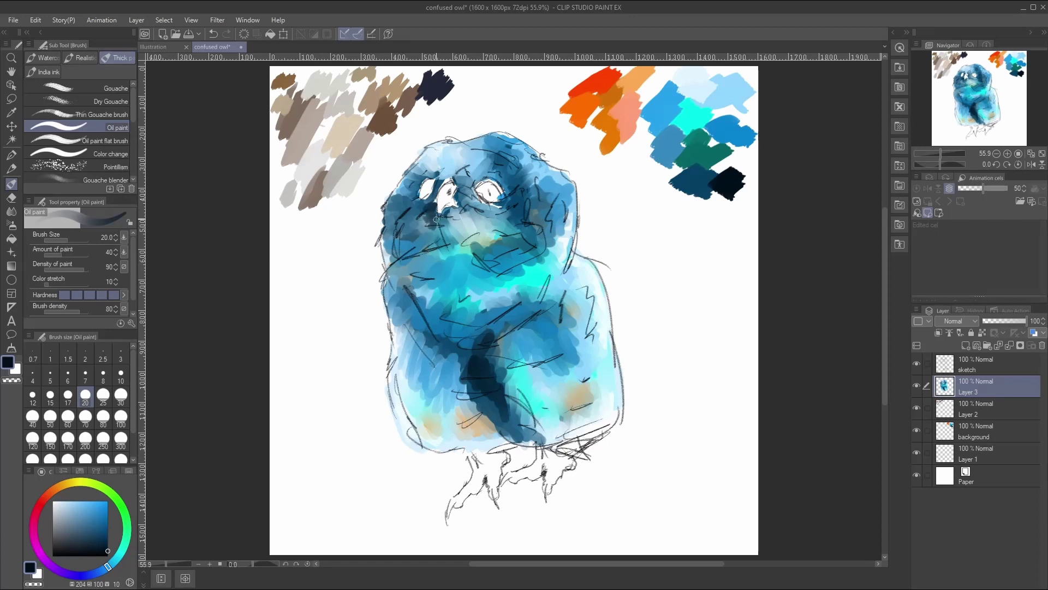
{"action": "left_click_drag", "start_coordinate": [436, 219], "coordinate": [442, 224]}
{"action": "mouse_move", "coordinate": [462, 211]}
{"action": "left_mouse_down"}
{"action": "mouse_move", "coordinate": [477, 209]}
{"action": "mouse_move", "coordinate": [448, 216]}
{"action": "mouse_move", "coordinate": [439, 232]}
{"action": "left_mouse_up"}
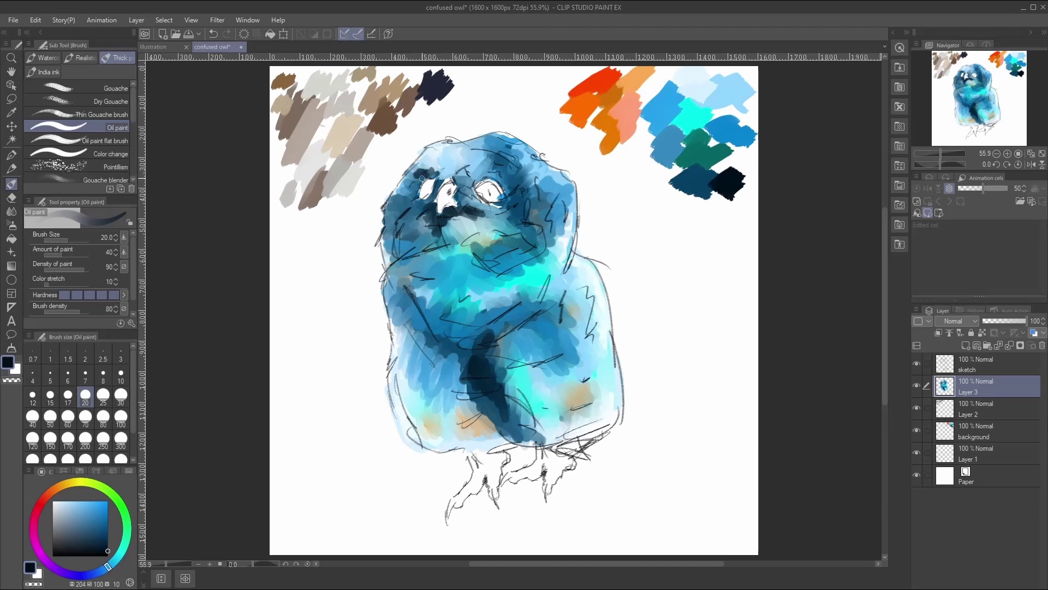
{"action": "mouse_move", "coordinate": [419, 178]}
{"action": "left_mouse_down"}
{"action": "mouse_move", "coordinate": [389, 222]}
{"action": "mouse_move", "coordinate": [415, 199]}
{"action": "left_mouse_up"}
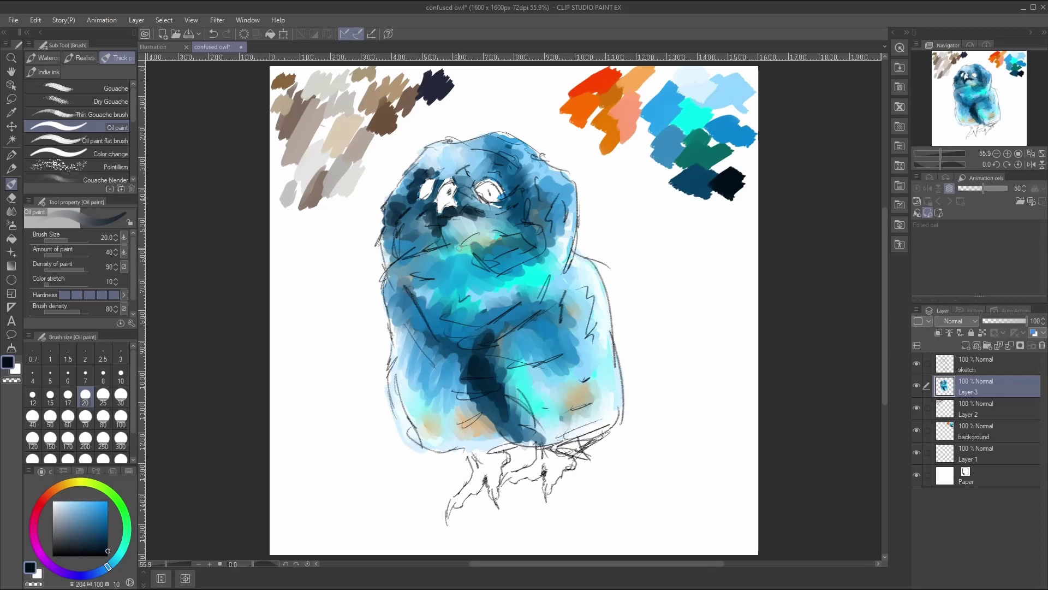
{"action": "mouse_move", "coordinate": [441, 247]}
{"action": "left_mouse_down"}
{"action": "mouse_move", "coordinate": [435, 278]}
{"action": "mouse_move", "coordinate": [400, 279]}
{"action": "mouse_move", "coordinate": [408, 272]}
{"action": "mouse_move", "coordinate": [406, 287]}
{"action": "mouse_move", "coordinate": [427, 298]}
{"action": "mouse_move", "coordinate": [399, 267]}
{"action": "left_mouse_up"}
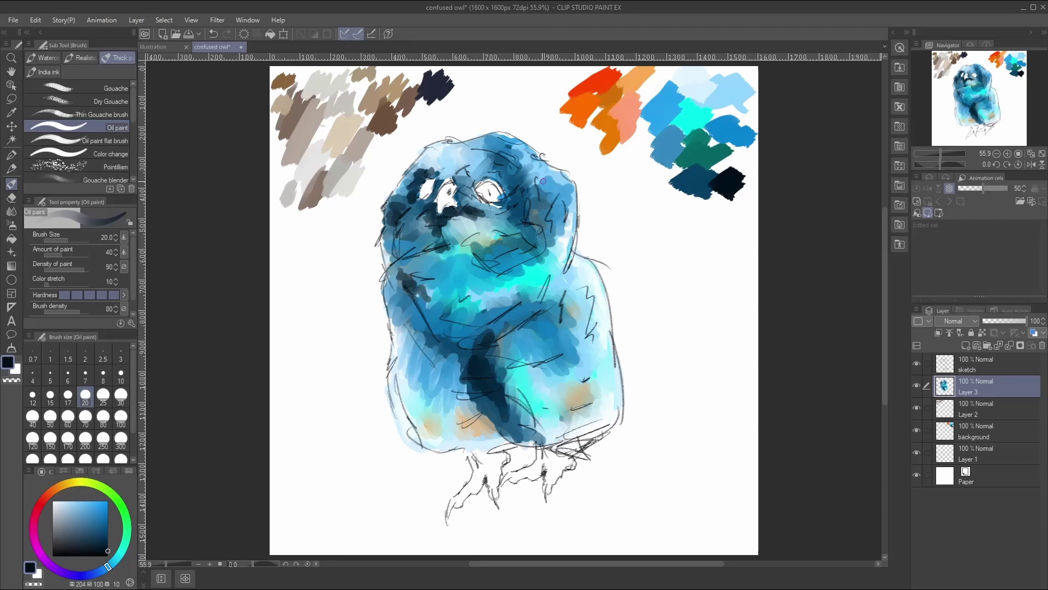
Step: Darken the area around the right eye and beak, the forehead and the shadow under the chin with near-black strokes
{"action": "mouse_move", "coordinate": [524, 193]}
{"action": "left_mouse_down"}
{"action": "mouse_move", "coordinate": [516, 229]}
{"action": "mouse_move", "coordinate": [524, 216]}
{"action": "left_mouse_up"}
{"action": "left_click_drag", "start_coordinate": [501, 156], "coordinate": [517, 169]}
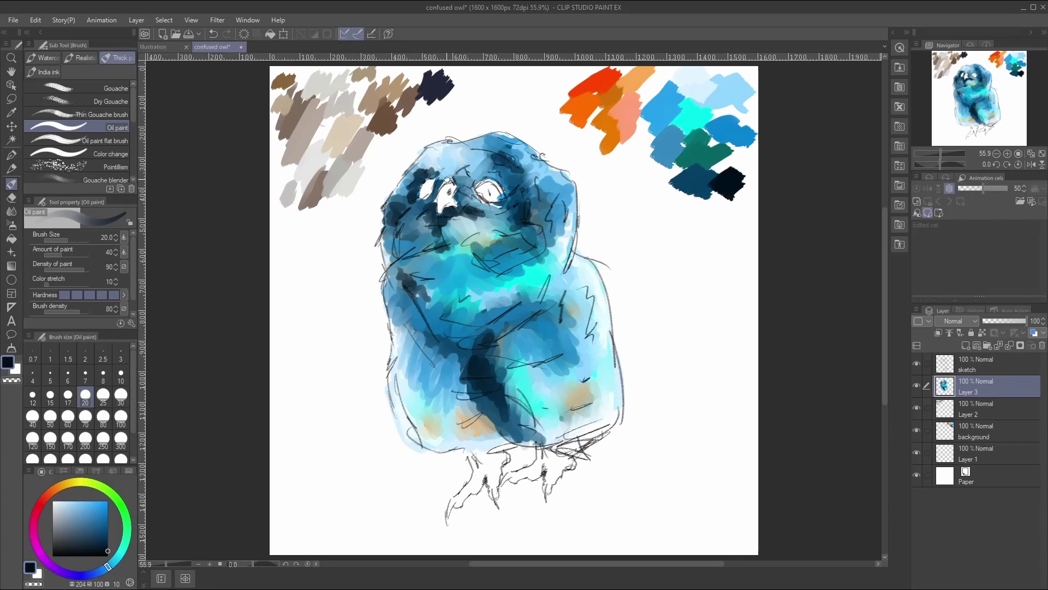
{"action": "left_click_drag", "start_coordinate": [448, 180], "coordinate": [425, 203]}
{"action": "left_click_drag", "start_coordinate": [461, 192], "coordinate": [494, 218]}
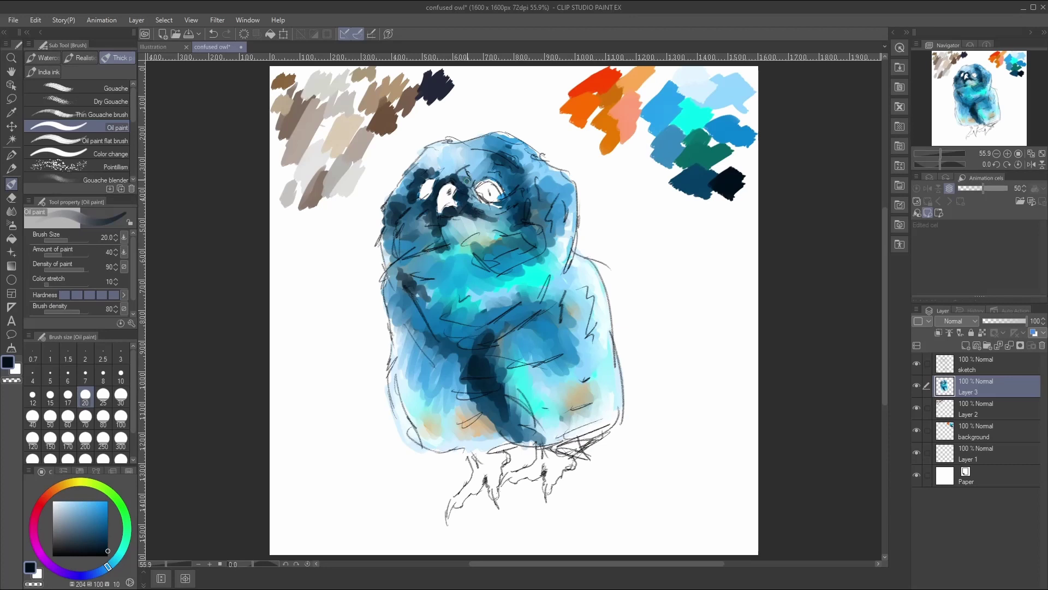
{"action": "mouse_move", "coordinate": [473, 149]}
{"action": "left_mouse_down"}
{"action": "mouse_move", "coordinate": [478, 163]}
{"action": "mouse_move", "coordinate": [492, 156]}
{"action": "left_mouse_up"}
{"action": "mouse_move", "coordinate": [521, 209]}
{"action": "left_mouse_down"}
{"action": "mouse_move", "coordinate": [505, 249]}
{"action": "mouse_move", "coordinate": [478, 249]}
{"action": "mouse_move", "coordinate": [494, 262]}
{"action": "left_mouse_up"}
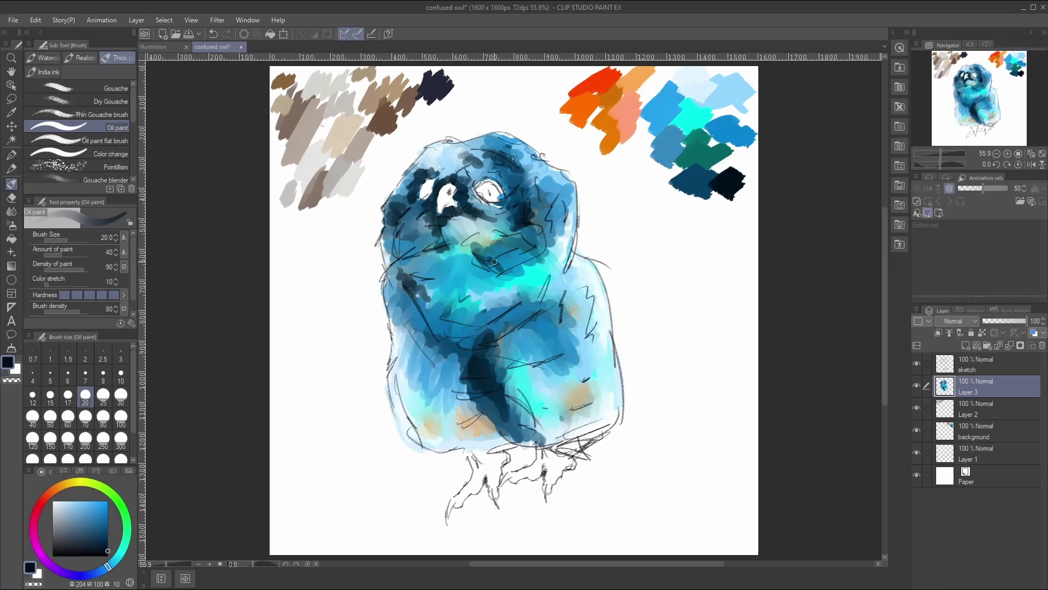
Step: Add near-black feather marks along the chest folds, left side of the belly, right wing and upper chest
{"action": "mouse_move", "coordinate": [517, 312]}
{"action": "left_mouse_down"}
{"action": "mouse_move", "coordinate": [509, 329]}
{"action": "mouse_move", "coordinate": [472, 345]}
{"action": "left_mouse_up"}
{"action": "mouse_move", "coordinate": [469, 384]}
{"action": "left_mouse_down"}
{"action": "mouse_move", "coordinate": [425, 417]}
{"action": "mouse_move", "coordinate": [454, 395]}
{"action": "mouse_move", "coordinate": [416, 382]}
{"action": "mouse_move", "coordinate": [424, 392]}
{"action": "mouse_move", "coordinate": [417, 377]}
{"action": "mouse_move", "coordinate": [435, 374]}
{"action": "left_mouse_up"}
{"action": "mouse_move", "coordinate": [409, 285]}
{"action": "left_mouse_down"}
{"action": "mouse_move", "coordinate": [397, 312]}
{"action": "mouse_move", "coordinate": [428, 334]}
{"action": "left_mouse_up"}
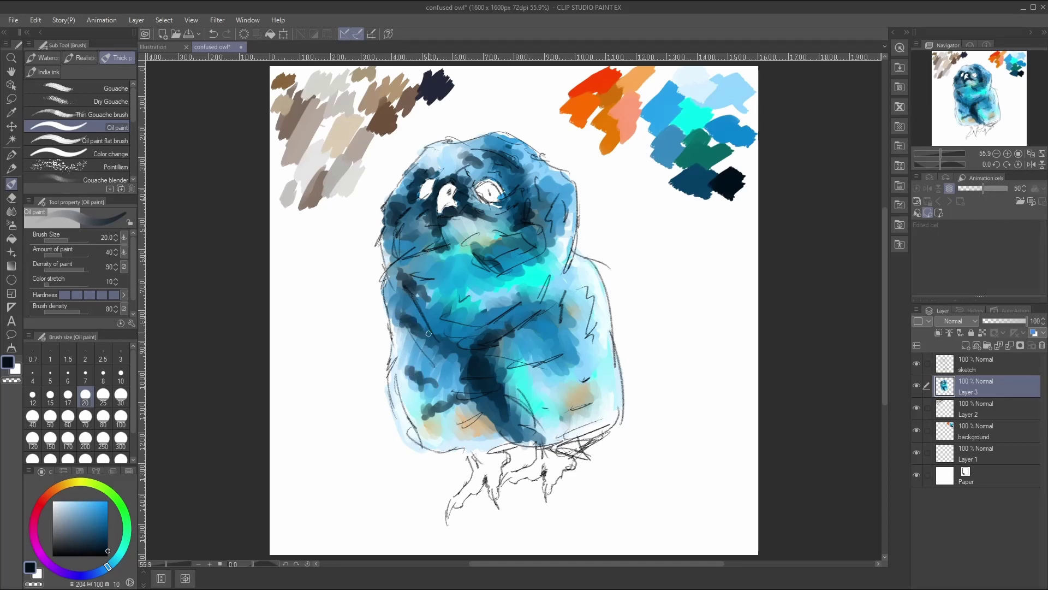
{"action": "mouse_move", "coordinate": [552, 303]}
{"action": "left_mouse_down"}
{"action": "mouse_move", "coordinate": [561, 296]}
{"action": "mouse_move", "coordinate": [527, 341]}
{"action": "left_mouse_up"}
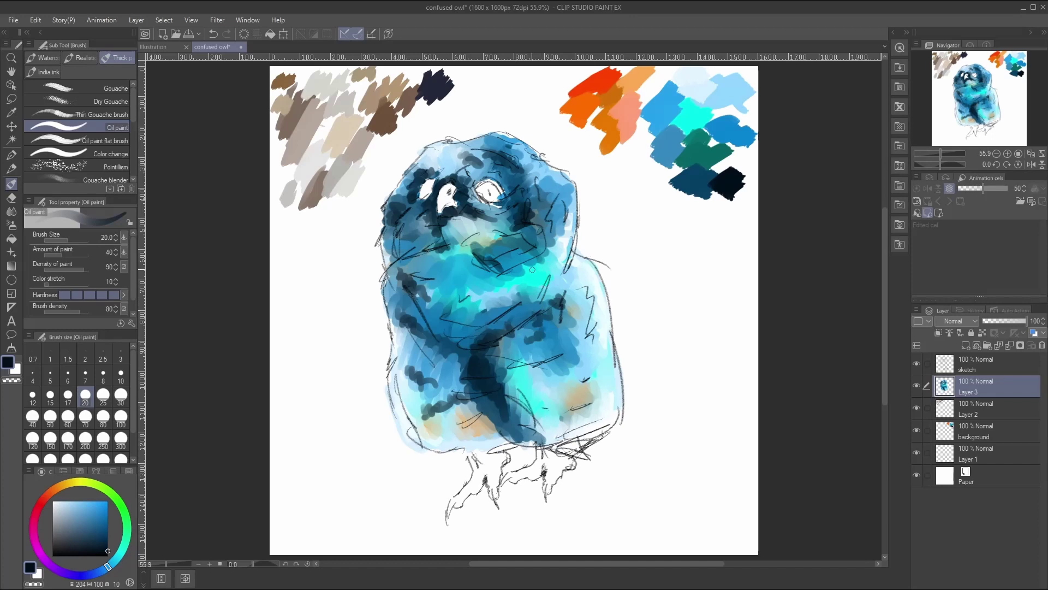
{"action": "mouse_move", "coordinate": [501, 267]}
{"action": "left_mouse_down"}
{"action": "mouse_move", "coordinate": [513, 281]}
{"action": "mouse_move", "coordinate": [526, 262]}
{"action": "mouse_move", "coordinate": [528, 274]}
{"action": "mouse_move", "coordinate": [492, 288]}
{"action": "left_mouse_up"}
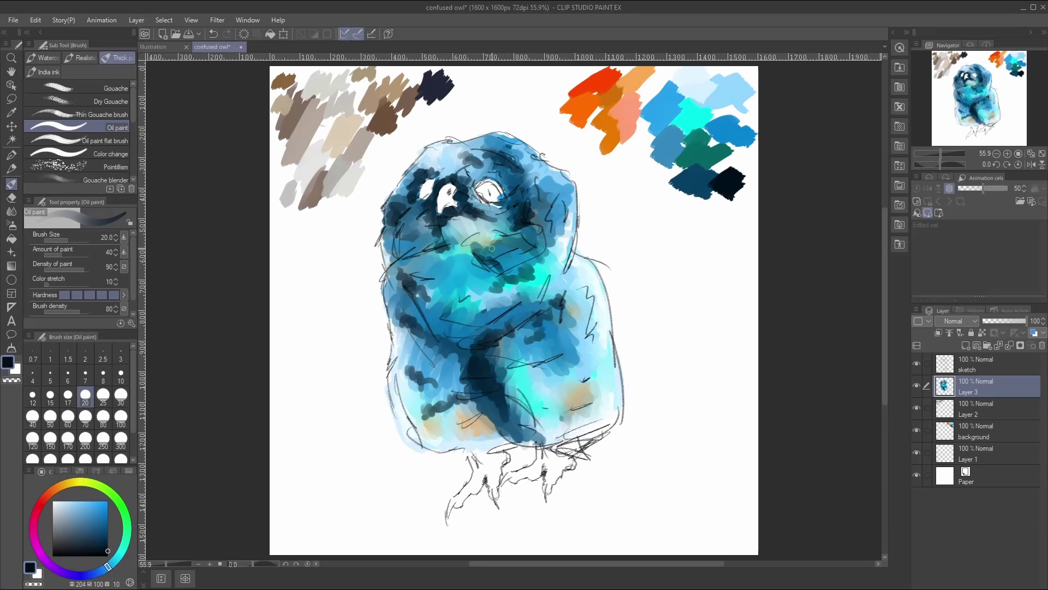
{"action": "mouse_move", "coordinate": [453, 247]}
{"action": "left_mouse_down"}
{"action": "mouse_move", "coordinate": [450, 257]}
{"action": "mouse_move", "coordinate": [462, 257]}
{"action": "left_mouse_up"}
Step: Sample the palest blue swatch and paint highlights at the top of the belly fold and across the lower right body
{"action": "key", "text": "i"}
{"action": "left_click", "coordinate": [698, 79]}
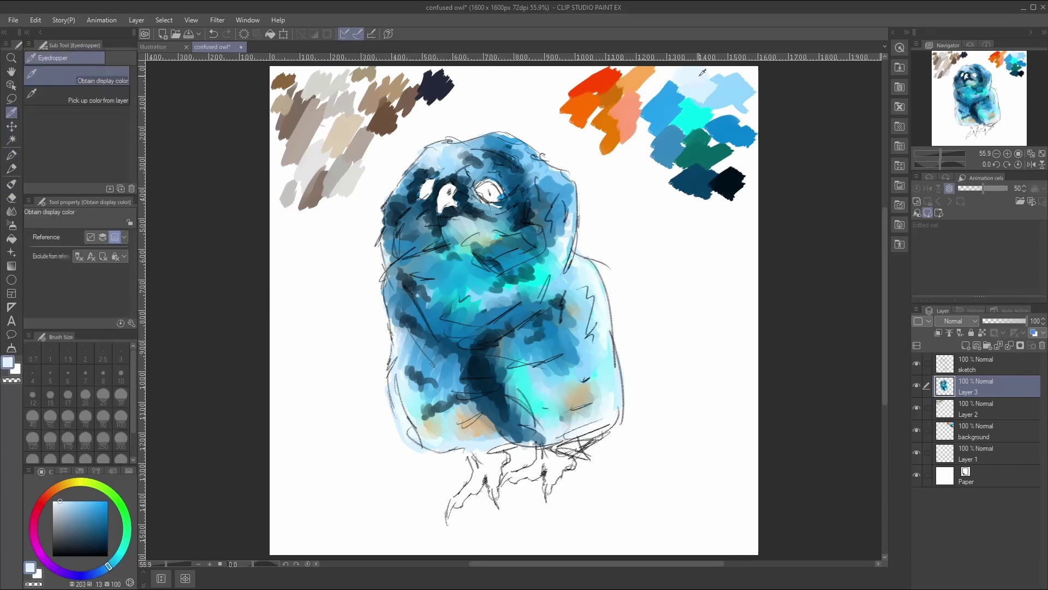
{"action": "left_click", "coordinate": [11, 184]}
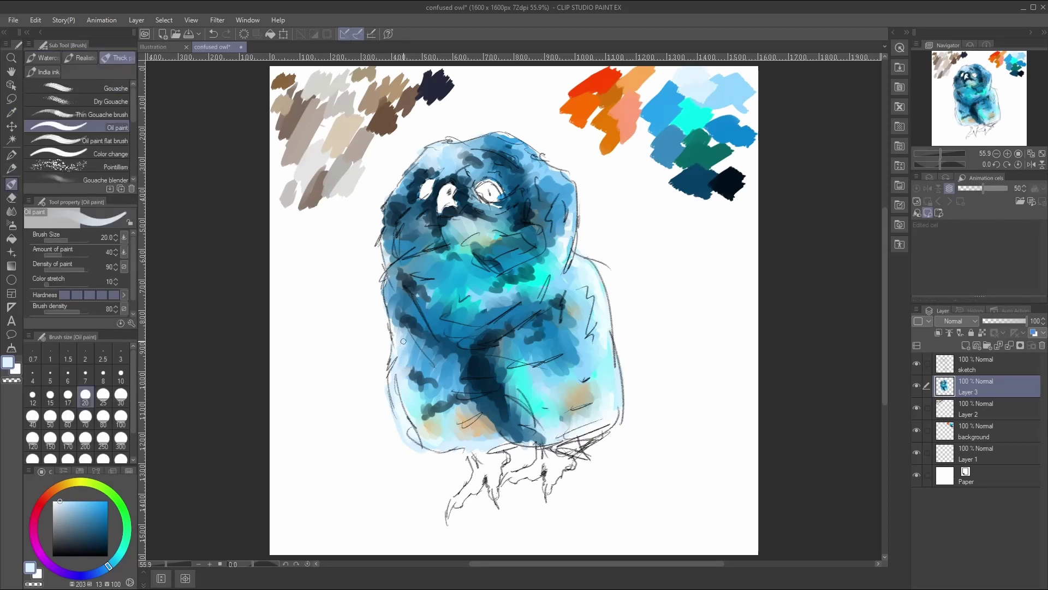
{"action": "mouse_move", "coordinate": [503, 336]}
{"action": "left_mouse_down"}
{"action": "mouse_move", "coordinate": [498, 349]}
{"action": "mouse_move", "coordinate": [522, 361]}
{"action": "mouse_move", "coordinate": [490, 349]}
{"action": "mouse_move", "coordinate": [488, 358]}
{"action": "left_mouse_up"}
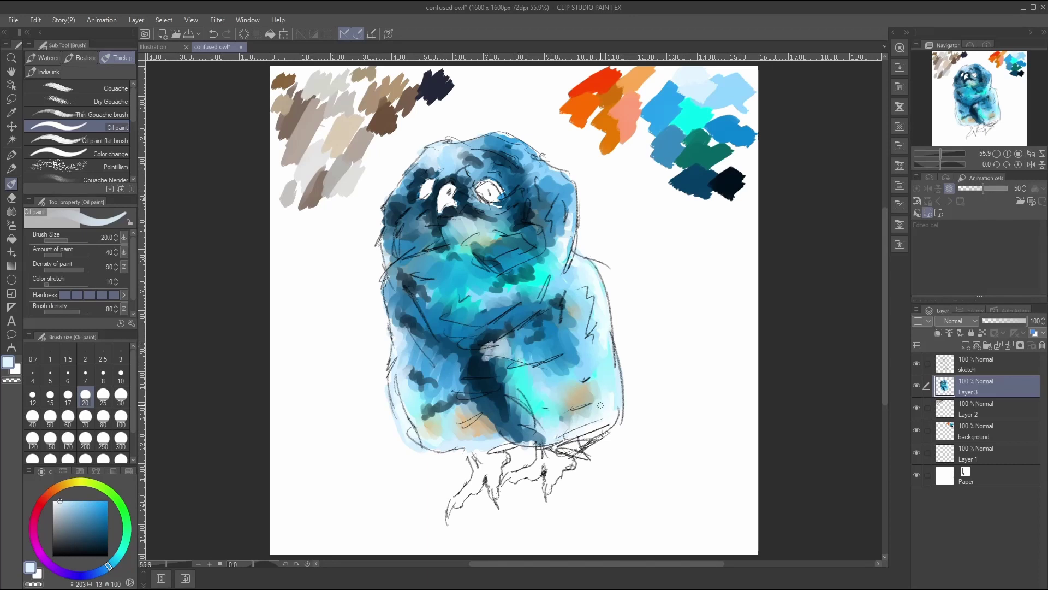
{"action": "mouse_move", "coordinate": [601, 405]}
{"action": "left_mouse_down"}
{"action": "mouse_move", "coordinate": [585, 422]}
{"action": "mouse_move", "coordinate": [595, 422]}
{"action": "mouse_move", "coordinate": [596, 404]}
{"action": "mouse_move", "coordinate": [610, 413]}
{"action": "mouse_move", "coordinate": [605, 382]}
{"action": "left_mouse_up"}
{"action": "mouse_move", "coordinate": [560, 394]}
{"action": "left_mouse_down"}
{"action": "mouse_move", "coordinate": [561, 427]}
{"action": "mouse_move", "coordinate": [529, 438]}
{"action": "mouse_move", "coordinate": [503, 421]}
{"action": "mouse_move", "coordinate": [547, 432]}
{"action": "mouse_move", "coordinate": [496, 419]}
{"action": "left_mouse_up"}
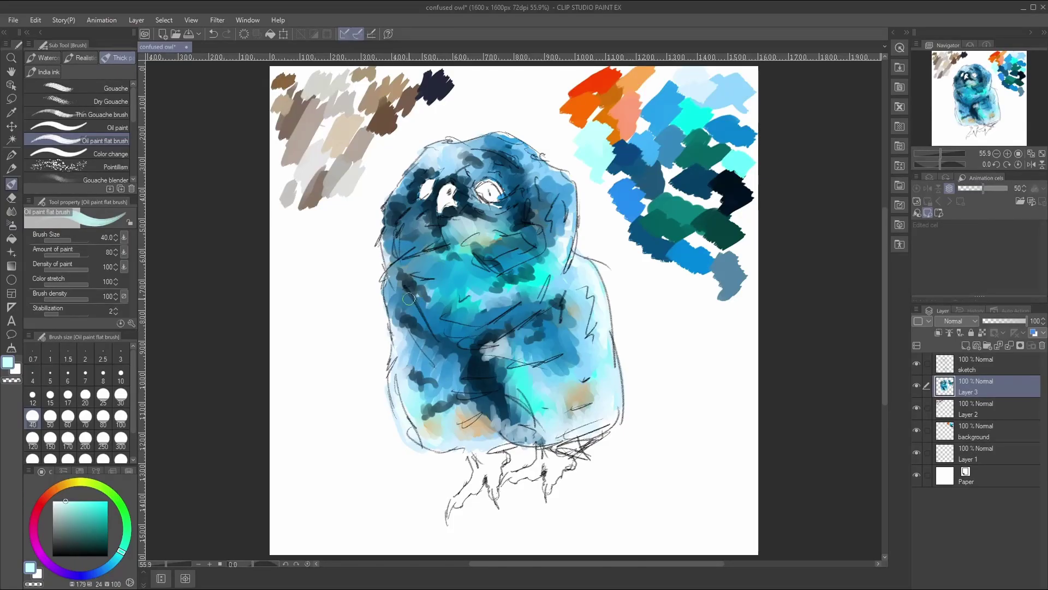
Step: With the Oil paint flat brush at size 25, paint pale turquoise on the belly fold, the left outline and below the beak
{"action": "left_click", "coordinate": [103, 395]}
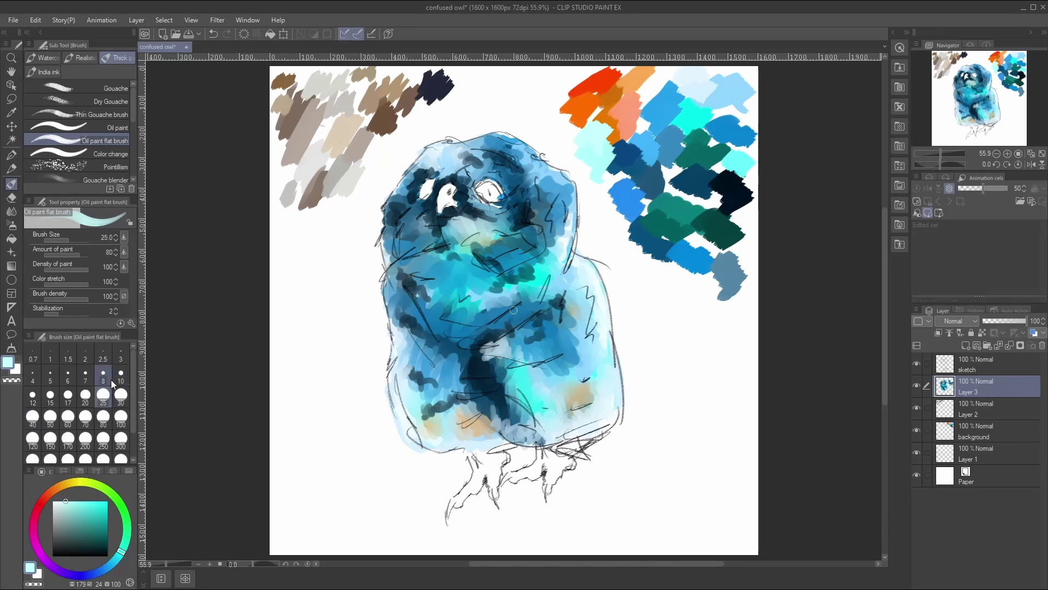
{"action": "left_click_drag", "start_coordinate": [496, 355], "coordinate": [497, 378]}
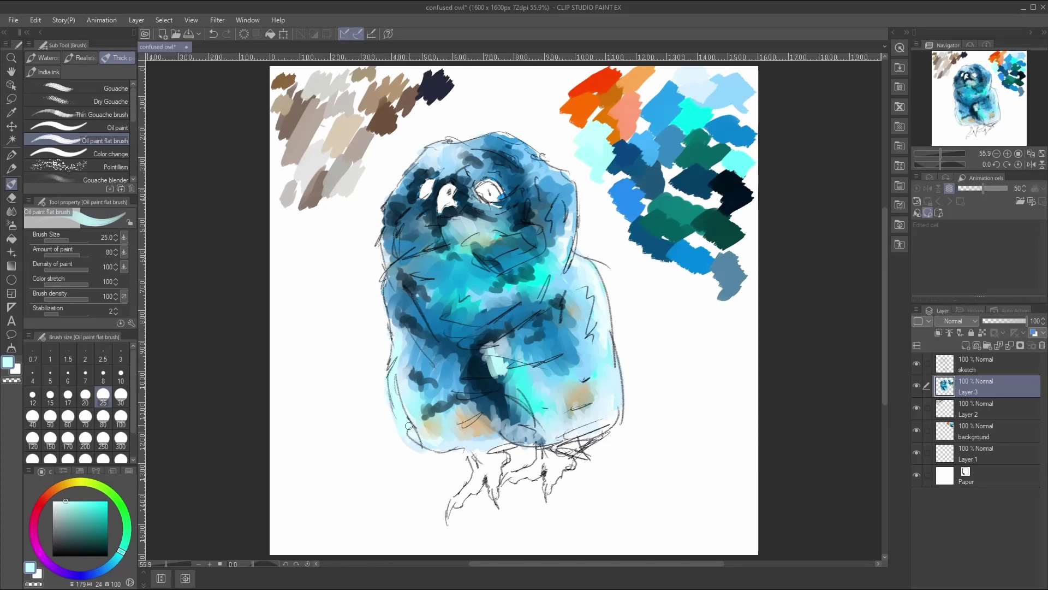
{"action": "mouse_move", "coordinate": [416, 432]}
{"action": "left_mouse_down"}
{"action": "mouse_move", "coordinate": [423, 451]}
{"action": "mouse_move", "coordinate": [408, 440]}
{"action": "left_mouse_up"}
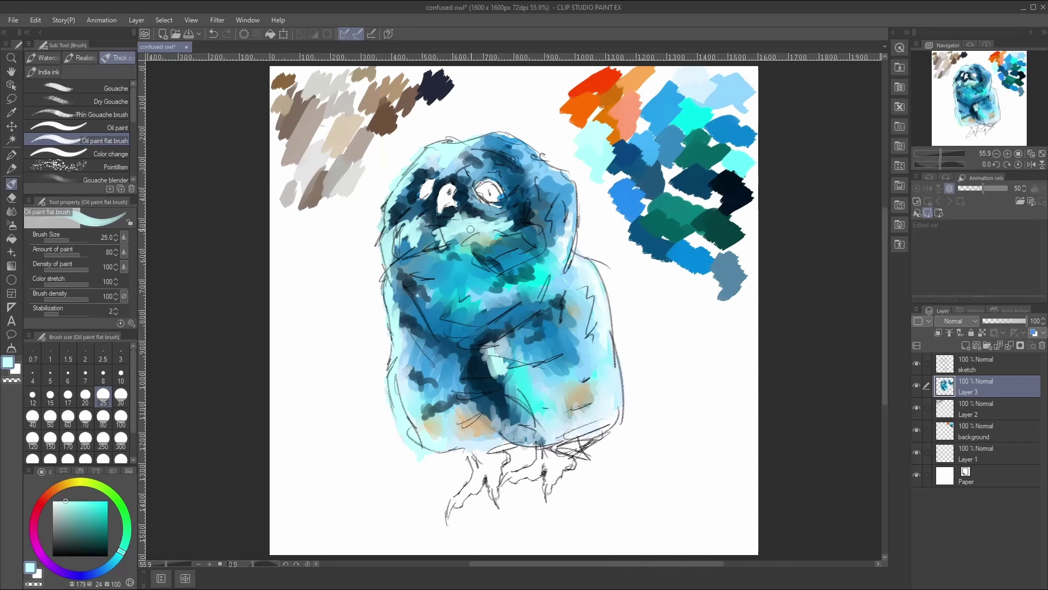
{"action": "left_click_drag", "start_coordinate": [469, 225], "coordinate": [514, 230]}
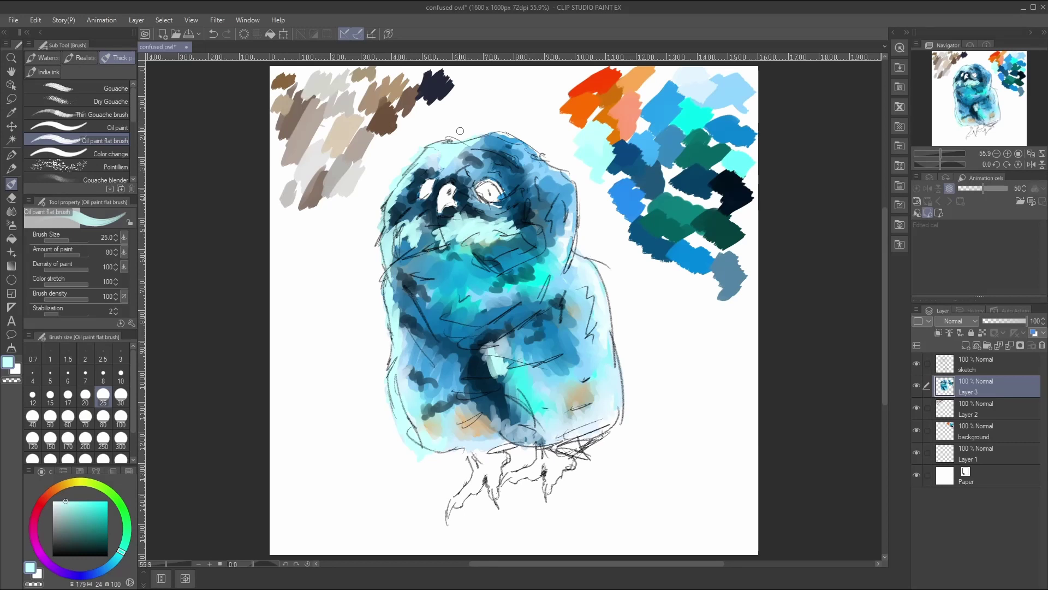
Step: Paint pale turquoise highlights on the forehead, down the right side of the head and along the right shoulder and wing edge
{"action": "mouse_move", "coordinate": [473, 175]}
{"action": "left_mouse_down"}
{"action": "mouse_move", "coordinate": [489, 160]}
{"action": "mouse_move", "coordinate": [473, 172]}
{"action": "mouse_move", "coordinate": [473, 162]}
{"action": "mouse_move", "coordinate": [492, 154]}
{"action": "left_mouse_up"}
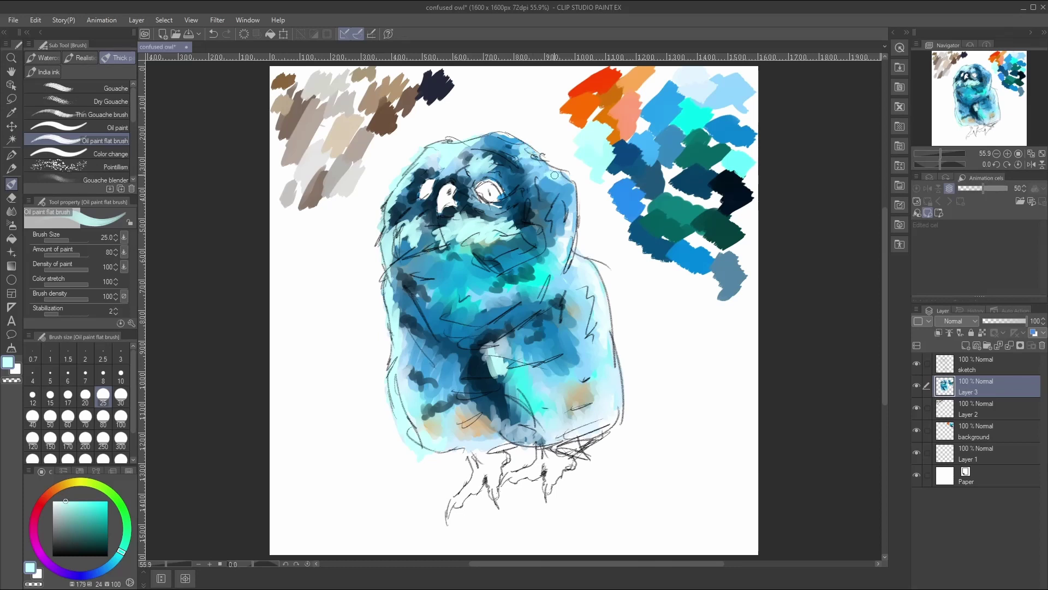
{"action": "mouse_move", "coordinate": [555, 174]}
{"action": "left_mouse_down"}
{"action": "mouse_move", "coordinate": [568, 192]}
{"action": "mouse_move", "coordinate": [566, 178]}
{"action": "mouse_move", "coordinate": [568, 217]}
{"action": "left_mouse_up"}
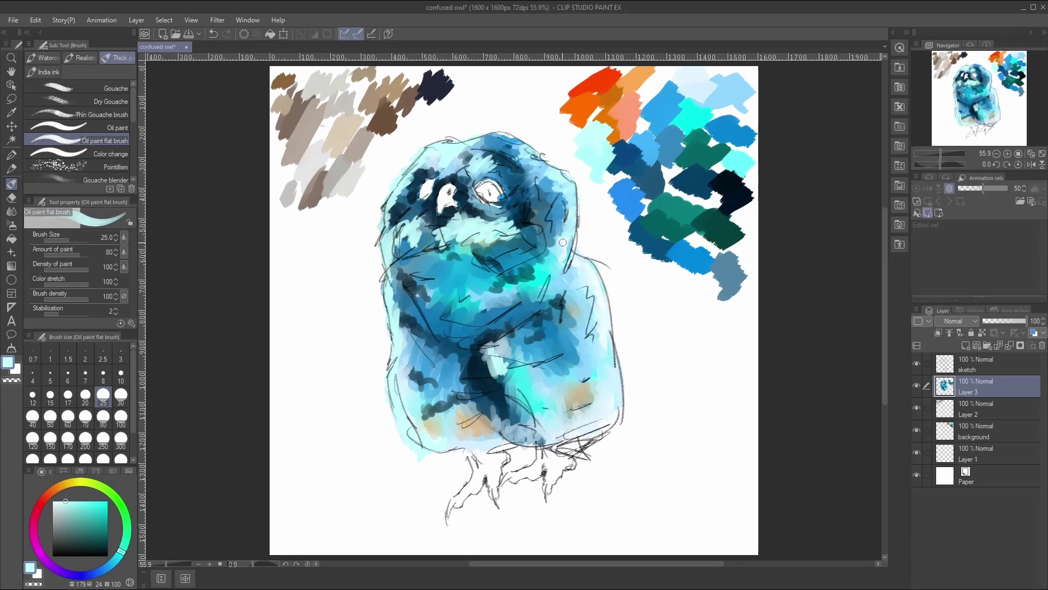
{"action": "mouse_move", "coordinate": [562, 242]}
{"action": "left_mouse_down"}
{"action": "mouse_move", "coordinate": [567, 256]}
{"action": "mouse_move", "coordinate": [561, 237]}
{"action": "mouse_move", "coordinate": [527, 281]}
{"action": "mouse_move", "coordinate": [535, 276]}
{"action": "mouse_move", "coordinate": [524, 272]}
{"action": "mouse_move", "coordinate": [583, 265]}
{"action": "left_mouse_up"}
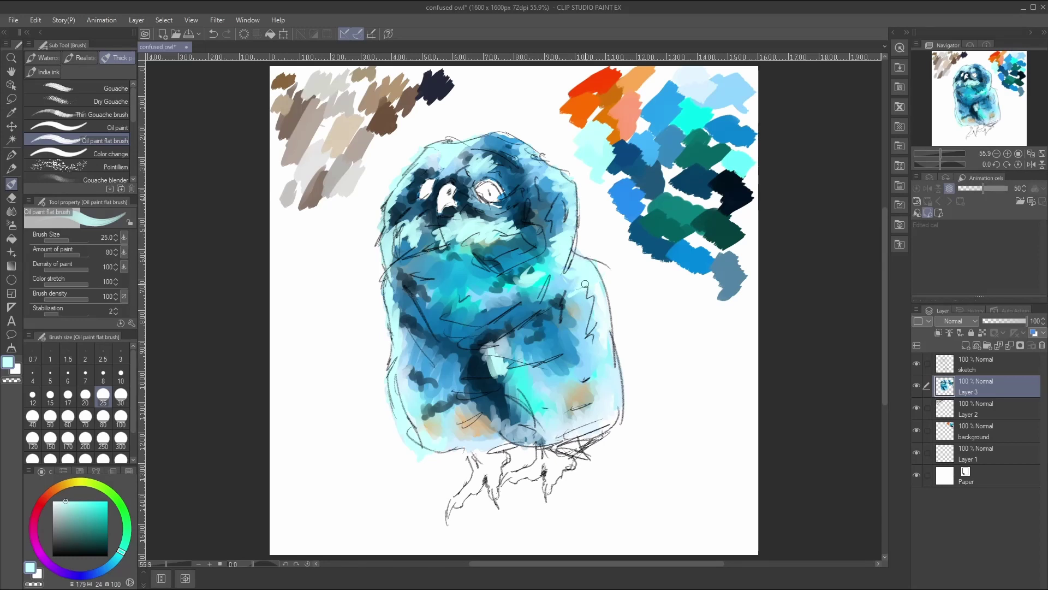
{"action": "mouse_move", "coordinate": [585, 285]}
{"action": "left_mouse_down"}
{"action": "mouse_move", "coordinate": [571, 287]}
{"action": "mouse_move", "coordinate": [601, 289]}
{"action": "mouse_move", "coordinate": [601, 313]}
{"action": "mouse_move", "coordinate": [595, 293]}
{"action": "left_mouse_up"}
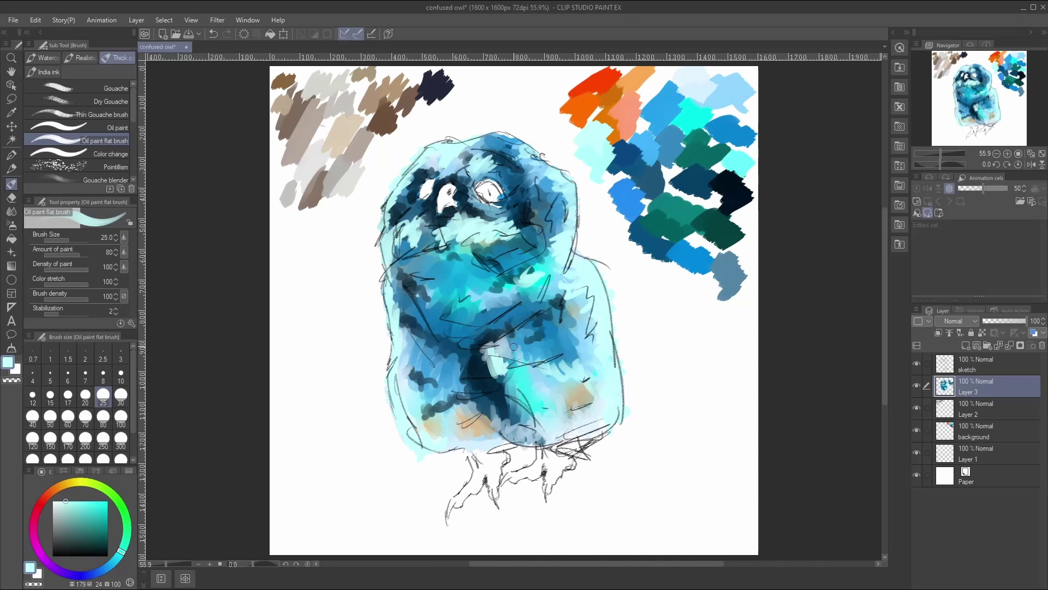
Step: Set the flat brush to size 30 and paint pale turquoise feather strokes across the lower right body and the middle of the chest
{"action": "left_click", "coordinate": [50, 420]}
{"action": "left_click", "coordinate": [121, 395]}
{"action": "mouse_move", "coordinate": [520, 374]}
{"action": "left_mouse_down"}
{"action": "mouse_move", "coordinate": [556, 400]}
{"action": "mouse_move", "coordinate": [535, 368]}
{"action": "mouse_move", "coordinate": [532, 389]}
{"action": "mouse_move", "coordinate": [516, 372]}
{"action": "mouse_move", "coordinate": [515, 389]}
{"action": "mouse_move", "coordinate": [551, 370]}
{"action": "mouse_move", "coordinate": [564, 395]}
{"action": "mouse_move", "coordinate": [556, 383]}
{"action": "mouse_move", "coordinate": [603, 411]}
{"action": "mouse_move", "coordinate": [594, 398]}
{"action": "mouse_move", "coordinate": [574, 395]}
{"action": "mouse_move", "coordinate": [566, 409]}
{"action": "mouse_move", "coordinate": [563, 400]}
{"action": "mouse_move", "coordinate": [560, 426]}
{"action": "mouse_move", "coordinate": [571, 433]}
{"action": "mouse_move", "coordinate": [560, 423]}
{"action": "mouse_move", "coordinate": [588, 430]}
{"action": "mouse_move", "coordinate": [603, 421]}
{"action": "mouse_move", "coordinate": [565, 406]}
{"action": "mouse_move", "coordinate": [555, 420]}
{"action": "mouse_move", "coordinate": [540, 375]}
{"action": "mouse_move", "coordinate": [541, 441]}
{"action": "mouse_move", "coordinate": [528, 427]}
{"action": "mouse_move", "coordinate": [539, 409]}
{"action": "mouse_move", "coordinate": [548, 417]}
{"action": "mouse_move", "coordinate": [533, 390]}
{"action": "left_mouse_up"}
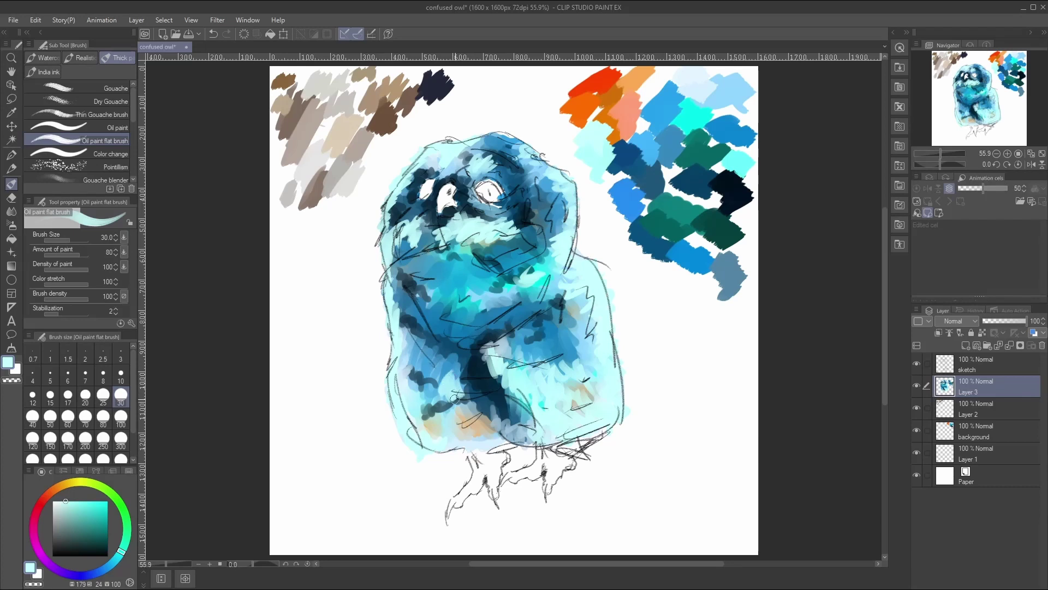
{"action": "mouse_move", "coordinate": [479, 294]}
{"action": "left_mouse_down"}
{"action": "mouse_move", "coordinate": [462, 298]}
{"action": "mouse_move", "coordinate": [482, 324]}
{"action": "left_mouse_up"}
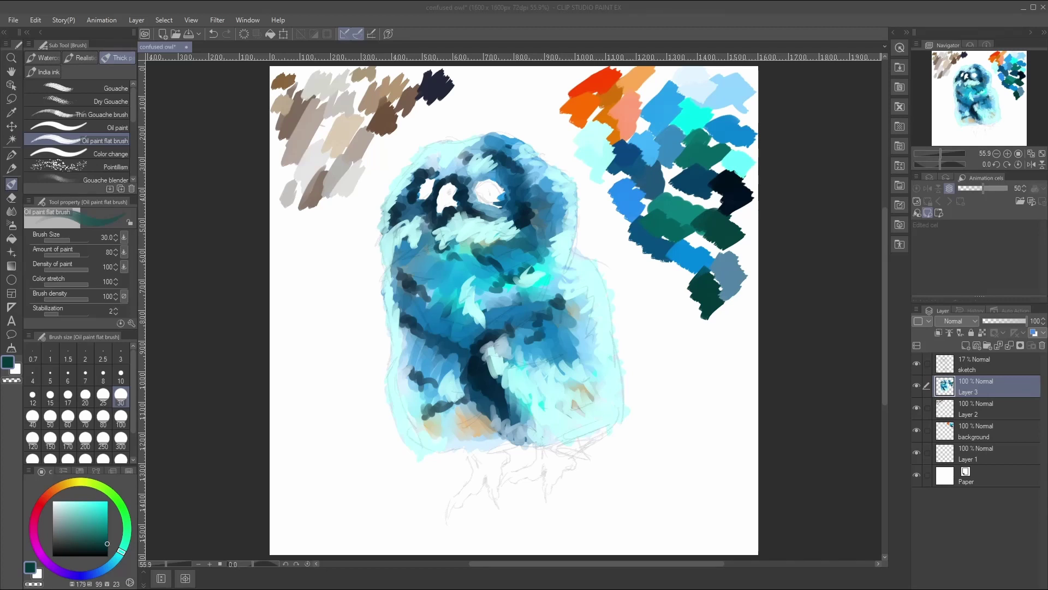
{"action": "left_click", "coordinate": [511, 333]}
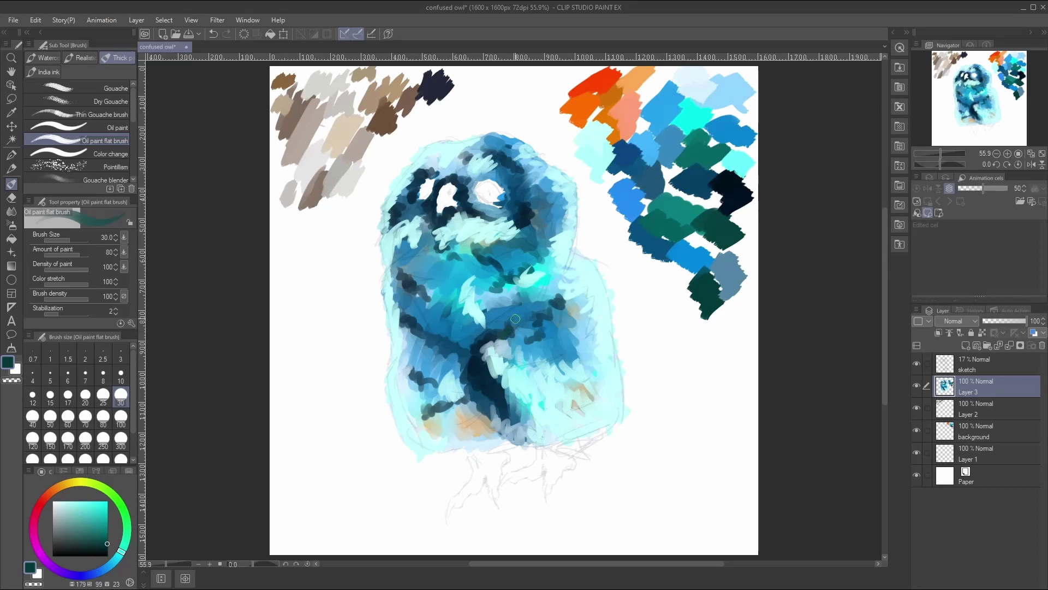
Step: Paint dark teal shadow strokes along the belly fold, left flank, around the eyes, across the upper chest and on the right wing
{"action": "mouse_move", "coordinate": [501, 333]}
{"action": "left_mouse_down"}
{"action": "mouse_move", "coordinate": [474, 354]}
{"action": "mouse_move", "coordinate": [487, 389]}
{"action": "mouse_move", "coordinate": [475, 353]}
{"action": "mouse_move", "coordinate": [491, 375]}
{"action": "mouse_move", "coordinate": [483, 360]}
{"action": "mouse_move", "coordinate": [494, 347]}
{"action": "mouse_move", "coordinate": [486, 407]}
{"action": "mouse_move", "coordinate": [504, 392]}
{"action": "mouse_move", "coordinate": [510, 421]}
{"action": "mouse_move", "coordinate": [478, 382]}
{"action": "left_mouse_up"}
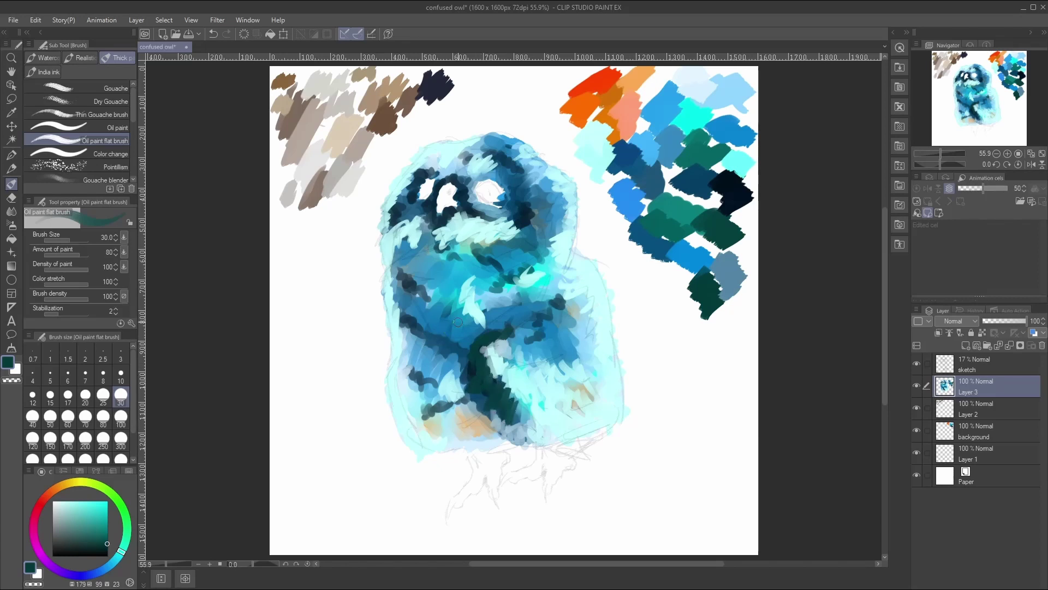
{"action": "mouse_move", "coordinate": [436, 340]}
{"action": "left_mouse_down"}
{"action": "mouse_move", "coordinate": [465, 341]}
{"action": "mouse_move", "coordinate": [466, 359]}
{"action": "mouse_move", "coordinate": [418, 330]}
{"action": "left_mouse_up"}
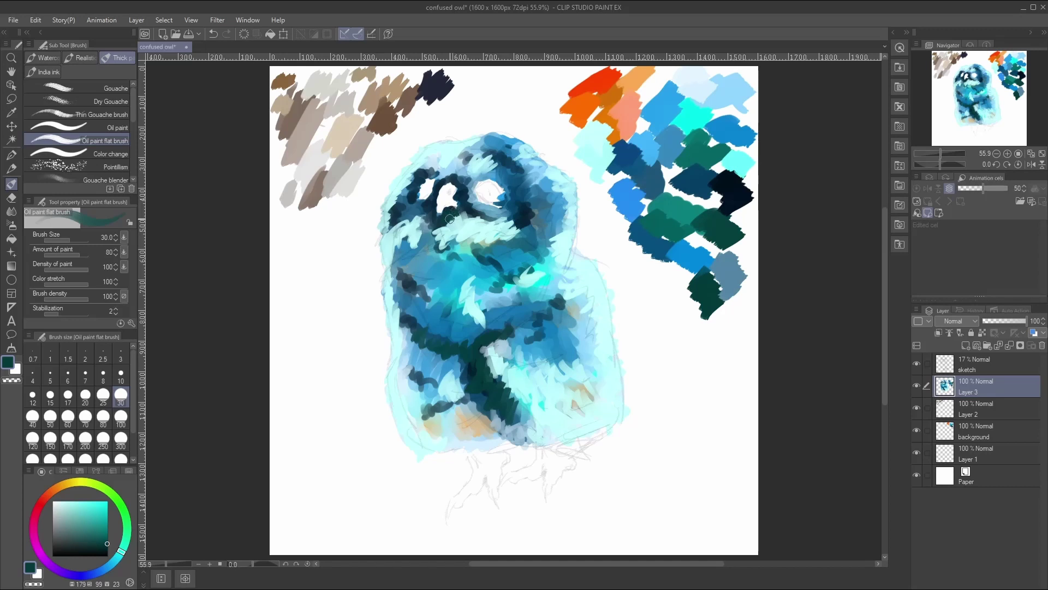
{"action": "mouse_move", "coordinate": [410, 218]}
{"action": "left_mouse_down"}
{"action": "mouse_move", "coordinate": [436, 233]}
{"action": "mouse_move", "coordinate": [387, 214]}
{"action": "mouse_move", "coordinate": [413, 213]}
{"action": "mouse_move", "coordinate": [403, 207]}
{"action": "mouse_move", "coordinate": [433, 156]}
{"action": "left_mouse_up"}
{"action": "mouse_move", "coordinate": [525, 146]}
{"action": "left_mouse_down"}
{"action": "mouse_move", "coordinate": [499, 153]}
{"action": "mouse_move", "coordinate": [510, 170]}
{"action": "mouse_move", "coordinate": [490, 147]}
{"action": "mouse_move", "coordinate": [550, 183]}
{"action": "mouse_move", "coordinate": [557, 210]}
{"action": "mouse_move", "coordinate": [531, 203]}
{"action": "mouse_move", "coordinate": [526, 227]}
{"action": "mouse_move", "coordinate": [490, 232]}
{"action": "mouse_move", "coordinate": [492, 246]}
{"action": "mouse_move", "coordinate": [499, 241]}
{"action": "mouse_move", "coordinate": [477, 243]}
{"action": "mouse_move", "coordinate": [492, 236]}
{"action": "mouse_move", "coordinate": [466, 251]}
{"action": "mouse_move", "coordinate": [494, 248]}
{"action": "mouse_move", "coordinate": [468, 256]}
{"action": "mouse_move", "coordinate": [490, 263]}
{"action": "mouse_move", "coordinate": [408, 230]}
{"action": "mouse_move", "coordinate": [444, 246]}
{"action": "mouse_move", "coordinate": [423, 250]}
{"action": "mouse_move", "coordinate": [426, 237]}
{"action": "mouse_move", "coordinate": [404, 234]}
{"action": "mouse_move", "coordinate": [410, 252]}
{"action": "mouse_move", "coordinate": [452, 222]}
{"action": "mouse_move", "coordinate": [430, 248]}
{"action": "mouse_move", "coordinate": [417, 237]}
{"action": "mouse_move", "coordinate": [460, 252]}
{"action": "left_mouse_up"}
{"action": "mouse_move", "coordinate": [552, 285]}
{"action": "left_mouse_down"}
{"action": "mouse_move", "coordinate": [535, 299]}
{"action": "mouse_move", "coordinate": [550, 314]}
{"action": "mouse_move", "coordinate": [529, 304]}
{"action": "left_mouse_up"}
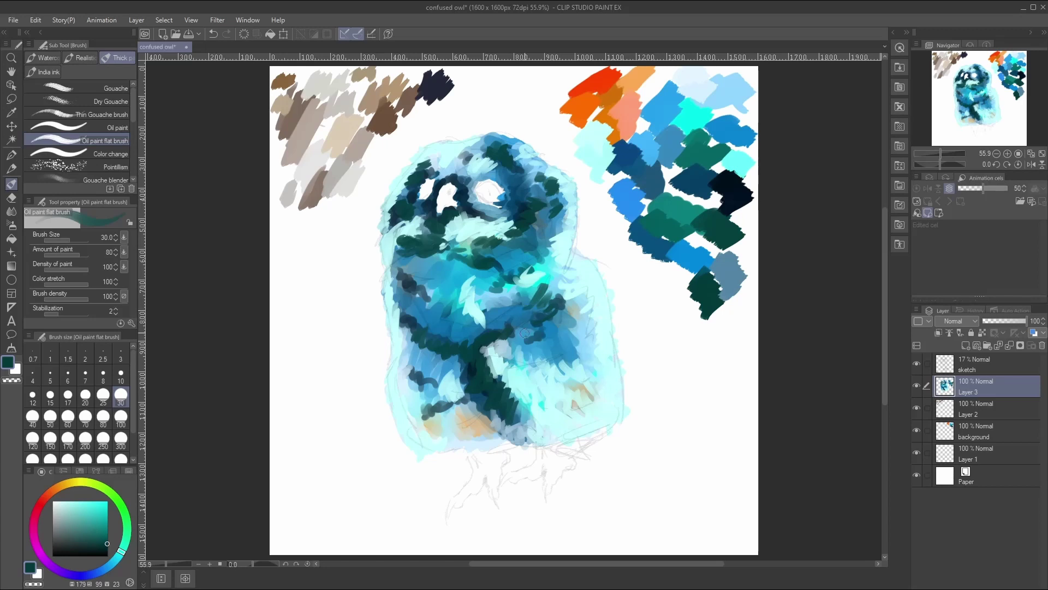
{"action": "left_click_drag", "start_coordinate": [585, 404], "coordinate": [565, 404]}
Step: Choose a medium teal (179, 92, 56), add a swatch of it below the dark green one, and paint it on the wing, belly fold and chest
{"action": "left_click", "coordinate": [104, 523]}
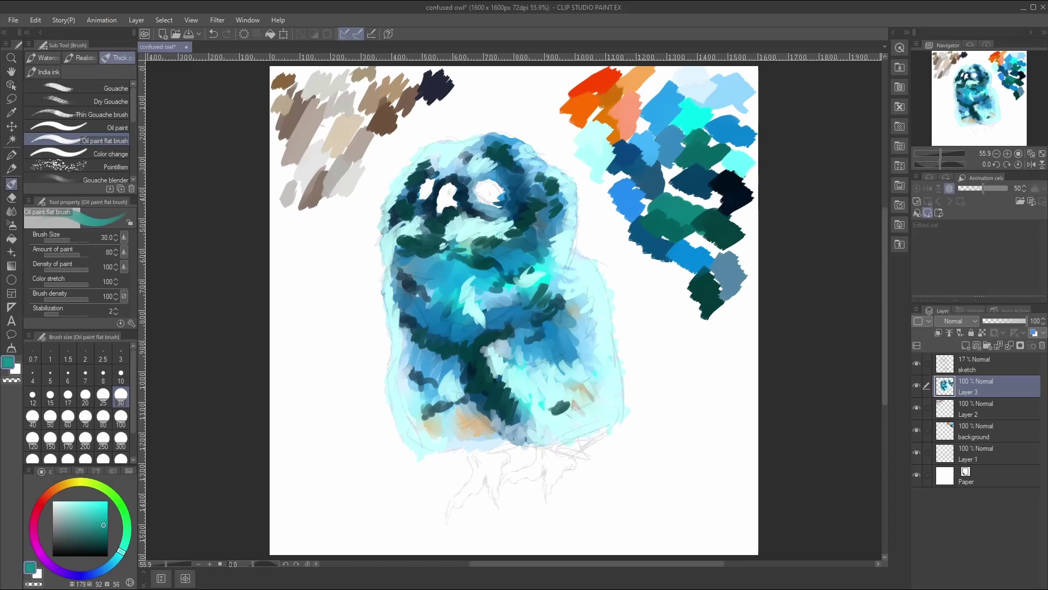
{"action": "mouse_move", "coordinate": [708, 324]}
{"action": "left_mouse_down"}
{"action": "mouse_move", "coordinate": [729, 306]}
{"action": "mouse_move", "coordinate": [716, 327]}
{"action": "mouse_move", "coordinate": [734, 318]}
{"action": "left_mouse_up"}
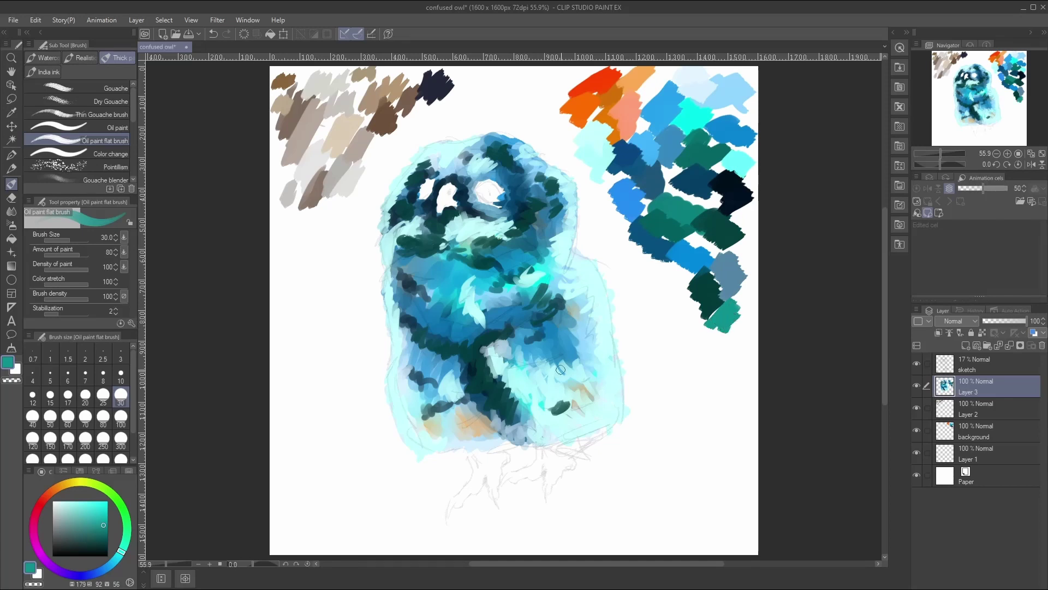
{"action": "mouse_move", "coordinate": [552, 355]}
{"action": "left_mouse_down"}
{"action": "mouse_move", "coordinate": [544, 329]}
{"action": "mouse_move", "coordinate": [565, 343]}
{"action": "mouse_move", "coordinate": [565, 322]}
{"action": "mouse_move", "coordinate": [504, 359]}
{"action": "left_mouse_up"}
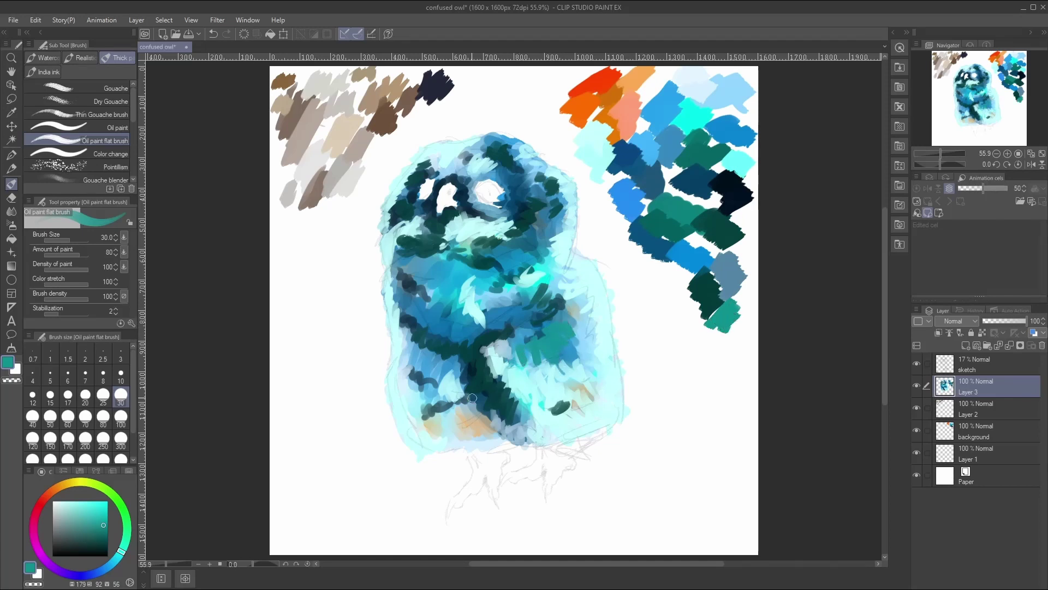
{"action": "mouse_move", "coordinate": [472, 398]}
{"action": "left_mouse_down"}
{"action": "mouse_move", "coordinate": [484, 423]}
{"action": "mouse_move", "coordinate": [493, 414]}
{"action": "mouse_move", "coordinate": [475, 426]}
{"action": "mouse_move", "coordinate": [460, 354]}
{"action": "left_mouse_up"}
{"action": "mouse_move", "coordinate": [477, 257]}
{"action": "left_mouse_down"}
{"action": "mouse_move", "coordinate": [492, 287]}
{"action": "mouse_move", "coordinate": [438, 258]}
{"action": "mouse_move", "coordinate": [416, 268]}
{"action": "mouse_move", "coordinate": [452, 265]}
{"action": "mouse_move", "coordinate": [457, 283]}
{"action": "mouse_move", "coordinate": [428, 277]}
{"action": "left_mouse_up"}
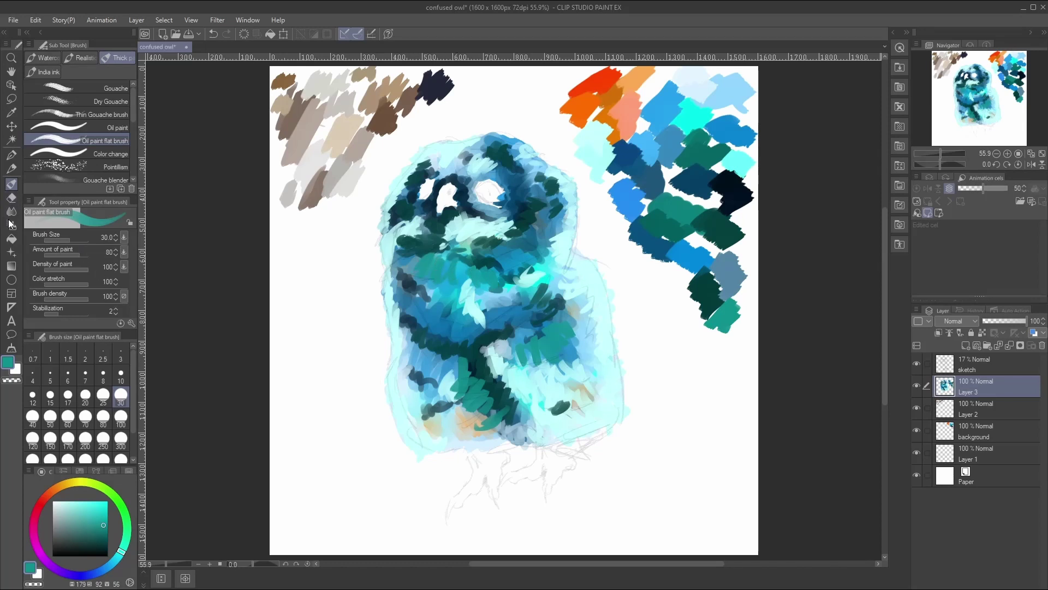
Step: Using the Blend tool at size 25, soften the strokes across the belly fold, the lower left body and the left flank
{"action": "left_click", "coordinate": [11, 211]}
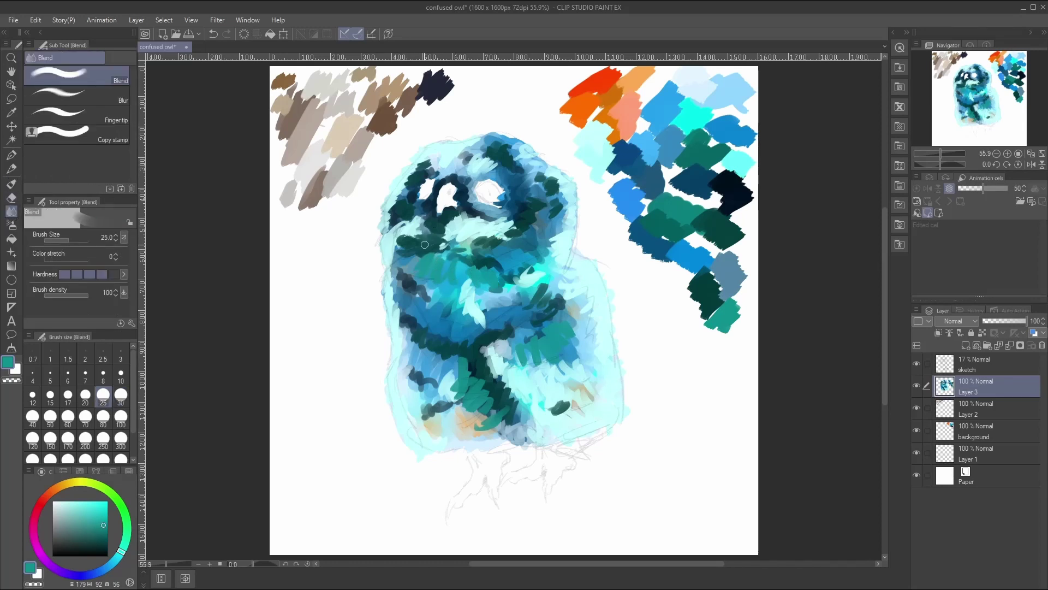
{"action": "mouse_move", "coordinate": [435, 246]}
{"action": "left_mouse_down"}
{"action": "mouse_move", "coordinate": [413, 257]}
{"action": "mouse_move", "coordinate": [423, 259]}
{"action": "mouse_move", "coordinate": [416, 207]}
{"action": "left_mouse_up"}
{"action": "mouse_move", "coordinate": [440, 378]}
{"action": "left_mouse_down"}
{"action": "mouse_move", "coordinate": [473, 359]}
{"action": "mouse_move", "coordinate": [452, 365]}
{"action": "mouse_move", "coordinate": [467, 342]}
{"action": "mouse_move", "coordinate": [457, 366]}
{"action": "mouse_move", "coordinate": [449, 346]}
{"action": "mouse_move", "coordinate": [446, 357]}
{"action": "mouse_move", "coordinate": [430, 335]}
{"action": "mouse_move", "coordinate": [429, 353]}
{"action": "mouse_move", "coordinate": [402, 324]}
{"action": "mouse_move", "coordinate": [407, 341]}
{"action": "mouse_move", "coordinate": [439, 359]}
{"action": "mouse_move", "coordinate": [427, 341]}
{"action": "mouse_move", "coordinate": [406, 342]}
{"action": "mouse_move", "coordinate": [402, 330]}
{"action": "mouse_move", "coordinate": [416, 324]}
{"action": "mouse_move", "coordinate": [419, 344]}
{"action": "mouse_move", "coordinate": [402, 308]}
{"action": "mouse_move", "coordinate": [391, 315]}
{"action": "mouse_move", "coordinate": [402, 376]}
{"action": "mouse_move", "coordinate": [405, 310]}
{"action": "mouse_move", "coordinate": [408, 333]}
{"action": "mouse_move", "coordinate": [457, 359]}
{"action": "mouse_move", "coordinate": [469, 354]}
{"action": "mouse_move", "coordinate": [466, 340]}
{"action": "mouse_move", "coordinate": [455, 329]}
{"action": "mouse_move", "coordinate": [434, 345]}
{"action": "mouse_move", "coordinate": [420, 309]}
{"action": "mouse_move", "coordinate": [467, 310]}
{"action": "mouse_move", "coordinate": [488, 288]}
{"action": "mouse_move", "coordinate": [465, 398]}
{"action": "mouse_move", "coordinate": [476, 383]}
{"action": "mouse_move", "coordinate": [487, 382]}
{"action": "mouse_move", "coordinate": [483, 394]}
{"action": "mouse_move", "coordinate": [483, 359]}
{"action": "mouse_move", "coordinate": [485, 399]}
{"action": "mouse_move", "coordinate": [493, 388]}
{"action": "mouse_move", "coordinate": [493, 414]}
{"action": "mouse_move", "coordinate": [506, 419]}
{"action": "mouse_move", "coordinate": [502, 440]}
{"action": "mouse_move", "coordinate": [514, 415]}
{"action": "mouse_move", "coordinate": [520, 429]}
{"action": "mouse_move", "coordinate": [502, 389]}
{"action": "mouse_move", "coordinate": [475, 415]}
{"action": "mouse_move", "coordinate": [451, 418]}
{"action": "mouse_move", "coordinate": [469, 358]}
{"action": "mouse_move", "coordinate": [463, 374]}
{"action": "mouse_move", "coordinate": [429, 378]}
{"action": "left_mouse_up"}
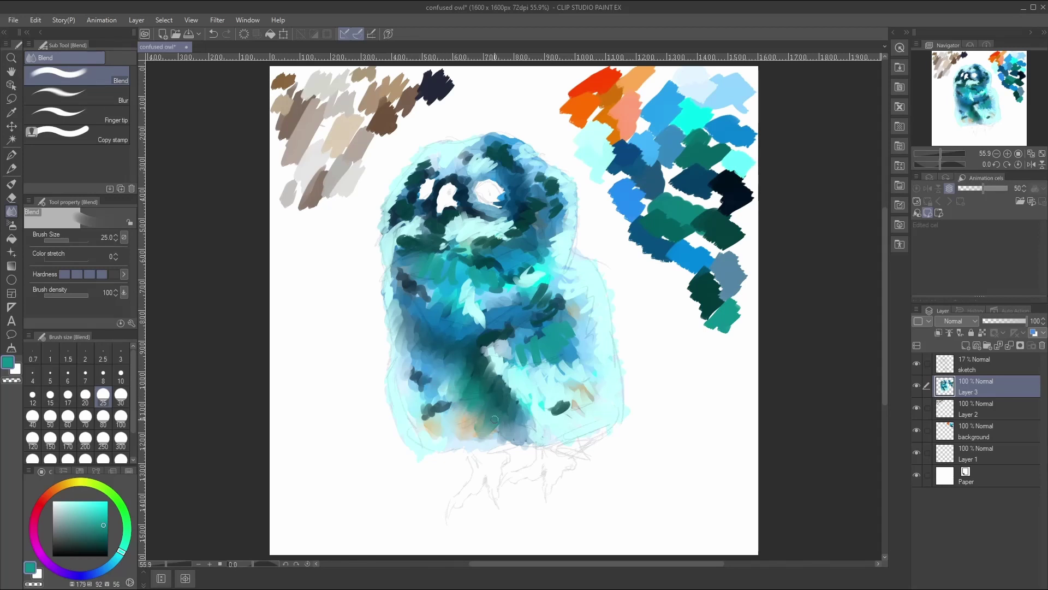
{"action": "mouse_move", "coordinate": [494, 419]}
{"action": "left_mouse_down"}
{"action": "mouse_move", "coordinate": [494, 440]}
{"action": "mouse_move", "coordinate": [508, 427]}
{"action": "mouse_move", "coordinate": [496, 417]}
{"action": "mouse_move", "coordinate": [489, 436]}
{"action": "mouse_move", "coordinate": [461, 413]}
{"action": "mouse_move", "coordinate": [457, 422]}
{"action": "mouse_move", "coordinate": [481, 438]}
{"action": "mouse_move", "coordinate": [474, 409]}
{"action": "mouse_move", "coordinate": [475, 429]}
{"action": "mouse_move", "coordinate": [454, 444]}
{"action": "mouse_move", "coordinate": [462, 450]}
{"action": "mouse_move", "coordinate": [491, 432]}
{"action": "mouse_move", "coordinate": [449, 426]}
{"action": "mouse_move", "coordinate": [464, 395]}
{"action": "mouse_move", "coordinate": [445, 430]}
{"action": "mouse_move", "coordinate": [417, 401]}
{"action": "mouse_move", "coordinate": [453, 396]}
{"action": "mouse_move", "coordinate": [419, 412]}
{"action": "mouse_move", "coordinate": [411, 376]}
{"action": "mouse_move", "coordinate": [421, 395]}
{"action": "mouse_move", "coordinate": [445, 381]}
{"action": "mouse_move", "coordinate": [401, 398]}
{"action": "left_mouse_up"}
{"action": "left_click_drag", "start_coordinate": [419, 427], "coordinate": [433, 435]}
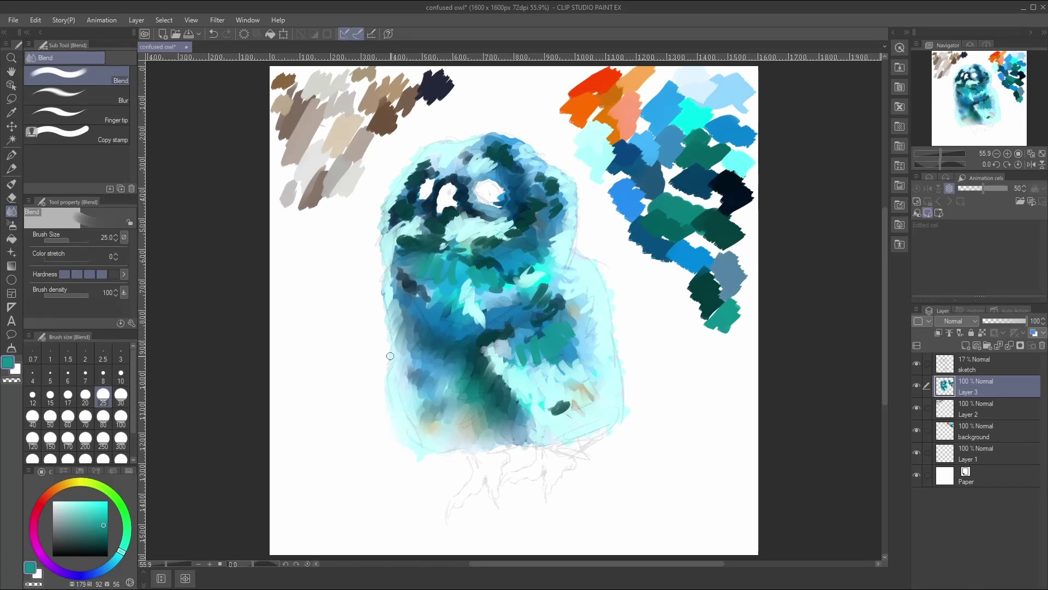
{"action": "mouse_move", "coordinate": [399, 359]}
{"action": "left_mouse_down"}
{"action": "mouse_move", "coordinate": [403, 282]}
{"action": "mouse_move", "coordinate": [382, 307]}
{"action": "mouse_move", "coordinate": [388, 282]}
{"action": "mouse_move", "coordinate": [392, 301]}
{"action": "mouse_move", "coordinate": [401, 276]}
{"action": "mouse_move", "coordinate": [429, 297]}
{"action": "mouse_move", "coordinate": [399, 263]}
{"action": "mouse_move", "coordinate": [426, 301]}
{"action": "mouse_move", "coordinate": [464, 297]}
{"action": "mouse_move", "coordinate": [451, 314]}
{"action": "mouse_move", "coordinate": [460, 294]}
{"action": "mouse_move", "coordinate": [460, 316]}
{"action": "mouse_move", "coordinate": [509, 327]}
{"action": "mouse_move", "coordinate": [496, 341]}
{"action": "mouse_move", "coordinate": [489, 336]}
{"action": "mouse_move", "coordinate": [507, 323]}
{"action": "mouse_move", "coordinate": [508, 346]}
{"action": "mouse_move", "coordinate": [509, 332]}
{"action": "mouse_move", "coordinate": [489, 359]}
{"action": "left_mouse_up"}
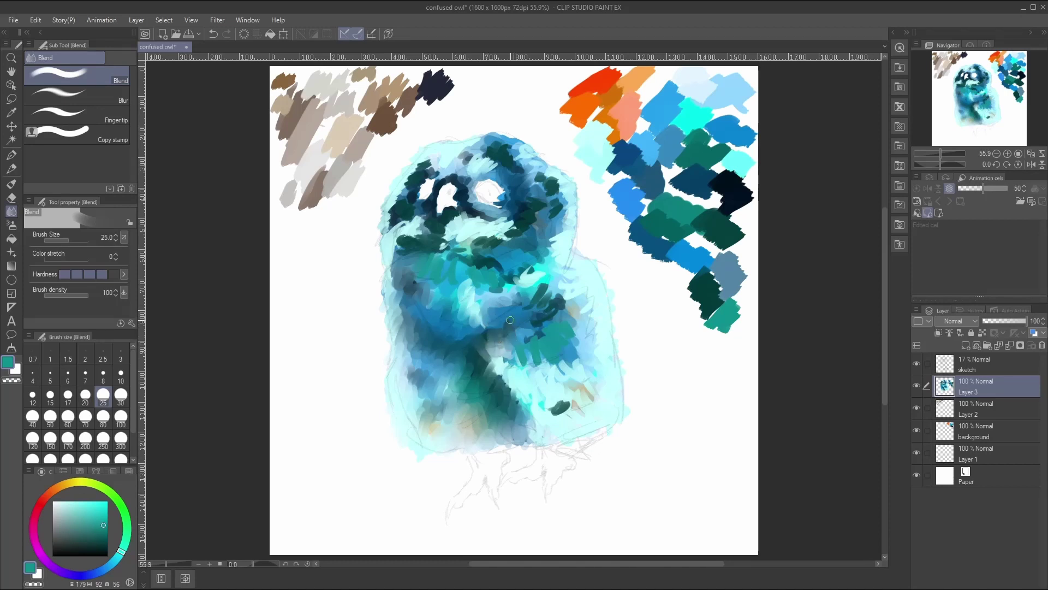
Step: Blend the feather strokes on the right wing and across the orange and pale turquoise areas of the lower right body
{"action": "mouse_move", "coordinate": [510, 320]}
{"action": "left_mouse_down"}
{"action": "mouse_move", "coordinate": [530, 364]}
{"action": "mouse_move", "coordinate": [534, 342]}
{"action": "mouse_move", "coordinate": [540, 353]}
{"action": "mouse_move", "coordinate": [531, 321]}
{"action": "mouse_move", "coordinate": [555, 338]}
{"action": "mouse_move", "coordinate": [549, 315]}
{"action": "mouse_move", "coordinate": [561, 286]}
{"action": "mouse_move", "coordinate": [583, 297]}
{"action": "left_mouse_up"}
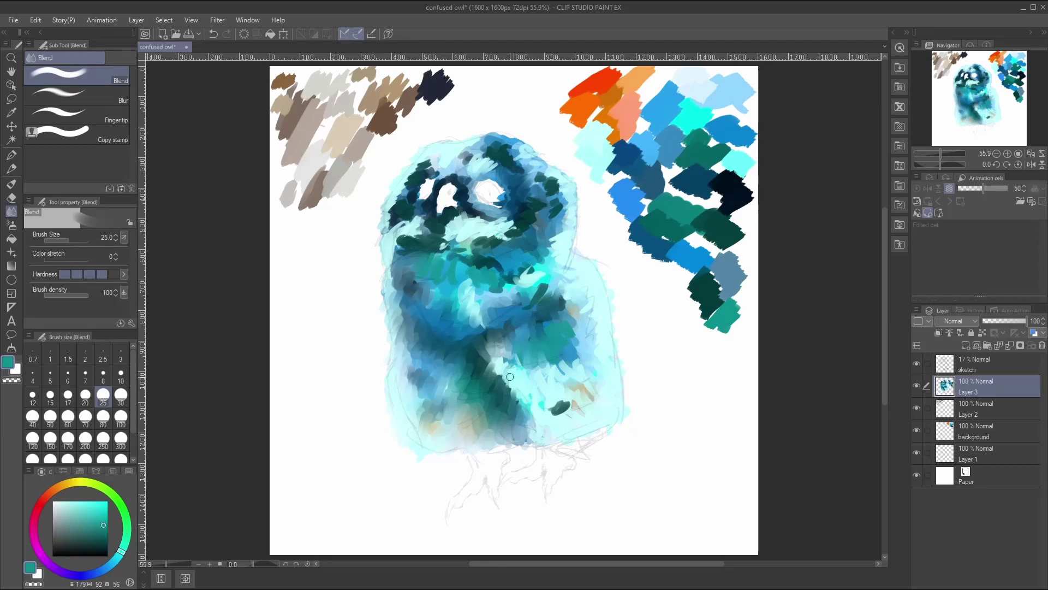
{"action": "mouse_move", "coordinate": [510, 376]}
{"action": "left_mouse_down"}
{"action": "mouse_move", "coordinate": [534, 392]}
{"action": "mouse_move", "coordinate": [543, 415]}
{"action": "mouse_move", "coordinate": [572, 407]}
{"action": "left_mouse_up"}
{"action": "mouse_move", "coordinate": [500, 348]}
{"action": "left_mouse_down"}
{"action": "mouse_move", "coordinate": [534, 384]}
{"action": "mouse_move", "coordinate": [549, 365]}
{"action": "mouse_move", "coordinate": [581, 364]}
{"action": "left_mouse_up"}
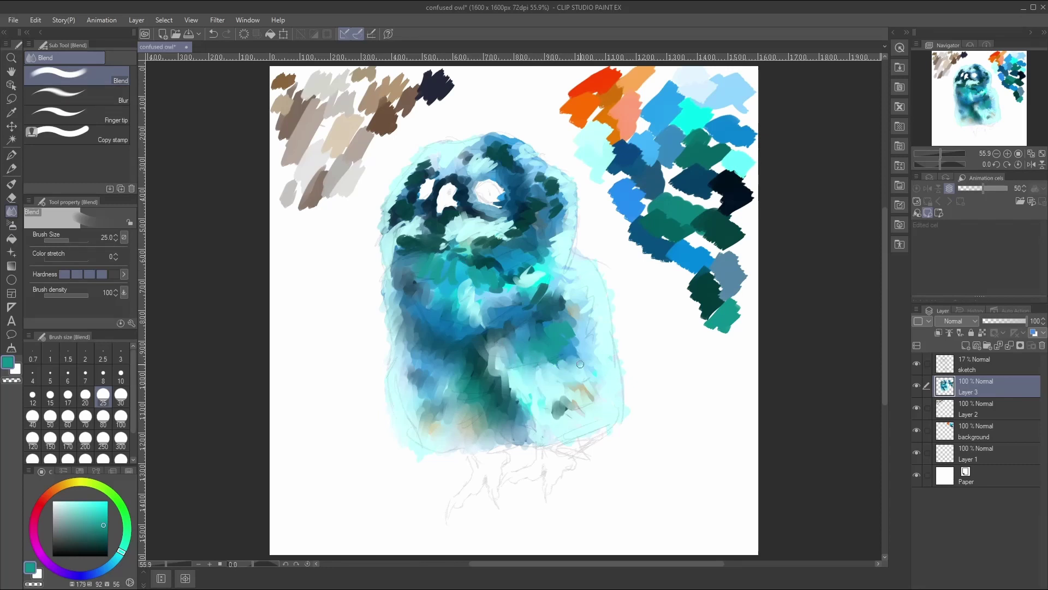
{"action": "left_click_drag", "start_coordinate": [574, 308], "coordinate": [579, 311]}
{"action": "mouse_move", "coordinate": [549, 404]}
{"action": "left_mouse_down"}
{"action": "mouse_move", "coordinate": [570, 425]}
{"action": "mouse_move", "coordinate": [526, 393]}
{"action": "left_mouse_up"}
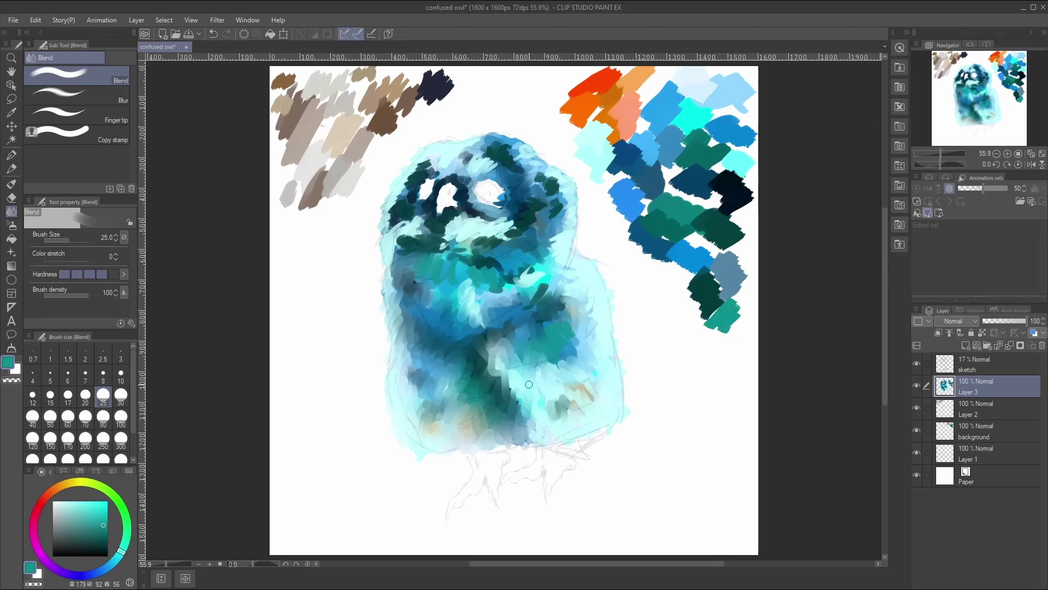
Step: Blend the middle of the chest and the whole face and head, undoing one stroke, and smooth the dark mark at the right shoulder
{"action": "mouse_move", "coordinate": [488, 322]}
{"action": "left_mouse_down"}
{"action": "mouse_move", "coordinate": [520, 321]}
{"action": "mouse_move", "coordinate": [505, 285]}
{"action": "mouse_move", "coordinate": [467, 295]}
{"action": "left_mouse_up"}
{"action": "mouse_move", "coordinate": [438, 236]}
{"action": "left_mouse_down"}
{"action": "mouse_move", "coordinate": [412, 243]}
{"action": "mouse_move", "coordinate": [431, 236]}
{"action": "mouse_move", "coordinate": [429, 218]}
{"action": "mouse_move", "coordinate": [427, 234]}
{"action": "mouse_move", "coordinate": [446, 213]}
{"action": "mouse_move", "coordinate": [473, 216]}
{"action": "mouse_move", "coordinate": [461, 205]}
{"action": "mouse_move", "coordinate": [466, 185]}
{"action": "mouse_move", "coordinate": [440, 174]}
{"action": "mouse_move", "coordinate": [460, 172]}
{"action": "mouse_move", "coordinate": [461, 209]}
{"action": "left_mouse_up"}
{"action": "key", "text": "ctrl+z"}
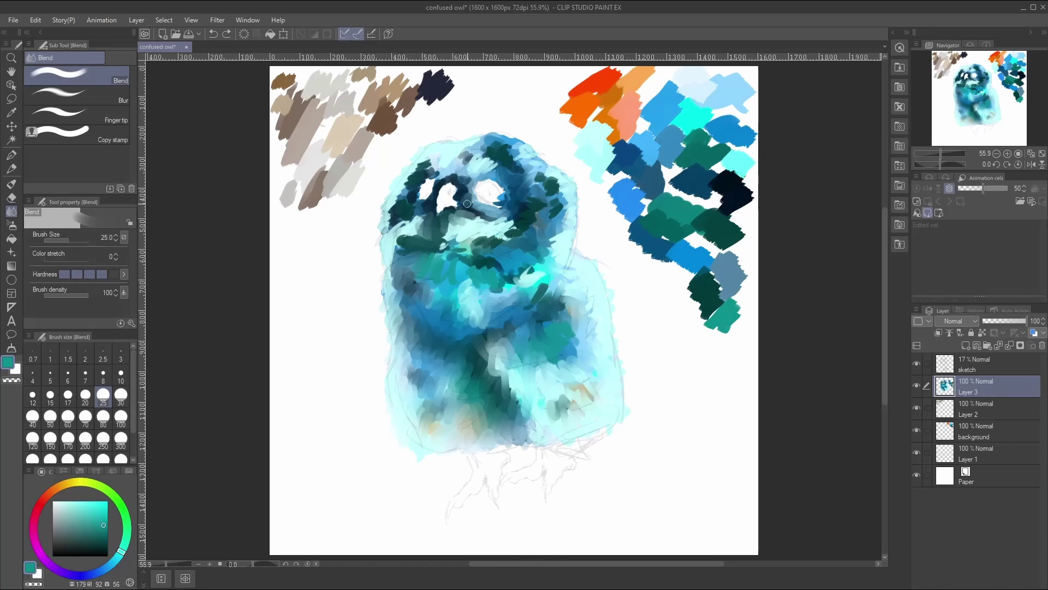
{"action": "mouse_move", "coordinate": [467, 201]}
{"action": "left_mouse_down"}
{"action": "mouse_move", "coordinate": [454, 160]}
{"action": "mouse_move", "coordinate": [450, 176]}
{"action": "mouse_move", "coordinate": [420, 162]}
{"action": "mouse_move", "coordinate": [390, 222]}
{"action": "mouse_move", "coordinate": [393, 203]}
{"action": "mouse_move", "coordinate": [385, 211]}
{"action": "mouse_move", "coordinate": [396, 193]}
{"action": "mouse_move", "coordinate": [405, 237]}
{"action": "mouse_move", "coordinate": [416, 216]}
{"action": "mouse_move", "coordinate": [406, 219]}
{"action": "mouse_move", "coordinate": [489, 154]}
{"action": "mouse_move", "coordinate": [490, 171]}
{"action": "mouse_move", "coordinate": [469, 164]}
{"action": "mouse_move", "coordinate": [502, 140]}
{"action": "mouse_move", "coordinate": [503, 161]}
{"action": "mouse_move", "coordinate": [548, 184]}
{"action": "mouse_move", "coordinate": [560, 208]}
{"action": "mouse_move", "coordinate": [526, 273]}
{"action": "mouse_move", "coordinate": [534, 279]}
{"action": "mouse_move", "coordinate": [506, 287]}
{"action": "mouse_move", "coordinate": [450, 256]}
{"action": "mouse_move", "coordinate": [535, 279]}
{"action": "mouse_move", "coordinate": [449, 261]}
{"action": "mouse_move", "coordinate": [462, 276]}
{"action": "mouse_move", "coordinate": [428, 247]}
{"action": "mouse_move", "coordinate": [399, 246]}
{"action": "mouse_move", "coordinate": [406, 284]}
{"action": "left_mouse_up"}
{"action": "mouse_move", "coordinate": [464, 220]}
{"action": "left_mouse_down"}
{"action": "mouse_move", "coordinate": [508, 224]}
{"action": "mouse_move", "coordinate": [487, 218]}
{"action": "mouse_move", "coordinate": [505, 223]}
{"action": "mouse_move", "coordinate": [482, 243]}
{"action": "mouse_move", "coordinate": [499, 245]}
{"action": "mouse_move", "coordinate": [519, 225]}
{"action": "mouse_move", "coordinate": [516, 213]}
{"action": "mouse_move", "coordinate": [540, 203]}
{"action": "mouse_move", "coordinate": [520, 234]}
{"action": "left_mouse_up"}
{"action": "mouse_move", "coordinate": [474, 264]}
{"action": "left_mouse_down"}
{"action": "mouse_move", "coordinate": [464, 252]}
{"action": "mouse_move", "coordinate": [489, 271]}
{"action": "mouse_move", "coordinate": [464, 235]}
{"action": "mouse_move", "coordinate": [462, 248]}
{"action": "left_mouse_up"}
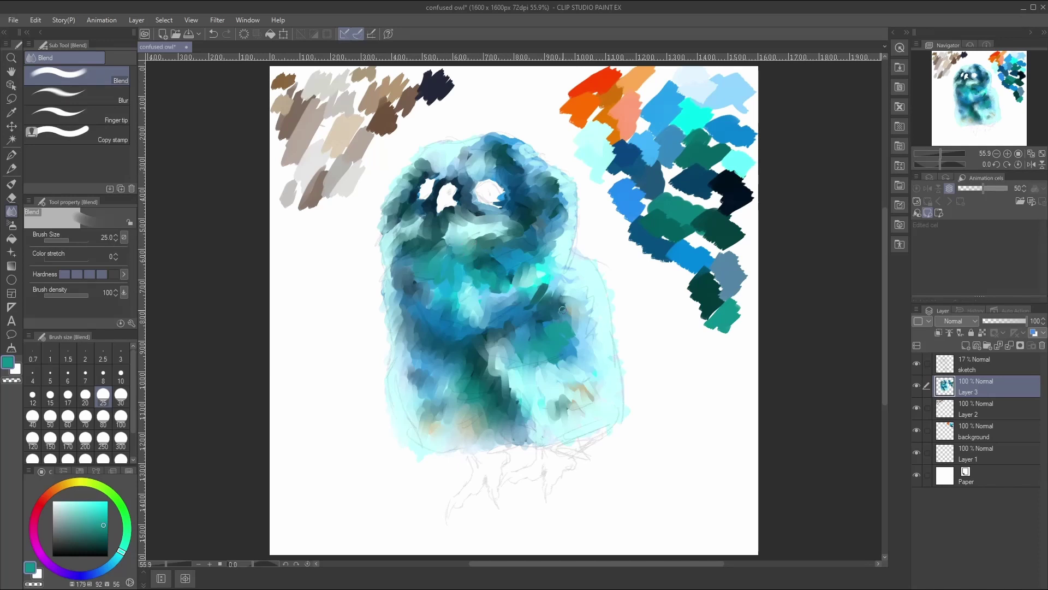
{"action": "mouse_move", "coordinate": [544, 310]}
{"action": "left_mouse_down"}
{"action": "mouse_move", "coordinate": [546, 296]}
{"action": "mouse_move", "coordinate": [536, 304]}
{"action": "left_mouse_up"}
Step: Sample the medium blue swatch and paint the right wing and lower chest with the Oil paint flat brush at size 50
{"action": "left_click", "coordinate": [12, 114]}
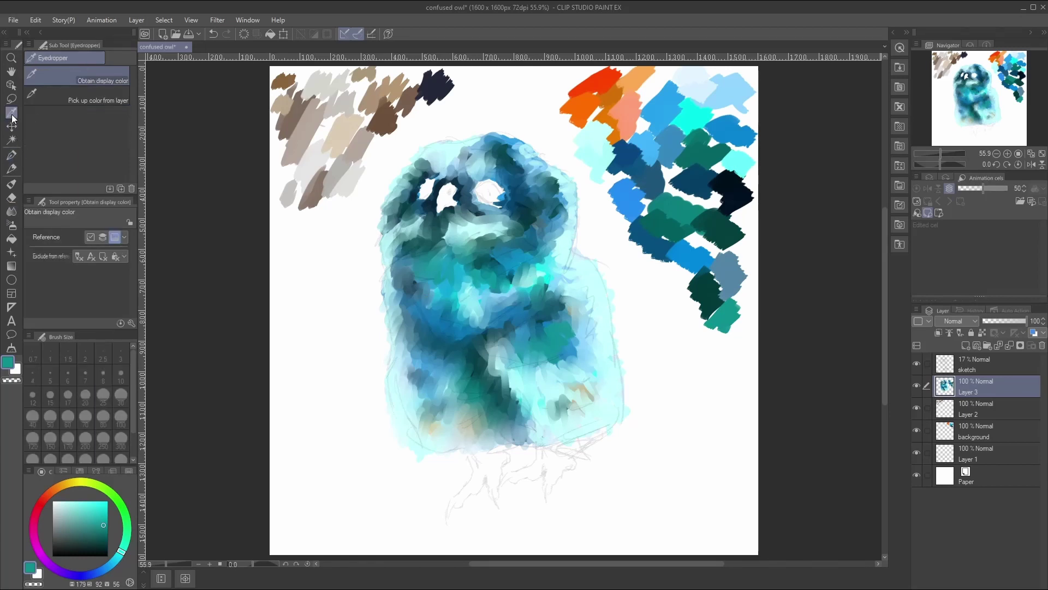
{"action": "left_click", "coordinate": [722, 120]}
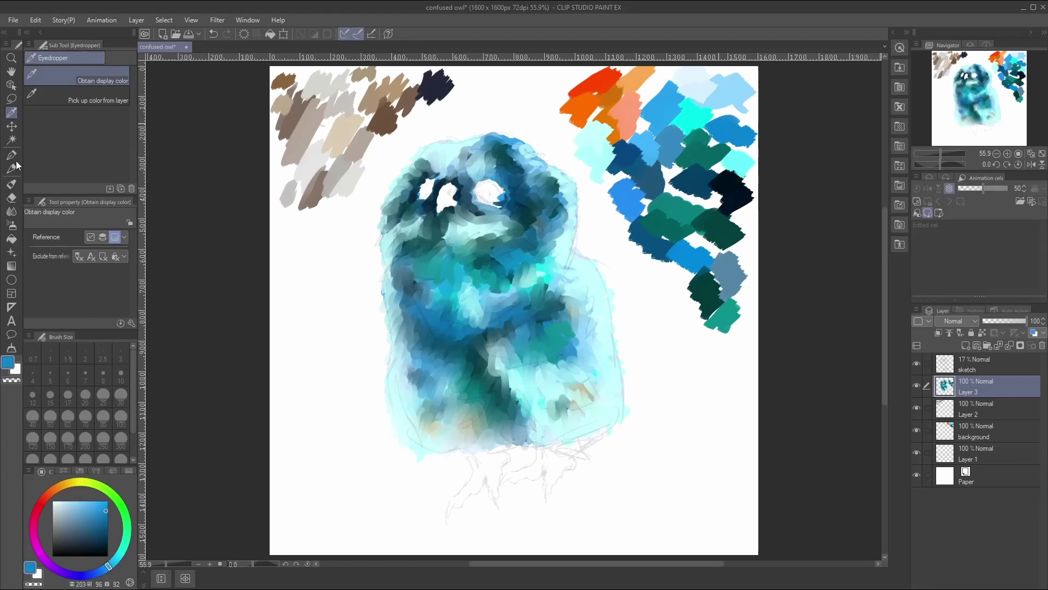
{"action": "left_click", "coordinate": [12, 168]}
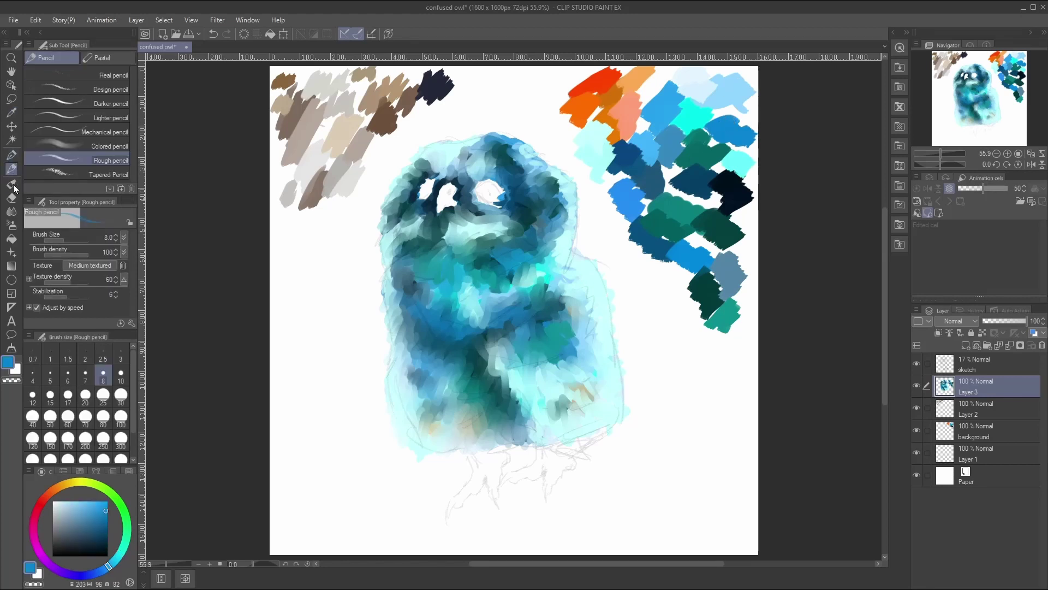
{"action": "left_click", "coordinate": [12, 186]}
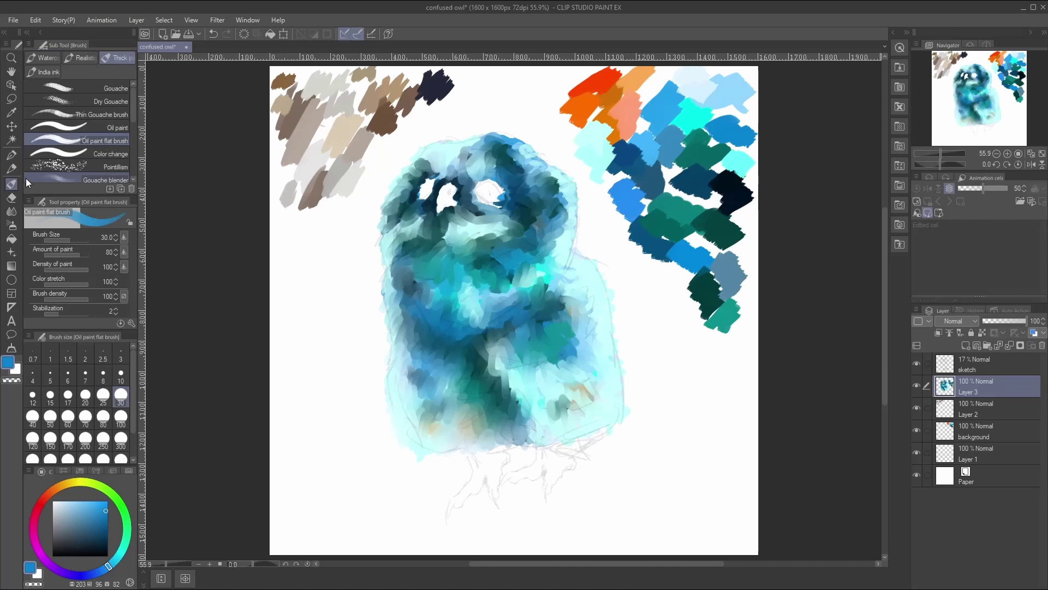
{"action": "left_click", "coordinate": [47, 421]}
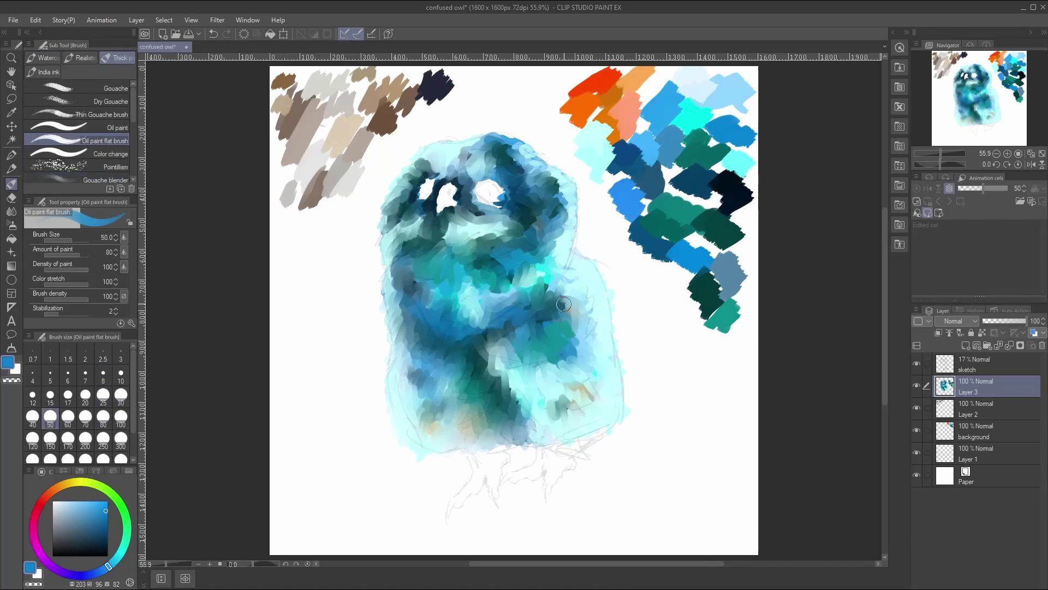
{"action": "mouse_move", "coordinate": [563, 304]}
{"action": "left_mouse_down"}
{"action": "mouse_move", "coordinate": [519, 313]}
{"action": "mouse_move", "coordinate": [551, 329]}
{"action": "mouse_move", "coordinate": [579, 303]}
{"action": "mouse_move", "coordinate": [553, 289]}
{"action": "mouse_move", "coordinate": [574, 333]}
{"action": "mouse_move", "coordinate": [566, 372]}
{"action": "mouse_move", "coordinate": [546, 320]}
{"action": "mouse_move", "coordinate": [532, 326]}
{"action": "mouse_move", "coordinate": [555, 357]}
{"action": "mouse_move", "coordinate": [570, 336]}
{"action": "left_mouse_up"}
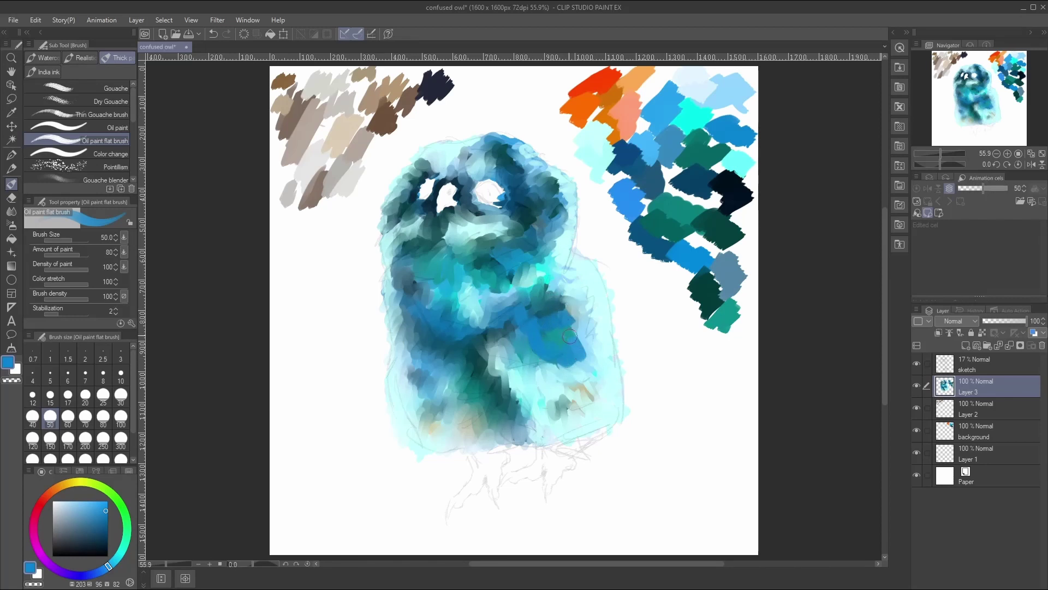
{"action": "mouse_move", "coordinate": [421, 306]}
{"action": "left_mouse_down"}
{"action": "mouse_move", "coordinate": [414, 344]}
{"action": "mouse_move", "coordinate": [426, 354]}
{"action": "mouse_move", "coordinate": [443, 343]}
{"action": "mouse_move", "coordinate": [432, 371]}
{"action": "mouse_move", "coordinate": [467, 350]}
{"action": "left_mouse_up"}
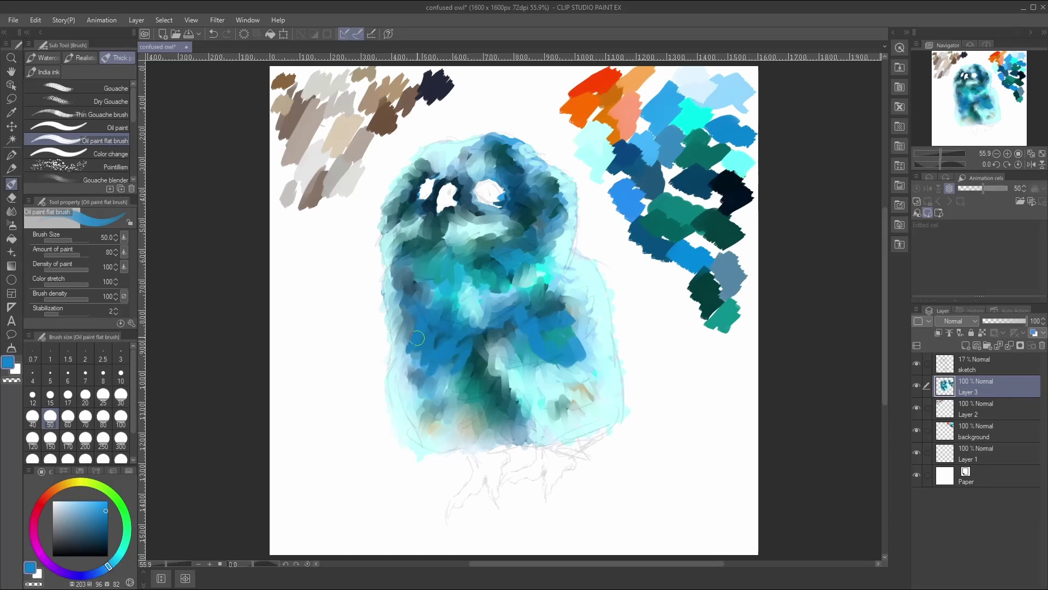
Step: Set the flat brush to size 30 and paint medium blue feather strokes on the left belly, the forehead and both sides of the head
{"action": "left_click", "coordinate": [117, 400]}
{"action": "mouse_move", "coordinate": [399, 345]}
{"action": "left_mouse_down"}
{"action": "mouse_move", "coordinate": [425, 378]}
{"action": "mouse_move", "coordinate": [433, 369]}
{"action": "mouse_move", "coordinate": [472, 368]}
{"action": "left_mouse_up"}
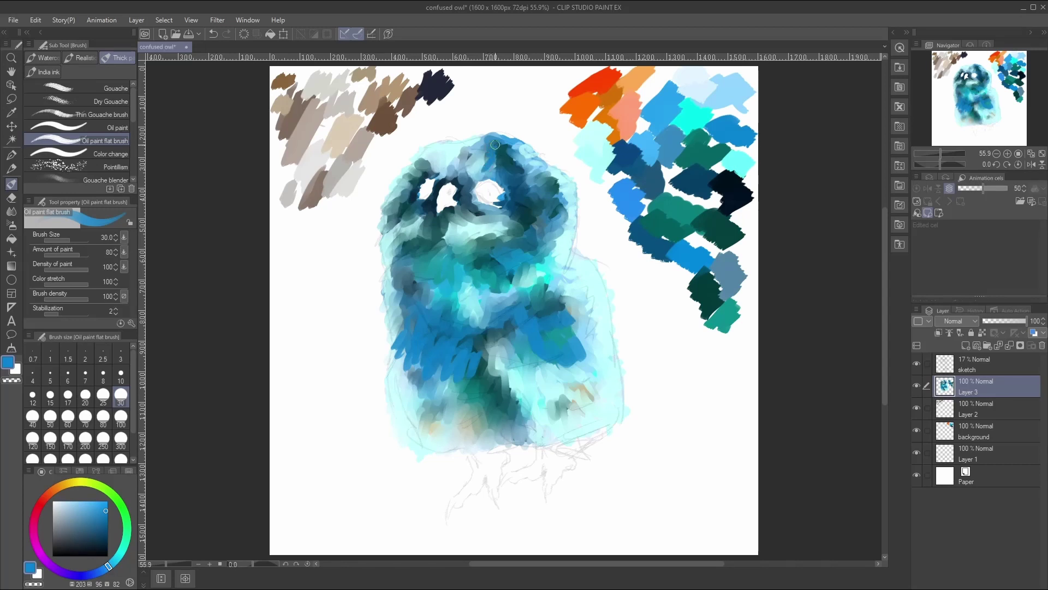
{"action": "left_click_drag", "start_coordinate": [498, 150], "coordinate": [502, 164]}
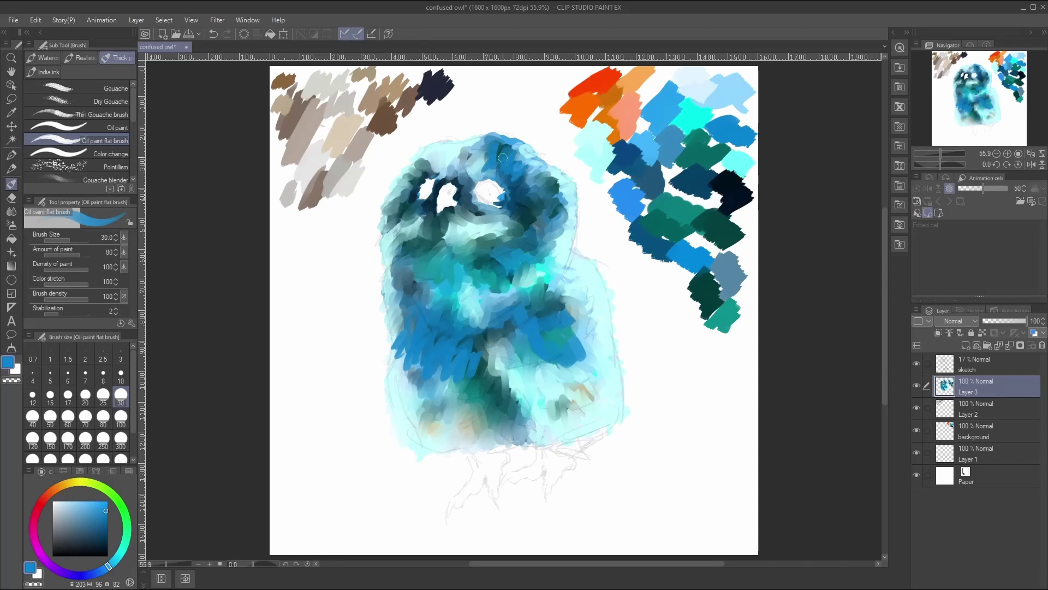
{"action": "mouse_move", "coordinate": [426, 160]}
{"action": "left_mouse_down"}
{"action": "mouse_move", "coordinate": [444, 147]}
{"action": "mouse_move", "coordinate": [455, 148]}
{"action": "mouse_move", "coordinate": [454, 176]}
{"action": "mouse_move", "coordinate": [461, 152]}
{"action": "mouse_move", "coordinate": [463, 175]}
{"action": "mouse_move", "coordinate": [472, 150]}
{"action": "mouse_move", "coordinate": [470, 169]}
{"action": "mouse_move", "coordinate": [486, 164]}
{"action": "mouse_move", "coordinate": [445, 143]}
{"action": "mouse_move", "coordinate": [463, 166]}
{"action": "left_mouse_up"}
{"action": "mouse_move", "coordinate": [436, 145]}
{"action": "left_mouse_down"}
{"action": "mouse_move", "coordinate": [444, 174]}
{"action": "mouse_move", "coordinate": [476, 183]}
{"action": "left_mouse_up"}
{"action": "mouse_move", "coordinate": [411, 205]}
{"action": "left_mouse_down"}
{"action": "mouse_move", "coordinate": [399, 204]}
{"action": "mouse_move", "coordinate": [404, 170]}
{"action": "mouse_move", "coordinate": [420, 167]}
{"action": "left_mouse_up"}
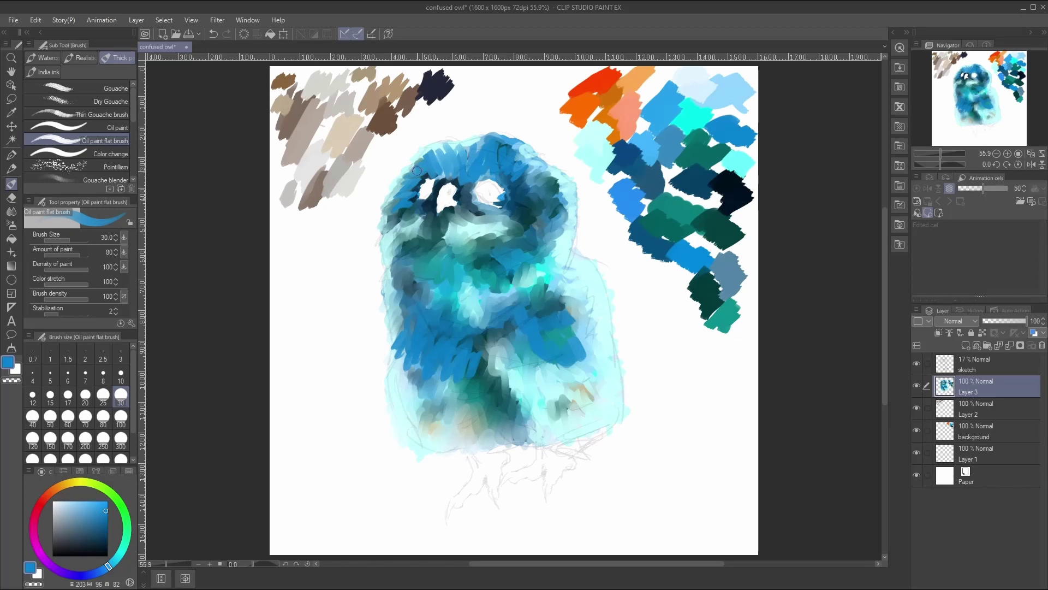
{"action": "mouse_move", "coordinate": [532, 208]}
{"action": "left_mouse_down"}
{"action": "mouse_move", "coordinate": [550, 223]}
{"action": "mouse_move", "coordinate": [539, 187]}
{"action": "mouse_move", "coordinate": [568, 183]}
{"action": "mouse_move", "coordinate": [553, 192]}
{"action": "mouse_move", "coordinate": [560, 215]}
{"action": "left_mouse_up"}
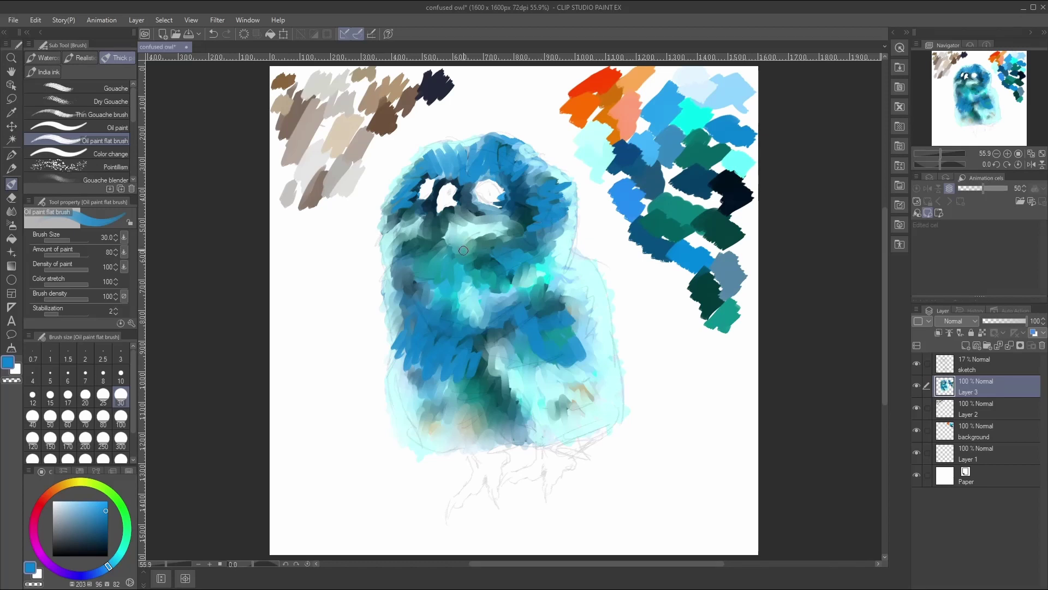
Step: Paint medium blue feather strokes below the eyes, across the chest, over the right wing and down the lower left body
{"action": "mouse_move", "coordinate": [470, 266]}
{"action": "left_mouse_down"}
{"action": "mouse_move", "coordinate": [472, 241]}
{"action": "mouse_move", "coordinate": [481, 252]}
{"action": "mouse_move", "coordinate": [508, 237]}
{"action": "left_mouse_up"}
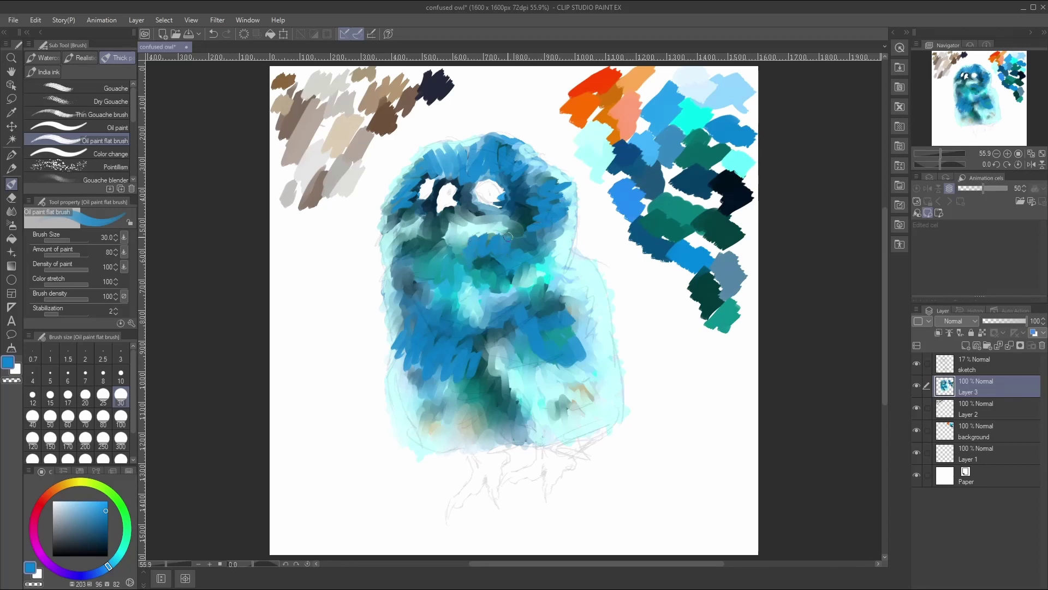
{"action": "mouse_move", "coordinate": [442, 229]}
{"action": "left_mouse_down"}
{"action": "mouse_move", "coordinate": [501, 230]}
{"action": "mouse_move", "coordinate": [419, 228]}
{"action": "mouse_move", "coordinate": [402, 239]}
{"action": "mouse_move", "coordinate": [434, 242]}
{"action": "mouse_move", "coordinate": [426, 232]}
{"action": "mouse_move", "coordinate": [406, 249]}
{"action": "mouse_move", "coordinate": [408, 224]}
{"action": "left_mouse_up"}
{"action": "mouse_move", "coordinate": [468, 301]}
{"action": "left_mouse_down"}
{"action": "mouse_move", "coordinate": [458, 326]}
{"action": "mouse_move", "coordinate": [477, 311]}
{"action": "mouse_move", "coordinate": [480, 333]}
{"action": "mouse_move", "coordinate": [500, 309]}
{"action": "mouse_move", "coordinate": [547, 312]}
{"action": "mouse_move", "coordinate": [481, 302]}
{"action": "mouse_move", "coordinate": [447, 324]}
{"action": "mouse_move", "coordinate": [425, 322]}
{"action": "mouse_move", "coordinate": [442, 305]}
{"action": "mouse_move", "coordinate": [477, 329]}
{"action": "mouse_move", "coordinate": [444, 329]}
{"action": "left_mouse_up"}
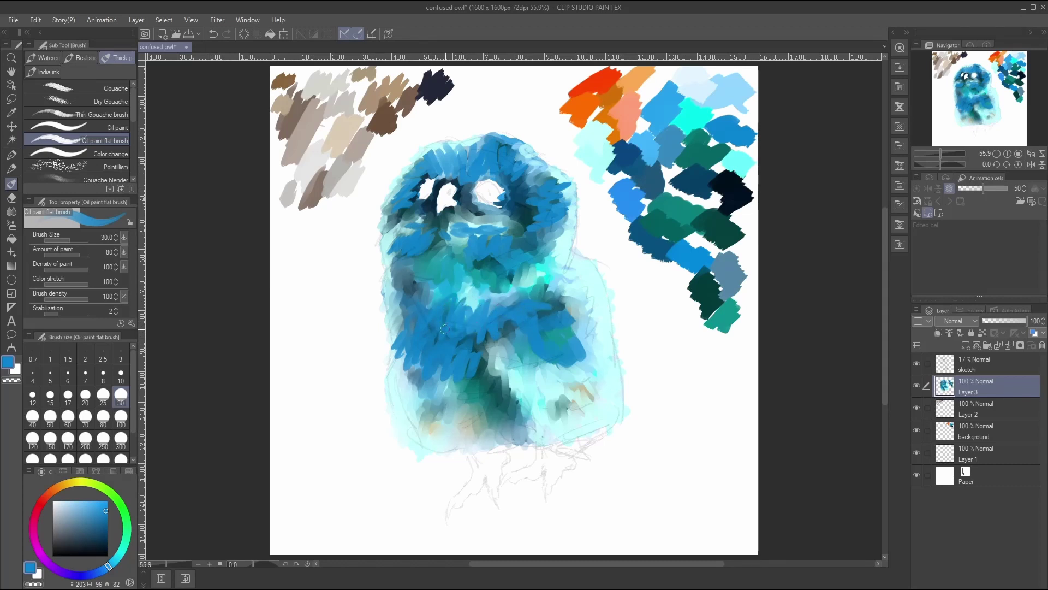
{"action": "mouse_move", "coordinate": [515, 361]}
{"action": "left_mouse_down"}
{"action": "mouse_move", "coordinate": [522, 377]}
{"action": "mouse_move", "coordinate": [550, 364]}
{"action": "mouse_move", "coordinate": [558, 383]}
{"action": "mouse_move", "coordinate": [579, 356]}
{"action": "mouse_move", "coordinate": [585, 365]}
{"action": "mouse_move", "coordinate": [559, 389]}
{"action": "mouse_move", "coordinate": [578, 362]}
{"action": "left_mouse_up"}
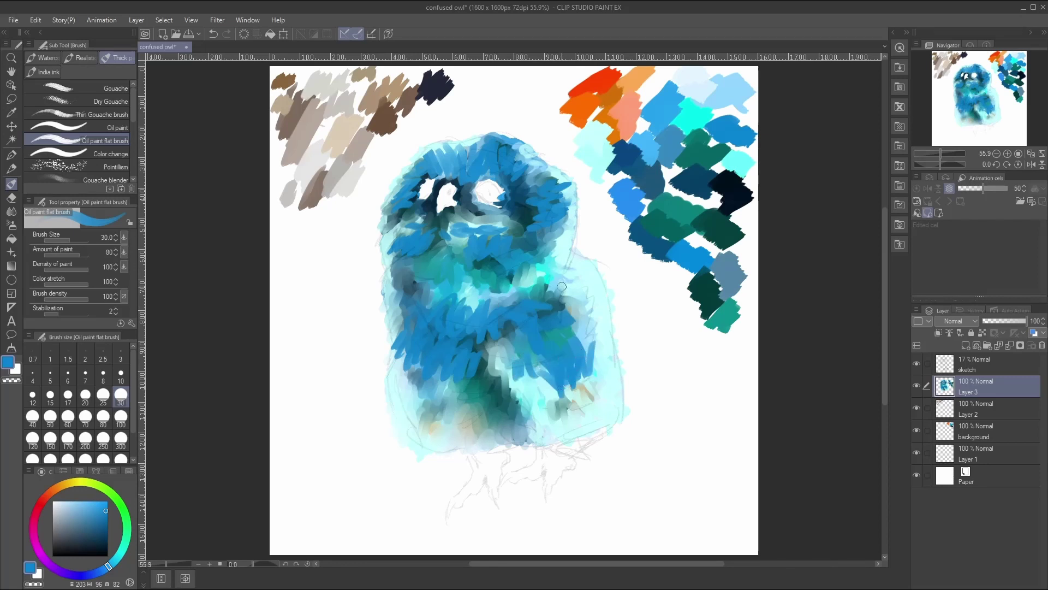
{"action": "mouse_move", "coordinate": [562, 287]}
{"action": "left_mouse_down"}
{"action": "mouse_move", "coordinate": [569, 313]}
{"action": "mouse_move", "coordinate": [576, 293]}
{"action": "mouse_move", "coordinate": [519, 329]}
{"action": "mouse_move", "coordinate": [475, 412]}
{"action": "mouse_move", "coordinate": [471, 365]}
{"action": "mouse_move", "coordinate": [451, 397]}
{"action": "mouse_move", "coordinate": [437, 390]}
{"action": "mouse_move", "coordinate": [438, 369]}
{"action": "mouse_move", "coordinate": [435, 401]}
{"action": "mouse_move", "coordinate": [427, 385]}
{"action": "mouse_move", "coordinate": [406, 407]}
{"action": "mouse_move", "coordinate": [414, 363]}
{"action": "mouse_move", "coordinate": [406, 364]}
{"action": "mouse_move", "coordinate": [410, 394]}
{"action": "mouse_move", "coordinate": [440, 378]}
{"action": "mouse_move", "coordinate": [424, 392]}
{"action": "mouse_move", "coordinate": [403, 359]}
{"action": "mouse_move", "coordinate": [395, 373]}
{"action": "mouse_move", "coordinate": [444, 410]}
{"action": "mouse_move", "coordinate": [412, 324]}
{"action": "mouse_move", "coordinate": [416, 299]}
{"action": "mouse_move", "coordinate": [401, 308]}
{"action": "mouse_move", "coordinate": [403, 289]}
{"action": "mouse_move", "coordinate": [396, 326]}
{"action": "left_mouse_up"}
{"action": "mouse_move", "coordinate": [465, 402]}
{"action": "left_mouse_down"}
{"action": "mouse_move", "coordinate": [507, 431]}
{"action": "mouse_move", "coordinate": [460, 416]}
{"action": "mouse_move", "coordinate": [451, 406]}
{"action": "mouse_move", "coordinate": [462, 390]}
{"action": "mouse_move", "coordinate": [445, 427]}
{"action": "mouse_move", "coordinate": [477, 411]}
{"action": "mouse_move", "coordinate": [476, 434]}
{"action": "left_mouse_up"}
{"action": "mouse_move", "coordinate": [475, 312]}
{"action": "left_mouse_down"}
{"action": "mouse_move", "coordinate": [469, 295]}
{"action": "mouse_move", "coordinate": [488, 267]}
{"action": "left_mouse_up"}
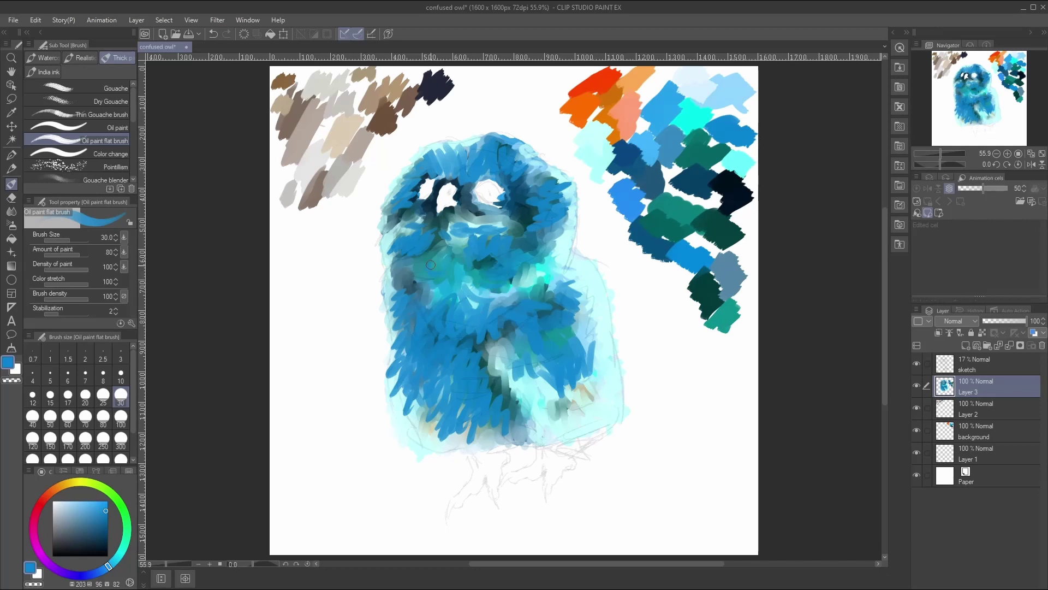
Step: Sample the dark navy swatch and paint shadow strokes with the flat brush in the belly fold, on the right wing and along the left flank
{"action": "left_click", "coordinate": [11, 113]}
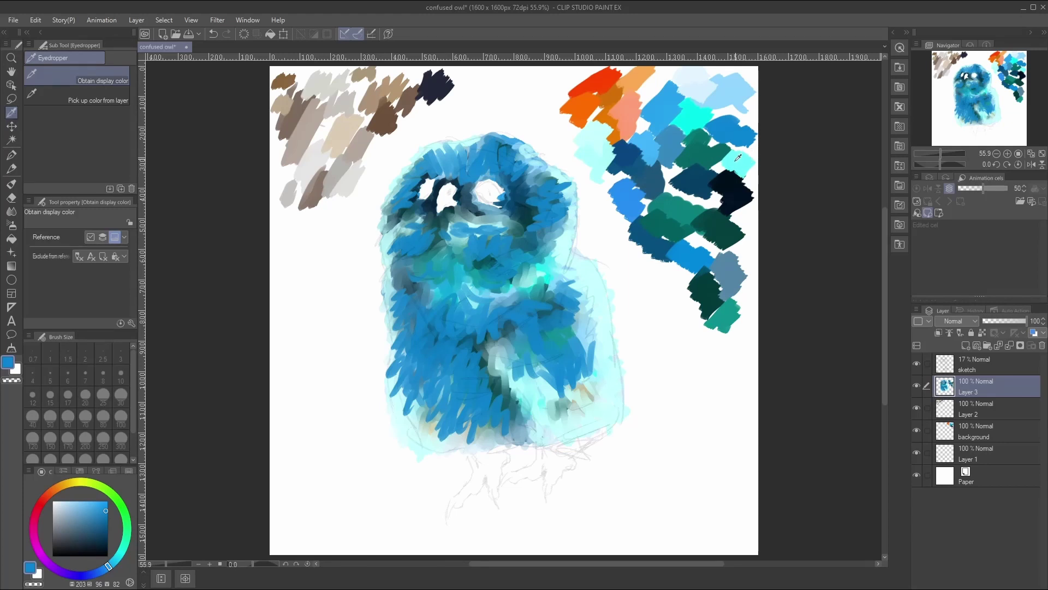
{"action": "left_click", "coordinate": [698, 175]}
{"action": "left_click", "coordinate": [16, 187]}
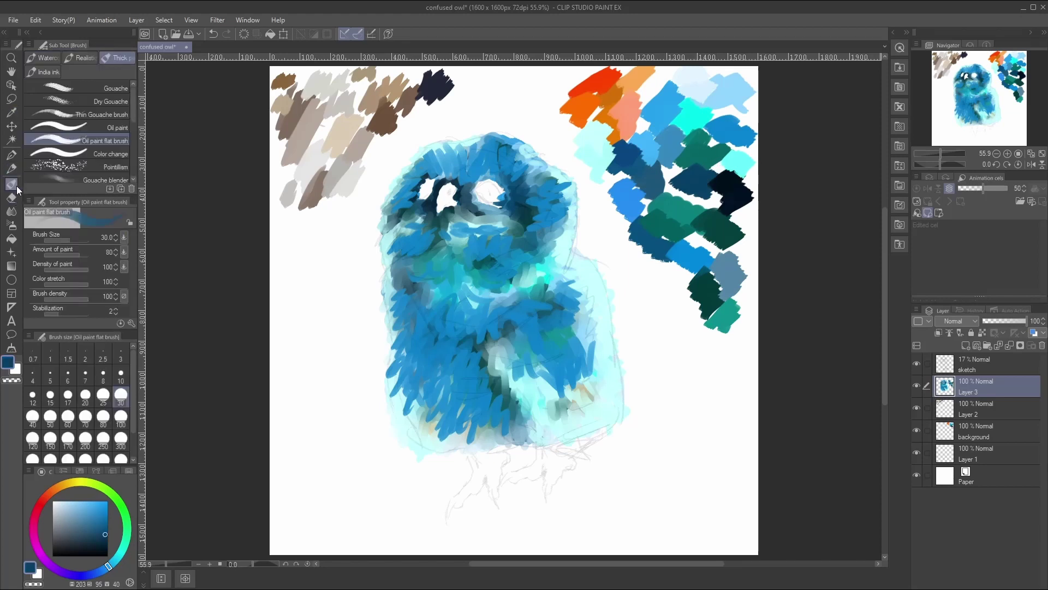
{"action": "mouse_move", "coordinate": [487, 378]}
{"action": "left_mouse_down"}
{"action": "mouse_move", "coordinate": [481, 392]}
{"action": "mouse_move", "coordinate": [496, 396]}
{"action": "mouse_move", "coordinate": [499, 414]}
{"action": "mouse_move", "coordinate": [489, 376]}
{"action": "mouse_move", "coordinate": [484, 386]}
{"action": "mouse_move", "coordinate": [473, 378]}
{"action": "left_mouse_up"}
{"action": "mouse_move", "coordinate": [503, 335]}
{"action": "left_mouse_down"}
{"action": "mouse_move", "coordinate": [492, 331]}
{"action": "mouse_move", "coordinate": [518, 328]}
{"action": "mouse_move", "coordinate": [480, 357]}
{"action": "mouse_move", "coordinate": [482, 372]}
{"action": "mouse_move", "coordinate": [479, 350]}
{"action": "mouse_move", "coordinate": [463, 391]}
{"action": "left_mouse_up"}
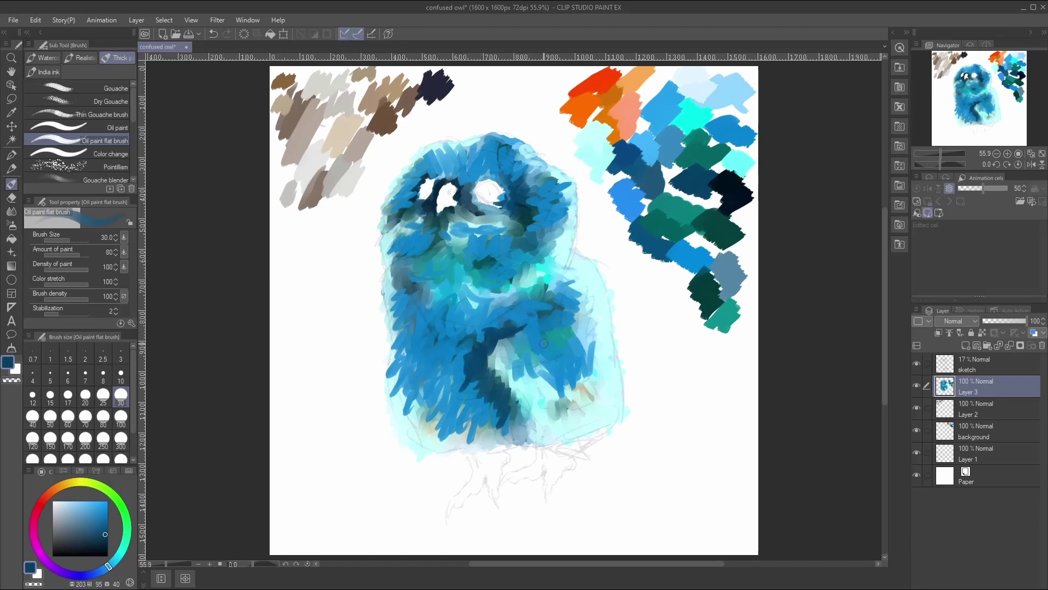
{"action": "mouse_move", "coordinate": [544, 343]}
{"action": "left_mouse_down"}
{"action": "mouse_move", "coordinate": [540, 354]}
{"action": "mouse_move", "coordinate": [550, 350]}
{"action": "left_mouse_up"}
{"action": "mouse_move", "coordinate": [420, 294]}
{"action": "left_mouse_down"}
{"action": "mouse_move", "coordinate": [425, 328]}
{"action": "mouse_move", "coordinate": [446, 350]}
{"action": "mouse_move", "coordinate": [469, 341]}
{"action": "mouse_move", "coordinate": [464, 352]}
{"action": "mouse_move", "coordinate": [400, 302]}
{"action": "mouse_move", "coordinate": [399, 313]}
{"action": "mouse_move", "coordinate": [420, 303]}
{"action": "mouse_move", "coordinate": [403, 276]}
{"action": "mouse_move", "coordinate": [412, 289]}
{"action": "left_mouse_up"}
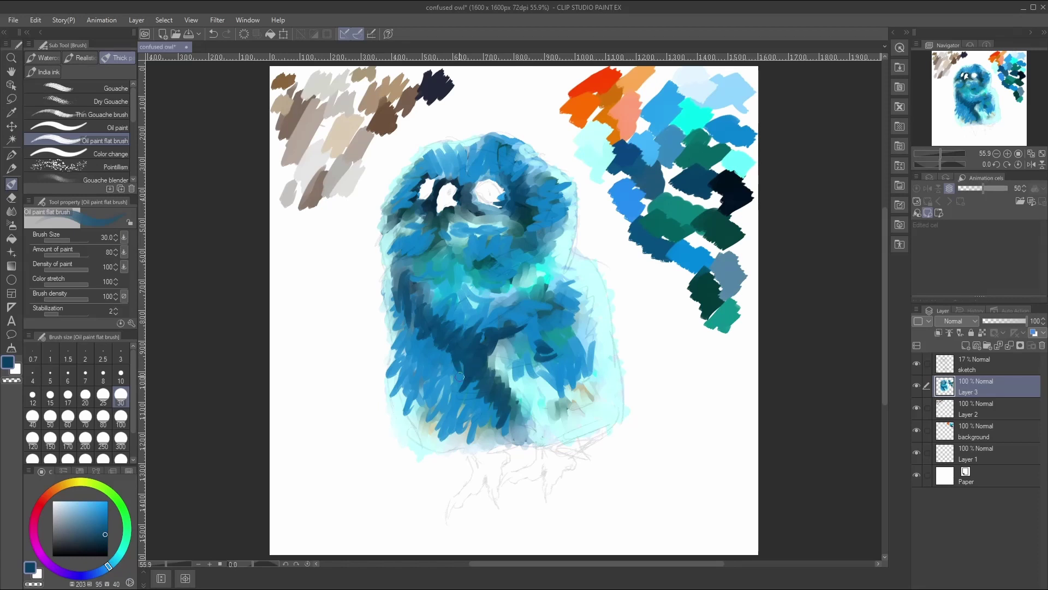
Step: Paint dark navy strokes in the belly fold, then around the left eye and over the forehead with the flat brush at size 20
{"action": "mouse_move", "coordinate": [459, 376]}
{"action": "left_mouse_down"}
{"action": "mouse_move", "coordinate": [445, 401]}
{"action": "mouse_move", "coordinate": [452, 363]}
{"action": "mouse_move", "coordinate": [454, 389]}
{"action": "mouse_move", "coordinate": [468, 352]}
{"action": "mouse_move", "coordinate": [472, 378]}
{"action": "mouse_move", "coordinate": [459, 362]}
{"action": "mouse_move", "coordinate": [454, 384]}
{"action": "mouse_move", "coordinate": [445, 350]}
{"action": "mouse_move", "coordinate": [440, 404]}
{"action": "left_mouse_up"}
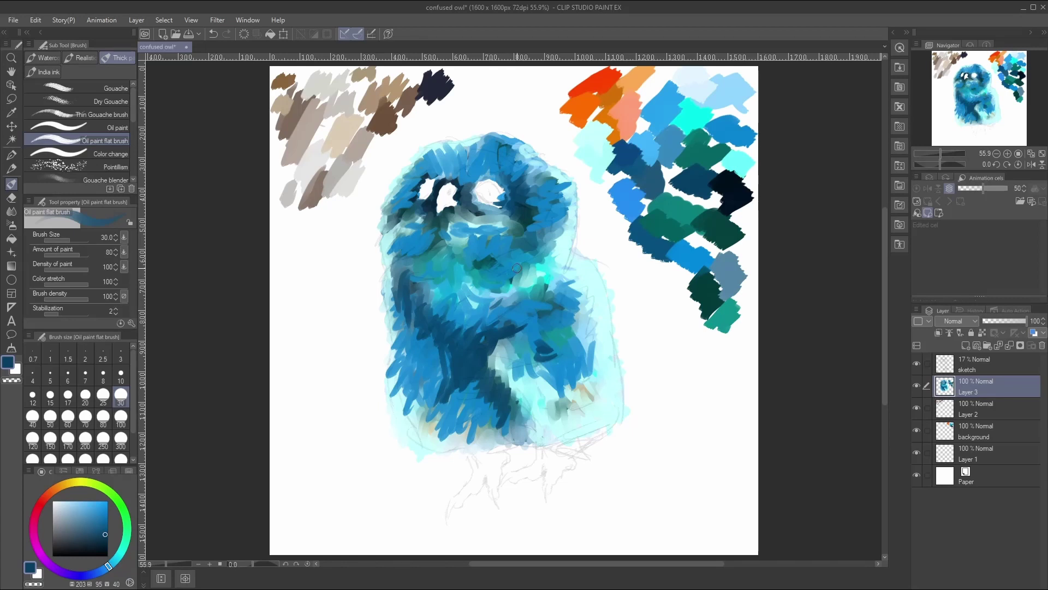
{"action": "left_click", "coordinate": [87, 399]}
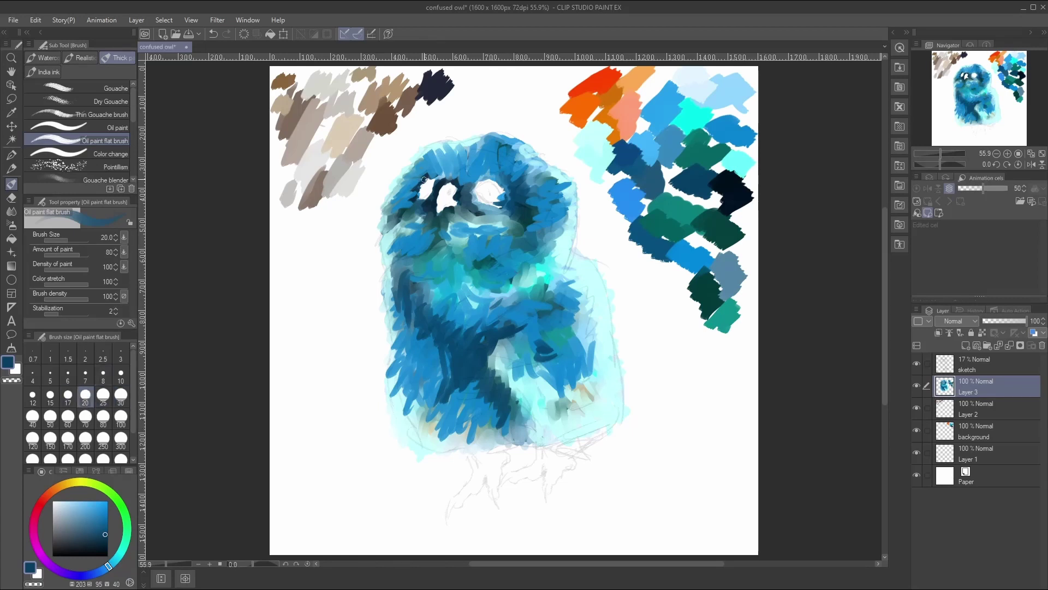
{"action": "left_click_drag", "start_coordinate": [419, 174], "coordinate": [421, 182]}
{"action": "mouse_move", "coordinate": [415, 183]}
{"action": "left_mouse_down"}
{"action": "mouse_move", "coordinate": [401, 198]}
{"action": "mouse_move", "coordinate": [429, 207]}
{"action": "left_mouse_up"}
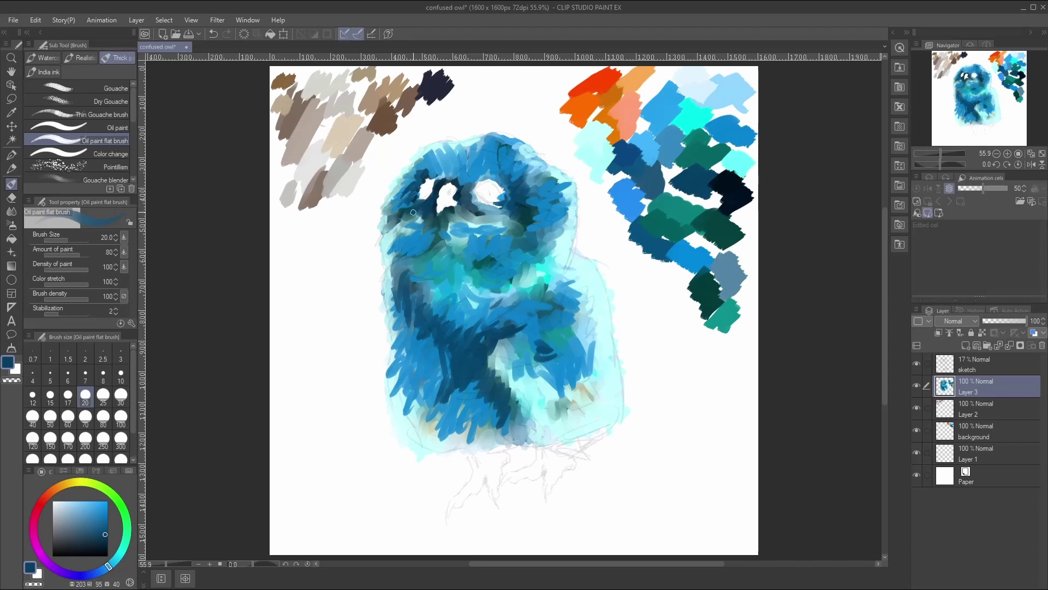
{"action": "mouse_move", "coordinate": [406, 210]}
{"action": "left_mouse_down"}
{"action": "mouse_move", "coordinate": [395, 221]}
{"action": "mouse_move", "coordinate": [428, 211]}
{"action": "mouse_move", "coordinate": [423, 228]}
{"action": "left_mouse_up"}
{"action": "mouse_move", "coordinate": [439, 160]}
{"action": "left_mouse_down"}
{"action": "mouse_move", "coordinate": [484, 150]}
{"action": "mouse_move", "coordinate": [485, 160]}
{"action": "mouse_move", "coordinate": [518, 149]}
{"action": "mouse_move", "coordinate": [546, 171]}
{"action": "mouse_move", "coordinate": [512, 158]}
{"action": "mouse_move", "coordinate": [525, 180]}
{"action": "mouse_move", "coordinate": [505, 153]}
{"action": "mouse_move", "coordinate": [515, 160]}
{"action": "mouse_move", "coordinate": [502, 207]}
{"action": "mouse_move", "coordinate": [530, 201]}
{"action": "mouse_move", "coordinate": [536, 229]}
{"action": "mouse_move", "coordinate": [462, 202]}
{"action": "left_mouse_up"}
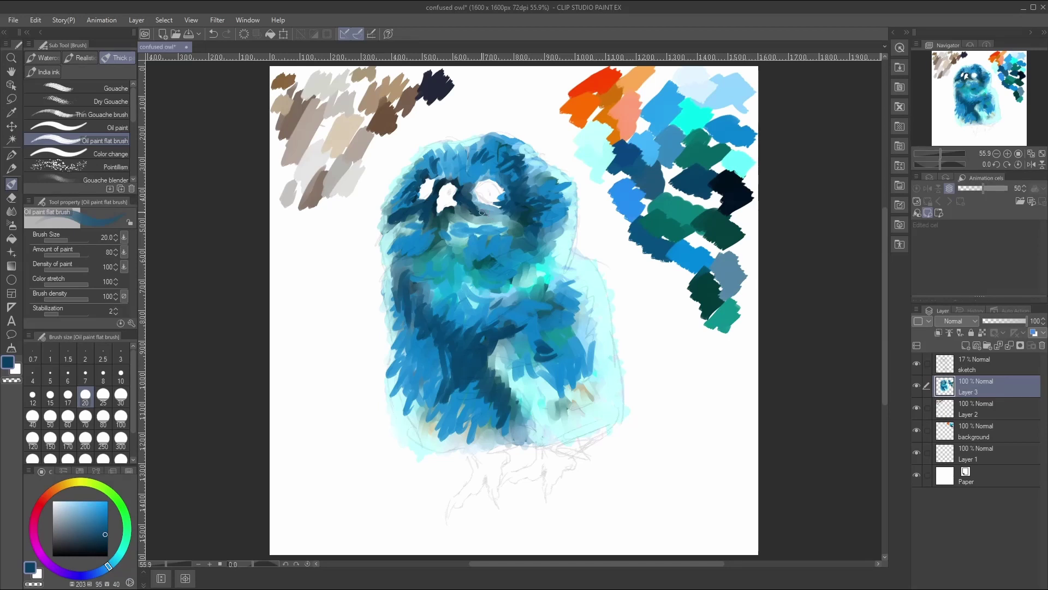
Step: Paint dark navy feather strokes under the eyes, on the upper chest and along the chin line
{"action": "left_click_drag", "start_coordinate": [456, 207], "coordinate": [497, 215]}
{"action": "mouse_move", "coordinate": [536, 262]}
{"action": "left_mouse_down"}
{"action": "mouse_move", "coordinate": [518, 329]}
{"action": "mouse_move", "coordinate": [537, 322]}
{"action": "mouse_move", "coordinate": [502, 320]}
{"action": "left_mouse_up"}
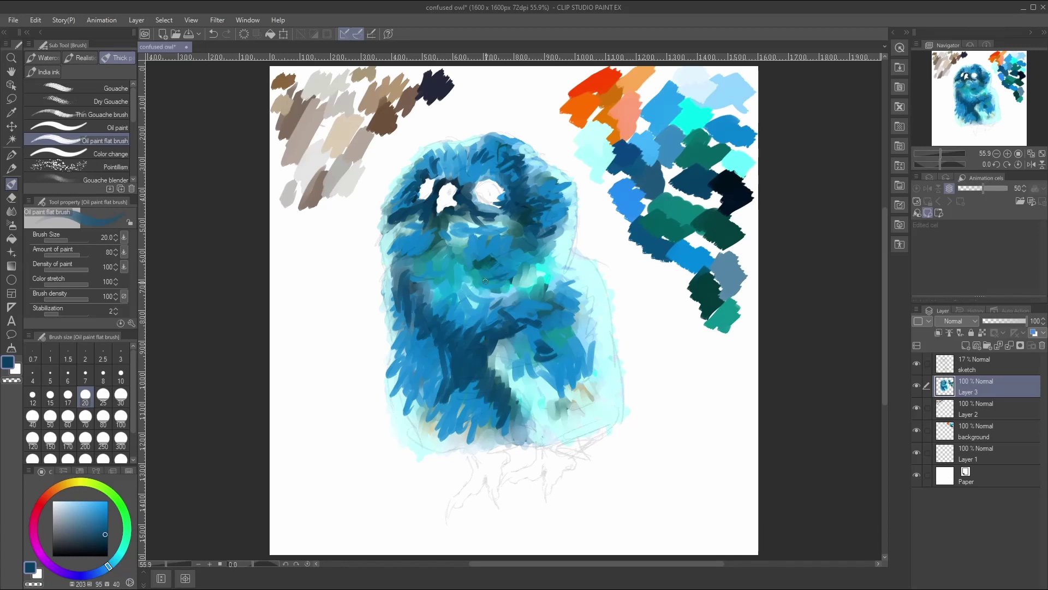
{"action": "left_click_drag", "start_coordinate": [484, 279], "coordinate": [518, 278]}
Step: Soften the belly fold, lower left belly and left flank with the Blend tool at size 25
{"action": "left_click", "coordinate": [15, 116]}
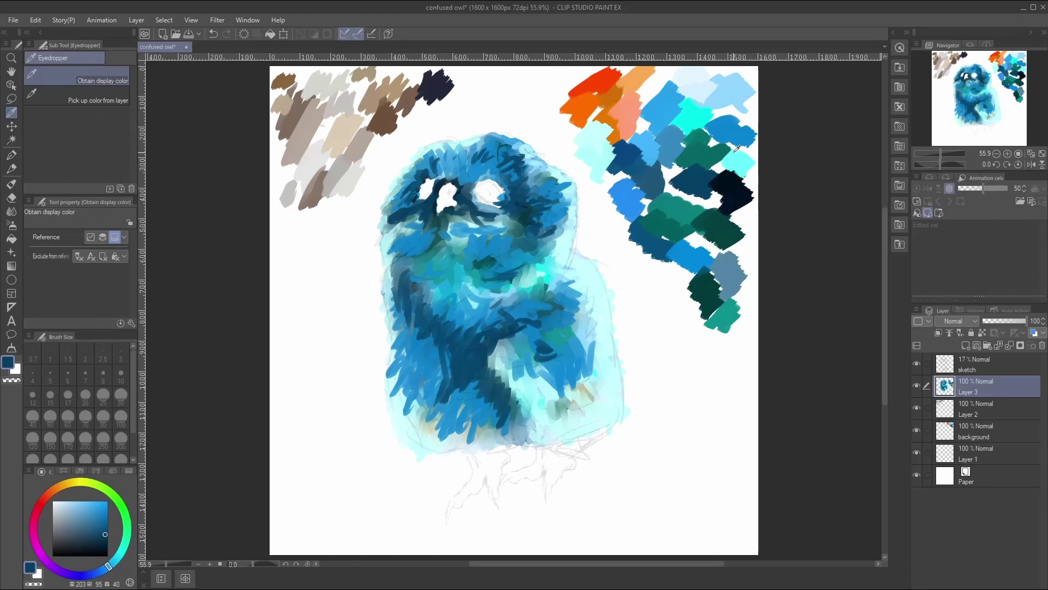
{"action": "left_click", "coordinate": [11, 211]}
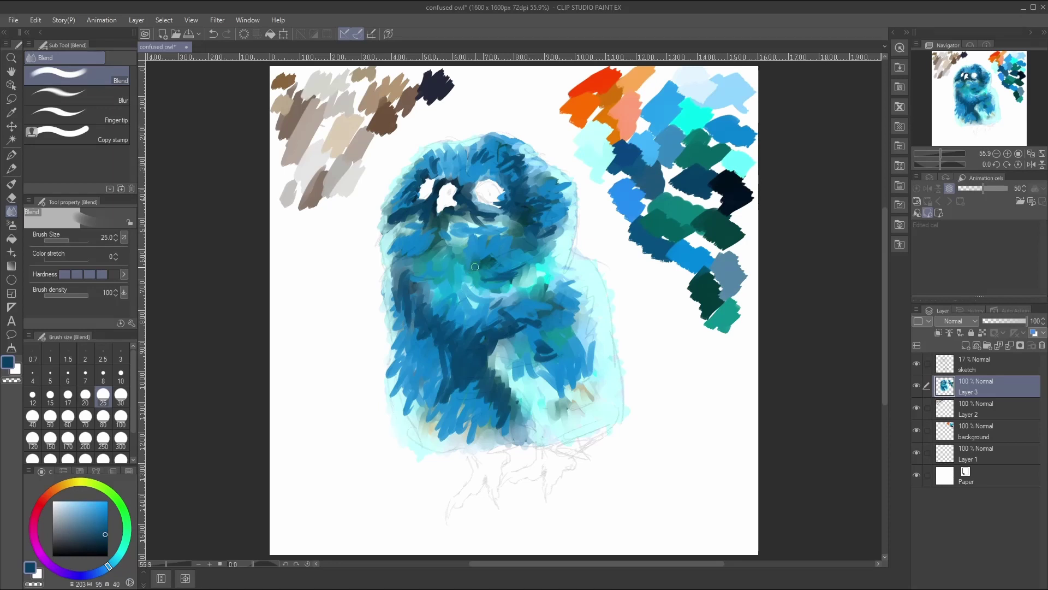
{"action": "mouse_move", "coordinate": [486, 350]}
{"action": "left_mouse_down"}
{"action": "mouse_move", "coordinate": [474, 382]}
{"action": "mouse_move", "coordinate": [494, 384]}
{"action": "mouse_move", "coordinate": [498, 428]}
{"action": "left_mouse_up"}
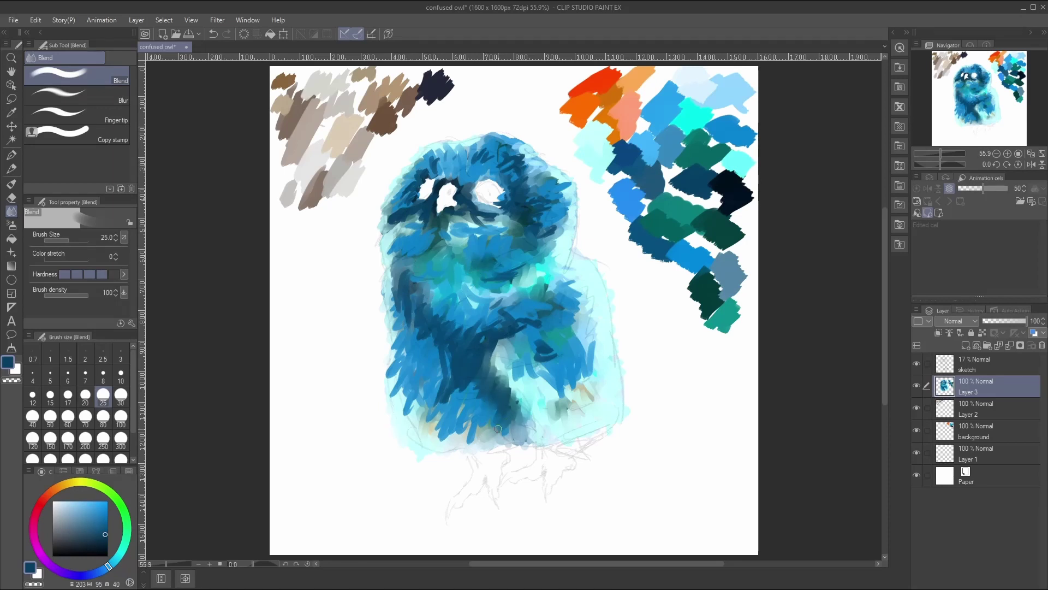
{"action": "mouse_move", "coordinate": [466, 398]}
{"action": "left_mouse_down"}
{"action": "mouse_move", "coordinate": [440, 413]}
{"action": "mouse_move", "coordinate": [483, 423]}
{"action": "mouse_move", "coordinate": [470, 434]}
{"action": "mouse_move", "coordinate": [470, 422]}
{"action": "mouse_move", "coordinate": [453, 415]}
{"action": "mouse_move", "coordinate": [420, 438]}
{"action": "mouse_move", "coordinate": [423, 406]}
{"action": "mouse_move", "coordinate": [412, 423]}
{"action": "mouse_move", "coordinate": [407, 413]}
{"action": "mouse_move", "coordinate": [446, 346]}
{"action": "mouse_move", "coordinate": [436, 401]}
{"action": "mouse_move", "coordinate": [455, 379]}
{"action": "mouse_move", "coordinate": [457, 400]}
{"action": "mouse_move", "coordinate": [466, 398]}
{"action": "mouse_move", "coordinate": [510, 313]}
{"action": "mouse_move", "coordinate": [475, 404]}
{"action": "mouse_move", "coordinate": [458, 348]}
{"action": "mouse_move", "coordinate": [438, 356]}
{"action": "mouse_move", "coordinate": [439, 384]}
{"action": "mouse_move", "coordinate": [445, 350]}
{"action": "mouse_move", "coordinate": [422, 371]}
{"action": "mouse_move", "coordinate": [428, 351]}
{"action": "mouse_move", "coordinate": [399, 341]}
{"action": "left_mouse_up"}
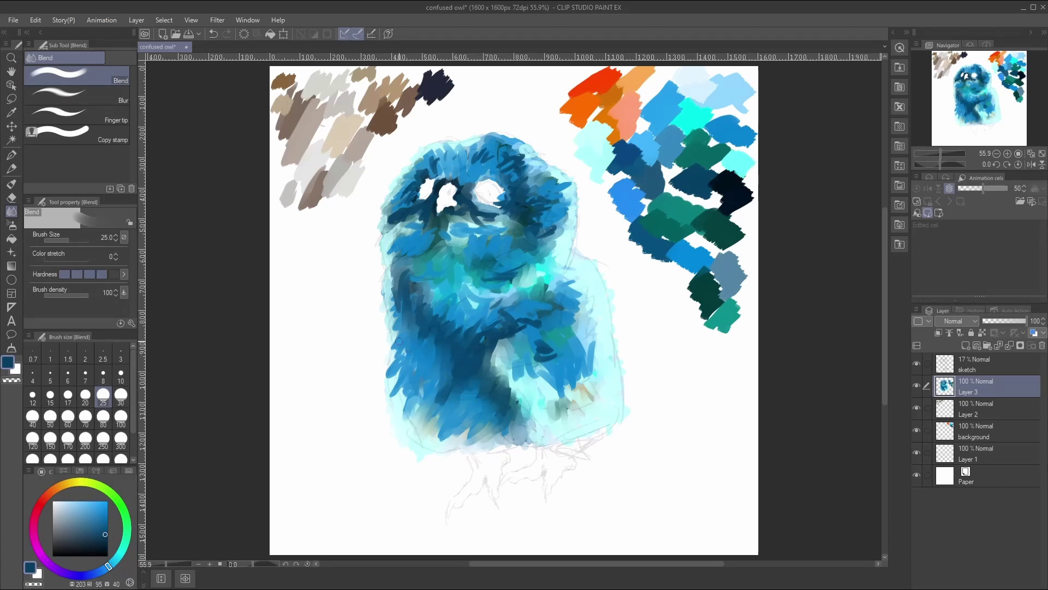
{"action": "mouse_move", "coordinate": [403, 290]}
{"action": "left_mouse_down"}
{"action": "mouse_move", "coordinate": [387, 308]}
{"action": "mouse_move", "coordinate": [397, 297]}
{"action": "mouse_move", "coordinate": [393, 344]}
{"action": "left_mouse_up"}
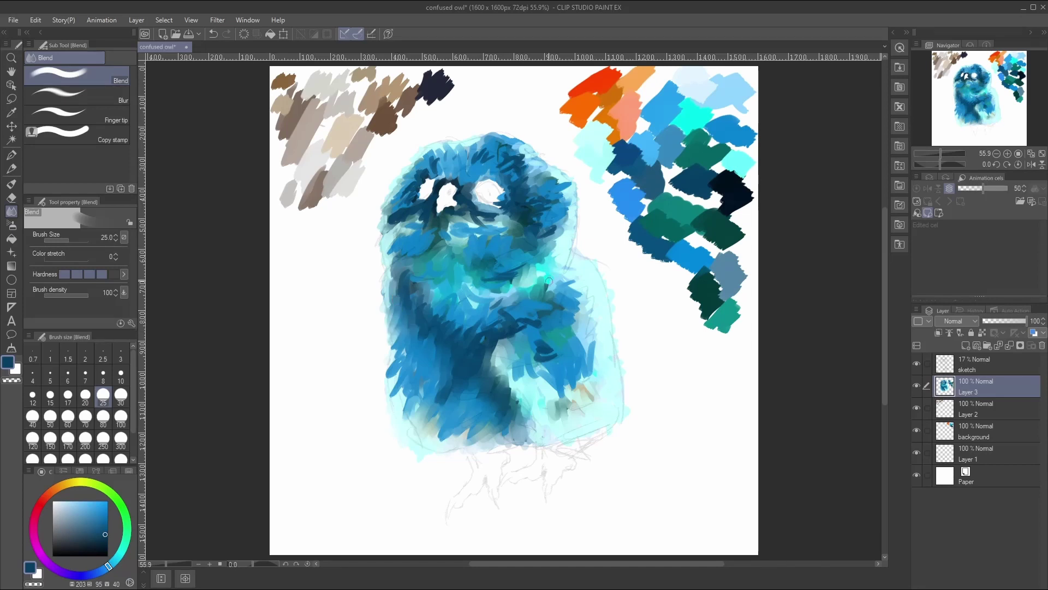
{"action": "mouse_move", "coordinate": [467, 341]}
{"action": "left_mouse_down"}
{"action": "mouse_move", "coordinate": [453, 344]}
{"action": "mouse_move", "coordinate": [434, 318]}
{"action": "left_mouse_up"}
Step: Blend the strokes on the left cheek, below the eyes, along the chin and across the right wing
{"action": "mouse_move", "coordinate": [421, 229]}
{"action": "left_mouse_down"}
{"action": "mouse_move", "coordinate": [393, 245]}
{"action": "mouse_move", "coordinate": [404, 240]}
{"action": "mouse_move", "coordinate": [388, 235]}
{"action": "left_mouse_up"}
{"action": "mouse_move", "coordinate": [461, 226]}
{"action": "left_mouse_down"}
{"action": "mouse_move", "coordinate": [495, 222]}
{"action": "mouse_move", "coordinate": [514, 232]}
{"action": "mouse_move", "coordinate": [485, 252]}
{"action": "mouse_move", "coordinate": [449, 227]}
{"action": "left_mouse_up"}
{"action": "mouse_move", "coordinate": [510, 264]}
{"action": "left_mouse_down"}
{"action": "mouse_move", "coordinate": [479, 265]}
{"action": "mouse_move", "coordinate": [522, 275]}
{"action": "mouse_move", "coordinate": [536, 221]}
{"action": "mouse_move", "coordinate": [525, 253]}
{"action": "mouse_move", "coordinate": [567, 235]}
{"action": "left_mouse_up"}
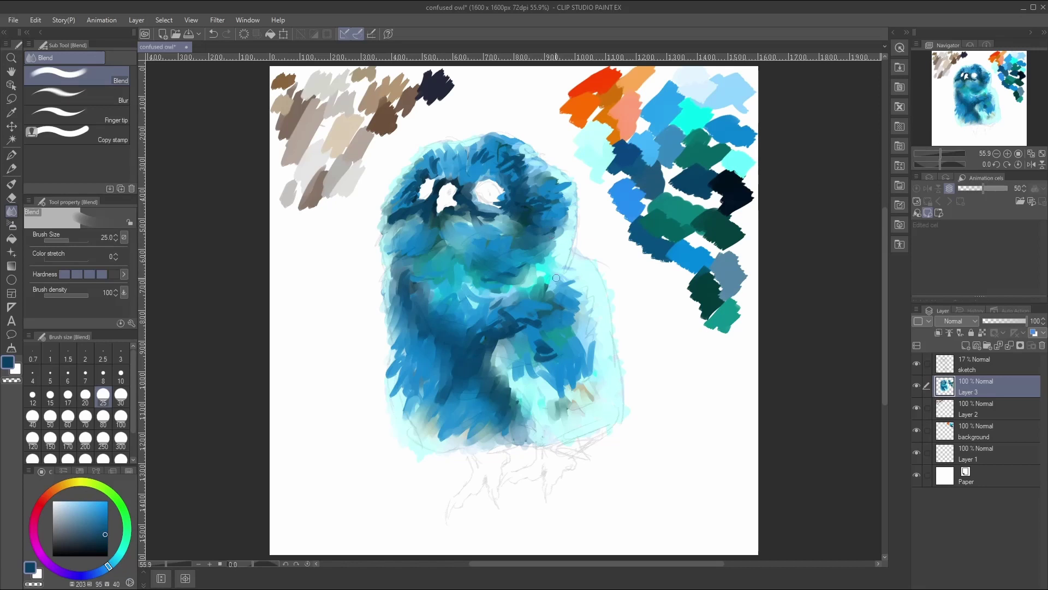
{"action": "mouse_move", "coordinate": [556, 278]}
{"action": "left_mouse_down"}
{"action": "mouse_move", "coordinate": [527, 297]}
{"action": "mouse_move", "coordinate": [569, 309]}
{"action": "mouse_move", "coordinate": [564, 316]}
{"action": "mouse_move", "coordinate": [562, 300]}
{"action": "mouse_move", "coordinate": [525, 309]}
{"action": "mouse_move", "coordinate": [540, 320]}
{"action": "mouse_move", "coordinate": [499, 321]}
{"action": "mouse_move", "coordinate": [516, 336]}
{"action": "mouse_move", "coordinate": [487, 329]}
{"action": "mouse_move", "coordinate": [537, 334]}
{"action": "mouse_move", "coordinate": [561, 360]}
{"action": "mouse_move", "coordinate": [553, 374]}
{"action": "mouse_move", "coordinate": [510, 369]}
{"action": "mouse_move", "coordinate": [545, 364]}
{"action": "mouse_move", "coordinate": [554, 383]}
{"action": "mouse_move", "coordinate": [588, 332]}
{"action": "mouse_move", "coordinate": [581, 359]}
{"action": "mouse_move", "coordinate": [585, 342]}
{"action": "mouse_move", "coordinate": [607, 358]}
{"action": "left_mouse_up"}
Step: Blend the strokes across the forehead, around both eyes, over the muzzle and along the top of the head
{"action": "mouse_move", "coordinate": [422, 191]}
{"action": "left_mouse_down"}
{"action": "mouse_move", "coordinate": [422, 160]}
{"action": "mouse_move", "coordinate": [388, 219]}
{"action": "mouse_move", "coordinate": [424, 200]}
{"action": "mouse_move", "coordinate": [400, 228]}
{"action": "mouse_move", "coordinate": [438, 171]}
{"action": "mouse_move", "coordinate": [467, 168]}
{"action": "mouse_move", "coordinate": [465, 146]}
{"action": "mouse_move", "coordinate": [473, 163]}
{"action": "mouse_move", "coordinate": [489, 152]}
{"action": "mouse_move", "coordinate": [564, 186]}
{"action": "mouse_move", "coordinate": [549, 194]}
{"action": "mouse_move", "coordinate": [559, 176]}
{"action": "mouse_move", "coordinate": [564, 200]}
{"action": "left_mouse_up"}
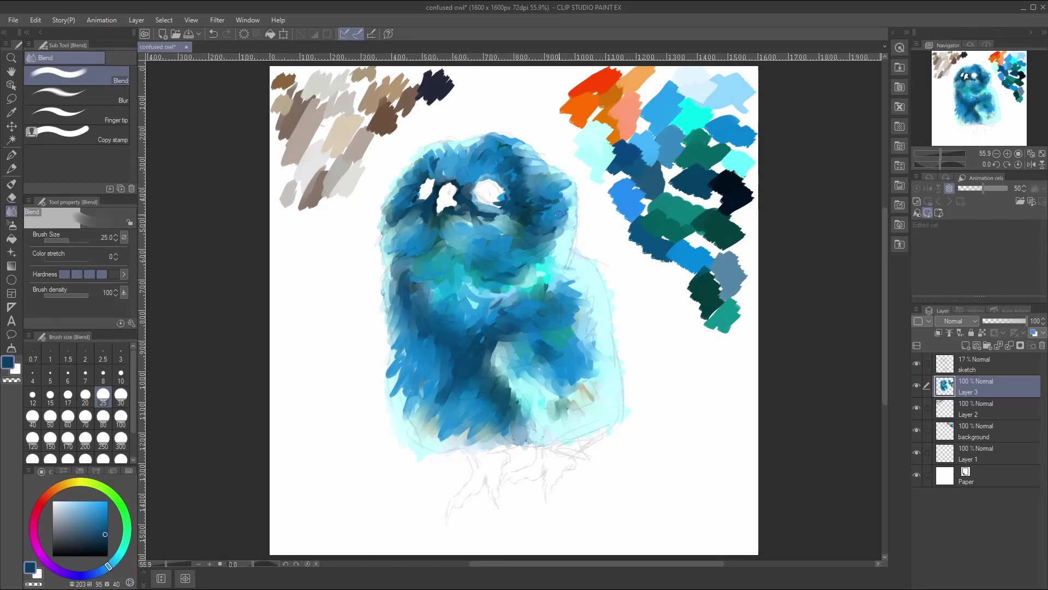
{"action": "mouse_move", "coordinate": [540, 240]}
{"action": "left_mouse_down"}
{"action": "mouse_move", "coordinate": [563, 248]}
{"action": "mouse_move", "coordinate": [541, 234]}
{"action": "mouse_move", "coordinate": [559, 241]}
{"action": "mouse_move", "coordinate": [549, 263]}
{"action": "mouse_move", "coordinate": [518, 249]}
{"action": "mouse_move", "coordinate": [522, 272]}
{"action": "mouse_move", "coordinate": [511, 271]}
{"action": "mouse_move", "coordinate": [485, 244]}
{"action": "left_mouse_up"}
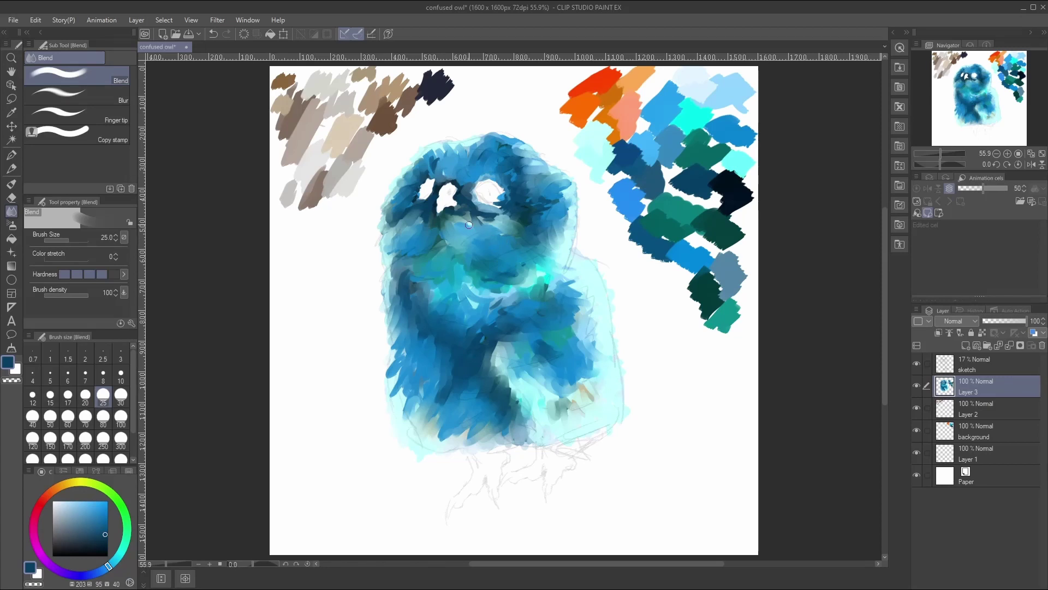
{"action": "mouse_move", "coordinate": [451, 214]}
{"action": "left_mouse_down"}
{"action": "mouse_move", "coordinate": [480, 231]}
{"action": "mouse_move", "coordinate": [458, 201]}
{"action": "mouse_move", "coordinate": [495, 226]}
{"action": "mouse_move", "coordinate": [492, 212]}
{"action": "mouse_move", "coordinate": [495, 224]}
{"action": "mouse_move", "coordinate": [508, 216]}
{"action": "mouse_move", "coordinate": [475, 195]}
{"action": "mouse_move", "coordinate": [469, 205]}
{"action": "mouse_move", "coordinate": [490, 214]}
{"action": "mouse_move", "coordinate": [476, 195]}
{"action": "mouse_move", "coordinate": [505, 214]}
{"action": "mouse_move", "coordinate": [525, 168]}
{"action": "left_mouse_up"}
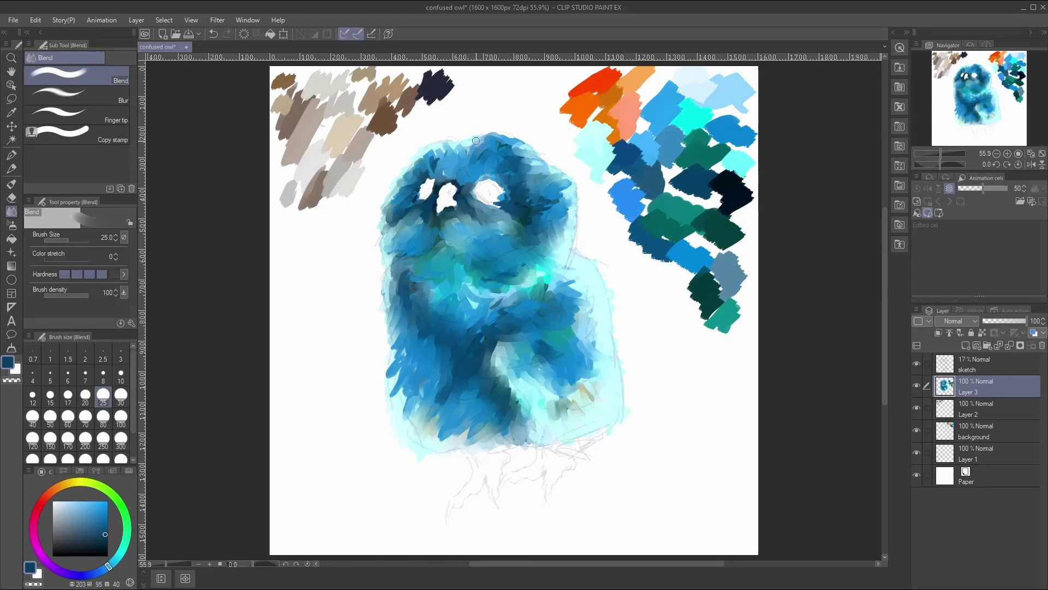
{"action": "mouse_move", "coordinate": [476, 141]}
{"action": "left_mouse_down"}
{"action": "mouse_move", "coordinate": [452, 160]}
{"action": "mouse_move", "coordinate": [460, 144]}
{"action": "mouse_move", "coordinate": [437, 149]}
{"action": "mouse_move", "coordinate": [436, 163]}
{"action": "mouse_move", "coordinate": [423, 154]}
{"action": "mouse_move", "coordinate": [407, 201]}
{"action": "left_mouse_up"}
{"action": "left_click_drag", "start_coordinate": [445, 252], "coordinate": [433, 251]}
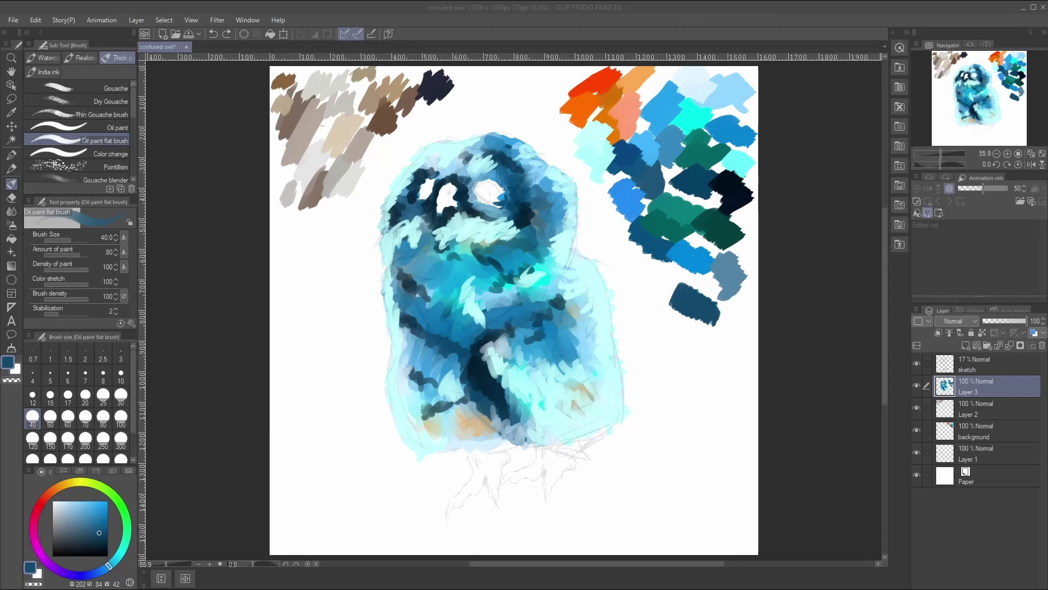
Step: Sample the near-black navy swatch and deepen the belly fold with the Oil paint flat brush at size 40
{"action": "key", "text": "alt+Tab"}
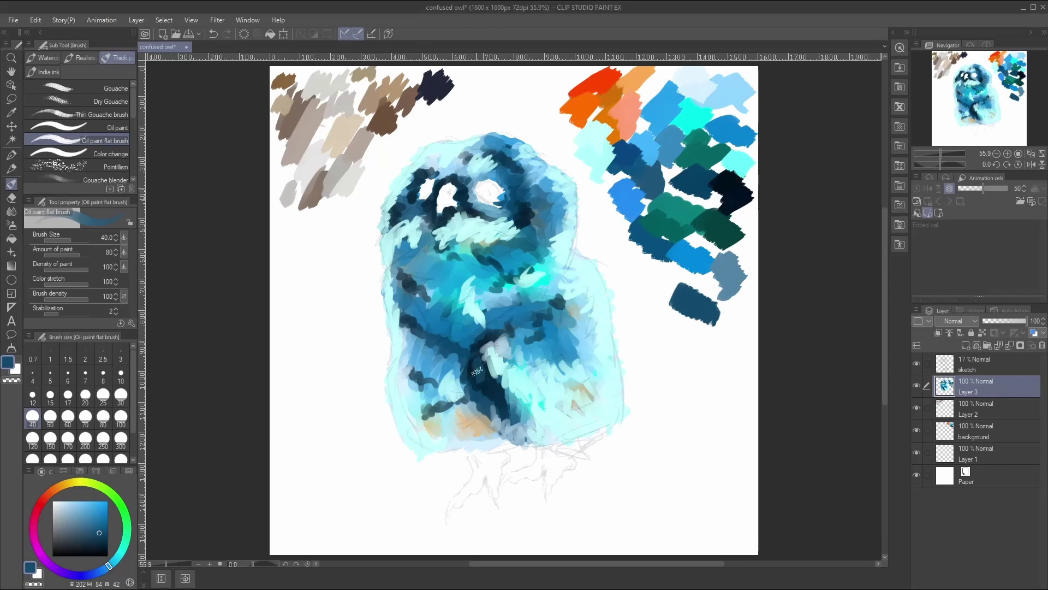
{"action": "key", "text": "ctrl+z"}
{"action": "left_click", "coordinate": [11, 113]}
{"action": "left_click", "coordinate": [739, 196]}
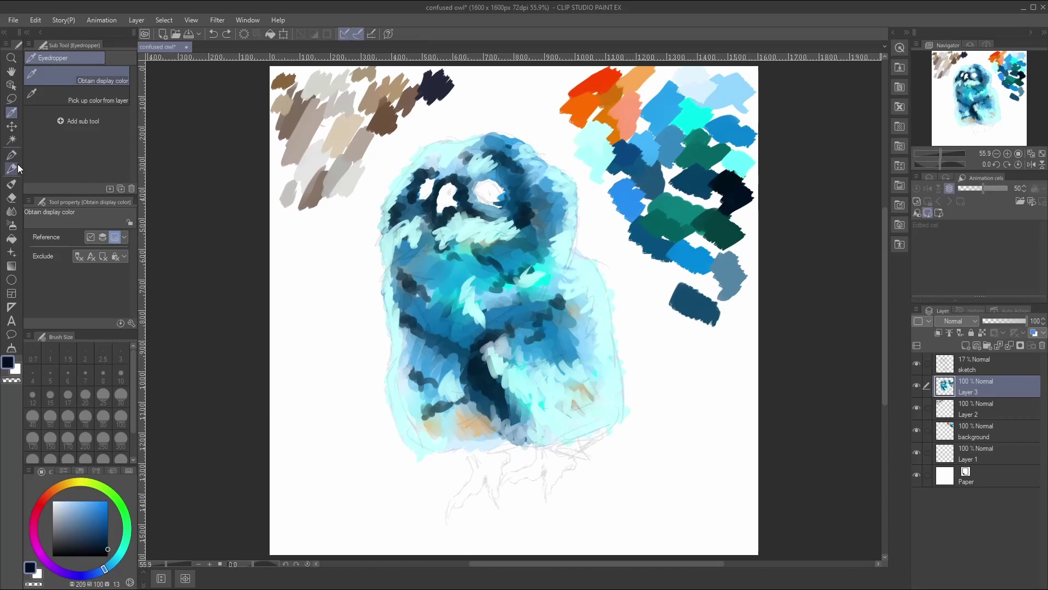
{"action": "left_click", "coordinate": [13, 184]}
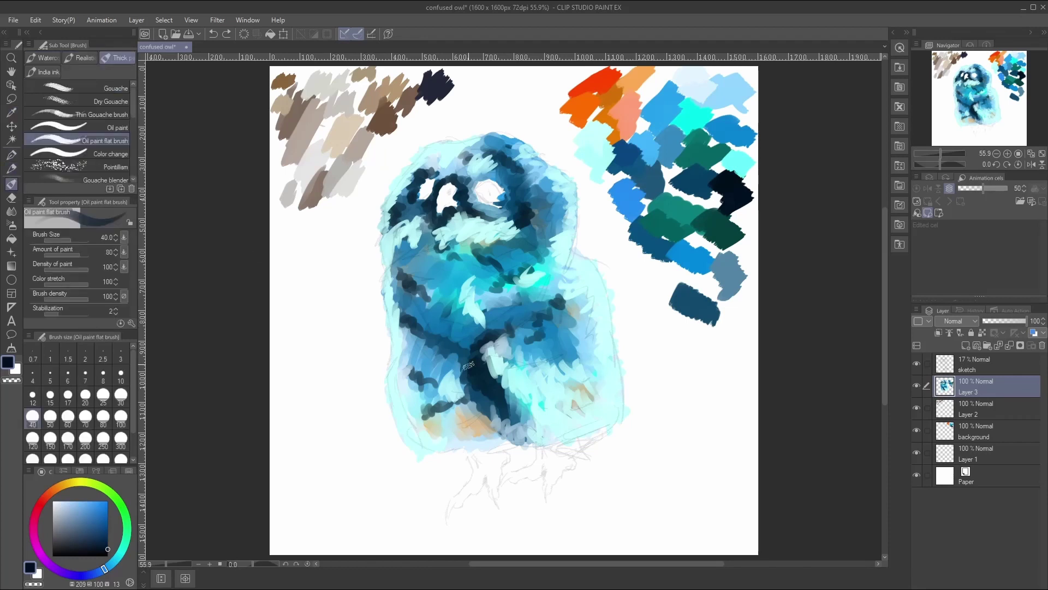
{"action": "mouse_move", "coordinate": [465, 374]}
{"action": "left_mouse_down"}
{"action": "mouse_move", "coordinate": [474, 359]}
{"action": "mouse_move", "coordinate": [505, 419]}
{"action": "mouse_move", "coordinate": [491, 390]}
{"action": "left_mouse_up"}
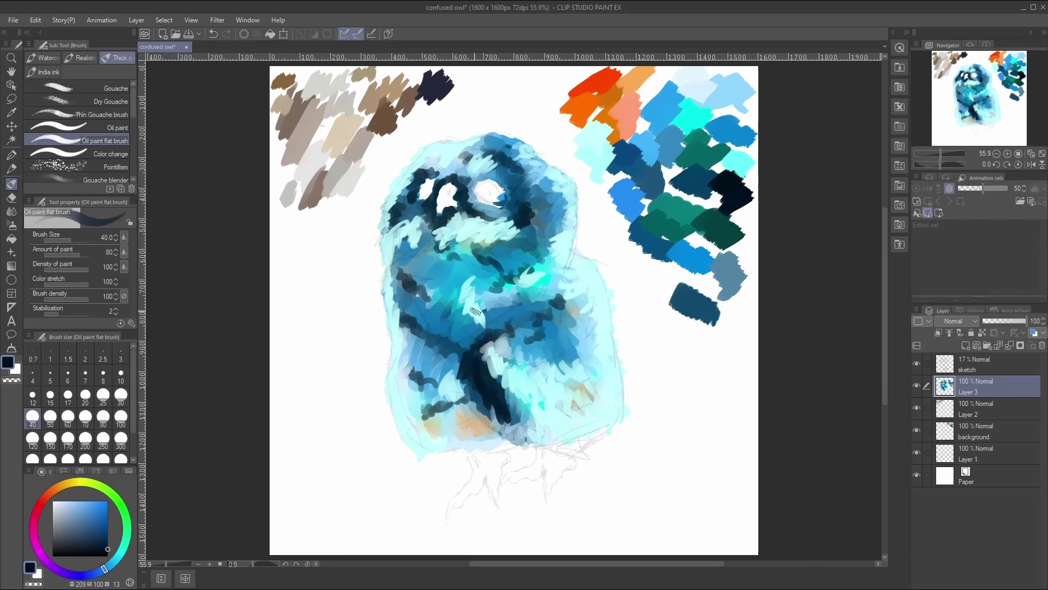
{"action": "mouse_move", "coordinate": [491, 338]}
{"action": "left_mouse_down"}
{"action": "mouse_move", "coordinate": [508, 330]}
{"action": "mouse_move", "coordinate": [479, 345]}
{"action": "left_mouse_up"}
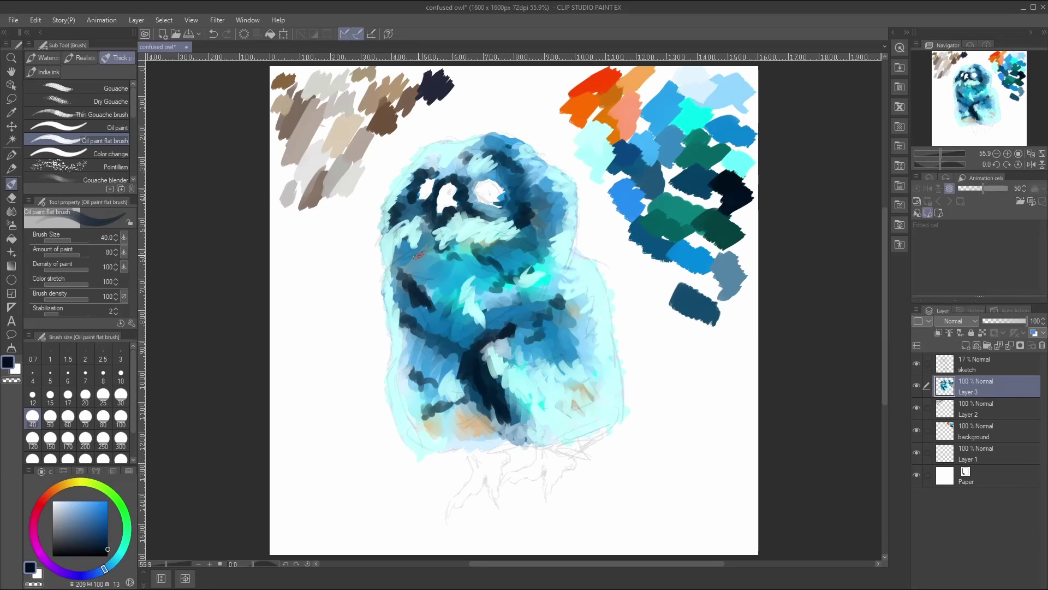
Step: Paint near-black navy strokes along the left flank, around the right eye and on the upper and lower right wing
{"action": "mouse_move", "coordinate": [401, 255]}
{"action": "left_mouse_down"}
{"action": "mouse_move", "coordinate": [407, 279]}
{"action": "mouse_move", "coordinate": [450, 315]}
{"action": "left_mouse_up"}
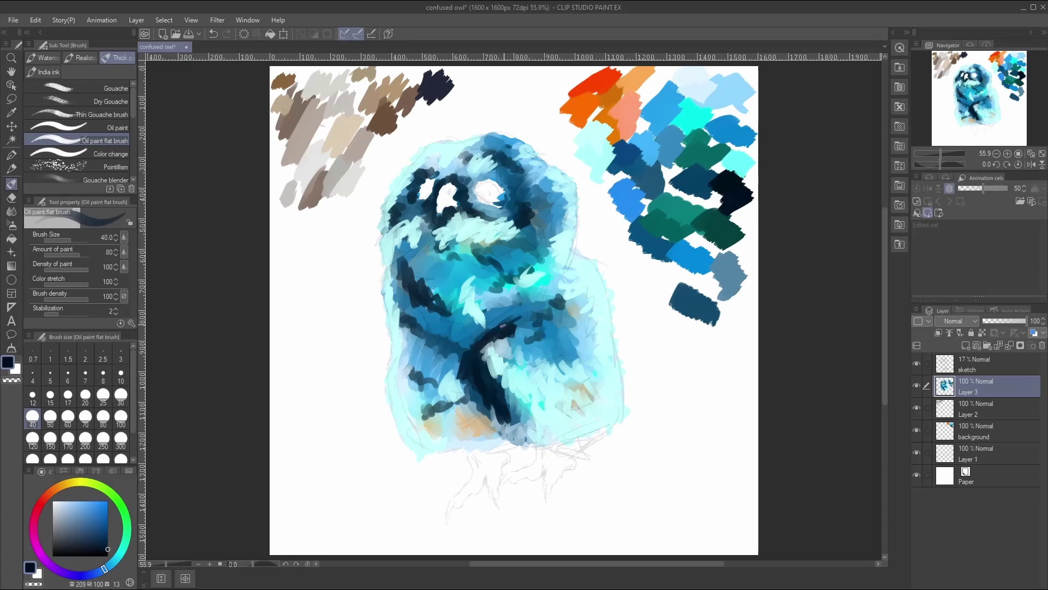
{"action": "mouse_move", "coordinate": [503, 326]}
{"action": "left_mouse_down"}
{"action": "mouse_move", "coordinate": [484, 310]}
{"action": "mouse_move", "coordinate": [503, 329]}
{"action": "mouse_move", "coordinate": [556, 308]}
{"action": "left_mouse_up"}
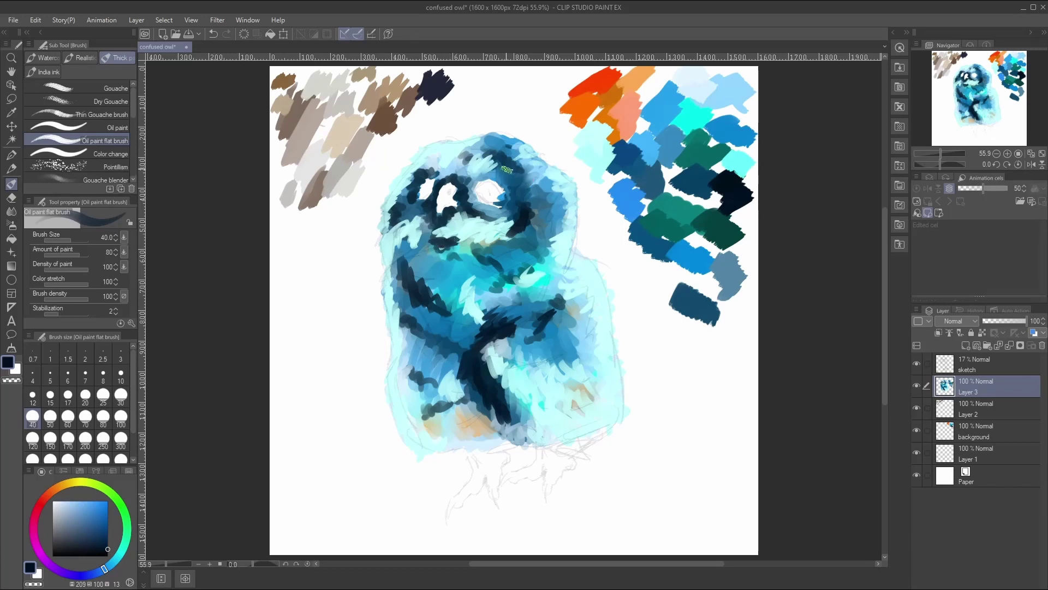
{"action": "mouse_move", "coordinate": [508, 174]}
{"action": "left_mouse_down"}
{"action": "mouse_move", "coordinate": [500, 159]}
{"action": "mouse_move", "coordinate": [523, 182]}
{"action": "mouse_move", "coordinate": [527, 215]}
{"action": "left_mouse_up"}
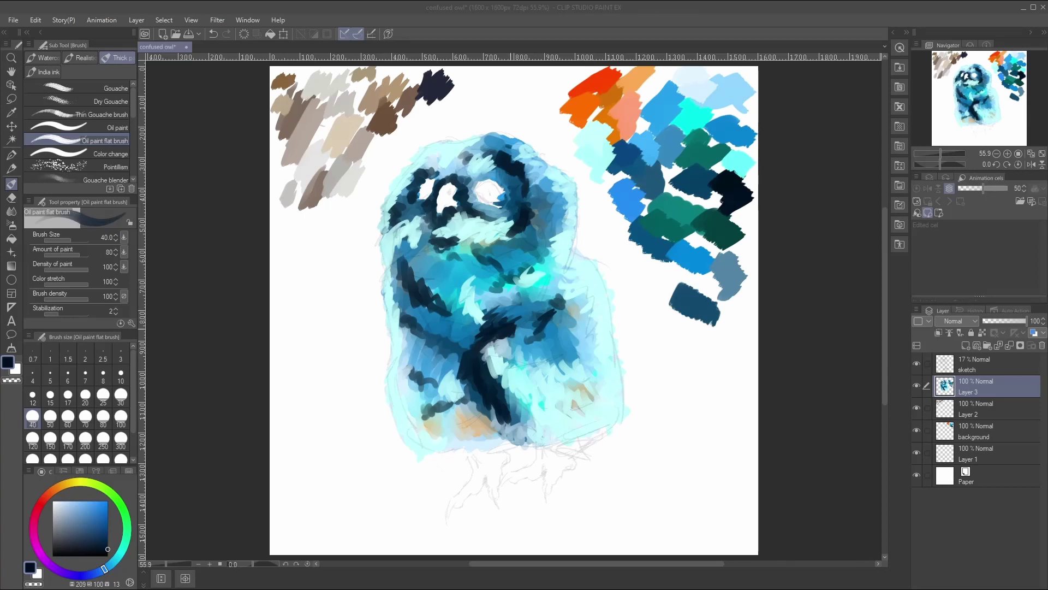
{"action": "left_click", "coordinate": [518, 328]}
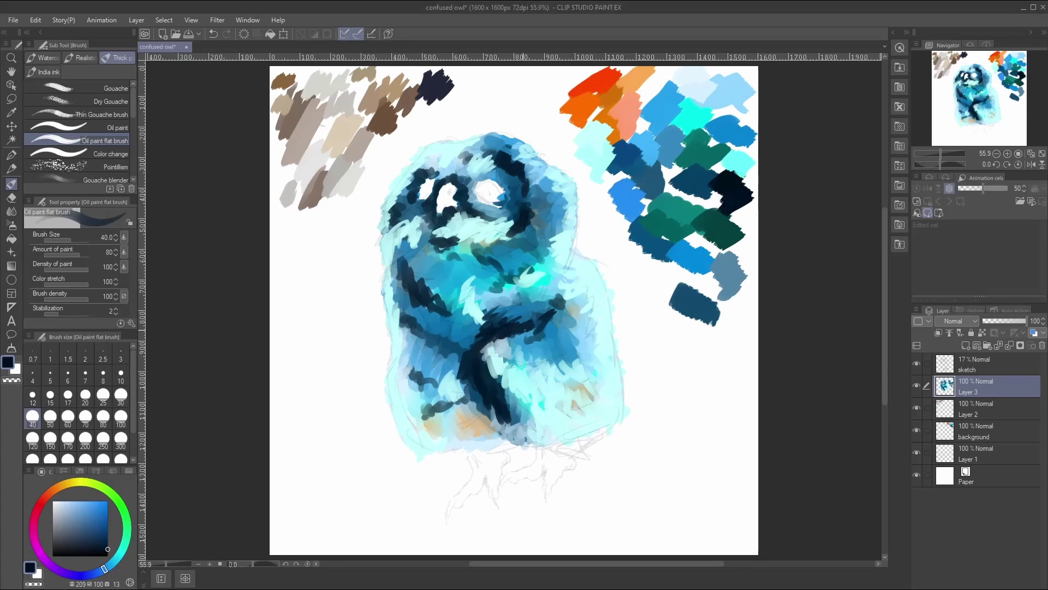
{"action": "mouse_move", "coordinate": [575, 307]}
{"action": "left_mouse_down"}
{"action": "mouse_move", "coordinate": [580, 319]}
{"action": "mouse_move", "coordinate": [569, 322]}
{"action": "left_mouse_up"}
{"action": "mouse_move", "coordinate": [528, 403]}
{"action": "left_mouse_down"}
{"action": "mouse_move", "coordinate": [563, 395]}
{"action": "mouse_move", "coordinate": [550, 394]}
{"action": "left_mouse_up"}
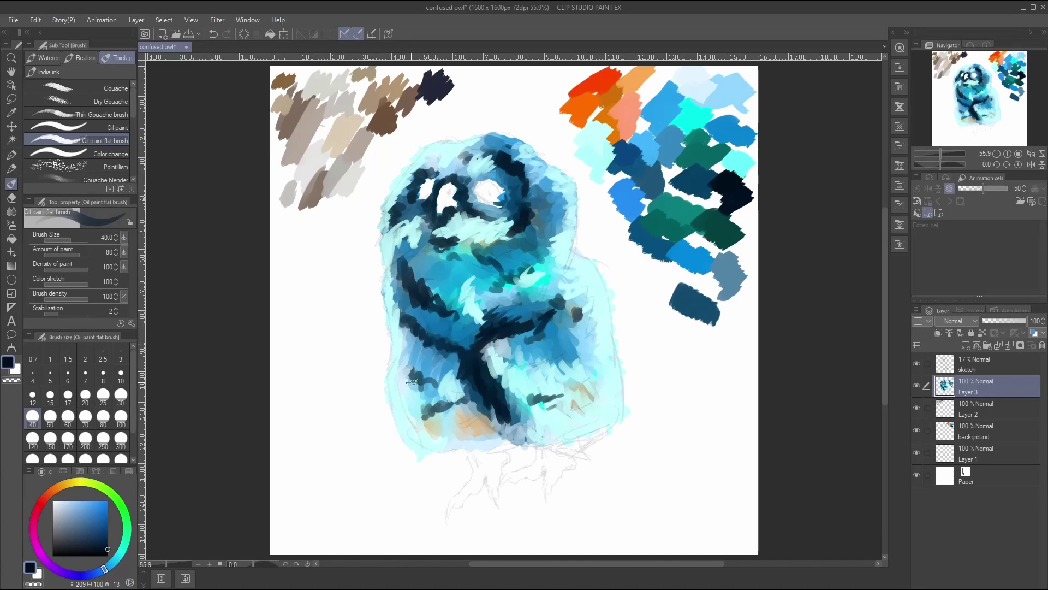
Step: Paint near-black navy shadows on the lower left body, under the muzzle, at the left neck and on the right wing's outer edge
{"action": "mouse_move", "coordinate": [406, 373]}
{"action": "left_mouse_down"}
{"action": "mouse_move", "coordinate": [425, 416]}
{"action": "mouse_move", "coordinate": [446, 423]}
{"action": "left_mouse_up"}
{"action": "mouse_move", "coordinate": [444, 362]}
{"action": "left_mouse_down"}
{"action": "mouse_move", "coordinate": [472, 375]}
{"action": "mouse_move", "coordinate": [448, 372]}
{"action": "left_mouse_up"}
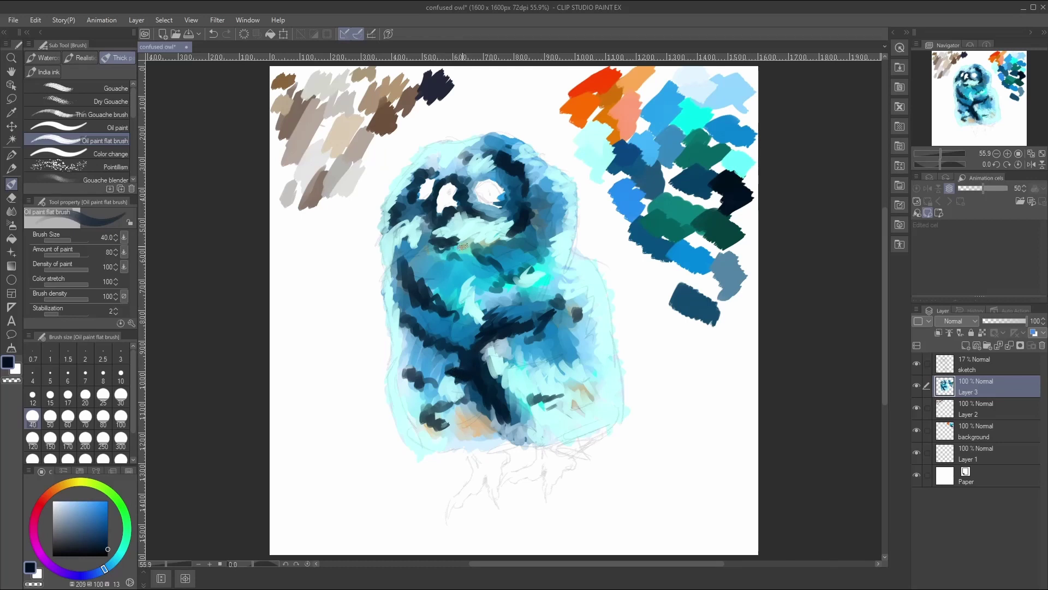
{"action": "left_click_drag", "start_coordinate": [460, 246], "coordinate": [479, 240]}
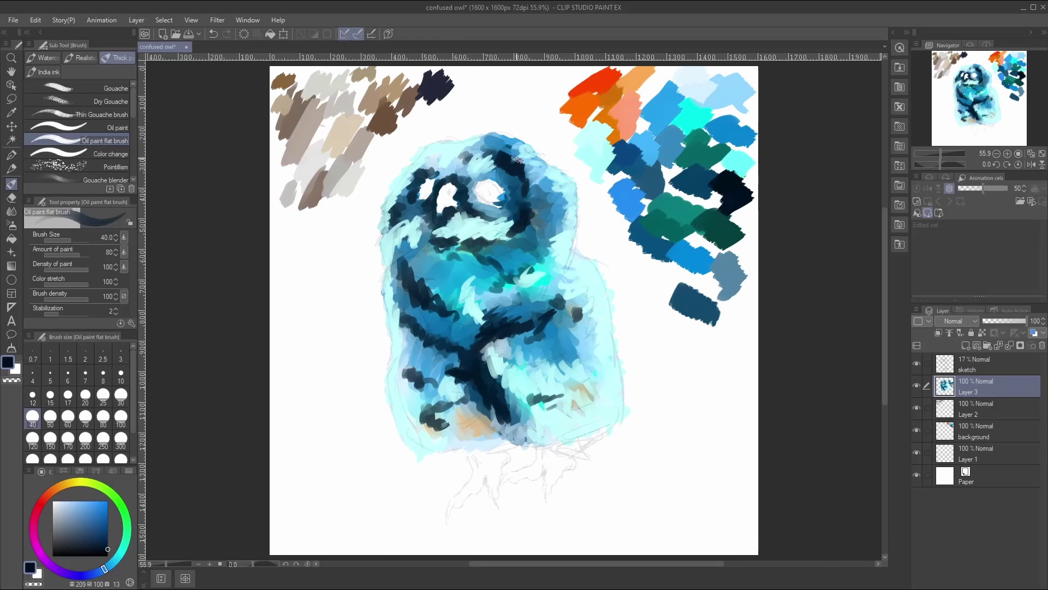
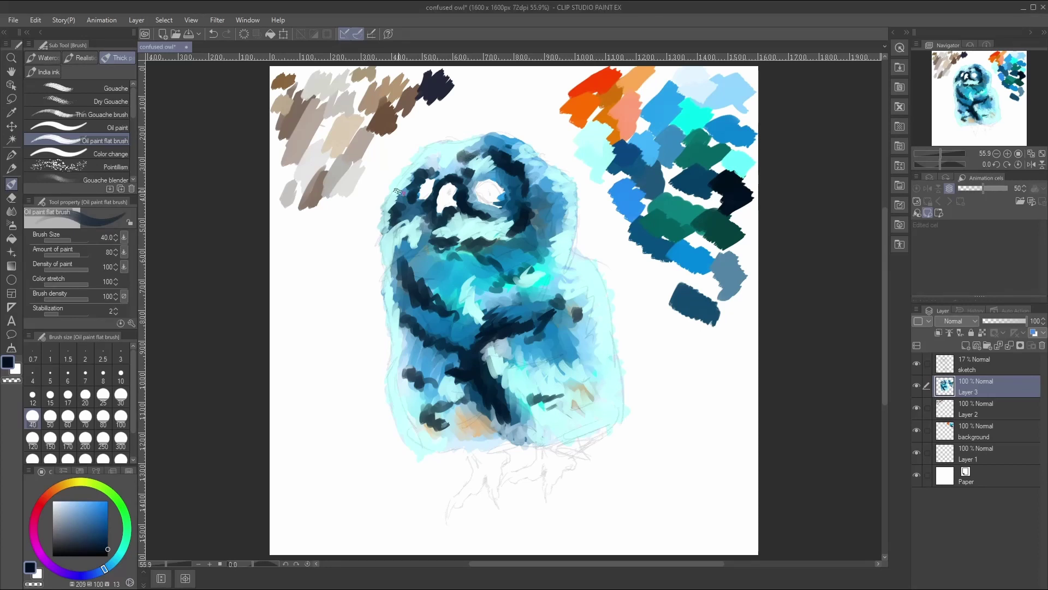
{"action": "mouse_move", "coordinate": [400, 233]}
{"action": "left_mouse_down"}
{"action": "mouse_move", "coordinate": [422, 245]}
{"action": "mouse_move", "coordinate": [407, 242]}
{"action": "mouse_move", "coordinate": [397, 259]}
{"action": "mouse_move", "coordinate": [411, 270]}
{"action": "mouse_move", "coordinate": [426, 256]}
{"action": "mouse_move", "coordinate": [417, 253]}
{"action": "mouse_move", "coordinate": [405, 283]}
{"action": "left_mouse_up"}
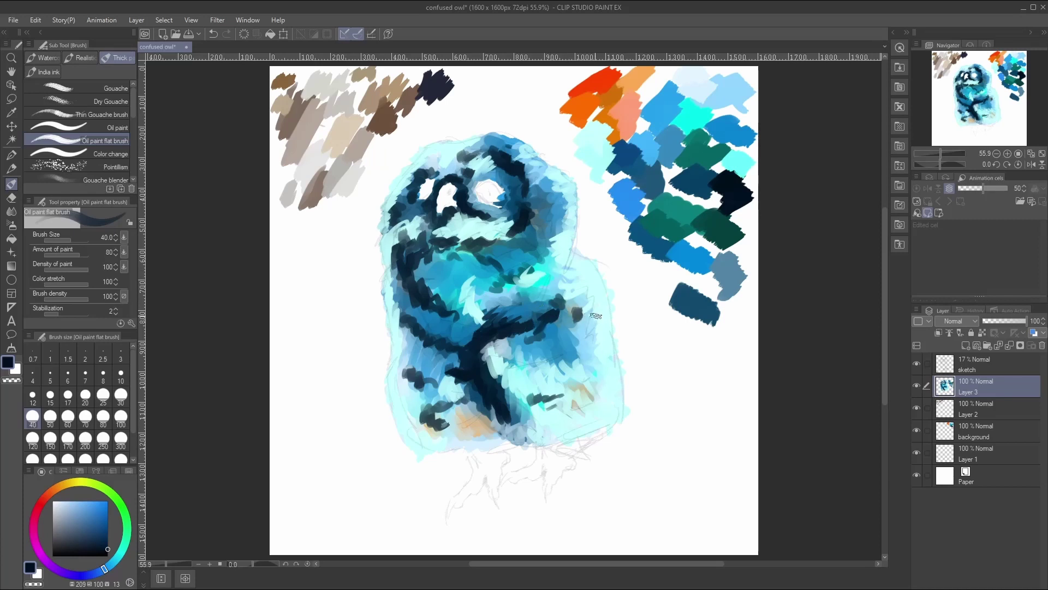
{"action": "mouse_move", "coordinate": [596, 316]}
{"action": "left_mouse_down"}
{"action": "mouse_move", "coordinate": [574, 336]}
{"action": "mouse_move", "coordinate": [574, 322]}
{"action": "left_mouse_up"}
Step: Set the colour to a deep blue with hue 209, saturation 98 and value 49, and paint a swatch of it beside the blue palette
{"action": "key", "text": "i"}
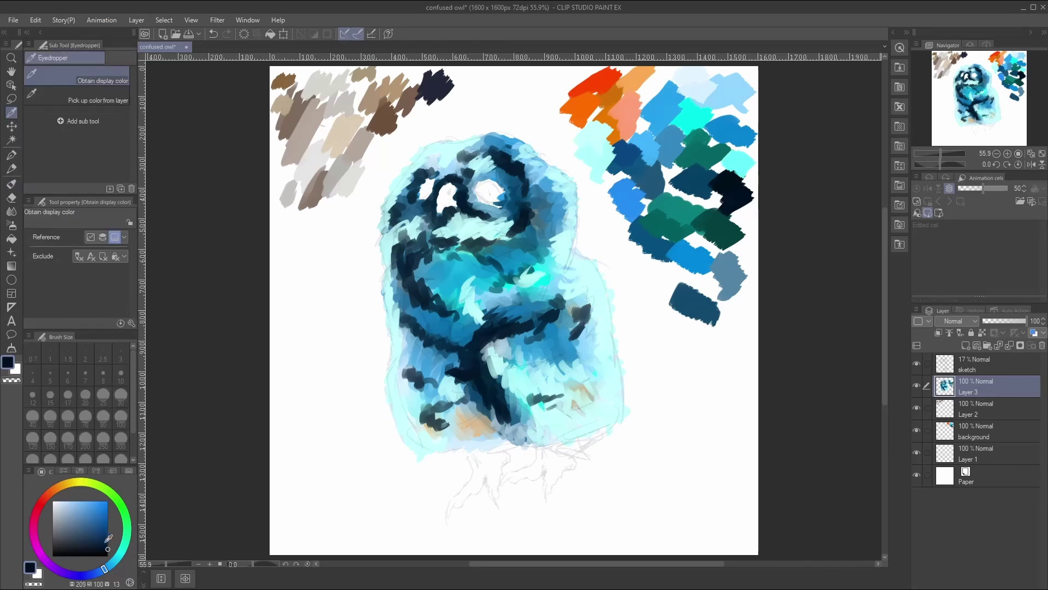
{"action": "left_click", "coordinate": [109, 535]}
{"action": "left_click_drag", "start_coordinate": [108, 535], "coordinate": [107, 529]}
{"action": "left_click", "coordinate": [11, 185]}
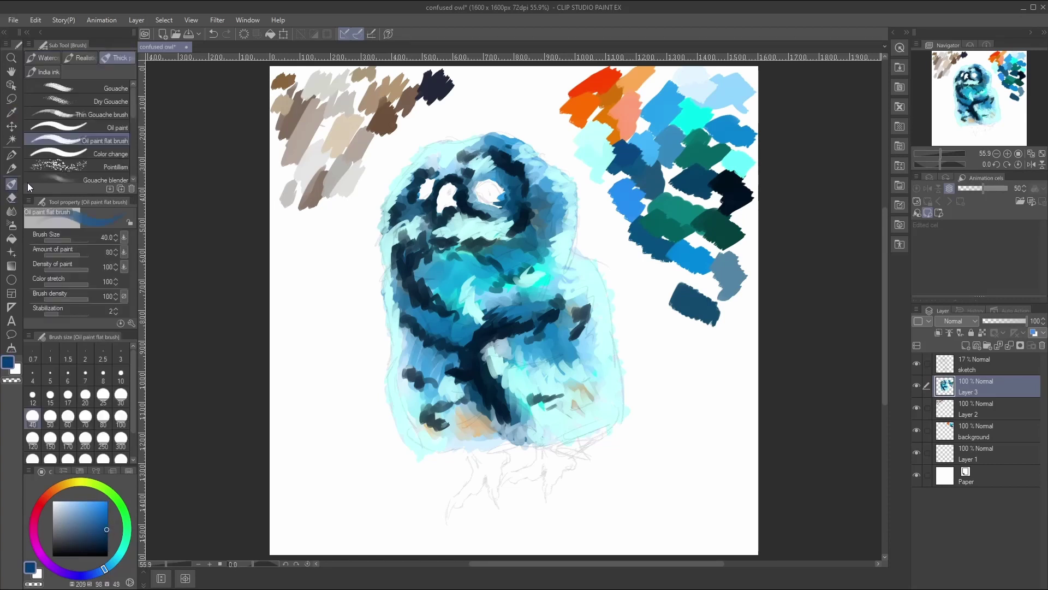
{"action": "mouse_move", "coordinate": [672, 271]}
{"action": "left_mouse_down"}
{"action": "mouse_move", "coordinate": [655, 284]}
{"action": "mouse_move", "coordinate": [665, 279]}
{"action": "mouse_move", "coordinate": [666, 297]}
{"action": "left_mouse_up"}
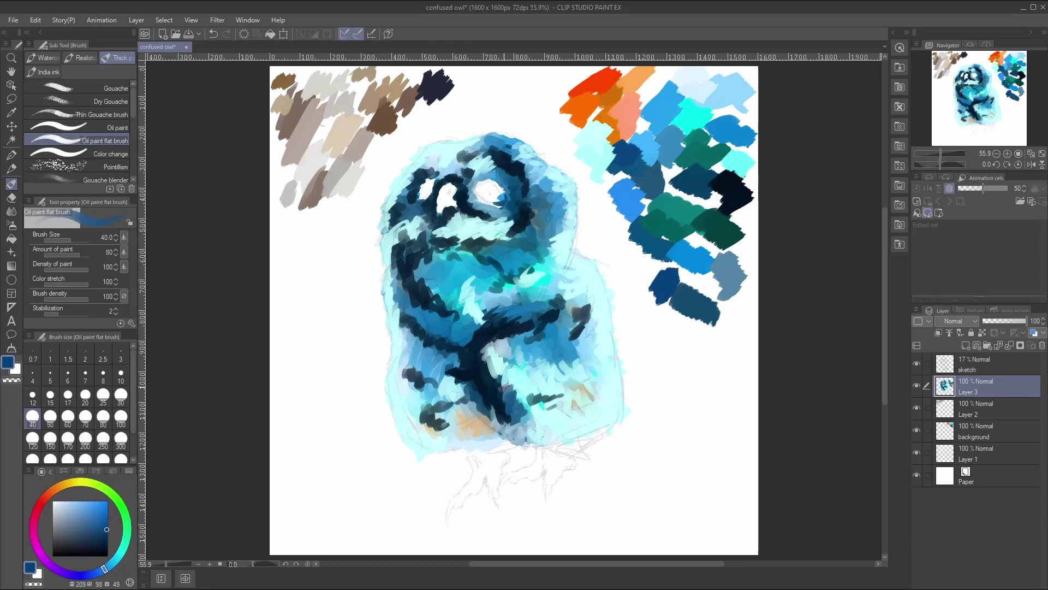
Step: Paint deep blue feather strokes on the lower belly, the lower left body and the left flank up to the neck
{"action": "mouse_move", "coordinate": [483, 378]}
{"action": "left_mouse_down"}
{"action": "mouse_move", "coordinate": [472, 410]}
{"action": "mouse_move", "coordinate": [484, 420]}
{"action": "mouse_move", "coordinate": [471, 389]}
{"action": "mouse_move", "coordinate": [459, 417]}
{"action": "mouse_move", "coordinate": [461, 409]}
{"action": "mouse_move", "coordinate": [473, 432]}
{"action": "mouse_move", "coordinate": [484, 412]}
{"action": "mouse_move", "coordinate": [504, 435]}
{"action": "mouse_move", "coordinate": [489, 409]}
{"action": "mouse_move", "coordinate": [492, 424]}
{"action": "mouse_move", "coordinate": [468, 424]}
{"action": "left_mouse_up"}
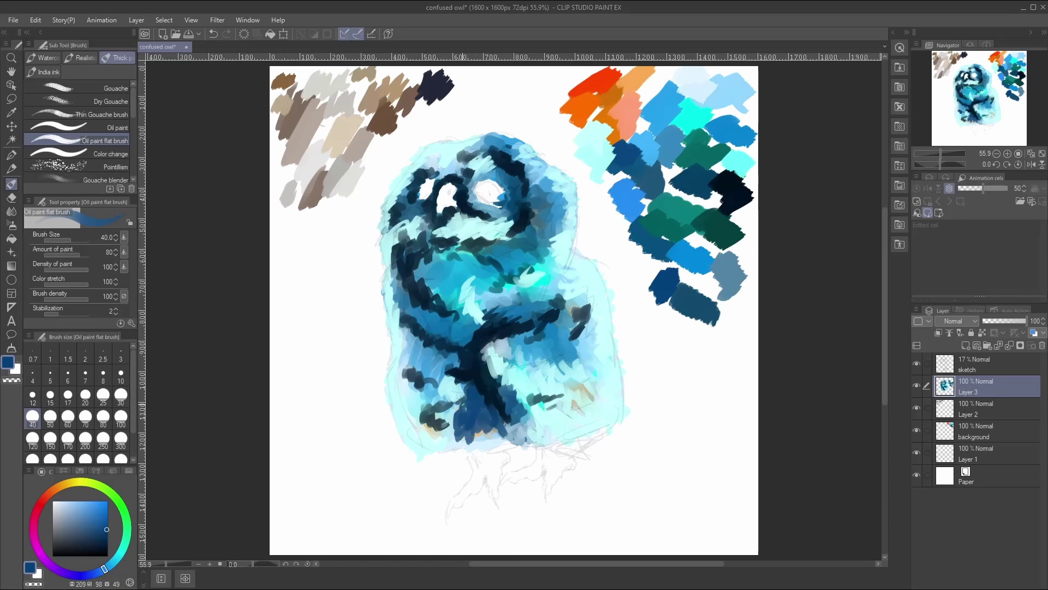
{"action": "mouse_move", "coordinate": [472, 376]}
{"action": "left_mouse_down"}
{"action": "mouse_move", "coordinate": [456, 389]}
{"action": "mouse_move", "coordinate": [453, 368]}
{"action": "mouse_move", "coordinate": [463, 389]}
{"action": "mouse_move", "coordinate": [449, 389]}
{"action": "mouse_move", "coordinate": [458, 382]}
{"action": "mouse_move", "coordinate": [451, 369]}
{"action": "mouse_move", "coordinate": [411, 380]}
{"action": "mouse_move", "coordinate": [429, 391]}
{"action": "mouse_move", "coordinate": [415, 429]}
{"action": "mouse_move", "coordinate": [424, 437]}
{"action": "mouse_move", "coordinate": [436, 434]}
{"action": "mouse_move", "coordinate": [417, 409]}
{"action": "mouse_move", "coordinate": [417, 384]}
{"action": "left_mouse_up"}
{"action": "mouse_move", "coordinate": [414, 300]}
{"action": "left_mouse_down"}
{"action": "mouse_move", "coordinate": [428, 316]}
{"action": "mouse_move", "coordinate": [408, 304]}
{"action": "left_mouse_up"}
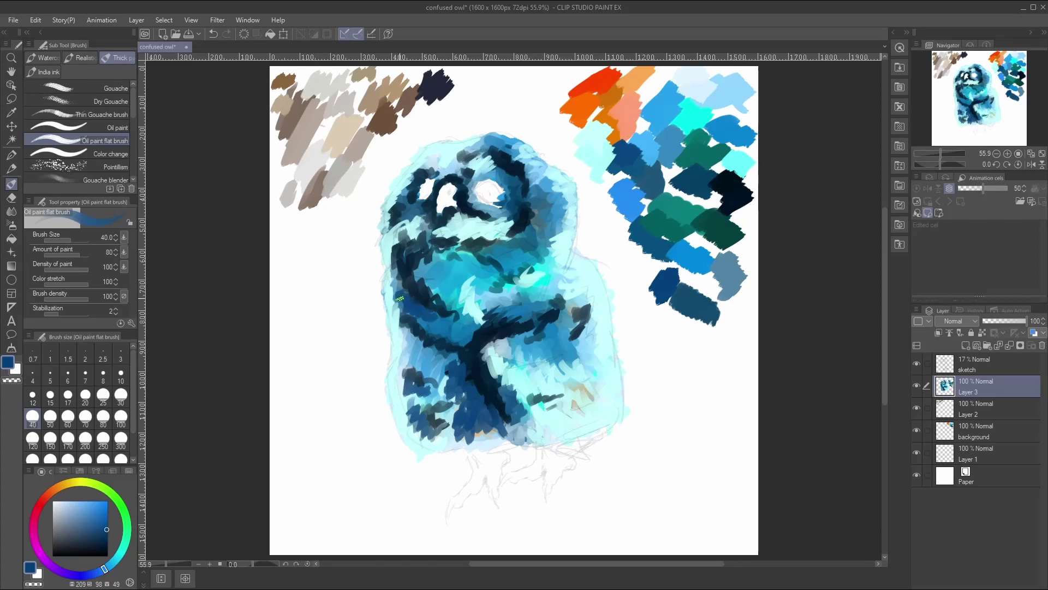
{"action": "mouse_move", "coordinate": [394, 245]}
{"action": "left_mouse_down"}
{"action": "mouse_move", "coordinate": [427, 254]}
{"action": "mouse_move", "coordinate": [418, 273]}
{"action": "left_mouse_up"}
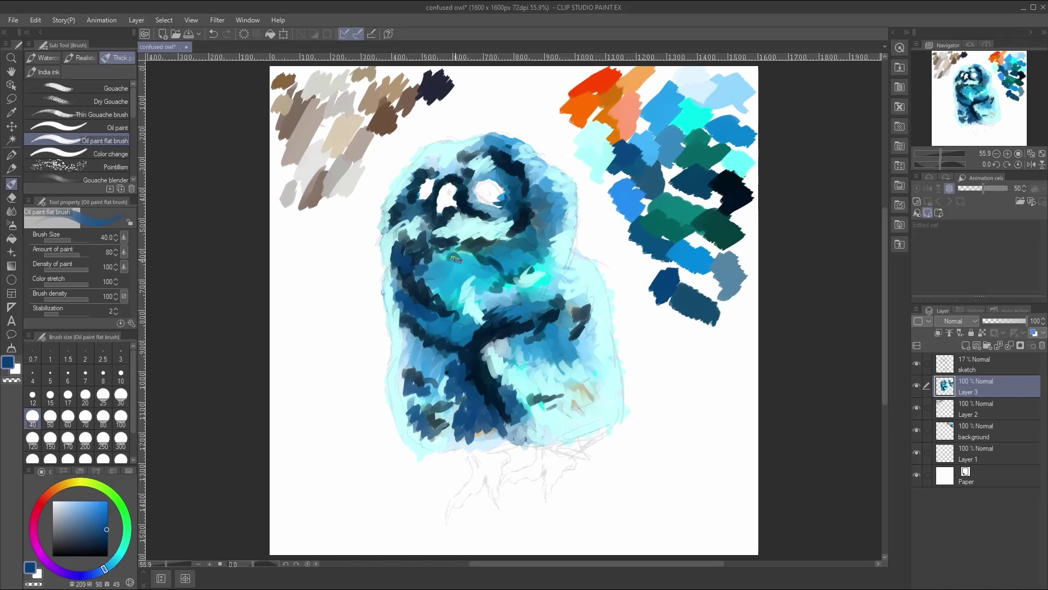
Step: Paint dark blue strokes over the owl's chest, head edges and body with the Oil paint flat brush at size 40
{"action": "mouse_move", "coordinate": [501, 287]}
{"action": "left_mouse_down"}
{"action": "mouse_move", "coordinate": [519, 279]}
{"action": "mouse_move", "coordinate": [528, 314]}
{"action": "mouse_move", "coordinate": [553, 282]}
{"action": "mouse_move", "coordinate": [532, 294]}
{"action": "left_mouse_up"}
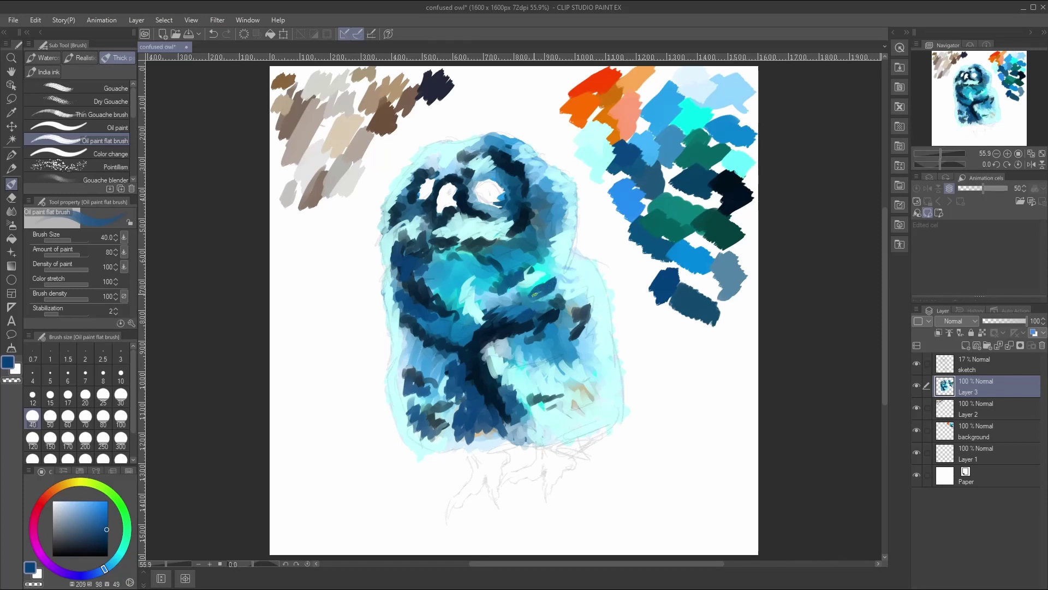
{"action": "mouse_move", "coordinate": [542, 196]}
{"action": "left_mouse_down"}
{"action": "mouse_move", "coordinate": [534, 232]}
{"action": "mouse_move", "coordinate": [521, 238]}
{"action": "mouse_move", "coordinate": [531, 241]}
{"action": "mouse_move", "coordinate": [532, 210]}
{"action": "mouse_move", "coordinate": [528, 230]}
{"action": "mouse_move", "coordinate": [566, 202]}
{"action": "mouse_move", "coordinate": [555, 236]}
{"action": "left_mouse_up"}
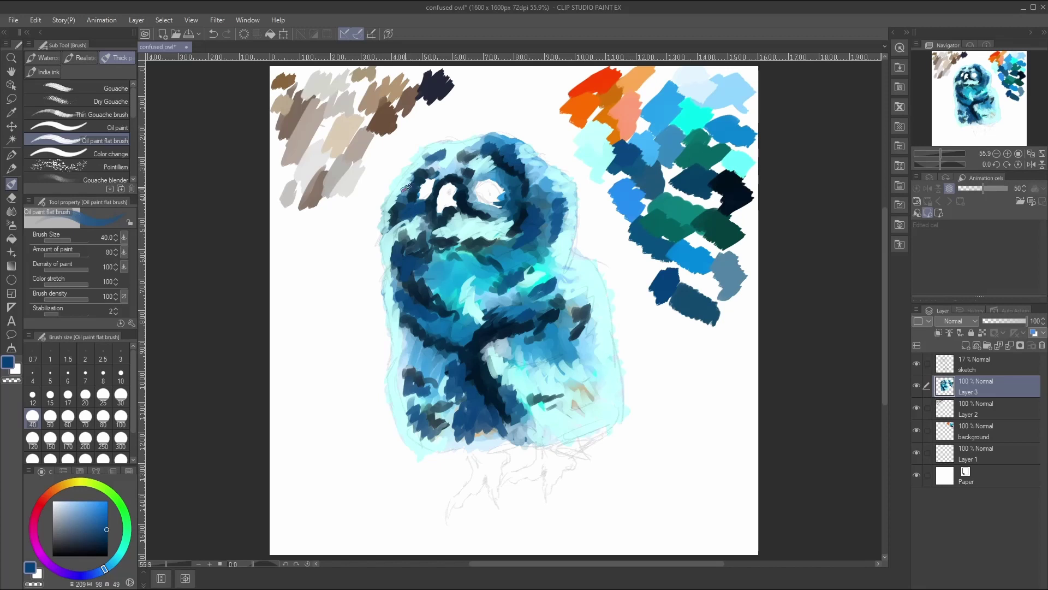
{"action": "left_click_drag", "start_coordinate": [407, 187], "coordinate": [407, 185]}
{"action": "left_click_drag", "start_coordinate": [413, 249], "coordinate": [413, 254]}
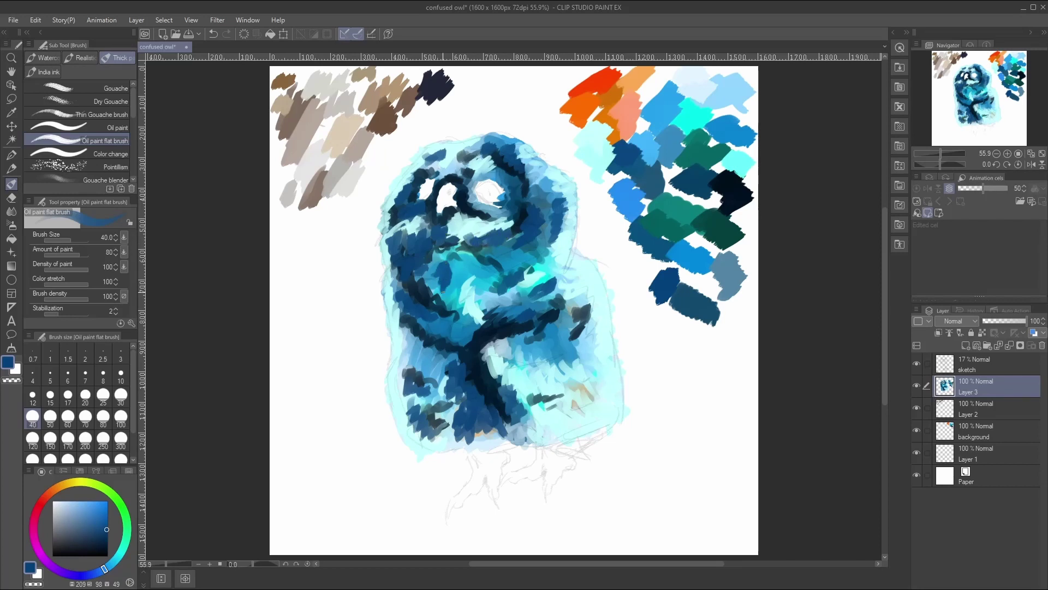
{"action": "left_click_drag", "start_coordinate": [445, 257], "coordinate": [434, 278]}
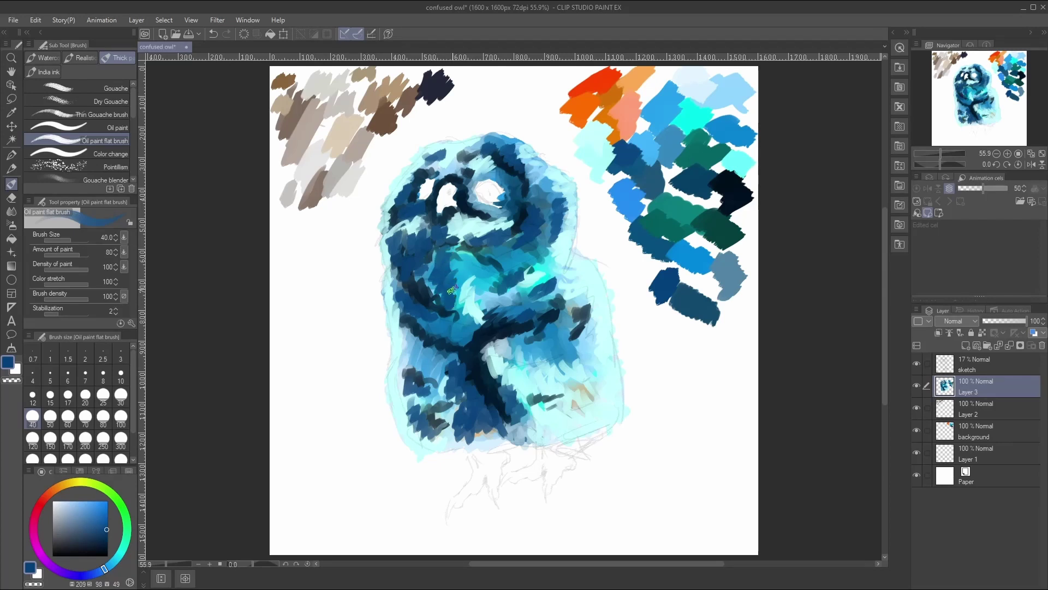
Step: Soften the dark branching strokes in the middle of the owl's lower body with the Blend tool at size 25
{"action": "left_click", "coordinate": [19, 205]}
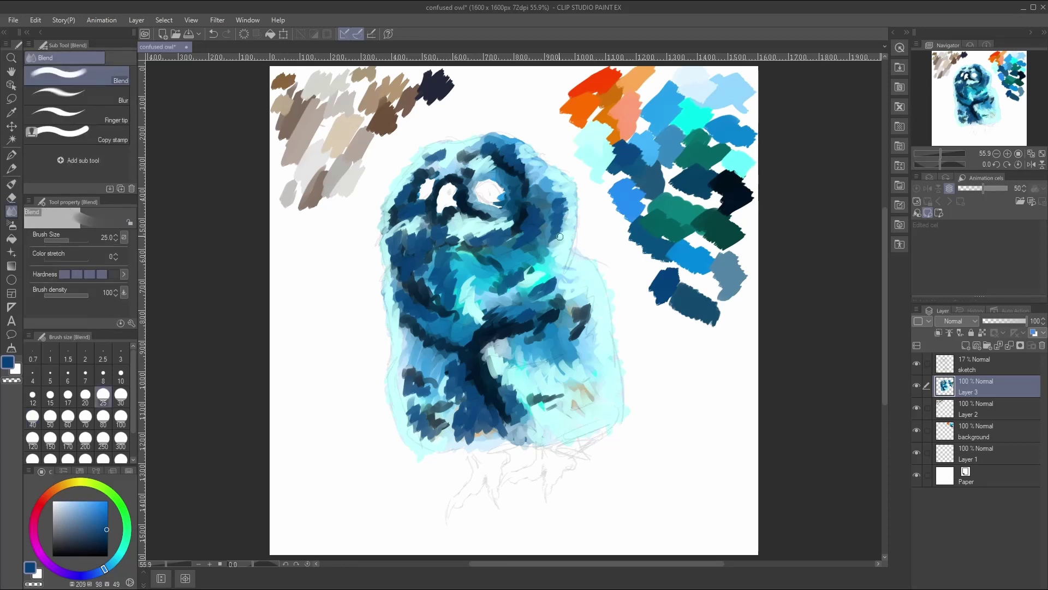
{"action": "mouse_move", "coordinate": [572, 312]}
{"action": "left_mouse_down"}
{"action": "mouse_move", "coordinate": [567, 336]}
{"action": "mouse_move", "coordinate": [587, 307]}
{"action": "mouse_move", "coordinate": [536, 315]}
{"action": "left_mouse_up"}
{"action": "mouse_move", "coordinate": [482, 345]}
{"action": "left_mouse_down"}
{"action": "mouse_move", "coordinate": [485, 389]}
{"action": "mouse_move", "coordinate": [505, 426]}
{"action": "mouse_move", "coordinate": [461, 382]}
{"action": "mouse_move", "coordinate": [466, 361]}
{"action": "mouse_move", "coordinate": [448, 373]}
{"action": "mouse_move", "coordinate": [476, 307]}
{"action": "mouse_move", "coordinate": [472, 347]}
{"action": "mouse_move", "coordinate": [465, 358]}
{"action": "mouse_move", "coordinate": [468, 333]}
{"action": "mouse_move", "coordinate": [457, 357]}
{"action": "mouse_move", "coordinate": [476, 334]}
{"action": "mouse_move", "coordinate": [454, 351]}
{"action": "mouse_move", "coordinate": [475, 342]}
{"action": "mouse_move", "coordinate": [462, 398]}
{"action": "mouse_move", "coordinate": [477, 401]}
{"action": "mouse_move", "coordinate": [490, 443]}
{"action": "mouse_move", "coordinate": [509, 427]}
{"action": "mouse_move", "coordinate": [510, 439]}
{"action": "mouse_move", "coordinate": [498, 412]}
{"action": "mouse_move", "coordinate": [491, 440]}
{"action": "mouse_move", "coordinate": [478, 429]}
{"action": "mouse_move", "coordinate": [457, 445]}
{"action": "mouse_move", "coordinate": [411, 414]}
{"action": "mouse_move", "coordinate": [430, 418]}
{"action": "mouse_move", "coordinate": [424, 391]}
{"action": "mouse_move", "coordinate": [446, 421]}
{"action": "mouse_move", "coordinate": [436, 412]}
{"action": "mouse_move", "coordinate": [455, 409]}
{"action": "mouse_move", "coordinate": [457, 398]}
{"action": "mouse_move", "coordinate": [443, 405]}
{"action": "mouse_move", "coordinate": [416, 384]}
{"action": "mouse_move", "coordinate": [445, 383]}
{"action": "mouse_move", "coordinate": [470, 429]}
{"action": "mouse_move", "coordinate": [493, 436]}
{"action": "mouse_move", "coordinate": [528, 423]}
{"action": "mouse_move", "coordinate": [502, 434]}
{"action": "mouse_move", "coordinate": [479, 400]}
{"action": "left_mouse_up"}
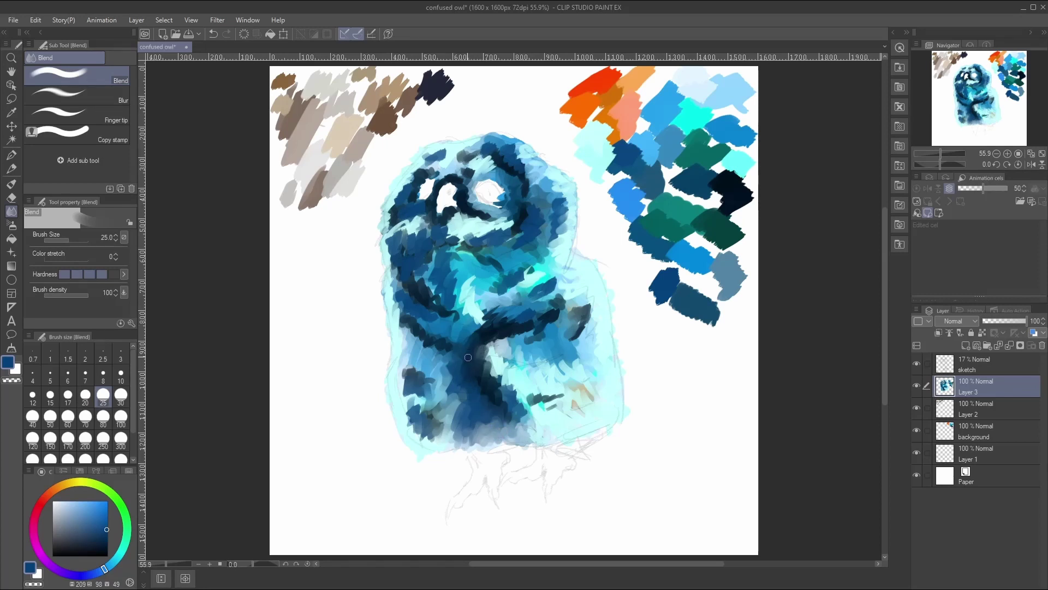
{"action": "left_click_drag", "start_coordinate": [482, 335], "coordinate": [469, 334]}
{"action": "mouse_move", "coordinate": [531, 331]}
{"action": "left_mouse_down"}
{"action": "mouse_move", "coordinate": [513, 360]}
{"action": "mouse_move", "coordinate": [538, 351]}
{"action": "left_mouse_up"}
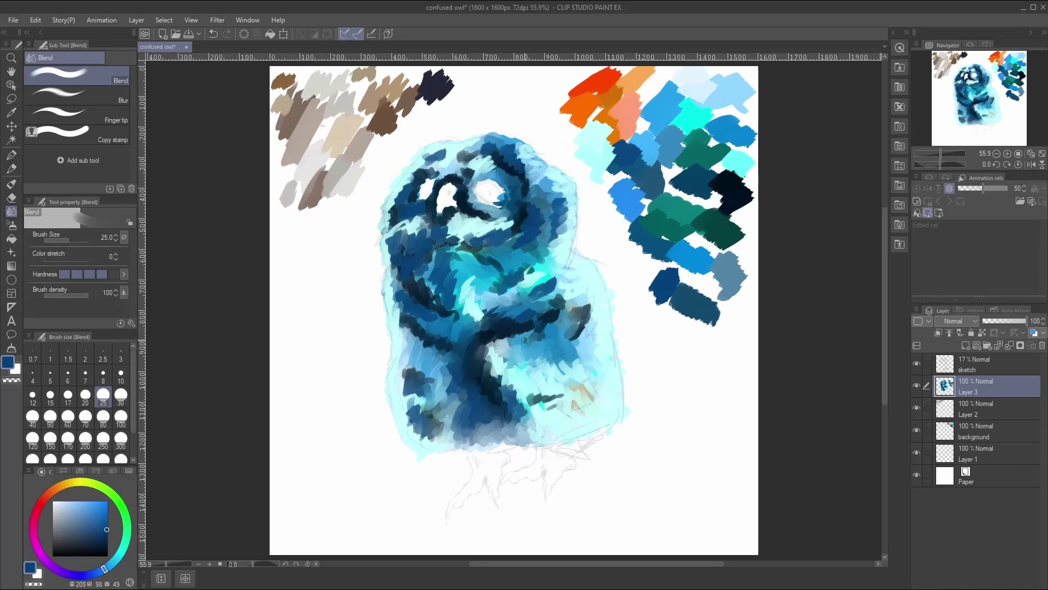
Step: Paint dark blue feather dashes across the owl's lower-right body and chest with the Oil paint flat brush
{"action": "key", "text": "b"}
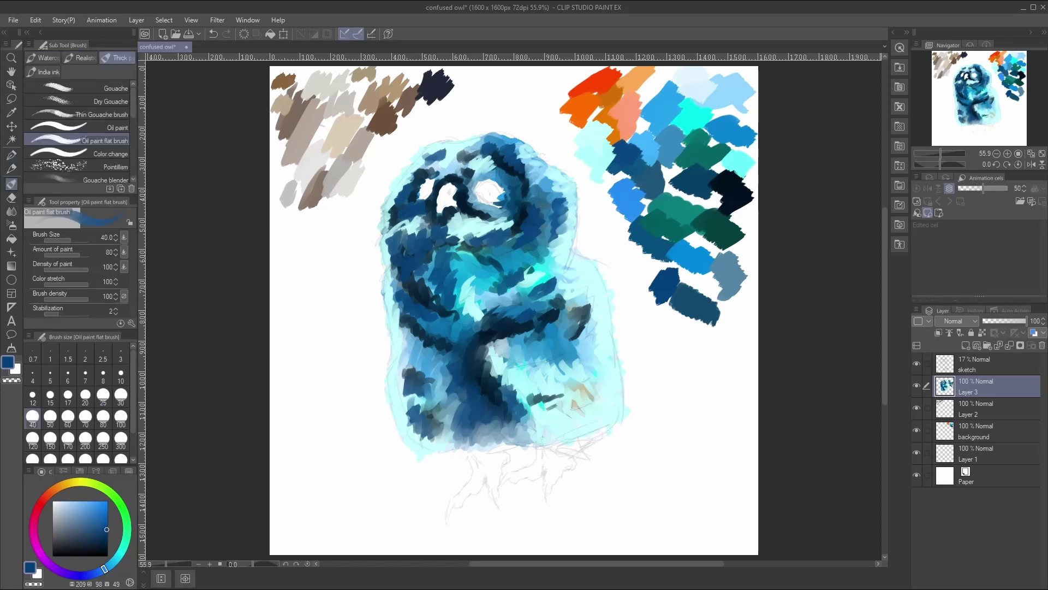
{"action": "mouse_move", "coordinate": [516, 352]}
{"action": "left_mouse_down"}
{"action": "mouse_move", "coordinate": [531, 354]}
{"action": "mouse_move", "coordinate": [540, 375]}
{"action": "mouse_move", "coordinate": [529, 383]}
{"action": "mouse_move", "coordinate": [546, 376]}
{"action": "left_mouse_up"}
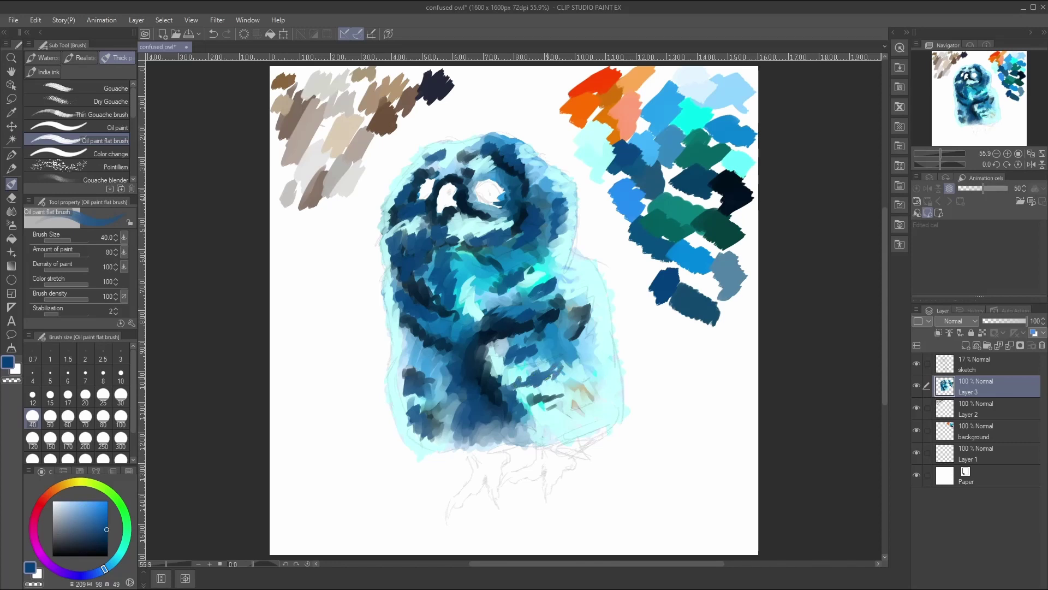
{"action": "mouse_move", "coordinate": [611, 382]}
{"action": "left_mouse_down"}
{"action": "mouse_move", "coordinate": [579, 418]}
{"action": "mouse_move", "coordinate": [529, 434]}
{"action": "left_mouse_up"}
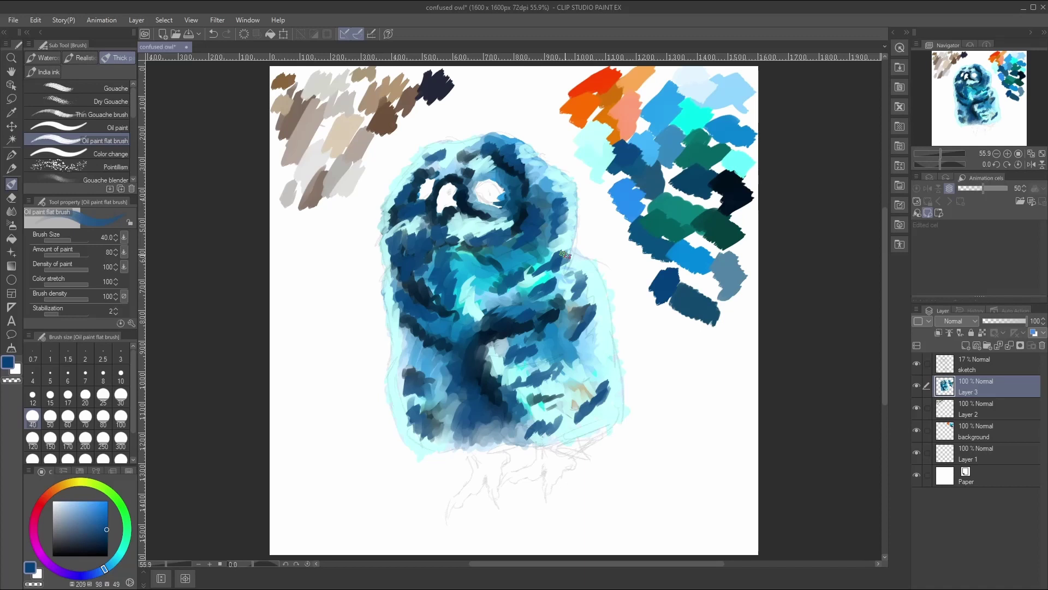
{"action": "mouse_move", "coordinate": [436, 257]}
{"action": "left_mouse_down"}
{"action": "mouse_move", "coordinate": [456, 264]}
{"action": "mouse_move", "coordinate": [458, 292]}
{"action": "left_mouse_up"}
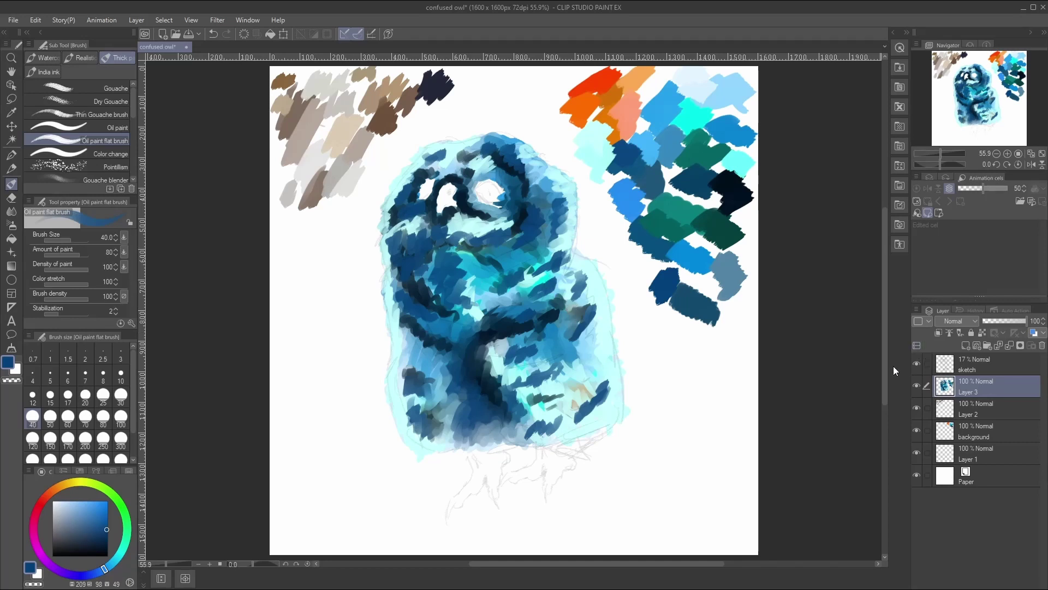
Step: Hide the sketch layer and paint the owl's lower-right body with bright cyan sampled from the painted palette
{"action": "left_click", "coordinate": [916, 364]}
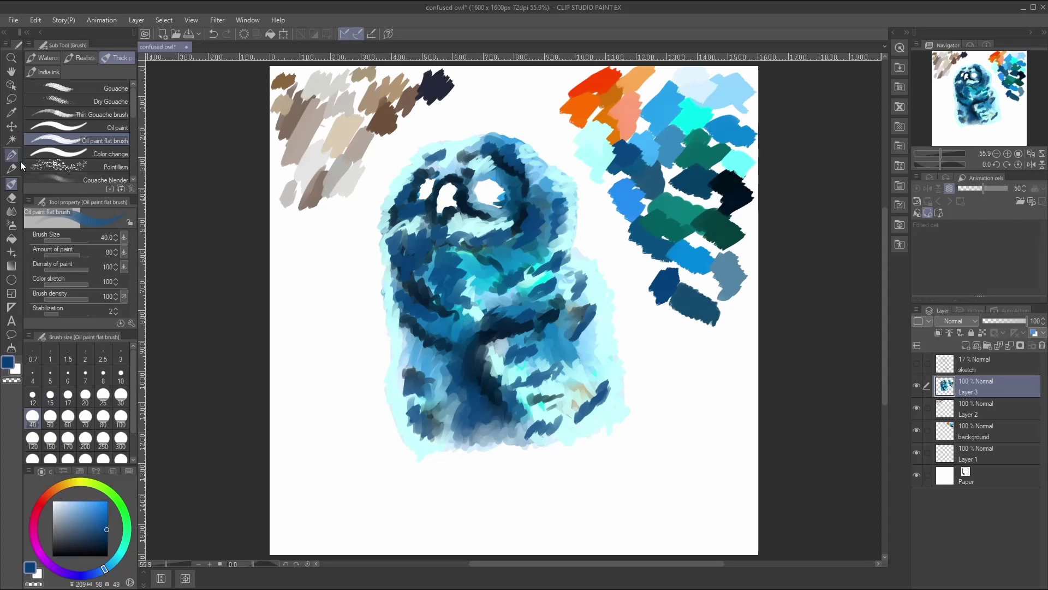
{"action": "key", "text": "i"}
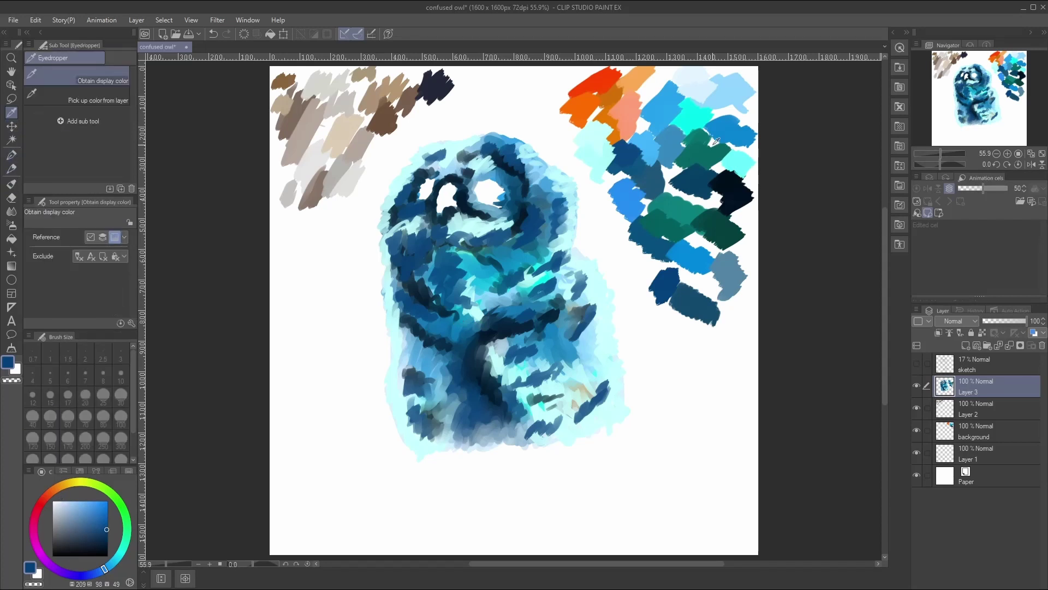
{"action": "left_click", "coordinate": [693, 115]}
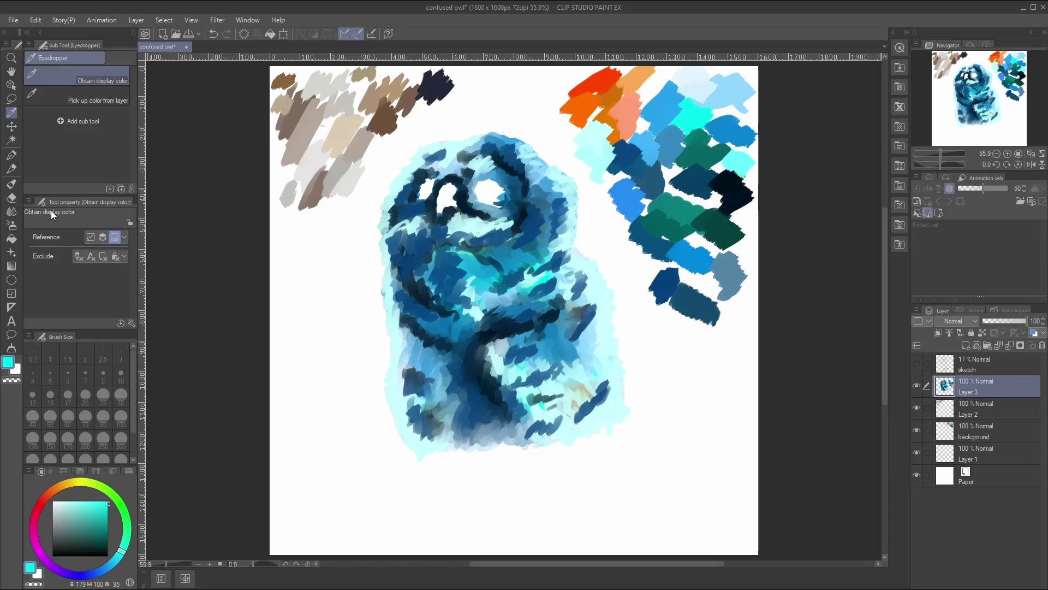
{"action": "left_click", "coordinate": [11, 184]}
{"action": "left_click_drag", "start_coordinate": [578, 375], "coordinate": [596, 373]}
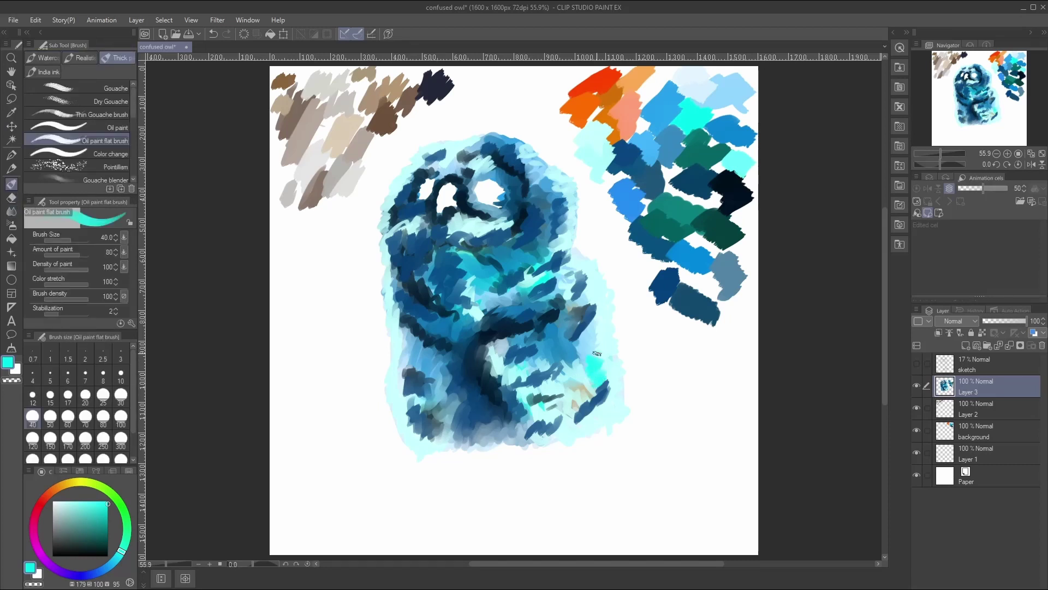
{"action": "mouse_move", "coordinate": [606, 336]}
{"action": "left_mouse_down"}
{"action": "mouse_move", "coordinate": [607, 316]}
{"action": "mouse_move", "coordinate": [600, 360]}
{"action": "left_mouse_up"}
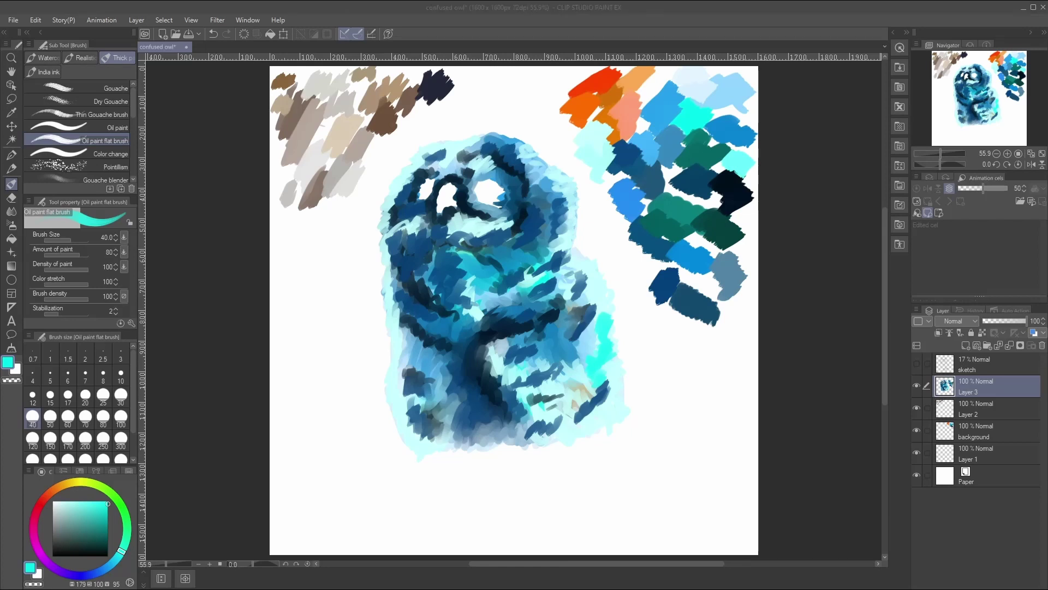
{"action": "mouse_move", "coordinate": [580, 378]}
{"action": "left_mouse_down"}
{"action": "mouse_move", "coordinate": [600, 367]}
{"action": "mouse_move", "coordinate": [594, 386]}
{"action": "mouse_move", "coordinate": [615, 368]}
{"action": "mouse_move", "coordinate": [612, 397]}
{"action": "mouse_move", "coordinate": [566, 428]}
{"action": "left_mouse_up"}
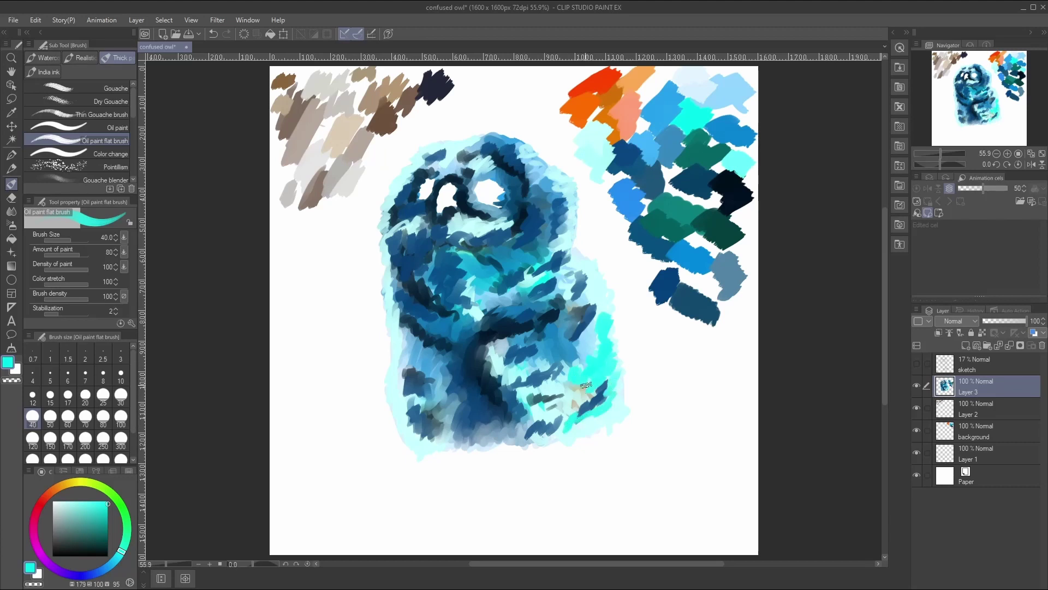
{"action": "mouse_move", "coordinate": [585, 387]}
{"action": "left_mouse_down"}
{"action": "mouse_move", "coordinate": [546, 403]}
{"action": "mouse_move", "coordinate": [553, 409]}
{"action": "mouse_move", "coordinate": [580, 384]}
{"action": "mouse_move", "coordinate": [595, 392]}
{"action": "mouse_move", "coordinate": [564, 415]}
{"action": "mouse_move", "coordinate": [594, 411]}
{"action": "mouse_move", "coordinate": [570, 431]}
{"action": "left_mouse_up"}
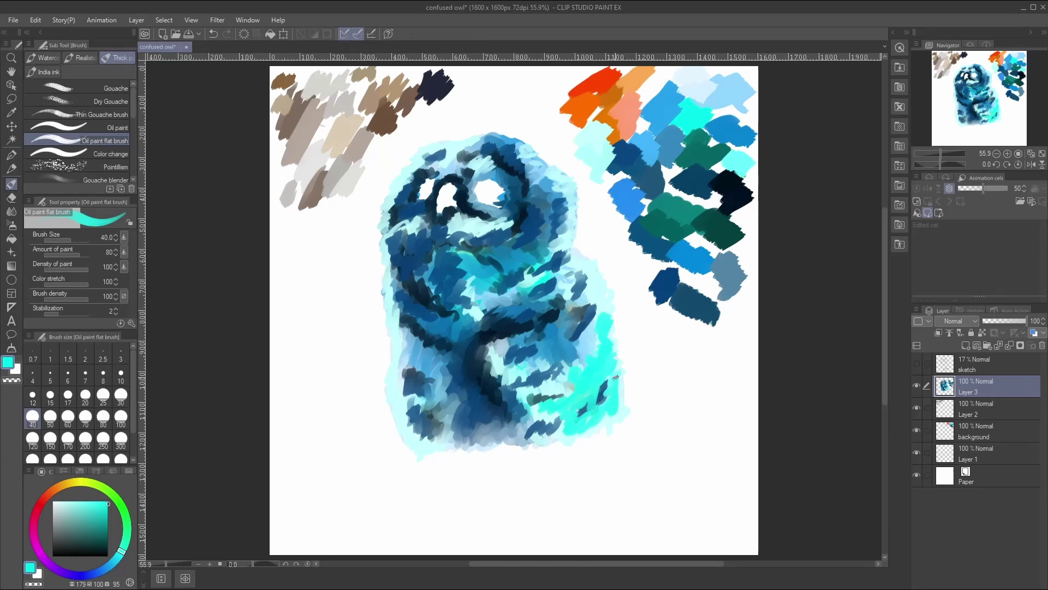
Step: Add bright cyan strokes along the left edge of the owl's lower body
{"action": "mouse_move", "coordinate": [403, 385]}
{"action": "left_mouse_down"}
{"action": "mouse_move", "coordinate": [391, 398]}
{"action": "mouse_move", "coordinate": [404, 439]}
{"action": "mouse_move", "coordinate": [419, 447]}
{"action": "left_mouse_up"}
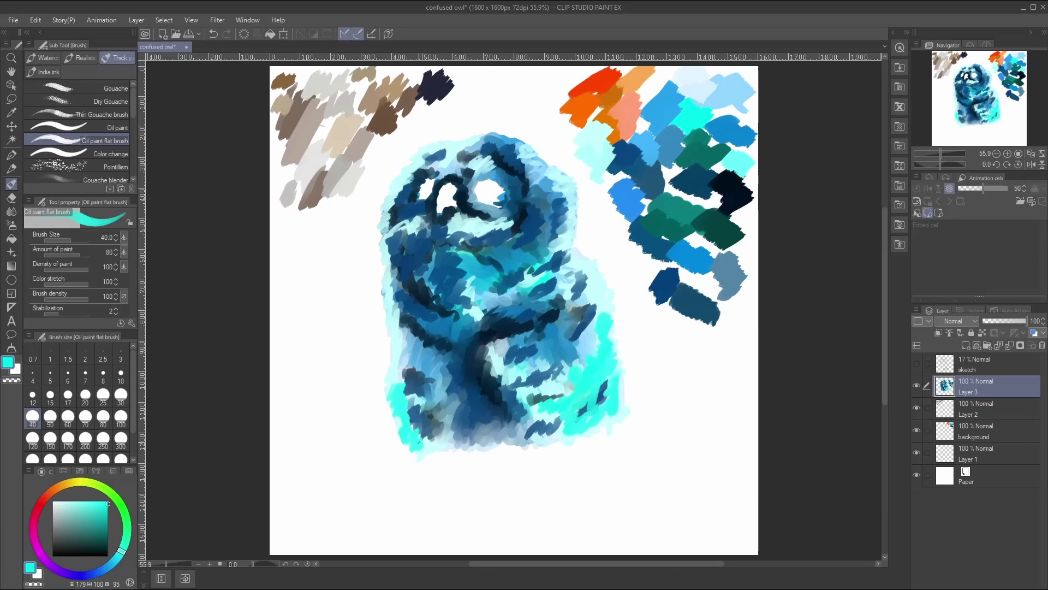
{"action": "mouse_move", "coordinate": [403, 378]}
{"action": "left_mouse_down"}
{"action": "mouse_move", "coordinate": [400, 355]}
{"action": "mouse_move", "coordinate": [394, 382]}
{"action": "left_mouse_up"}
{"action": "mouse_move", "coordinate": [390, 329]}
{"action": "left_mouse_down"}
{"action": "mouse_move", "coordinate": [394, 344]}
{"action": "mouse_move", "coordinate": [394, 327]}
{"action": "left_mouse_up"}
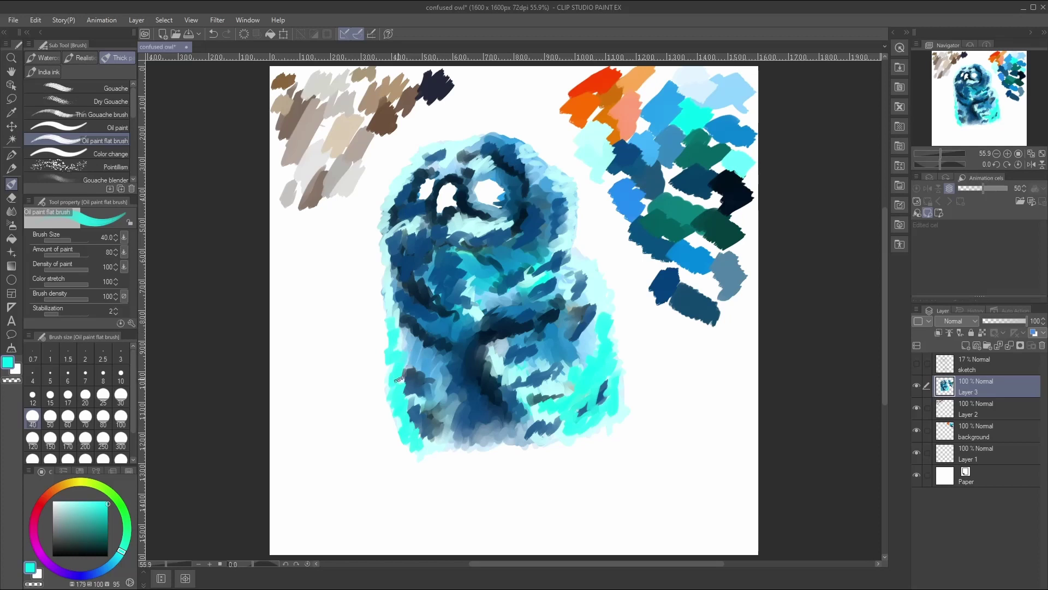
{"action": "left_click_drag", "start_coordinate": [402, 370], "coordinate": [400, 391]}
Step: Paint bright cyan accents around the sides and top of the owl's head
{"action": "left_click_drag", "start_coordinate": [555, 177], "coordinate": [567, 194]}
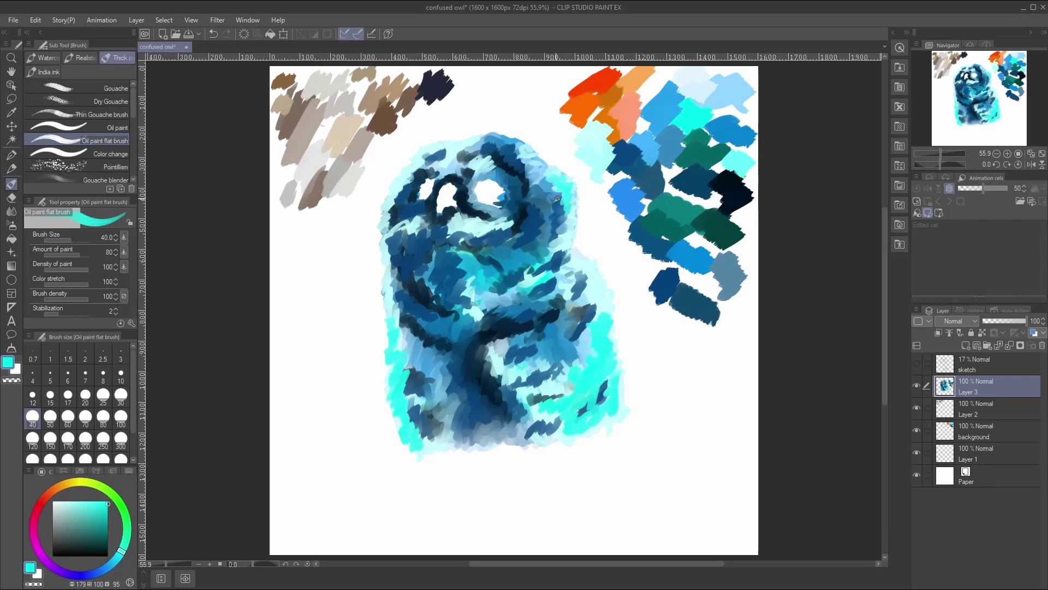
{"action": "mouse_move", "coordinate": [405, 239]}
{"action": "left_mouse_down"}
{"action": "mouse_move", "coordinate": [416, 235]}
{"action": "mouse_move", "coordinate": [390, 240]}
{"action": "mouse_move", "coordinate": [409, 230]}
{"action": "left_mouse_up"}
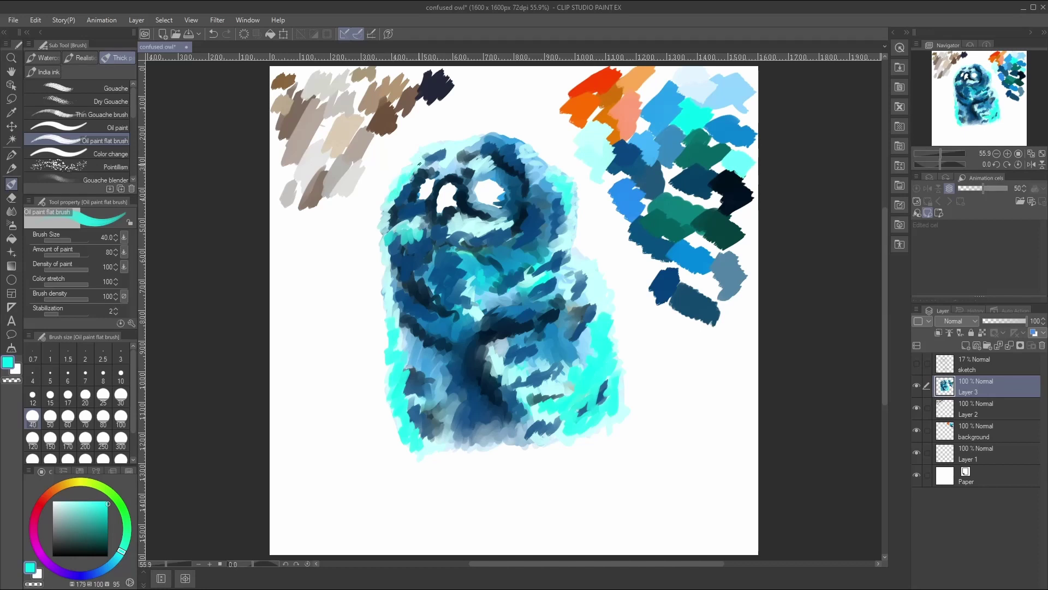
{"action": "left_click_drag", "start_coordinate": [422, 161], "coordinate": [451, 153]}
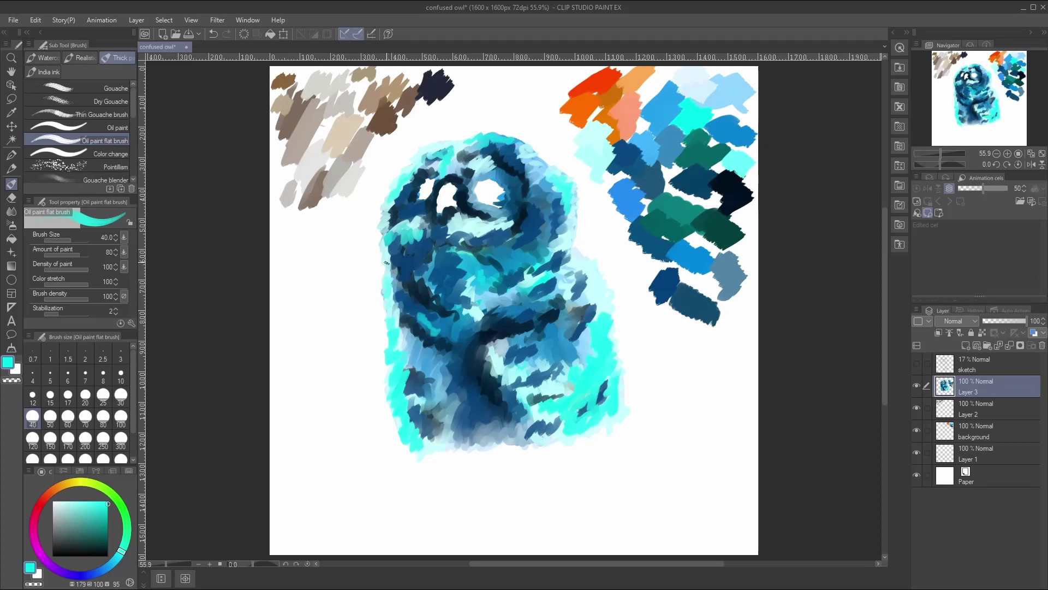
Step: Extend the bright cyan strokes along the base and into the lower part of the owl's body
{"action": "mouse_move", "coordinate": [433, 421]}
{"action": "left_mouse_down"}
{"action": "mouse_move", "coordinate": [438, 446]}
{"action": "mouse_move", "coordinate": [463, 435]}
{"action": "mouse_move", "coordinate": [422, 445]}
{"action": "mouse_move", "coordinate": [471, 436]}
{"action": "left_mouse_up"}
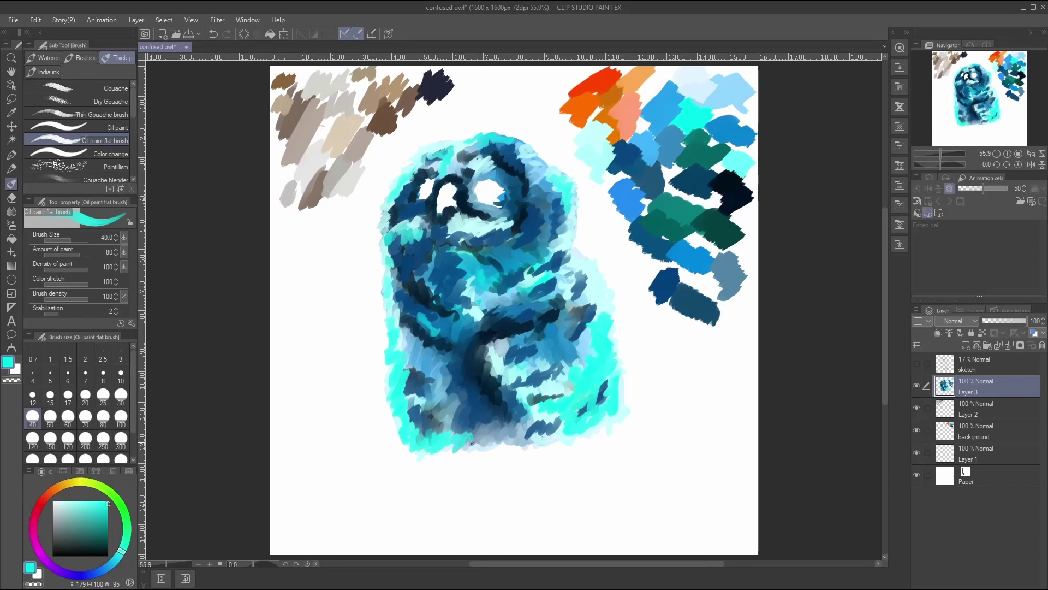
{"action": "left_click_drag", "start_coordinate": [443, 375], "coordinate": [454, 397]}
{"action": "mouse_move", "coordinate": [539, 401]}
{"action": "left_mouse_down"}
{"action": "mouse_move", "coordinate": [524, 410]}
{"action": "mouse_move", "coordinate": [534, 424]}
{"action": "mouse_move", "coordinate": [564, 417]}
{"action": "left_mouse_up"}
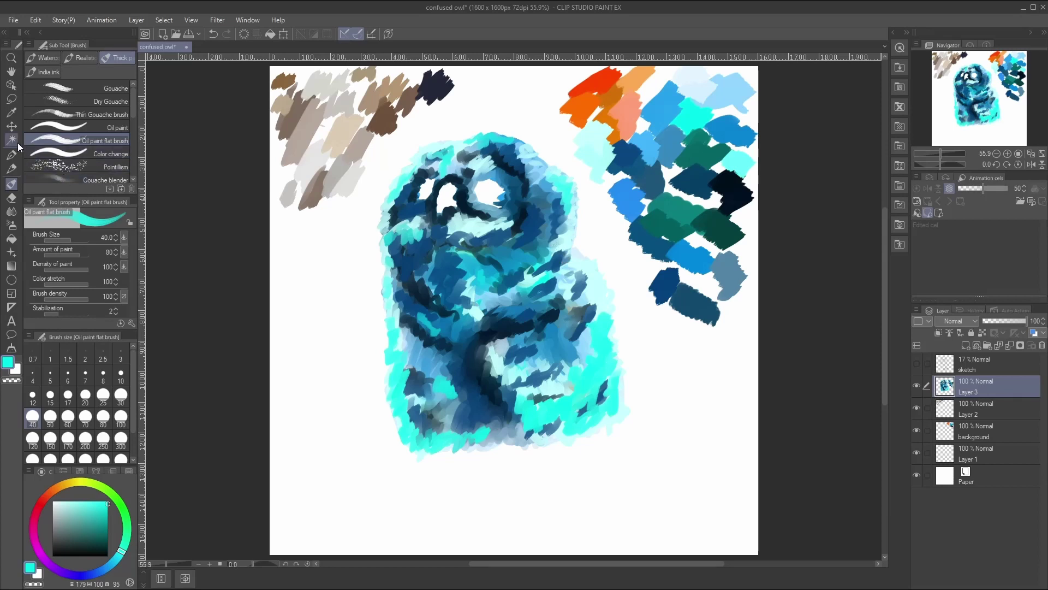
Step: Sample the pale aqua palette swatch and paint highlights on the owl's belly and down the left side of its body
{"action": "left_click", "coordinate": [11, 113]}
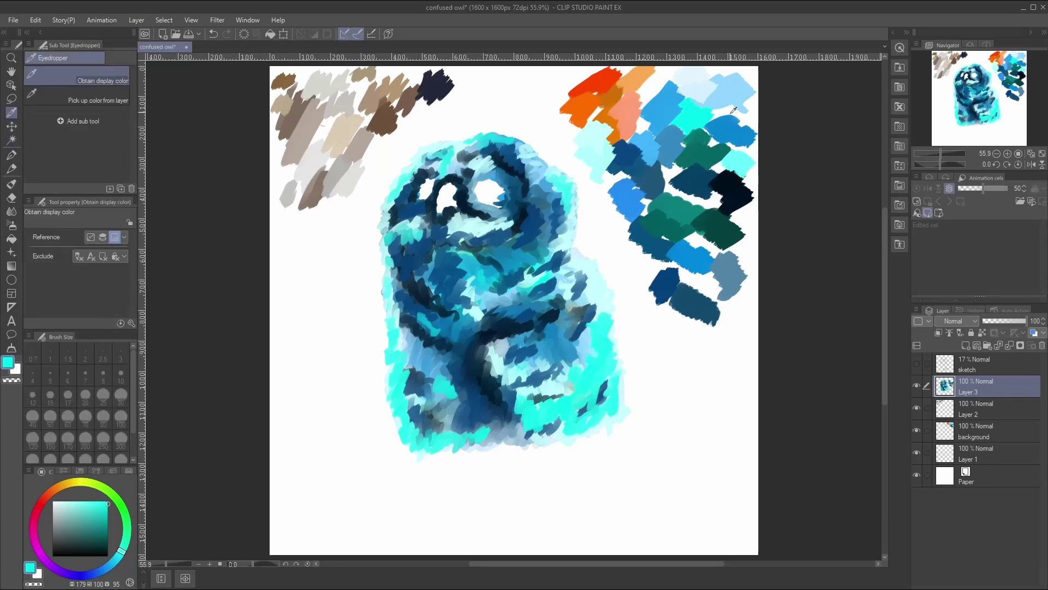
{"action": "left_click", "coordinate": [577, 131]}
{"action": "left_click", "coordinate": [20, 185]}
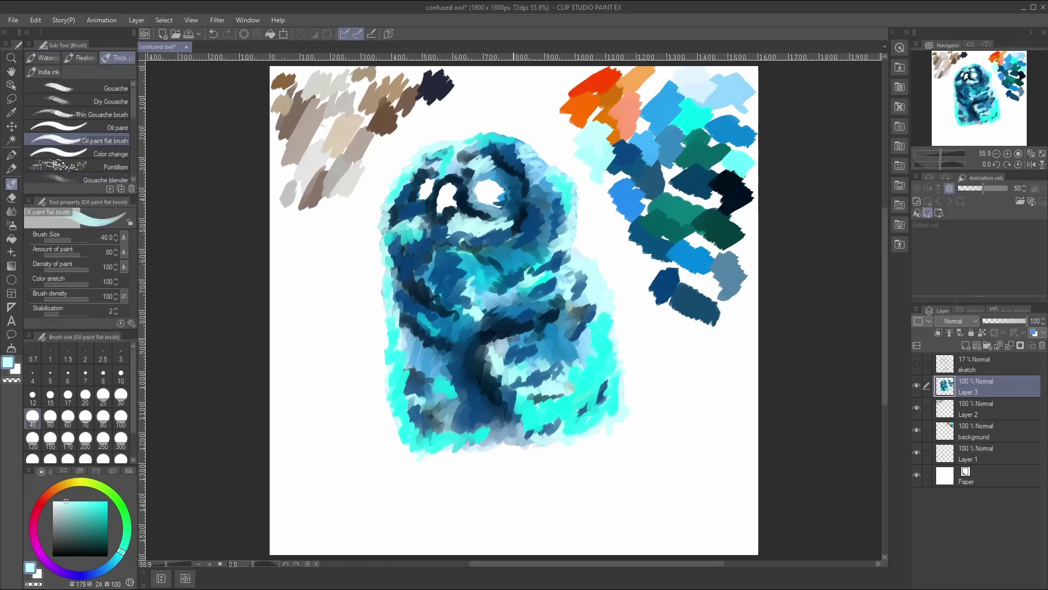
{"action": "mouse_move", "coordinate": [514, 338]}
{"action": "left_mouse_down"}
{"action": "mouse_move", "coordinate": [486, 349]}
{"action": "mouse_move", "coordinate": [500, 351]}
{"action": "left_mouse_up"}
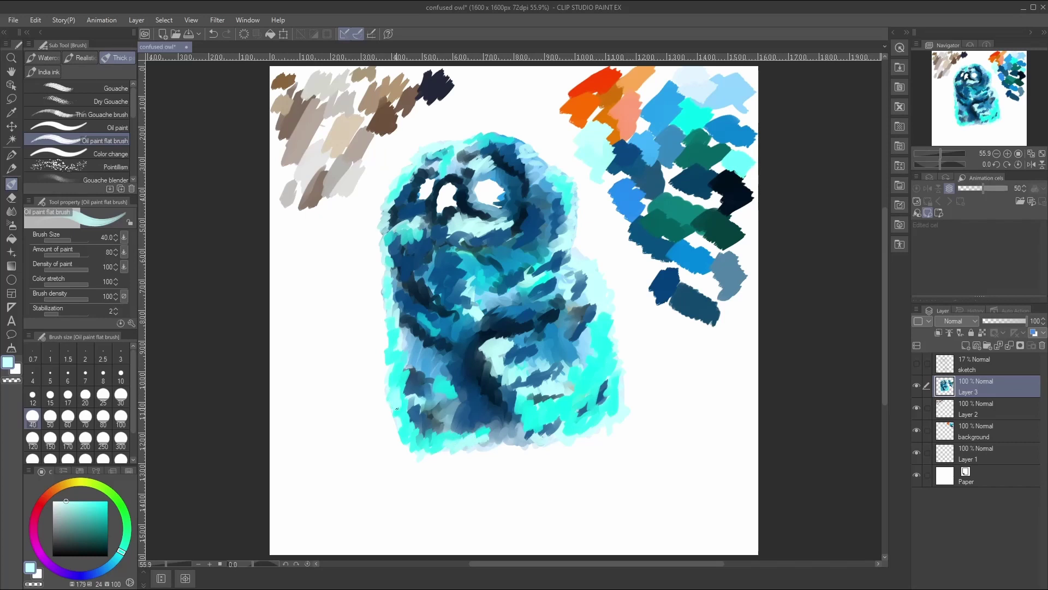
{"action": "mouse_move", "coordinate": [396, 389]}
{"action": "left_mouse_down"}
{"action": "mouse_move", "coordinate": [420, 391]}
{"action": "mouse_move", "coordinate": [427, 373]}
{"action": "mouse_move", "coordinate": [431, 387]}
{"action": "left_mouse_up"}
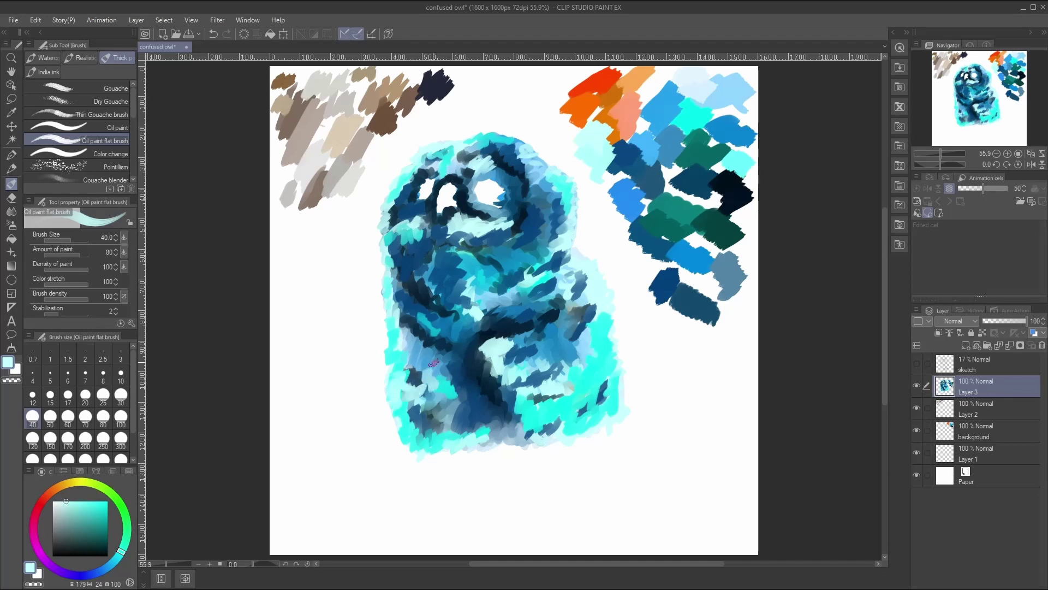
{"action": "mouse_move", "coordinate": [399, 320]}
{"action": "left_mouse_down"}
{"action": "mouse_move", "coordinate": [410, 357]}
{"action": "mouse_move", "coordinate": [426, 331]}
{"action": "left_mouse_up"}
{"action": "left_click_drag", "start_coordinate": [394, 279], "coordinate": [402, 290]}
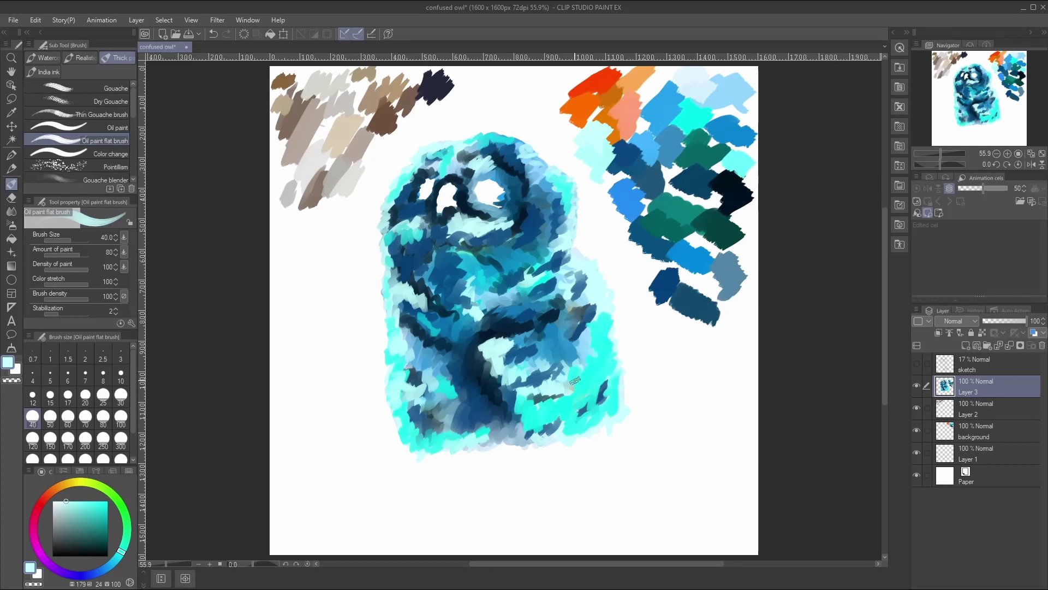
Step: Add pale aqua strokes over the owl's lower-right body and belly, and switch to the Blend tool at size 17
{"action": "mouse_move", "coordinate": [571, 416]}
{"action": "left_mouse_down"}
{"action": "mouse_move", "coordinate": [568, 431]}
{"action": "mouse_move", "coordinate": [606, 410]}
{"action": "mouse_move", "coordinate": [570, 415]}
{"action": "left_mouse_up"}
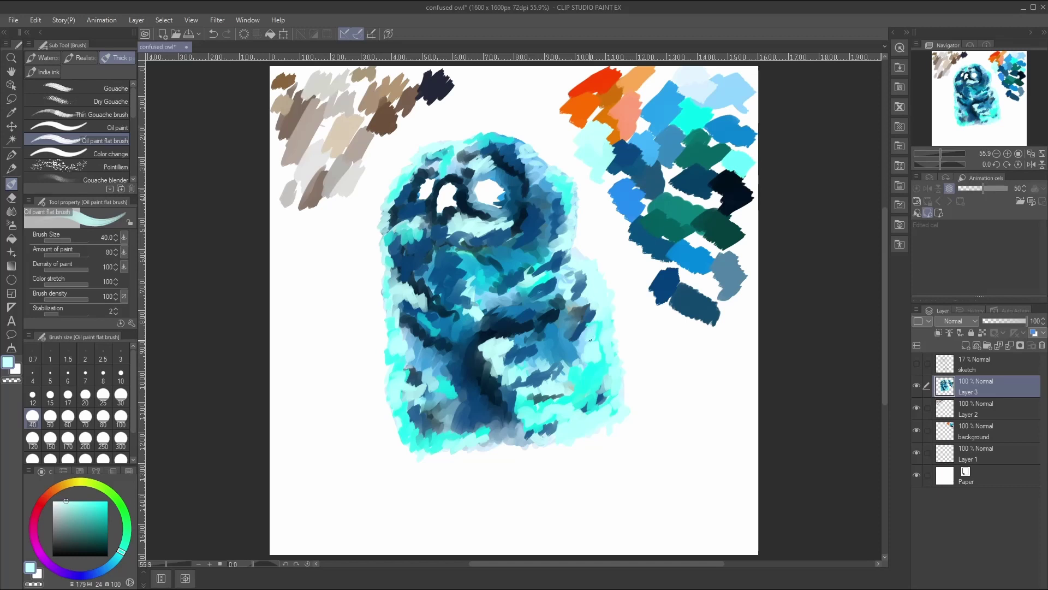
{"action": "mouse_move", "coordinate": [532, 333]}
{"action": "left_mouse_down"}
{"action": "mouse_move", "coordinate": [507, 352]}
{"action": "mouse_move", "coordinate": [528, 354]}
{"action": "left_mouse_up"}
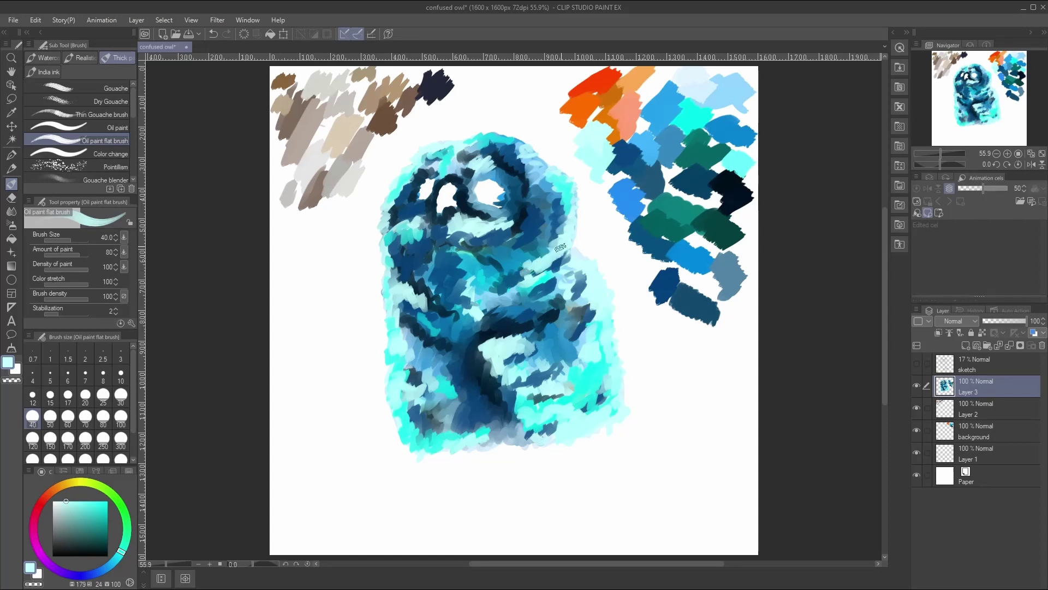
{"action": "left_click", "coordinate": [12, 212]}
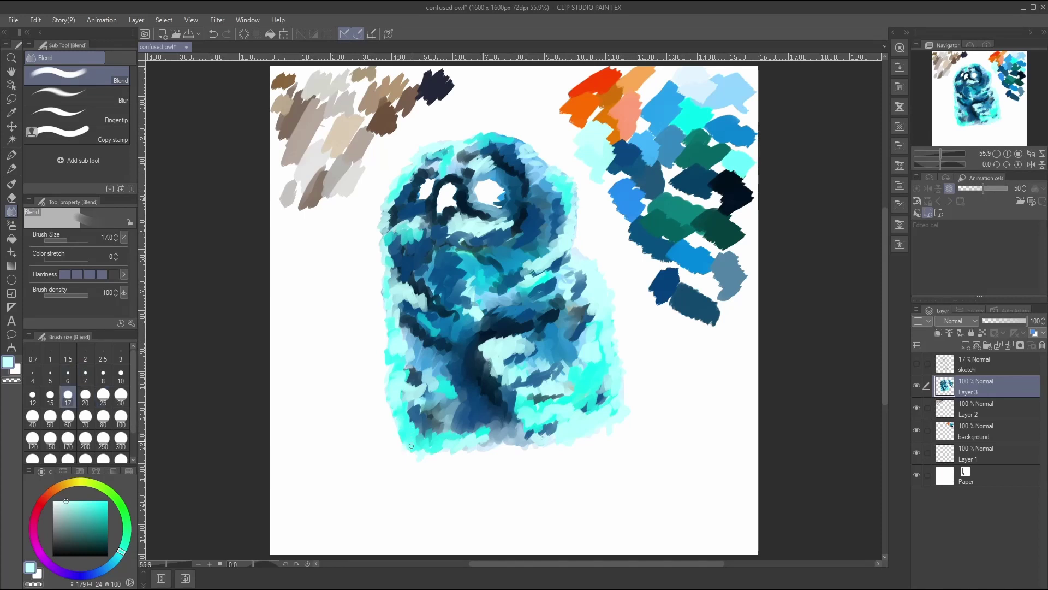
Step: Hide Layer 3, Layer 2 and the background layer
{"action": "left_click", "coordinate": [919, 386]}
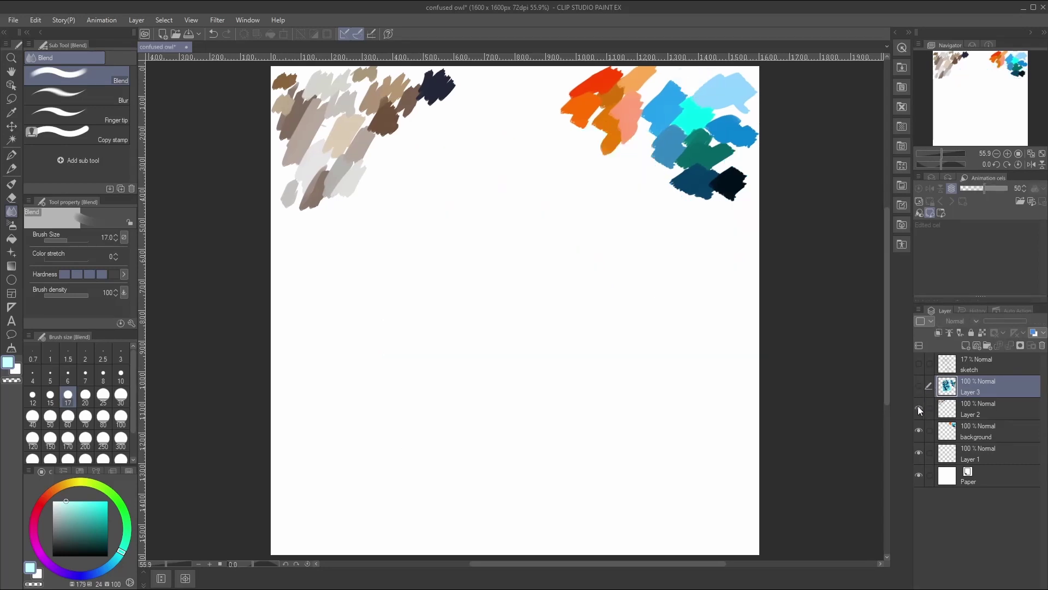
{"action": "left_click", "coordinate": [918, 431]}
{"action": "left_click", "coordinate": [920, 431]}
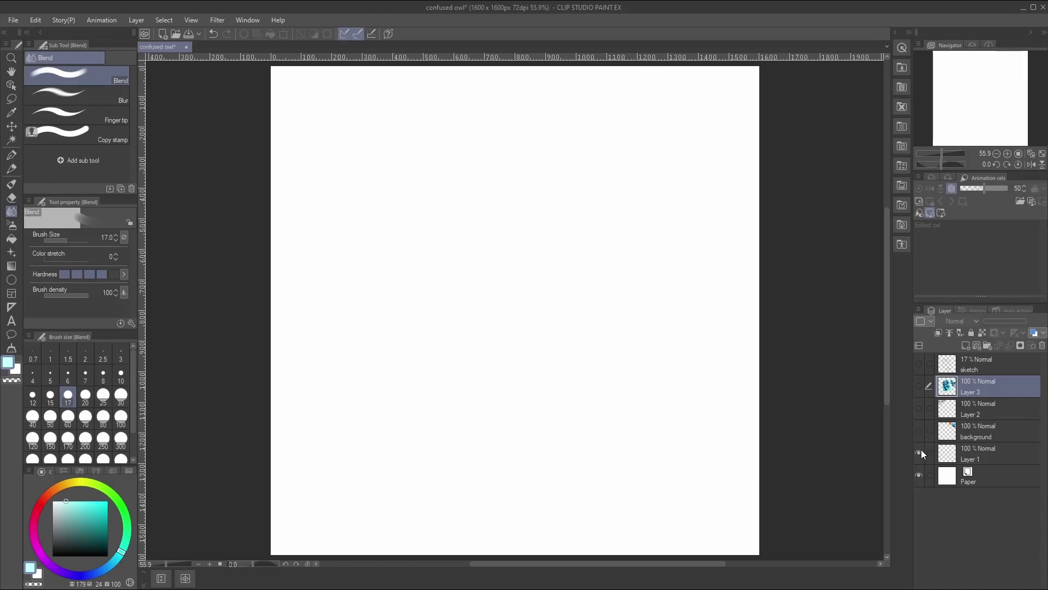
Step: Add a new layer directly above Layer 1 and fill it with solid black
{"action": "left_click", "coordinate": [951, 458]}
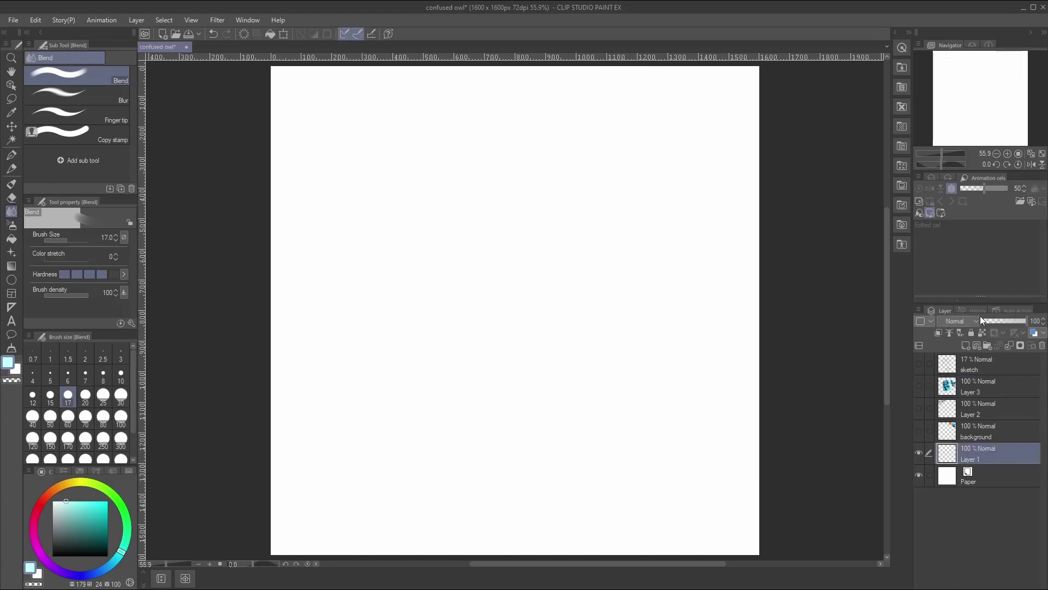
{"action": "left_click", "coordinate": [959, 342]}
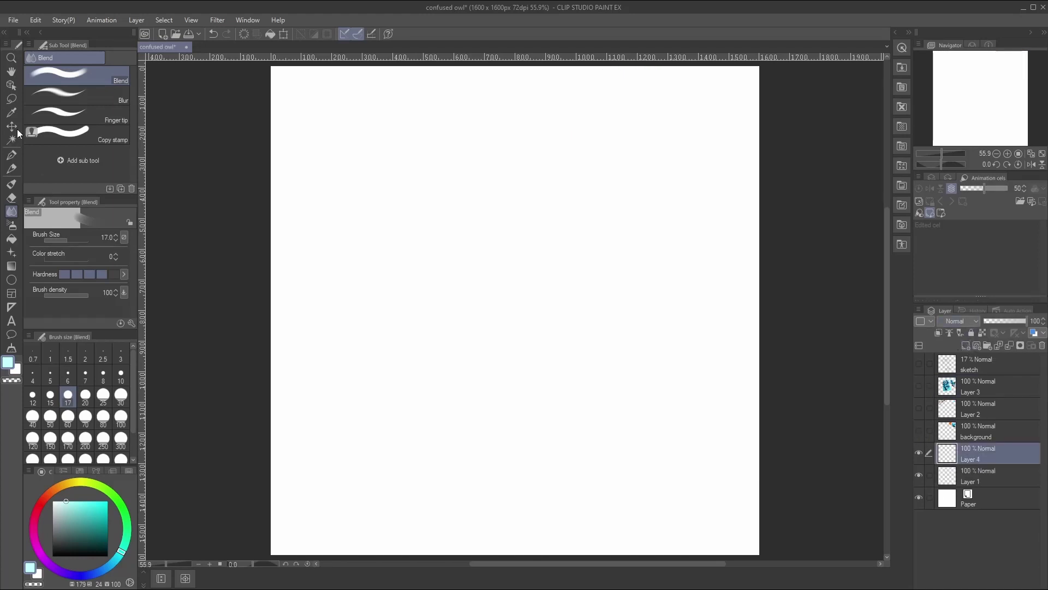
{"action": "left_click", "coordinate": [12, 239]}
{"action": "left_click_drag", "start_coordinate": [101, 547], "coordinate": [124, 553]}
{"action": "left_click", "coordinate": [520, 324]}
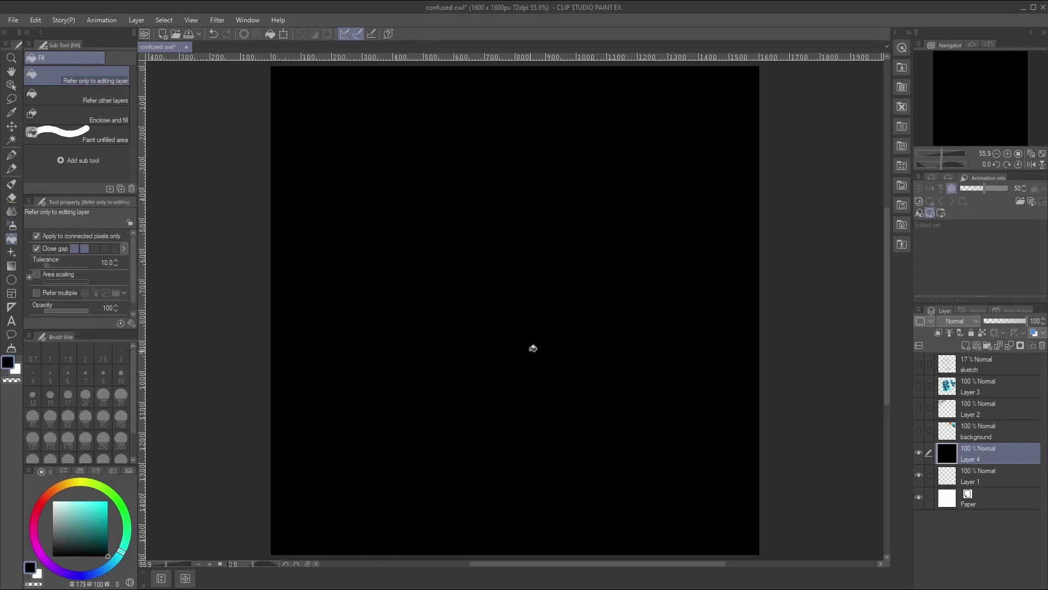
Step: Show Layer 3, the background layer and Layer 2 again, and make Layer 3 the active layer
{"action": "left_click", "coordinate": [919, 386]}
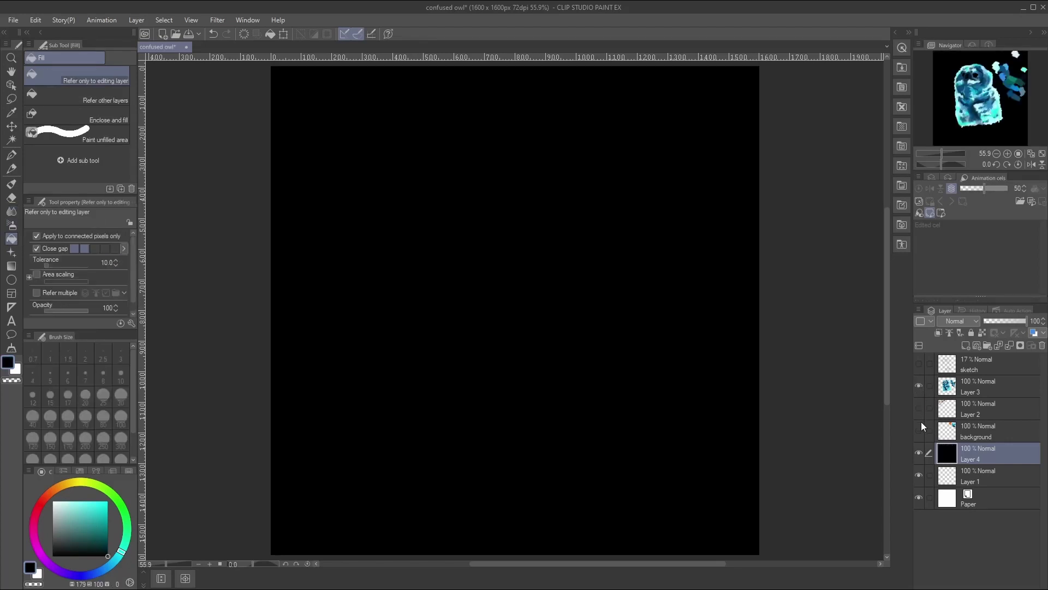
{"action": "left_click", "coordinate": [919, 431]}
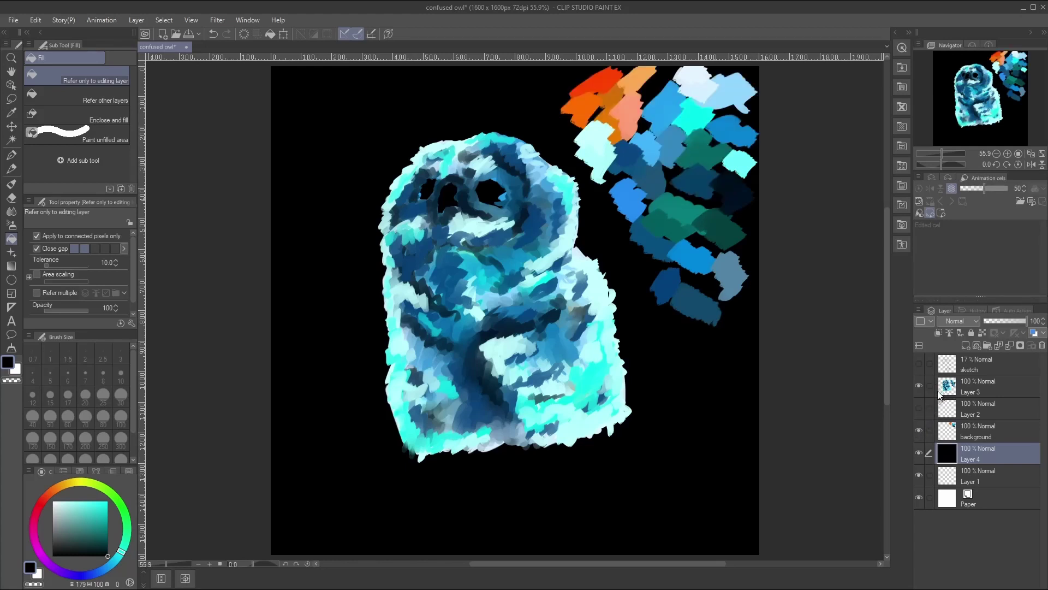
{"action": "left_click", "coordinate": [919, 408]}
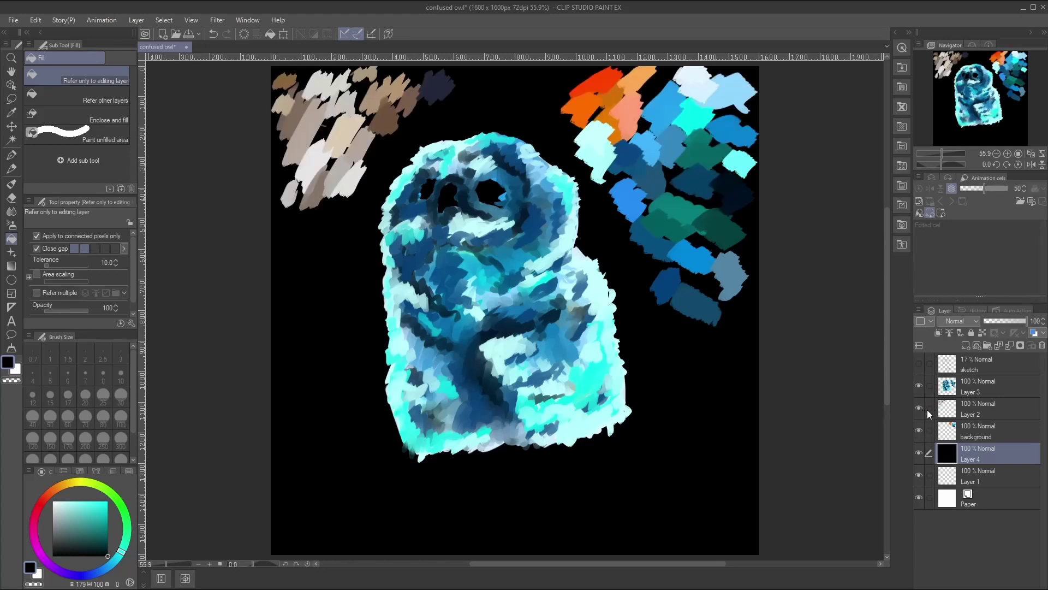
{"action": "left_click", "coordinate": [971, 390]}
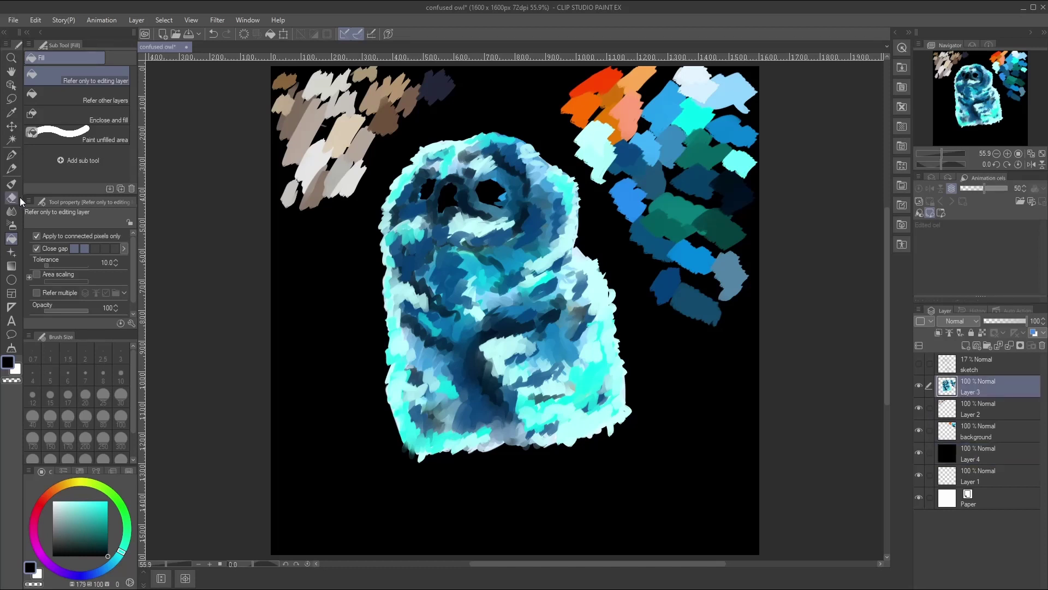
Step: Blend the strokes along the owl's left edge and the upper-left of its head with the Blend tool at size 17
{"action": "key", "text": "b"}
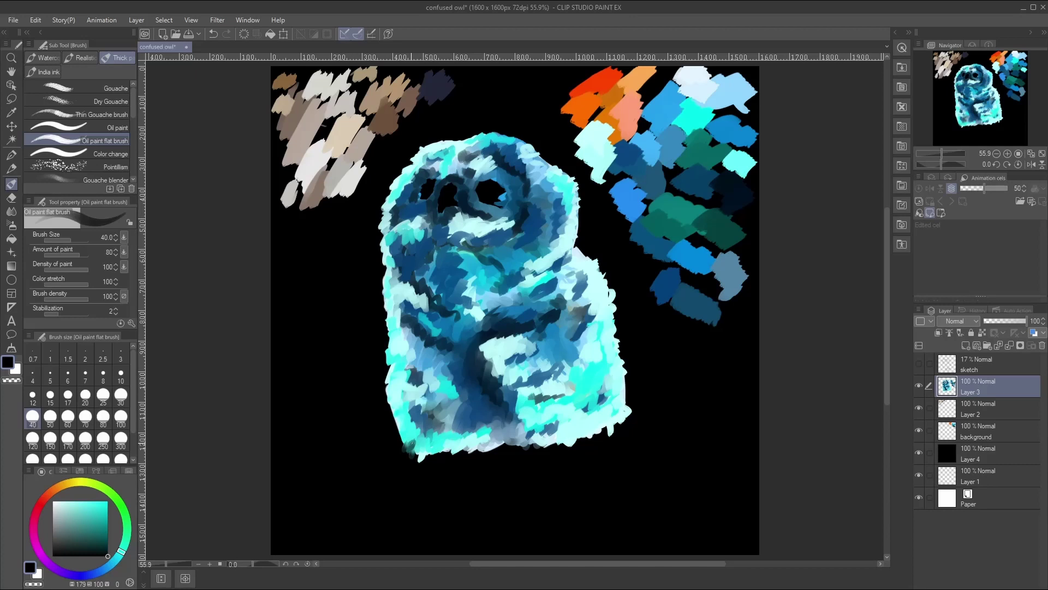
{"action": "left_click", "coordinate": [11, 198]}
{"action": "left_click", "coordinate": [11, 212]}
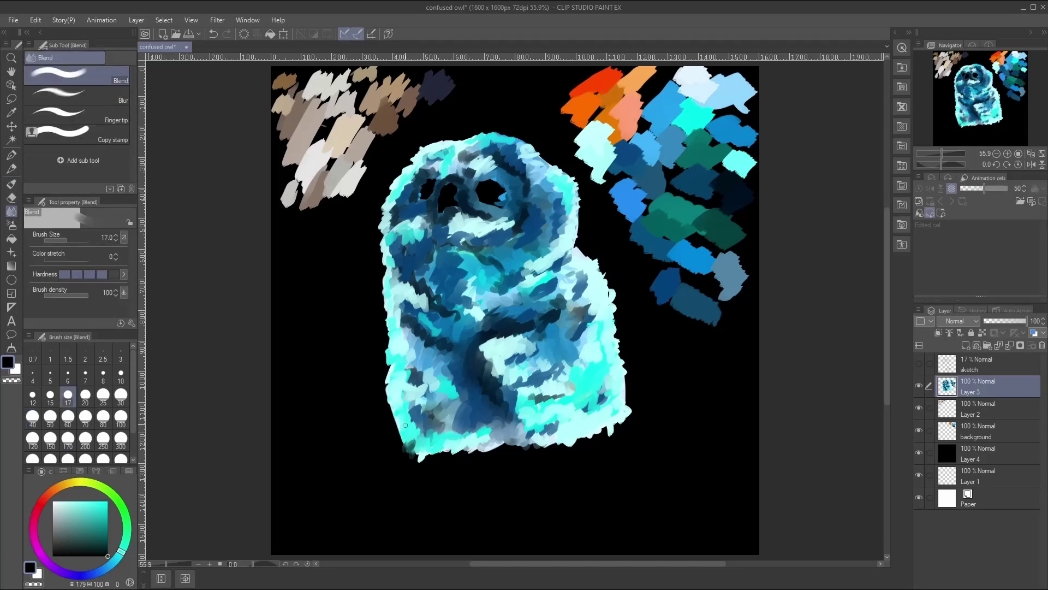
{"action": "mouse_move", "coordinate": [405, 425]}
{"action": "left_mouse_down"}
{"action": "mouse_move", "coordinate": [420, 453]}
{"action": "mouse_move", "coordinate": [394, 422]}
{"action": "mouse_move", "coordinate": [394, 410]}
{"action": "mouse_move", "coordinate": [405, 431]}
{"action": "mouse_move", "coordinate": [407, 415]}
{"action": "mouse_move", "coordinate": [388, 392]}
{"action": "mouse_move", "coordinate": [406, 401]}
{"action": "mouse_move", "coordinate": [409, 353]}
{"action": "mouse_move", "coordinate": [398, 395]}
{"action": "mouse_move", "coordinate": [400, 416]}
{"action": "mouse_move", "coordinate": [412, 406]}
{"action": "mouse_move", "coordinate": [410, 434]}
{"action": "mouse_move", "coordinate": [425, 430]}
{"action": "mouse_move", "coordinate": [408, 412]}
{"action": "mouse_move", "coordinate": [421, 415]}
{"action": "mouse_move", "coordinate": [386, 349]}
{"action": "mouse_move", "coordinate": [389, 363]}
{"action": "mouse_move", "coordinate": [395, 339]}
{"action": "mouse_move", "coordinate": [387, 385]}
{"action": "mouse_move", "coordinate": [399, 331]}
{"action": "mouse_move", "coordinate": [396, 235]}
{"action": "mouse_move", "coordinate": [410, 228]}
{"action": "mouse_move", "coordinate": [417, 240]}
{"action": "mouse_move", "coordinate": [392, 279]}
{"action": "left_mouse_up"}
{"action": "mouse_move", "coordinate": [433, 172]}
{"action": "left_mouse_down"}
{"action": "mouse_move", "coordinate": [423, 158]}
{"action": "mouse_move", "coordinate": [417, 165]}
{"action": "mouse_move", "coordinate": [445, 164]}
{"action": "left_mouse_up"}
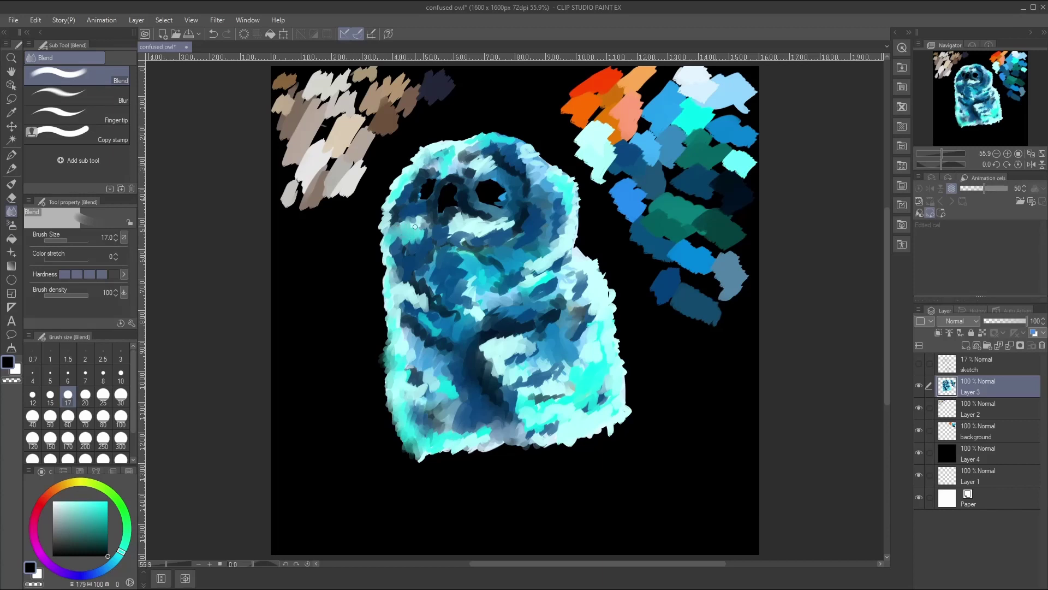
{"action": "mouse_move", "coordinate": [396, 250]}
{"action": "left_mouse_down"}
{"action": "mouse_move", "coordinate": [420, 243]}
{"action": "mouse_move", "coordinate": [401, 252]}
{"action": "left_mouse_up"}
Step: Blend the strokes along the owl's right edge and across the top of its head
{"action": "left_click_drag", "start_coordinate": [591, 278], "coordinate": [611, 303]}
{"action": "left_click_drag", "start_coordinate": [603, 418], "coordinate": [607, 424]}
{"action": "mouse_move", "coordinate": [571, 234]}
{"action": "left_mouse_down"}
{"action": "mouse_move", "coordinate": [576, 215]}
{"action": "mouse_move", "coordinate": [574, 231]}
{"action": "left_mouse_up"}
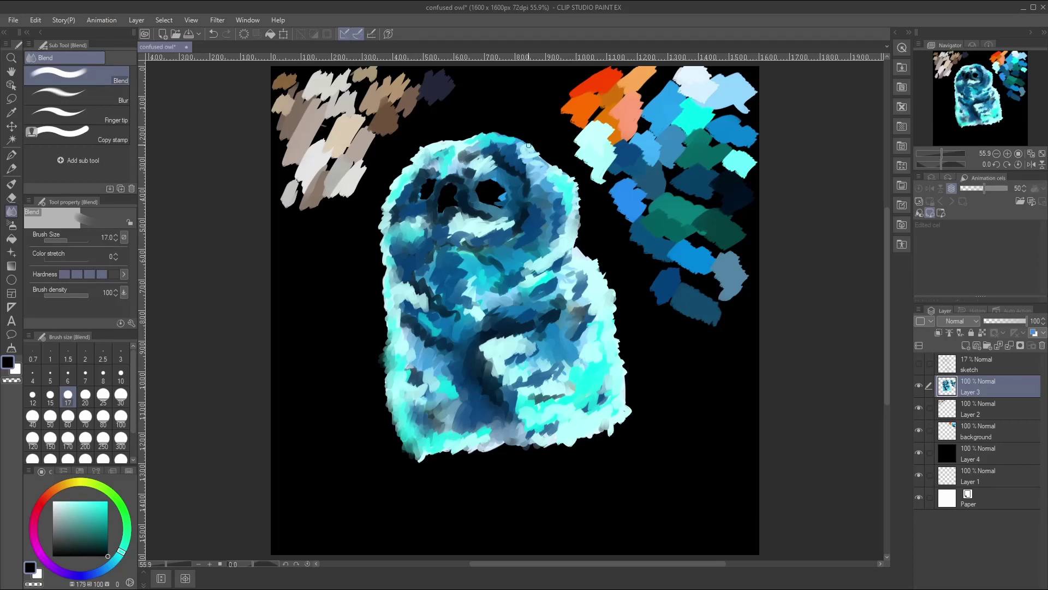
{"action": "mouse_move", "coordinate": [528, 146]}
{"action": "left_mouse_down"}
{"action": "mouse_move", "coordinate": [551, 178]}
{"action": "mouse_move", "coordinate": [498, 147]}
{"action": "mouse_move", "coordinate": [521, 173]}
{"action": "mouse_move", "coordinate": [496, 151]}
{"action": "left_mouse_up"}
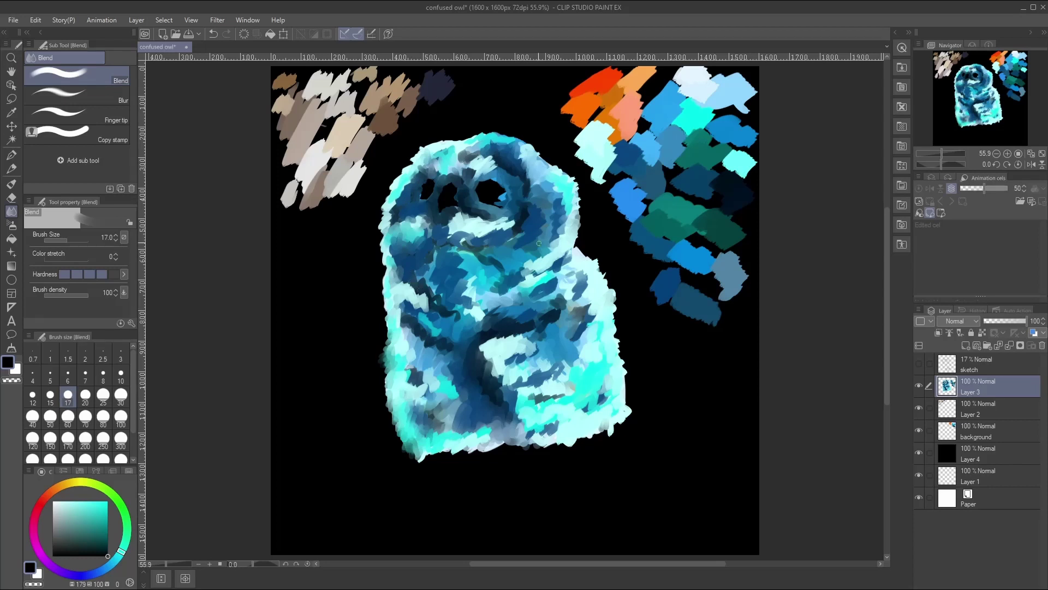
Step: Blend the strokes across the owl's chest, under its eyes and down the left side of its body
{"action": "left_click_drag", "start_coordinate": [424, 268], "coordinate": [434, 274]}
{"action": "left_click_drag", "start_coordinate": [491, 303], "coordinate": [493, 327]}
{"action": "left_click_drag", "start_coordinate": [461, 244], "coordinate": [466, 242]}
{"action": "mouse_move", "coordinate": [480, 223]}
{"action": "left_mouse_down"}
{"action": "mouse_move", "coordinate": [470, 217]}
{"action": "mouse_move", "coordinate": [490, 227]}
{"action": "mouse_move", "coordinate": [467, 223]}
{"action": "mouse_move", "coordinate": [476, 211]}
{"action": "mouse_move", "coordinate": [510, 228]}
{"action": "left_mouse_up"}
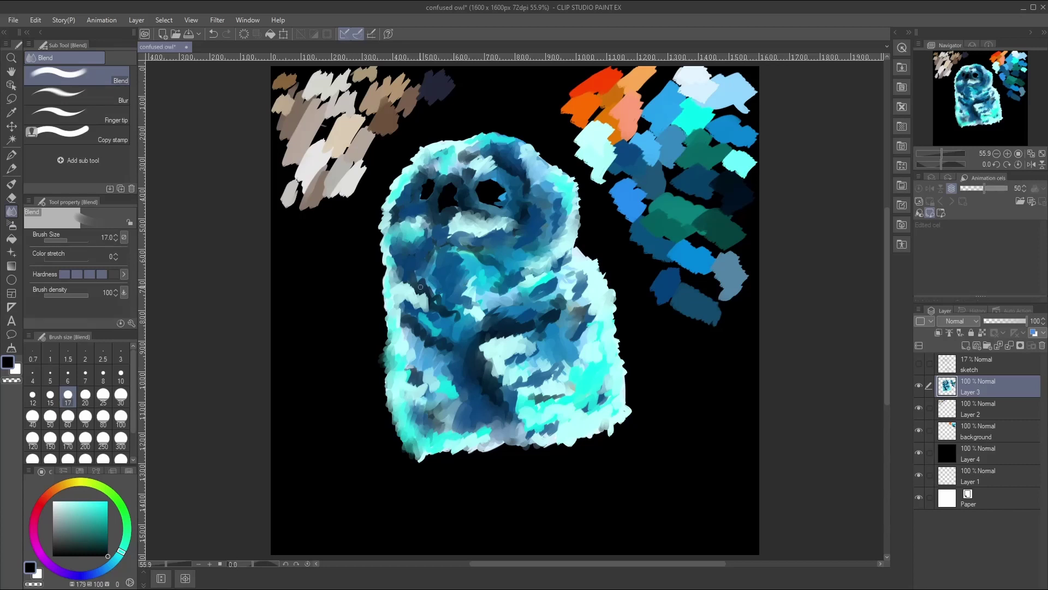
{"action": "mouse_move", "coordinate": [410, 286]}
{"action": "left_mouse_down"}
{"action": "mouse_move", "coordinate": [439, 318]}
{"action": "mouse_move", "coordinate": [466, 322]}
{"action": "mouse_move", "coordinate": [411, 292]}
{"action": "mouse_move", "coordinate": [405, 308]}
{"action": "mouse_move", "coordinate": [416, 301]}
{"action": "mouse_move", "coordinate": [417, 316]}
{"action": "mouse_move", "coordinate": [399, 297]}
{"action": "mouse_move", "coordinate": [416, 317]}
{"action": "mouse_move", "coordinate": [398, 325]}
{"action": "mouse_move", "coordinate": [428, 336]}
{"action": "mouse_move", "coordinate": [414, 320]}
{"action": "mouse_move", "coordinate": [428, 344]}
{"action": "mouse_move", "coordinate": [433, 336]}
{"action": "mouse_move", "coordinate": [402, 341]}
{"action": "left_mouse_up"}
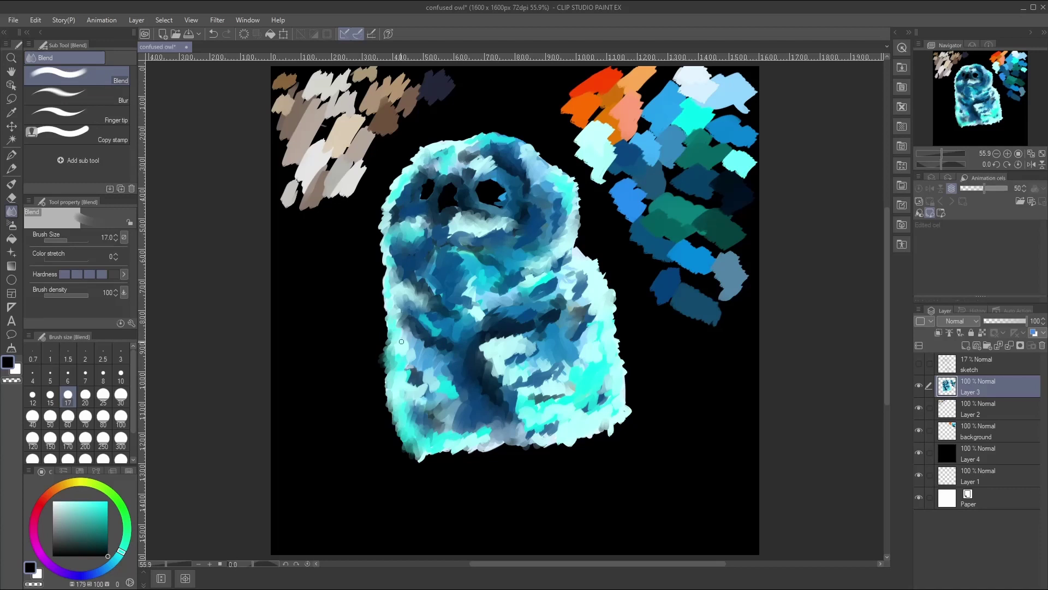
Step: Soften the pale aqua and blue strokes over the owl's belly and lower-right body with the Blend tool
{"action": "mouse_move", "coordinate": [487, 332]}
{"action": "left_mouse_down"}
{"action": "mouse_move", "coordinate": [514, 340]}
{"action": "mouse_move", "coordinate": [512, 360]}
{"action": "mouse_move", "coordinate": [536, 352]}
{"action": "left_mouse_up"}
{"action": "mouse_move", "coordinate": [535, 400]}
{"action": "left_mouse_down"}
{"action": "mouse_move", "coordinate": [568, 414]}
{"action": "mouse_move", "coordinate": [543, 416]}
{"action": "mouse_move", "coordinate": [566, 410]}
{"action": "mouse_move", "coordinate": [560, 404]}
{"action": "mouse_move", "coordinate": [587, 411]}
{"action": "mouse_move", "coordinate": [599, 390]}
{"action": "left_mouse_up"}
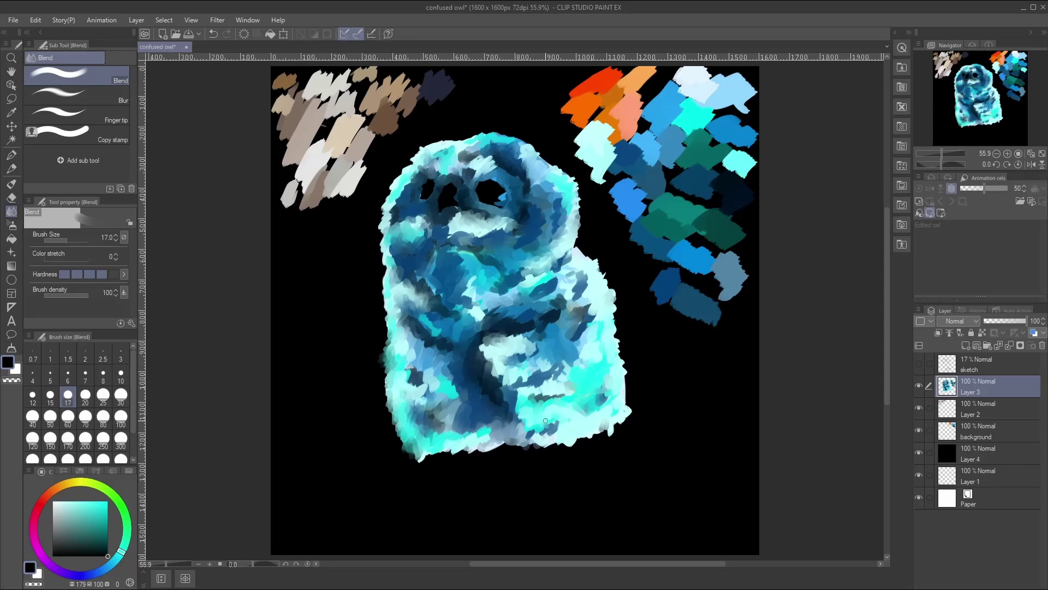
{"action": "mouse_move", "coordinate": [546, 421]}
{"action": "left_mouse_down"}
{"action": "mouse_move", "coordinate": [554, 432]}
{"action": "mouse_move", "coordinate": [527, 440]}
{"action": "left_mouse_up"}
{"action": "mouse_move", "coordinate": [608, 421]}
{"action": "left_mouse_down"}
{"action": "mouse_move", "coordinate": [611, 397]}
{"action": "mouse_move", "coordinate": [600, 381]}
{"action": "mouse_move", "coordinate": [614, 388]}
{"action": "mouse_move", "coordinate": [610, 410]}
{"action": "left_mouse_up"}
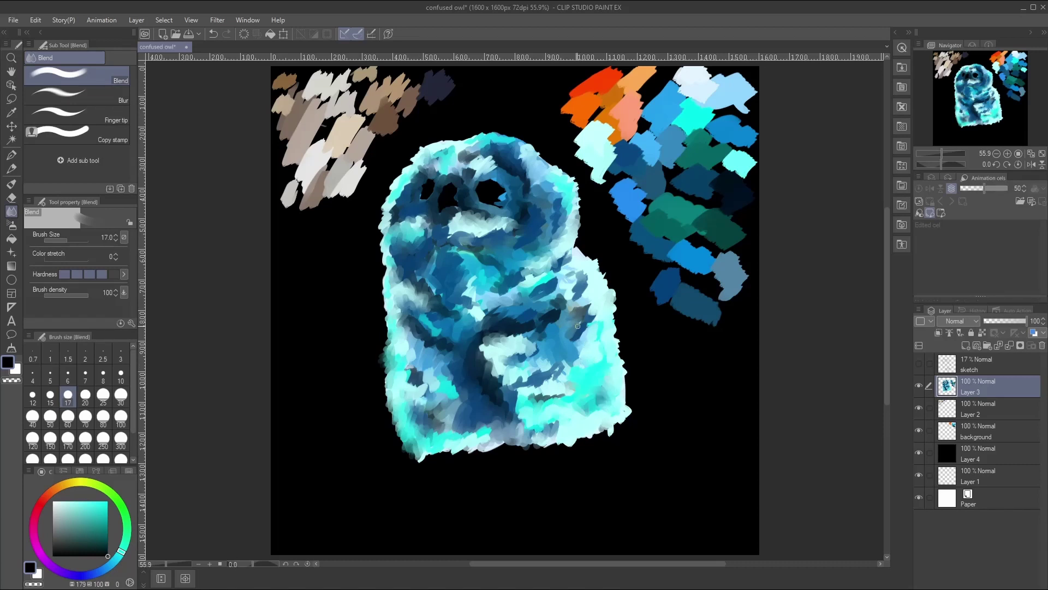
{"action": "mouse_move", "coordinate": [578, 326]}
{"action": "left_mouse_down"}
{"action": "mouse_move", "coordinate": [591, 312]}
{"action": "mouse_move", "coordinate": [578, 336]}
{"action": "left_mouse_up"}
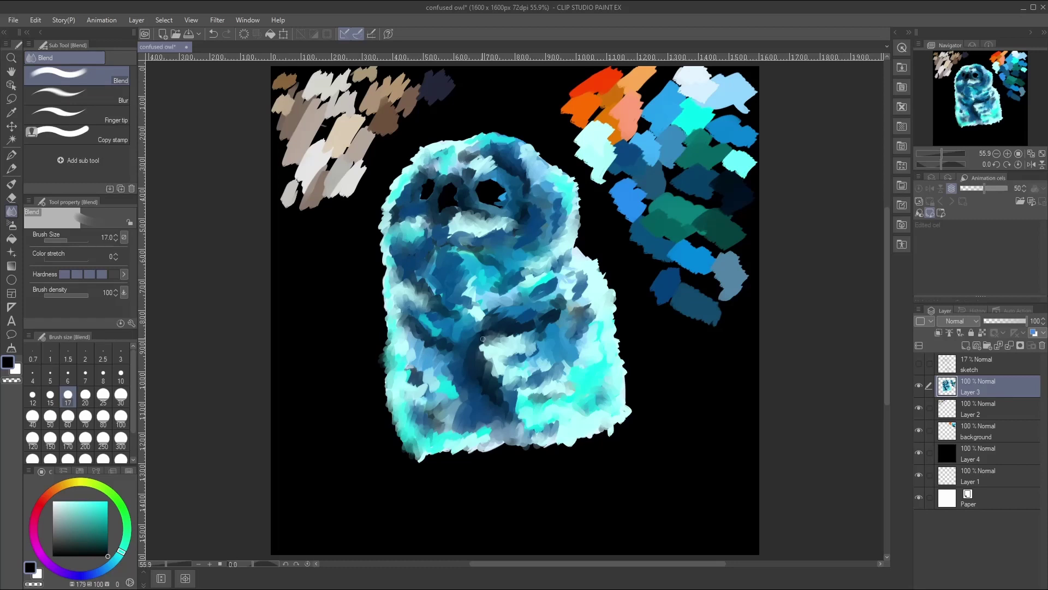
{"action": "left_click_drag", "start_coordinate": [483, 339], "coordinate": [472, 361]}
Step: Sample the red swatch, darken it to a brightness of 29, and paint a dark red-brown swatch beside the orange ones with the Oil paint flat brush
{"action": "left_click", "coordinate": [11, 184]}
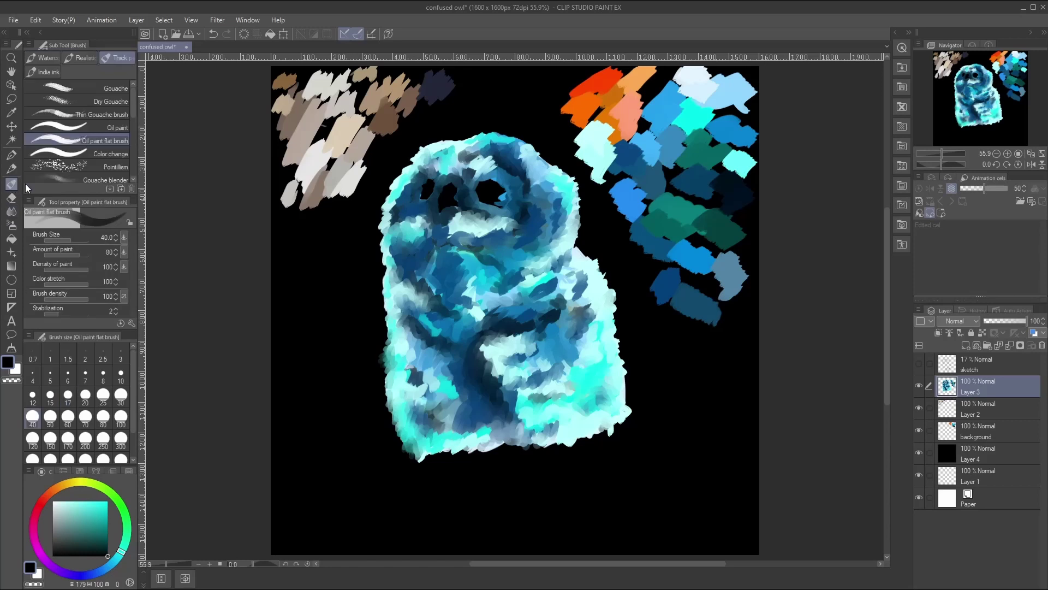
{"action": "left_click", "coordinate": [11, 112]}
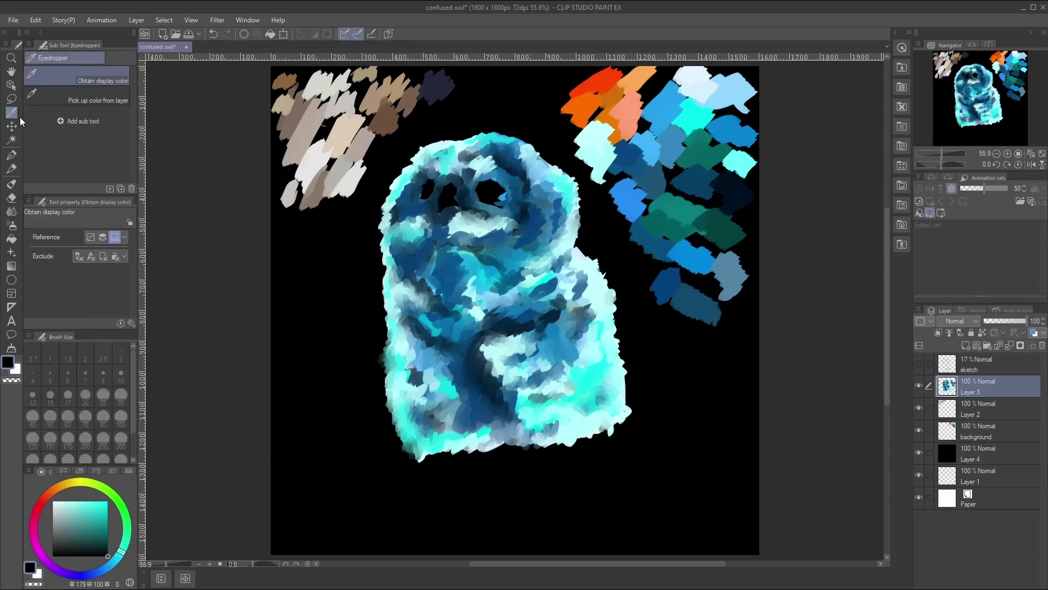
{"action": "left_click", "coordinate": [606, 84]}
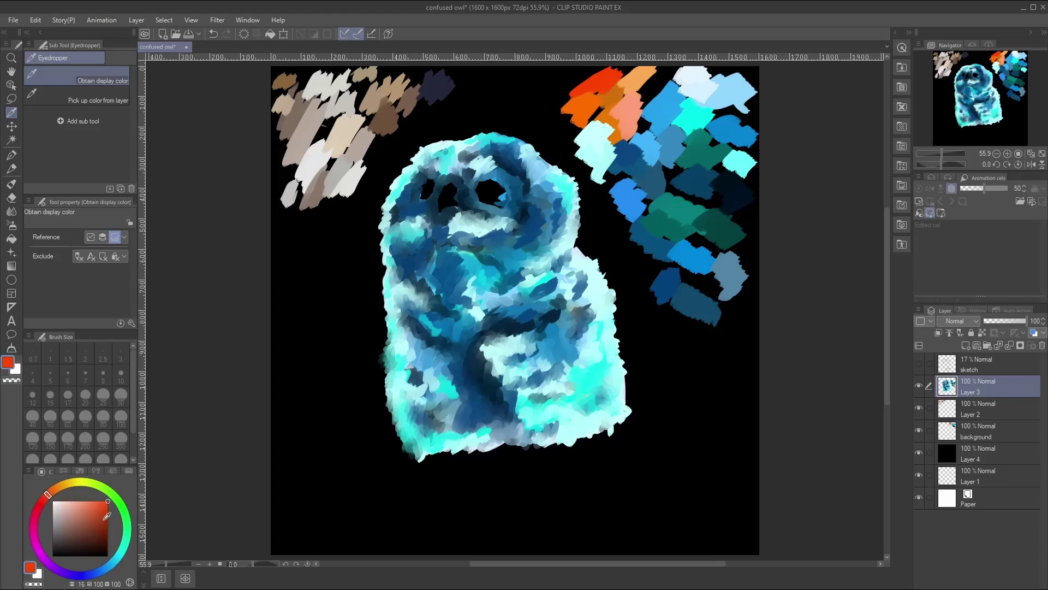
{"action": "left_click", "coordinate": [108, 540]}
{"action": "left_click", "coordinate": [11, 186]}
{"action": "mouse_move", "coordinate": [553, 93]}
{"action": "left_mouse_down"}
{"action": "mouse_move", "coordinate": [557, 80]}
{"action": "mouse_move", "coordinate": [538, 101]}
{"action": "mouse_move", "coordinate": [568, 82]}
{"action": "mouse_move", "coordinate": [567, 91]}
{"action": "left_mouse_up"}
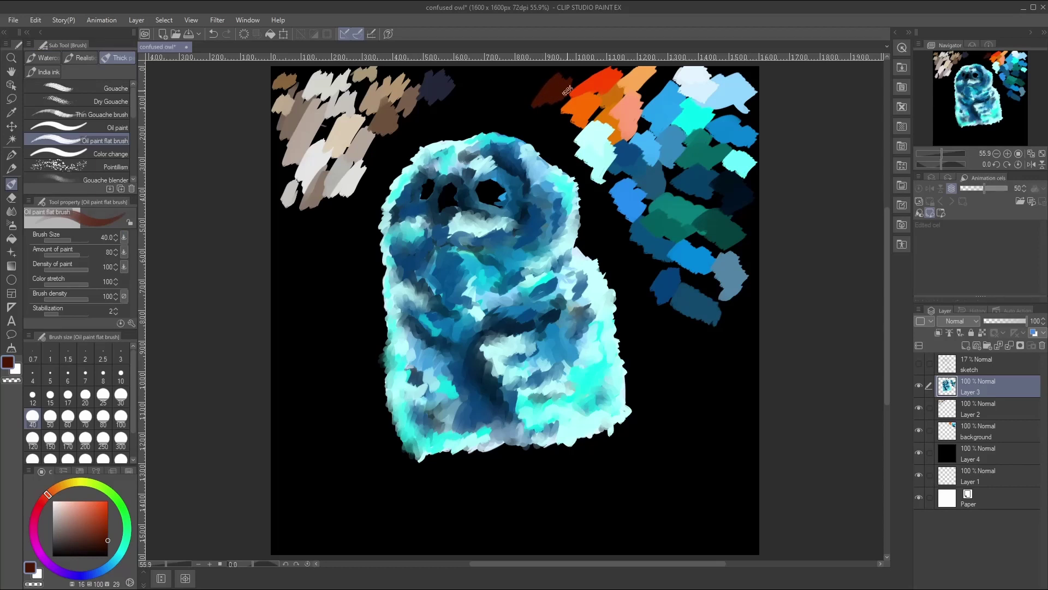
Step: Paint dark red-brown strokes at size 40 along the central belly shadow, beside it and on the owl's upper-left body
{"action": "mouse_move", "coordinate": [519, 329]}
{"action": "left_mouse_down"}
{"action": "mouse_move", "coordinate": [472, 352]}
{"action": "mouse_move", "coordinate": [472, 381]}
{"action": "mouse_move", "coordinate": [483, 372]}
{"action": "mouse_move", "coordinate": [500, 403]}
{"action": "left_mouse_up"}
{"action": "left_click_drag", "start_coordinate": [443, 375], "coordinate": [457, 388]}
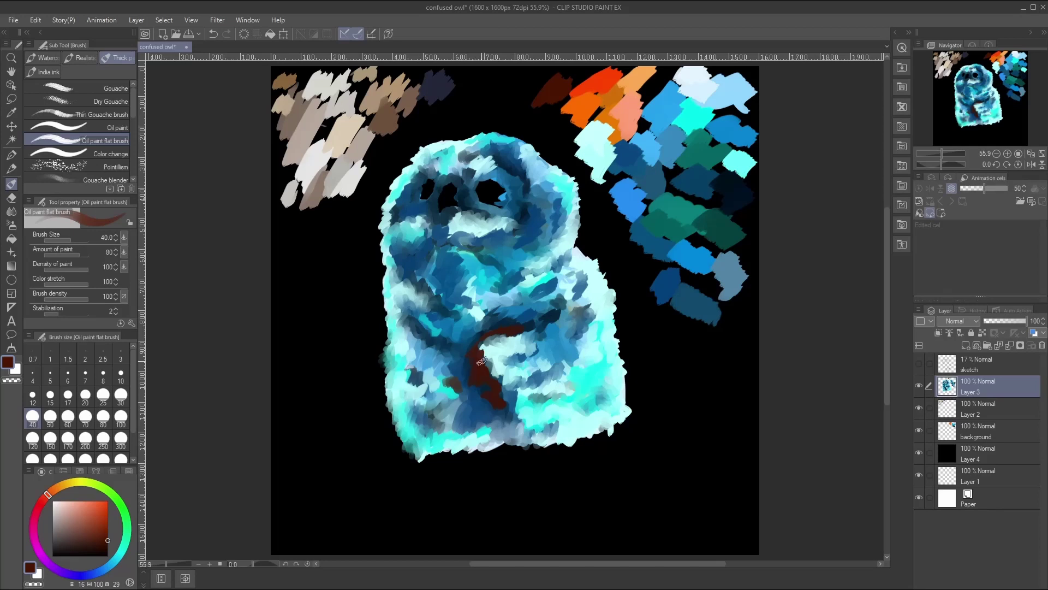
{"action": "left_click_drag", "start_coordinate": [411, 277], "coordinate": [436, 293]}
Step: Set the brush size to 25 and add dark red-brown accents to the belly shadow, around the eyes, on the chest and lower-left body
{"action": "left_click", "coordinate": [102, 404]}
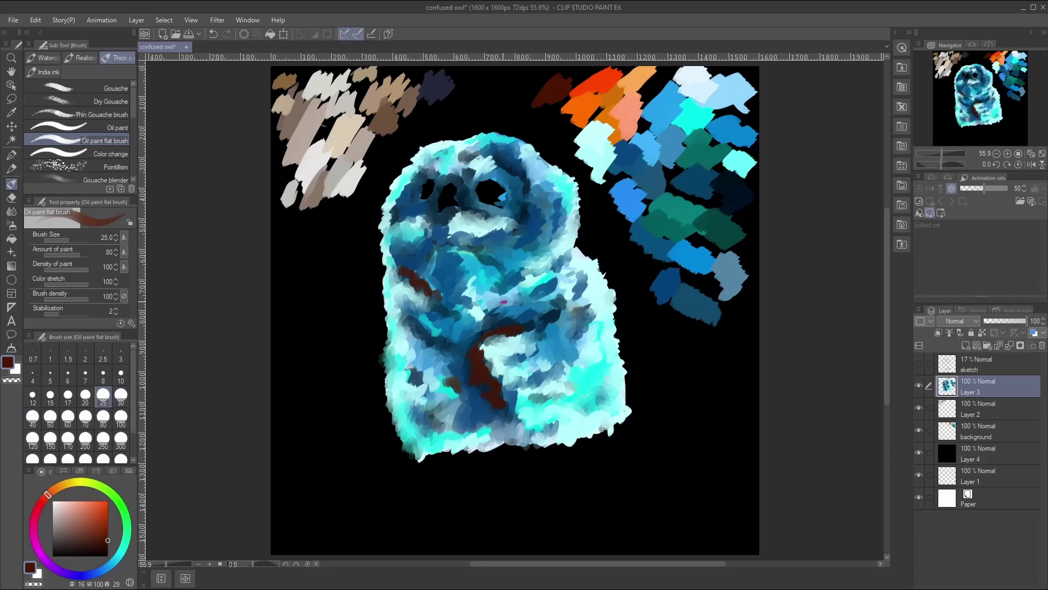
{"action": "left_click_drag", "start_coordinate": [500, 403], "coordinate": [509, 394]}
{"action": "left_click_drag", "start_coordinate": [522, 330], "coordinate": [535, 329]}
{"action": "left_click_drag", "start_coordinate": [413, 188], "coordinate": [408, 202]}
{"action": "mouse_move", "coordinate": [509, 171]}
{"action": "left_mouse_down"}
{"action": "mouse_move", "coordinate": [521, 206]}
{"action": "mouse_move", "coordinate": [524, 183]}
{"action": "left_mouse_up"}
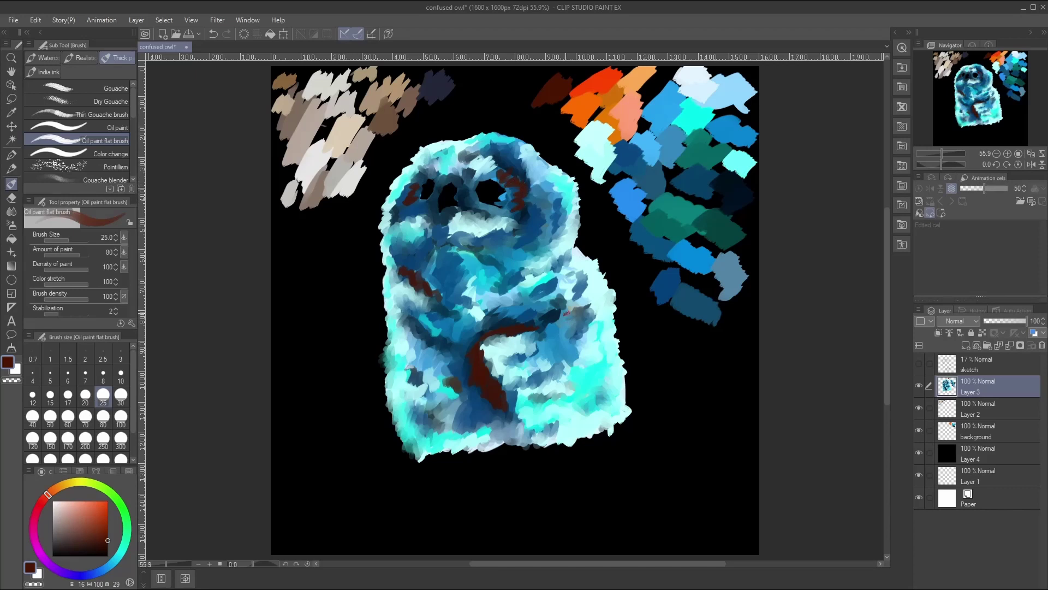
{"action": "mouse_move", "coordinate": [538, 266]}
{"action": "left_mouse_down"}
{"action": "mouse_move", "coordinate": [535, 280]}
{"action": "mouse_move", "coordinate": [515, 277]}
{"action": "mouse_move", "coordinate": [508, 289]}
{"action": "mouse_move", "coordinate": [475, 248]}
{"action": "mouse_move", "coordinate": [494, 268]}
{"action": "left_mouse_up"}
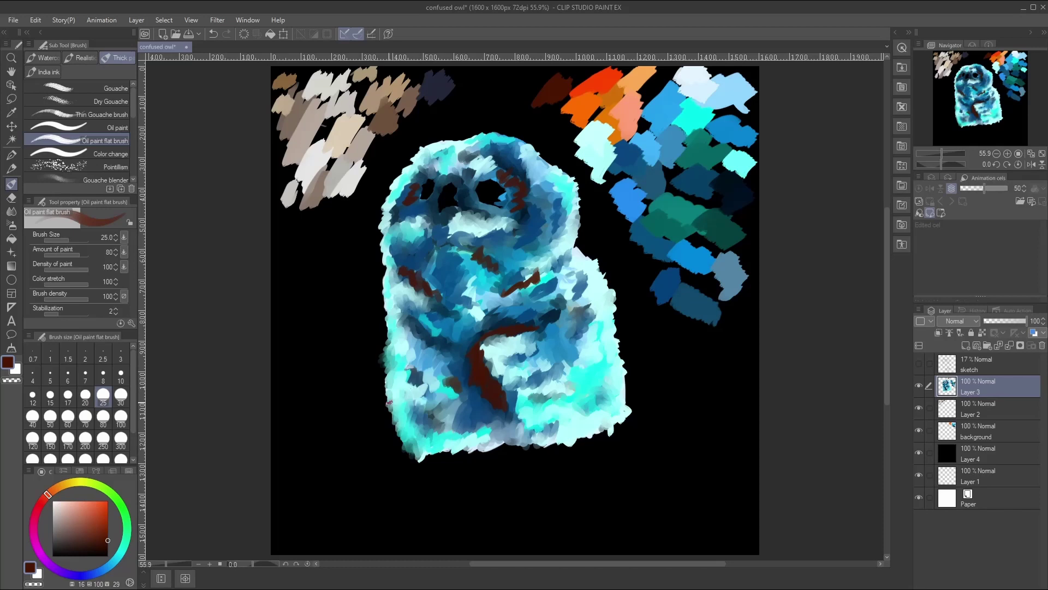
{"action": "left_click_drag", "start_coordinate": [409, 374], "coordinate": [433, 391]}
Step: Blend the red-brown strokes in the belly shadow, on the right of the chest and on the lower-left body with the Blend tool
{"action": "left_click", "coordinate": [11, 211]}
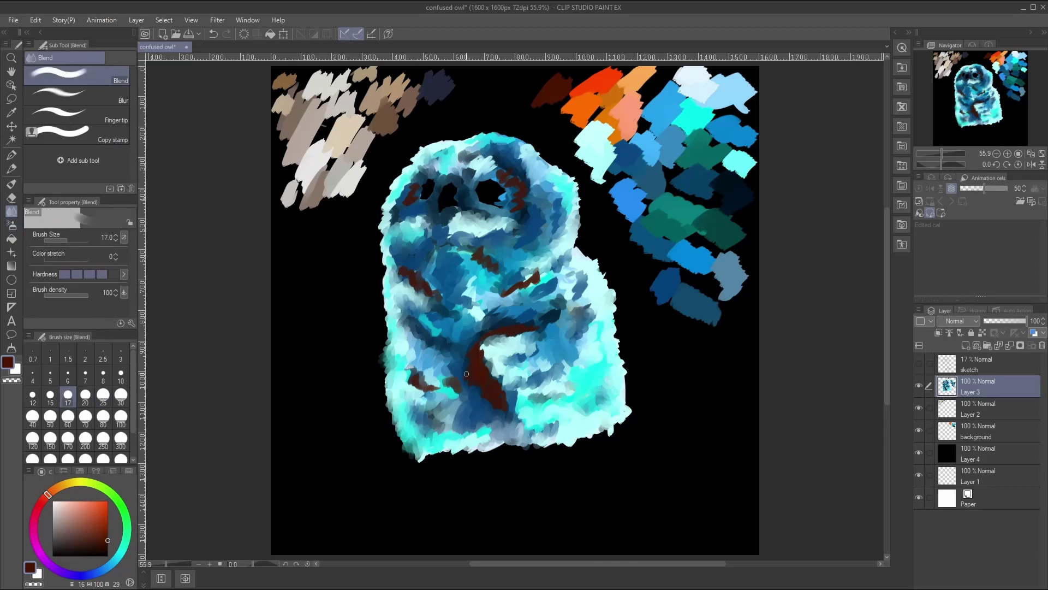
{"action": "left_click_drag", "start_coordinate": [467, 386], "coordinate": [485, 391]}
{"action": "left_click_drag", "start_coordinate": [483, 346], "coordinate": [498, 385]}
{"action": "left_click_drag", "start_coordinate": [496, 334], "coordinate": [544, 322]}
{"action": "mouse_move", "coordinate": [535, 286]}
{"action": "left_mouse_down"}
{"action": "mouse_move", "coordinate": [506, 294]}
{"action": "mouse_move", "coordinate": [541, 270]}
{"action": "mouse_move", "coordinate": [503, 290]}
{"action": "left_mouse_up"}
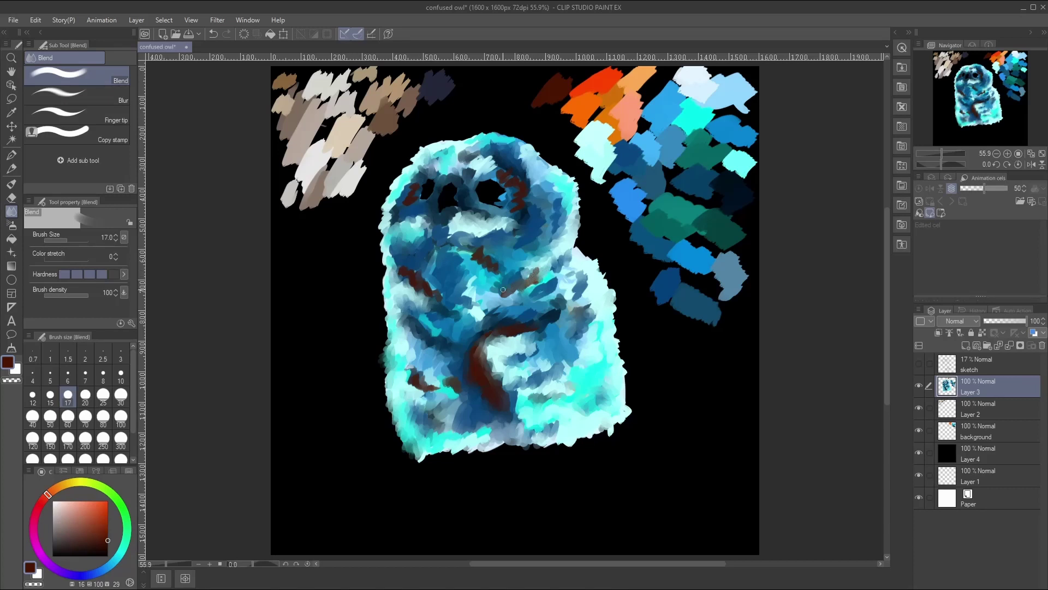
{"action": "mouse_move", "coordinate": [409, 381]}
{"action": "left_mouse_down"}
{"action": "mouse_move", "coordinate": [450, 380]}
{"action": "mouse_move", "coordinate": [458, 391]}
{"action": "left_mouse_up"}
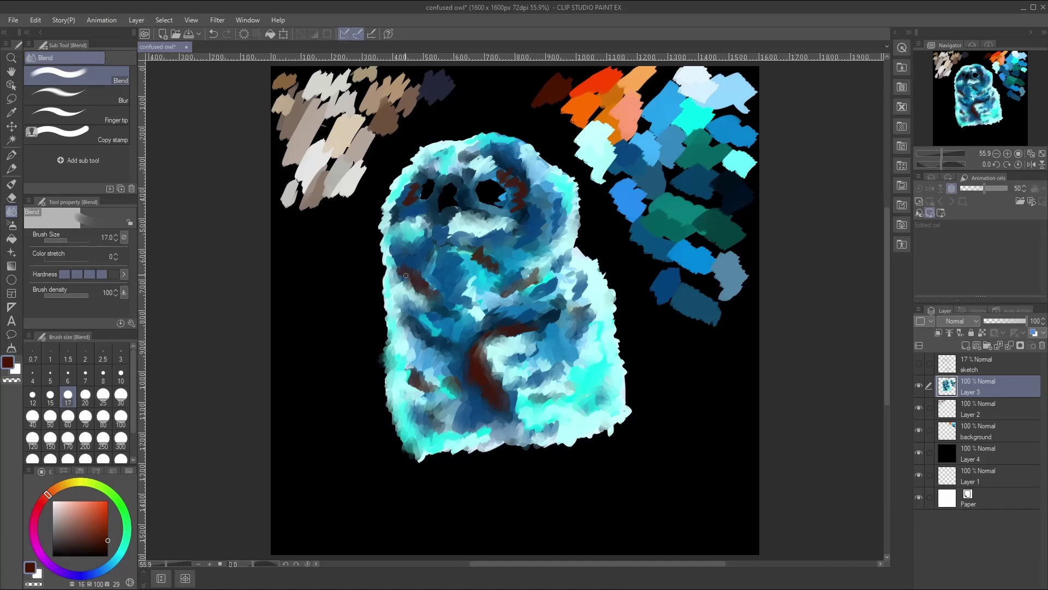
Step: Blend the red-brown accents on the upper-left body, mid-chest and around both eyes, and soften the belly shadow further
{"action": "mouse_move", "coordinate": [406, 276]}
{"action": "left_mouse_down"}
{"action": "mouse_move", "coordinate": [397, 268]}
{"action": "mouse_move", "coordinate": [418, 279]}
{"action": "left_mouse_up"}
{"action": "left_click_drag", "start_coordinate": [474, 255], "coordinate": [492, 266]}
{"action": "left_click_drag", "start_coordinate": [410, 190], "coordinate": [419, 191]}
{"action": "mouse_move", "coordinate": [508, 181]}
{"action": "left_mouse_down"}
{"action": "mouse_move", "coordinate": [526, 195]}
{"action": "mouse_move", "coordinate": [523, 217]}
{"action": "left_mouse_up"}
{"action": "left_click_drag", "start_coordinate": [476, 346], "coordinate": [488, 334]}
{"action": "left_click_drag", "start_coordinate": [468, 389], "coordinate": [495, 390]}
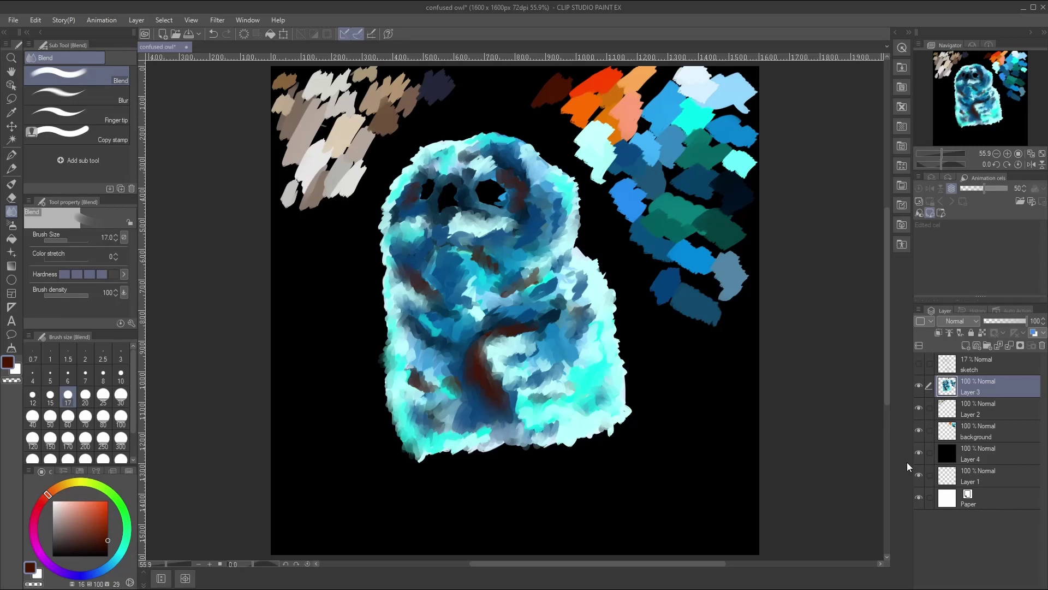
Step: Hide the black Layer 4 and blend the red-brown stroke on the owl's upper-left body
{"action": "left_click", "coordinate": [919, 453]}
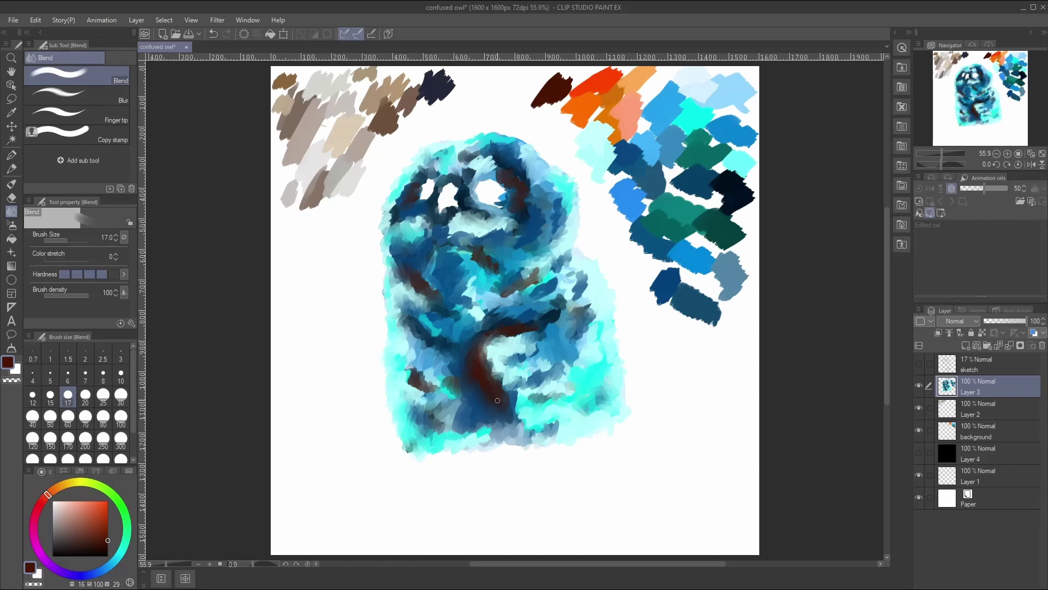
{"action": "left_click_drag", "start_coordinate": [416, 283], "coordinate": [443, 305]}
Step: Darken the red-brown to a brightness of 15 and paint deeper shadows in the belly fold, lower-left body and around the eyes
{"action": "left_click", "coordinate": [11, 184]}
{"action": "left_click", "coordinate": [110, 548]}
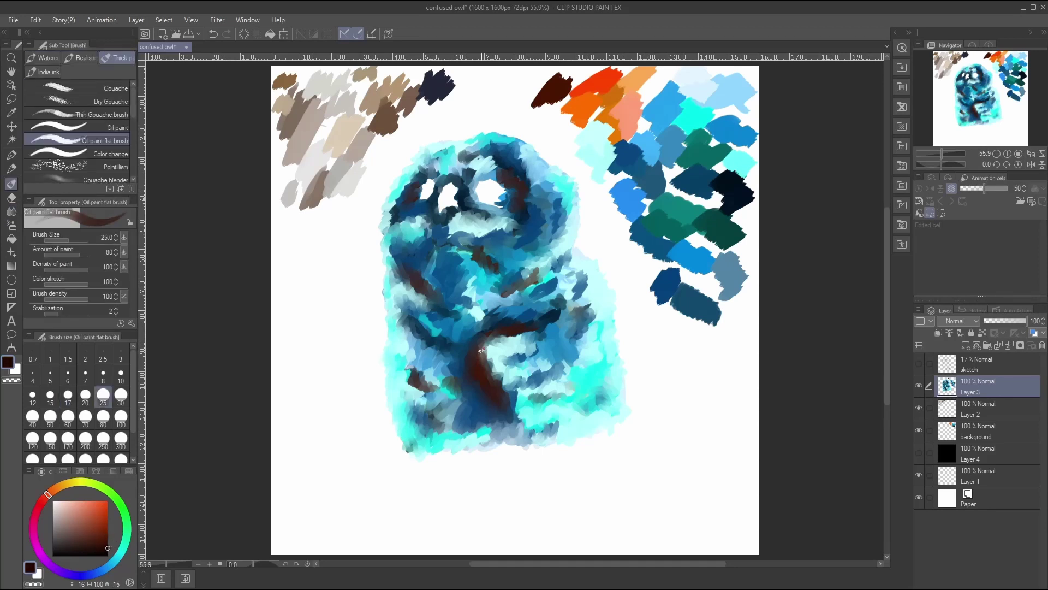
{"action": "mouse_move", "coordinate": [483, 385]}
{"action": "left_mouse_down"}
{"action": "mouse_move", "coordinate": [468, 391]}
{"action": "mouse_move", "coordinate": [483, 378]}
{"action": "left_mouse_up"}
{"action": "left_click_drag", "start_coordinate": [419, 386], "coordinate": [425, 394]}
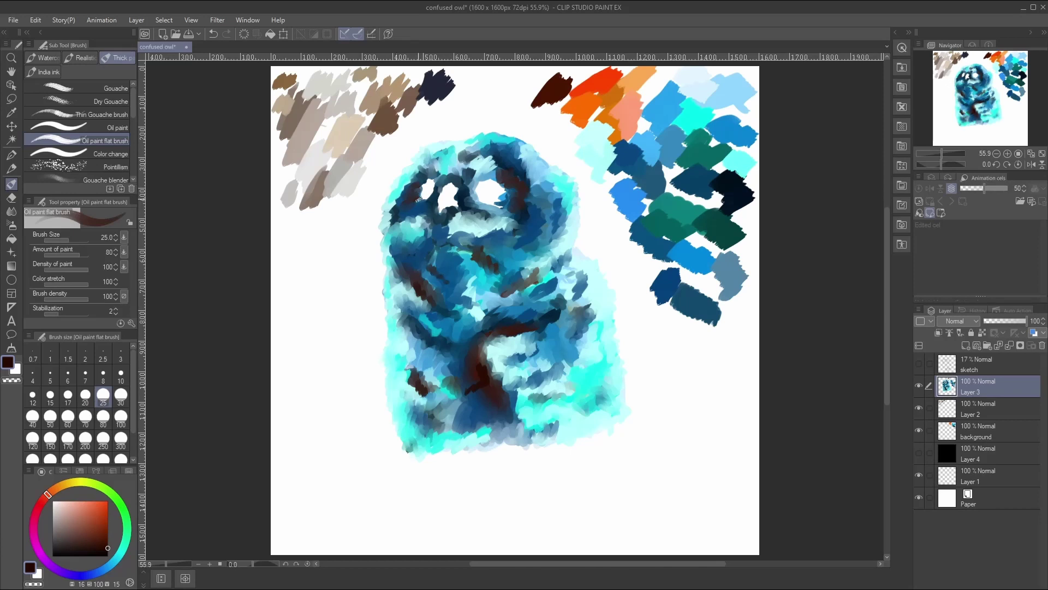
{"action": "left_click_drag", "start_coordinate": [416, 197], "coordinate": [402, 202]}
{"action": "mouse_move", "coordinate": [443, 178]}
{"action": "left_mouse_down"}
{"action": "mouse_move", "coordinate": [456, 185]}
{"action": "mouse_move", "coordinate": [443, 187]}
{"action": "mouse_move", "coordinate": [494, 170]}
{"action": "mouse_move", "coordinate": [519, 184]}
{"action": "mouse_move", "coordinate": [519, 219]}
{"action": "left_mouse_up"}
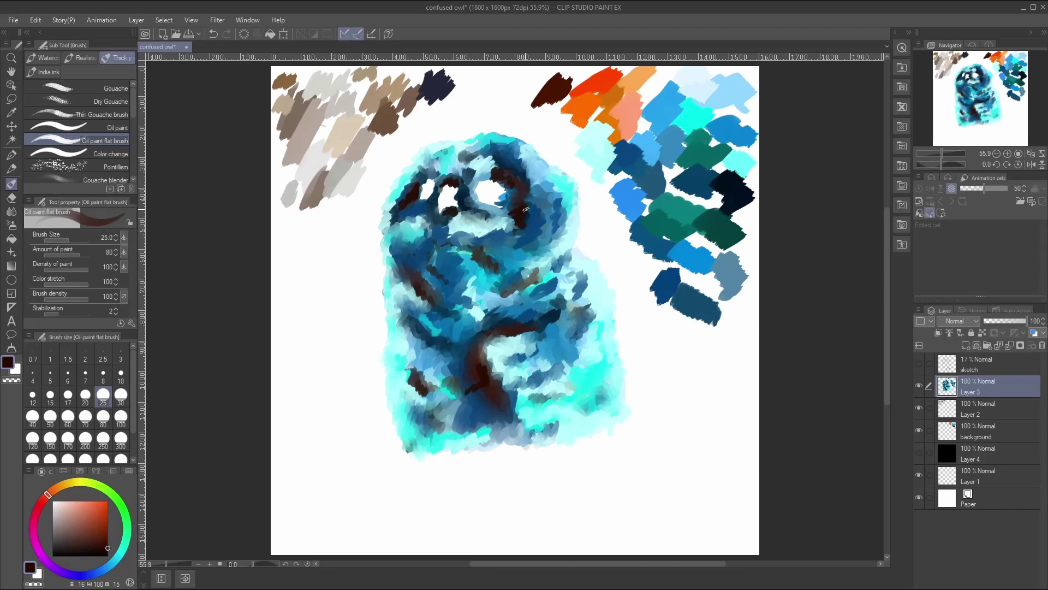
Step: Paint dark red-brown strokes in the belly fold, down the lower belly shadow, on the right side of the body and along the head's right edge
{"action": "mouse_move", "coordinate": [526, 324]}
{"action": "left_mouse_down"}
{"action": "mouse_move", "coordinate": [534, 329]}
{"action": "mouse_move", "coordinate": [542, 314]}
{"action": "left_mouse_up"}
{"action": "mouse_move", "coordinate": [511, 403]}
{"action": "left_mouse_down"}
{"action": "mouse_move", "coordinate": [521, 425]}
{"action": "mouse_move", "coordinate": [534, 424]}
{"action": "mouse_move", "coordinate": [522, 427]}
{"action": "mouse_move", "coordinate": [518, 412]}
{"action": "left_mouse_up"}
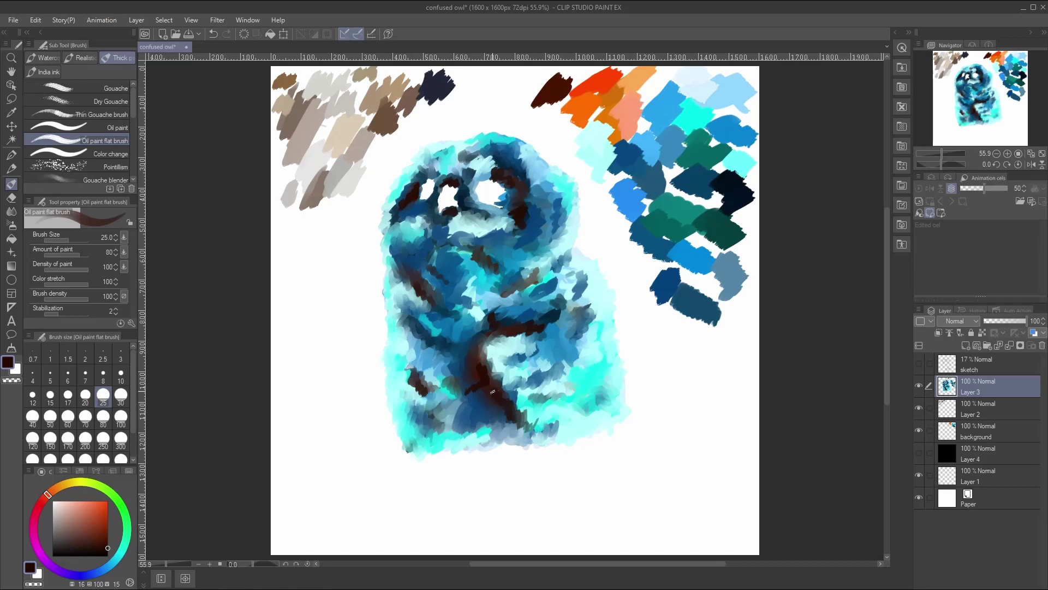
{"action": "mouse_move", "coordinate": [476, 381]}
{"action": "left_mouse_down"}
{"action": "mouse_move", "coordinate": [444, 355]}
{"action": "mouse_move", "coordinate": [451, 366]}
{"action": "mouse_move", "coordinate": [471, 349]}
{"action": "left_mouse_up"}
{"action": "mouse_move", "coordinate": [559, 301]}
{"action": "left_mouse_down"}
{"action": "mouse_move", "coordinate": [547, 306]}
{"action": "mouse_move", "coordinate": [596, 302]}
{"action": "mouse_move", "coordinate": [575, 330]}
{"action": "left_mouse_up"}
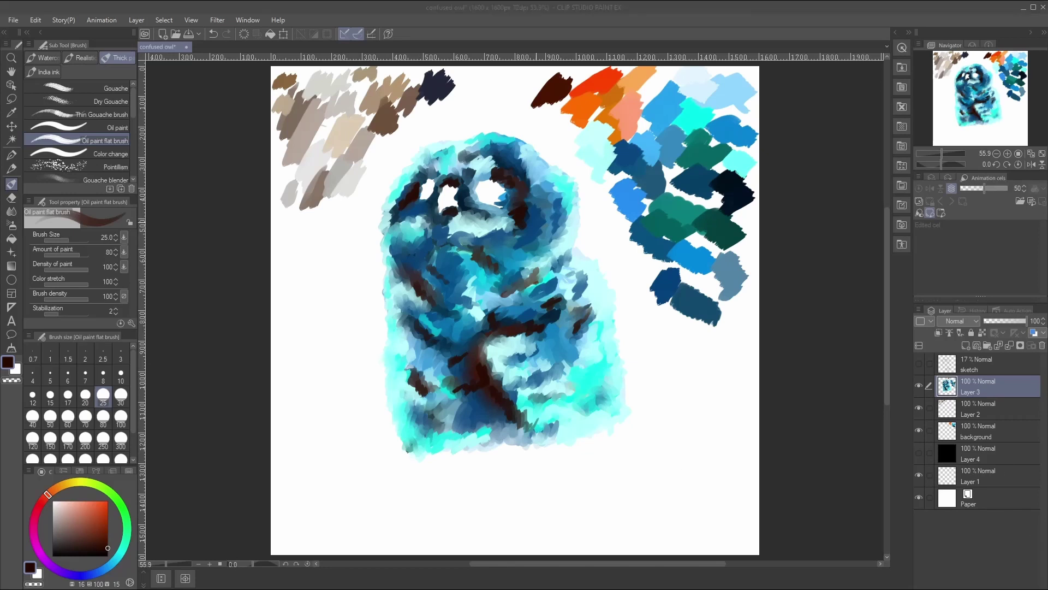
{"action": "mouse_move", "coordinate": [563, 213]}
{"action": "left_mouse_down"}
{"action": "mouse_move", "coordinate": [552, 245]}
{"action": "mouse_move", "coordinate": [528, 221]}
{"action": "mouse_move", "coordinate": [531, 208]}
{"action": "left_mouse_up"}
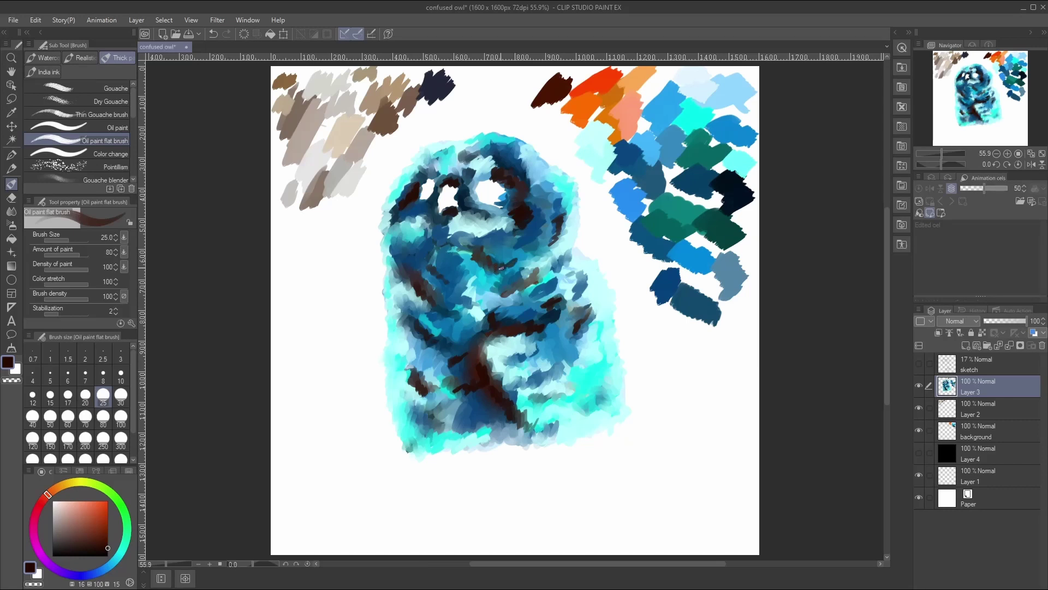
Step: Add dark red-brown accents on the upper-left body, upper-right and lower-right body and mid-chest
{"action": "mouse_move", "coordinate": [415, 244]}
{"action": "left_mouse_down"}
{"action": "mouse_move", "coordinate": [398, 240]}
{"action": "mouse_move", "coordinate": [406, 258]}
{"action": "mouse_move", "coordinate": [418, 220]}
{"action": "left_mouse_up"}
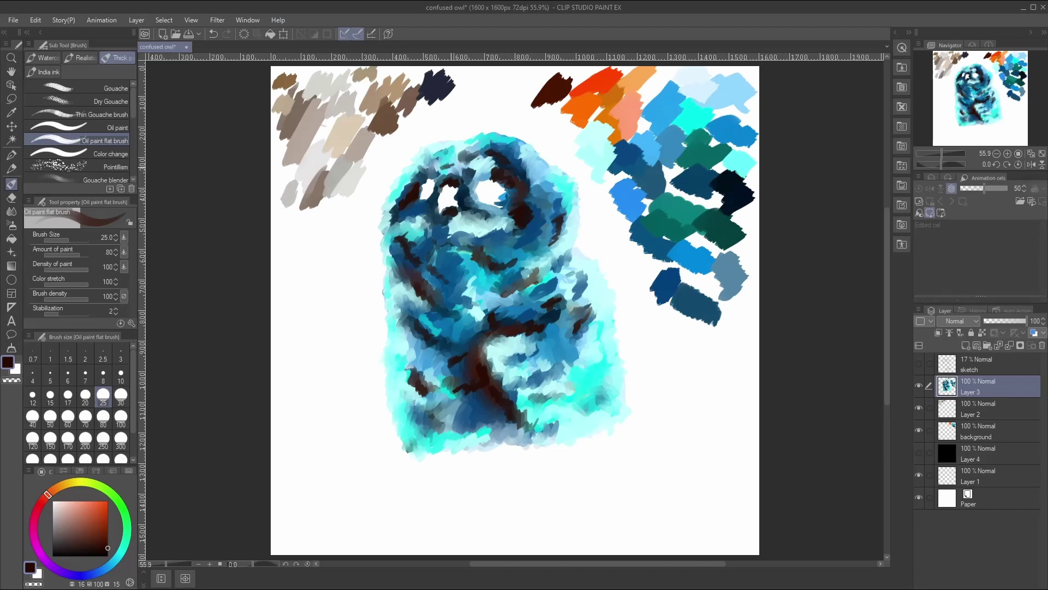
{"action": "left_click_drag", "start_coordinate": [408, 275], "coordinate": [429, 298]}
{"action": "left_click_drag", "start_coordinate": [553, 418], "coordinate": [568, 411]}
{"action": "mouse_move", "coordinate": [575, 283]}
{"action": "left_mouse_down"}
{"action": "mouse_move", "coordinate": [569, 296]}
{"action": "mouse_move", "coordinate": [578, 273]}
{"action": "mouse_move", "coordinate": [576, 288]}
{"action": "left_mouse_up"}
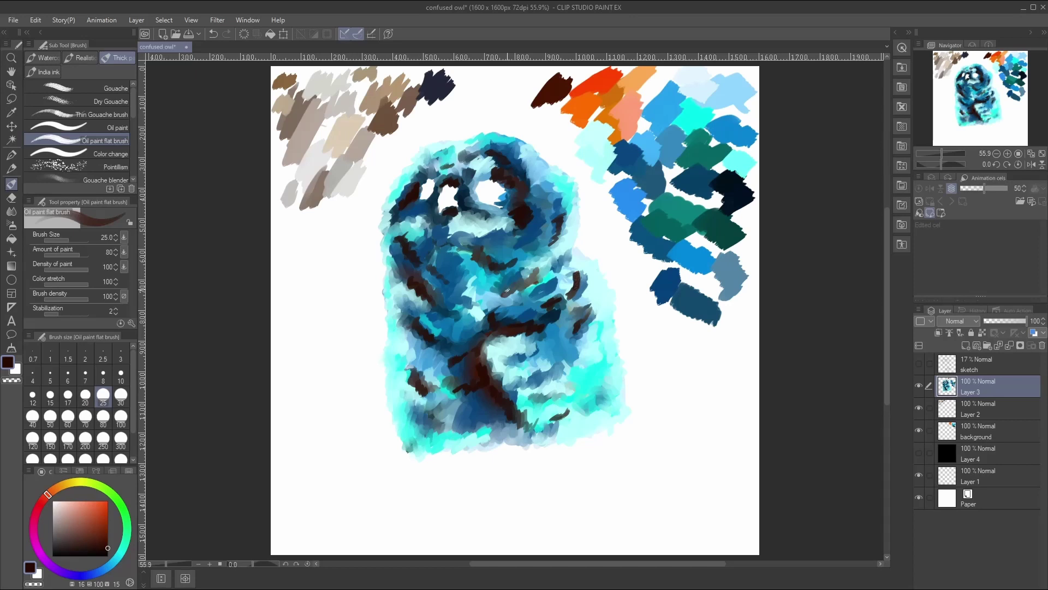
{"action": "left_click_drag", "start_coordinate": [507, 289], "coordinate": [527, 278]}
Step: Blend the dark red-brown strokes in the belly shadow, on the right side of the body and on the lower-left body with the Blend tool
{"action": "left_click", "coordinate": [11, 211]}
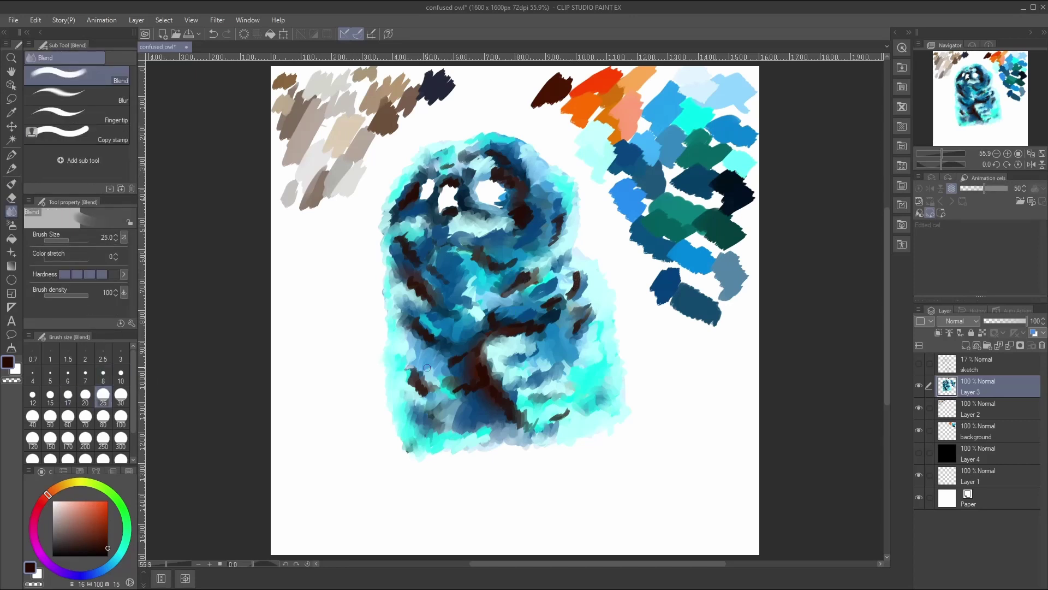
{"action": "left_click_drag", "start_coordinate": [418, 331], "coordinate": [426, 338]}
{"action": "mouse_move", "coordinate": [461, 388]}
{"action": "left_mouse_down"}
{"action": "mouse_move", "coordinate": [477, 396]}
{"action": "mouse_move", "coordinate": [484, 378]}
{"action": "mouse_move", "coordinate": [470, 352]}
{"action": "left_mouse_up"}
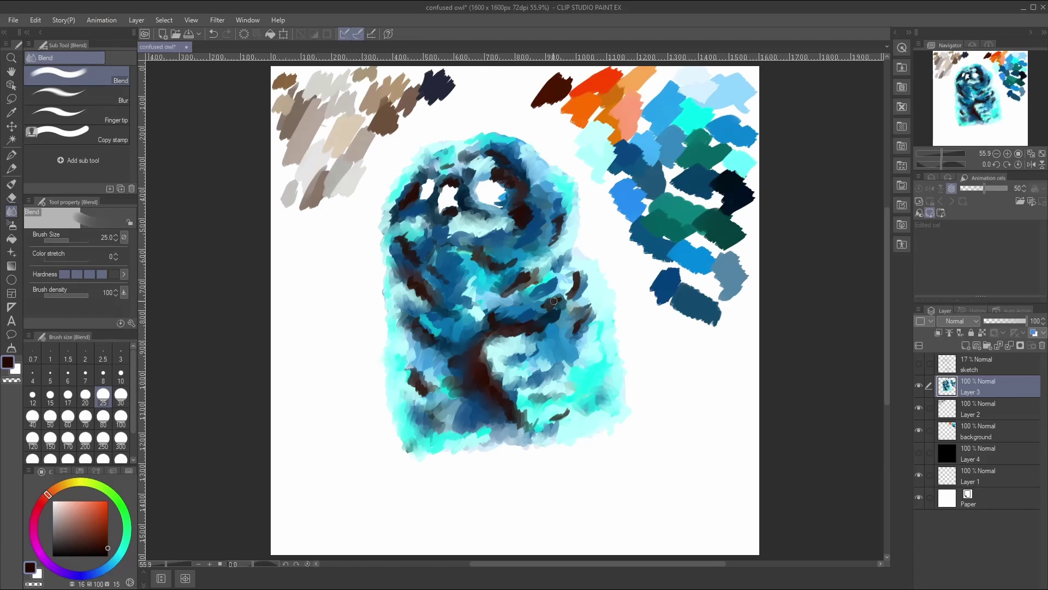
{"action": "mouse_move", "coordinate": [562, 298]}
{"action": "left_mouse_down"}
{"action": "mouse_move", "coordinate": [579, 266]}
{"action": "mouse_move", "coordinate": [569, 298]}
{"action": "mouse_move", "coordinate": [579, 324]}
{"action": "mouse_move", "coordinate": [589, 314]}
{"action": "mouse_move", "coordinate": [553, 289]}
{"action": "left_mouse_up"}
{"action": "mouse_move", "coordinate": [553, 377]}
{"action": "left_mouse_down"}
{"action": "mouse_move", "coordinate": [557, 418]}
{"action": "mouse_move", "coordinate": [570, 413]}
{"action": "left_mouse_up"}
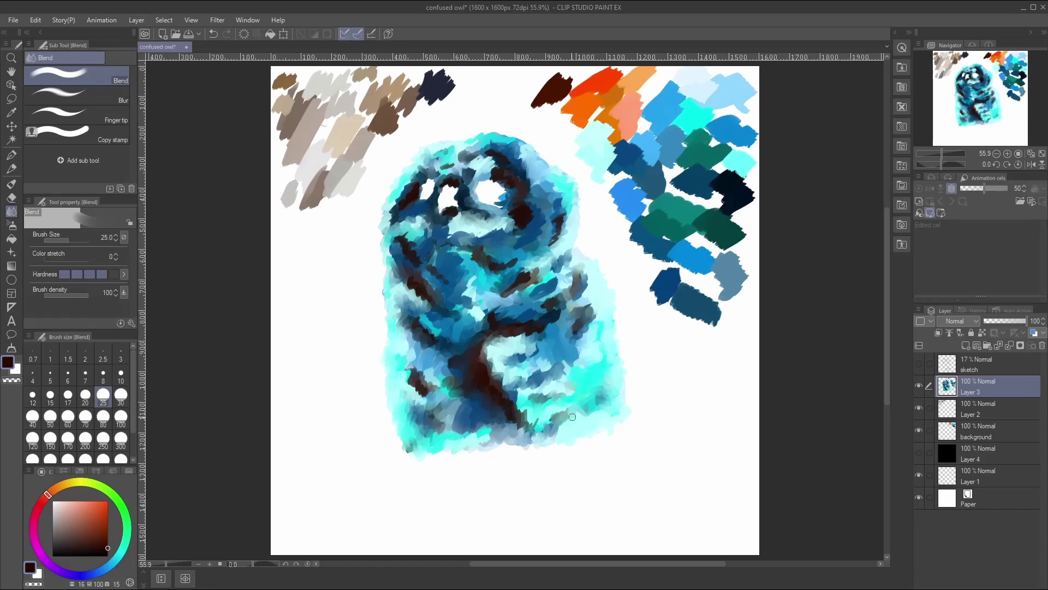
{"action": "mouse_move", "coordinate": [411, 377]}
{"action": "left_mouse_down"}
{"action": "mouse_move", "coordinate": [428, 397]}
{"action": "mouse_move", "coordinate": [411, 386]}
{"action": "mouse_move", "coordinate": [425, 403]}
{"action": "mouse_move", "coordinate": [410, 375]}
{"action": "left_mouse_up"}
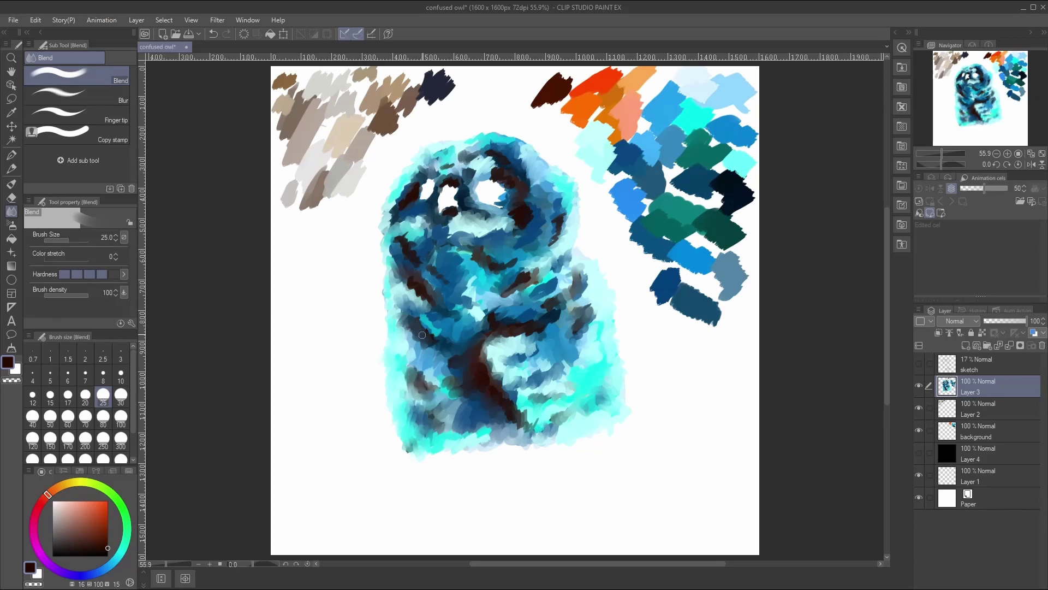
{"action": "left_click_drag", "start_coordinate": [419, 327], "coordinate": [437, 344]}
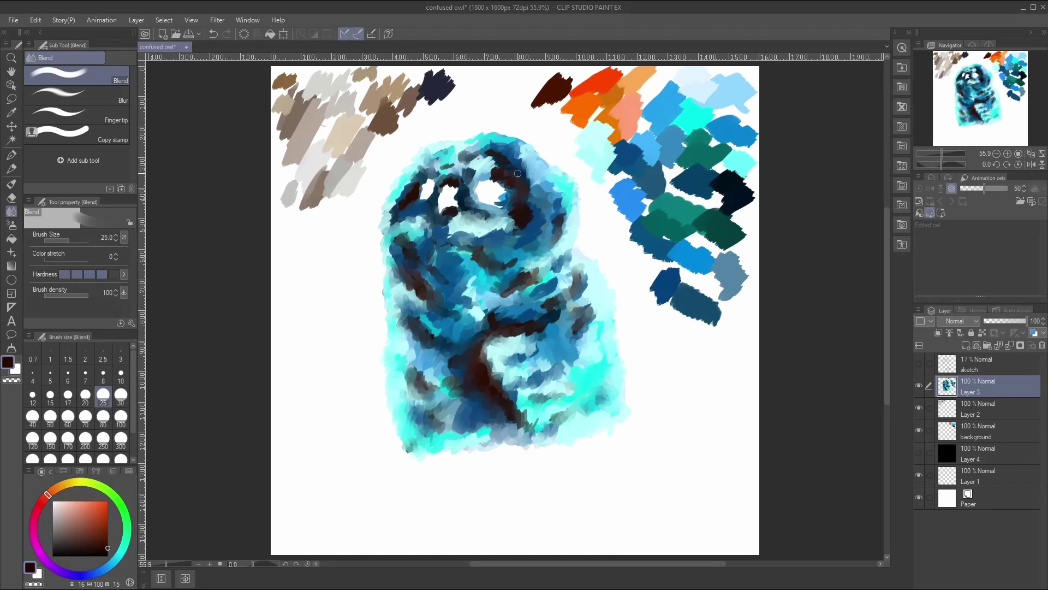
Step: Blend the dark shadows around both eyes, down the owl's left edge and along the upper belly fold
{"action": "mouse_move", "coordinate": [502, 179]}
{"action": "left_mouse_down"}
{"action": "mouse_move", "coordinate": [516, 211]}
{"action": "mouse_move", "coordinate": [532, 205]}
{"action": "mouse_move", "coordinate": [513, 232]}
{"action": "left_mouse_up"}
{"action": "mouse_move", "coordinate": [453, 183]}
{"action": "left_mouse_down"}
{"action": "mouse_move", "coordinate": [443, 183]}
{"action": "mouse_move", "coordinate": [457, 182]}
{"action": "mouse_move", "coordinate": [453, 212]}
{"action": "mouse_move", "coordinate": [475, 214]}
{"action": "left_mouse_up"}
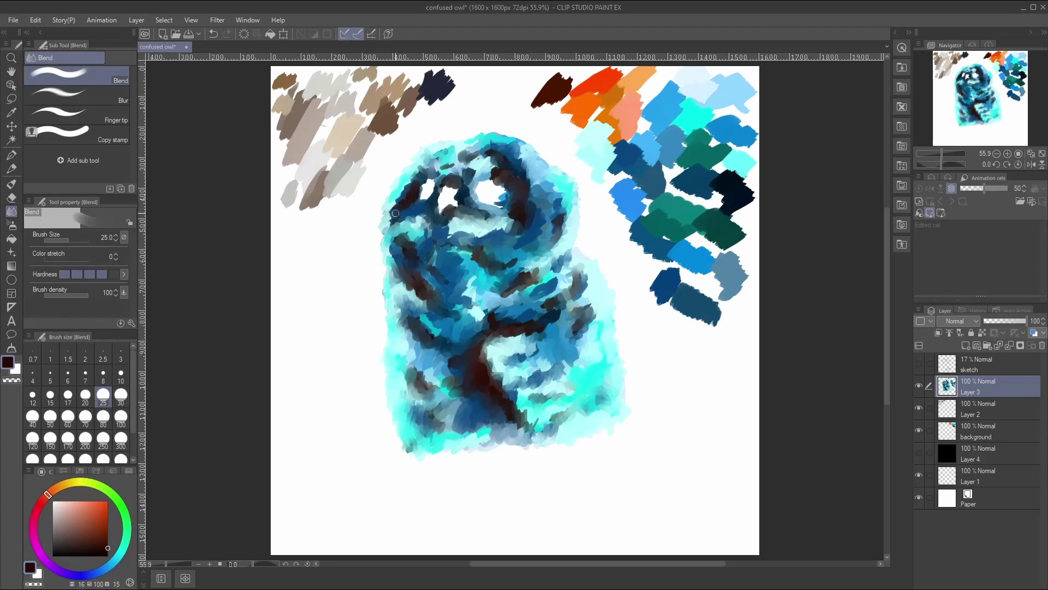
{"action": "mouse_move", "coordinate": [397, 216]}
{"action": "left_mouse_down"}
{"action": "mouse_move", "coordinate": [408, 197]}
{"action": "mouse_move", "coordinate": [384, 228]}
{"action": "mouse_move", "coordinate": [401, 317]}
{"action": "left_mouse_up"}
{"action": "left_click_drag", "start_coordinate": [470, 319], "coordinate": [530, 319]}
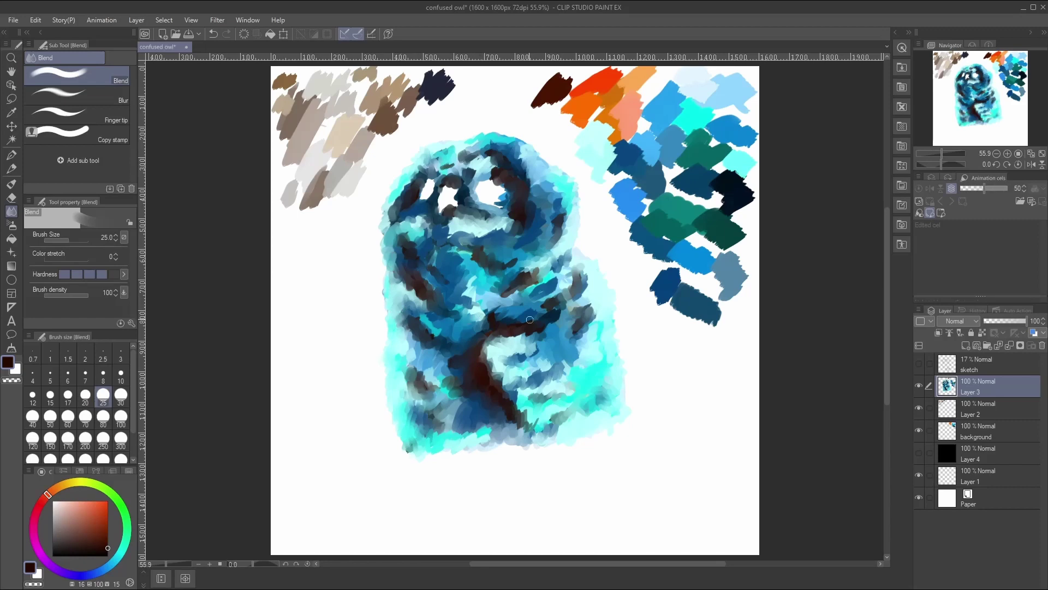
Step: Toggle the black Layer 4 to compare backgrounds and leave it shown behind the owl
{"action": "left_click", "coordinate": [918, 451]}
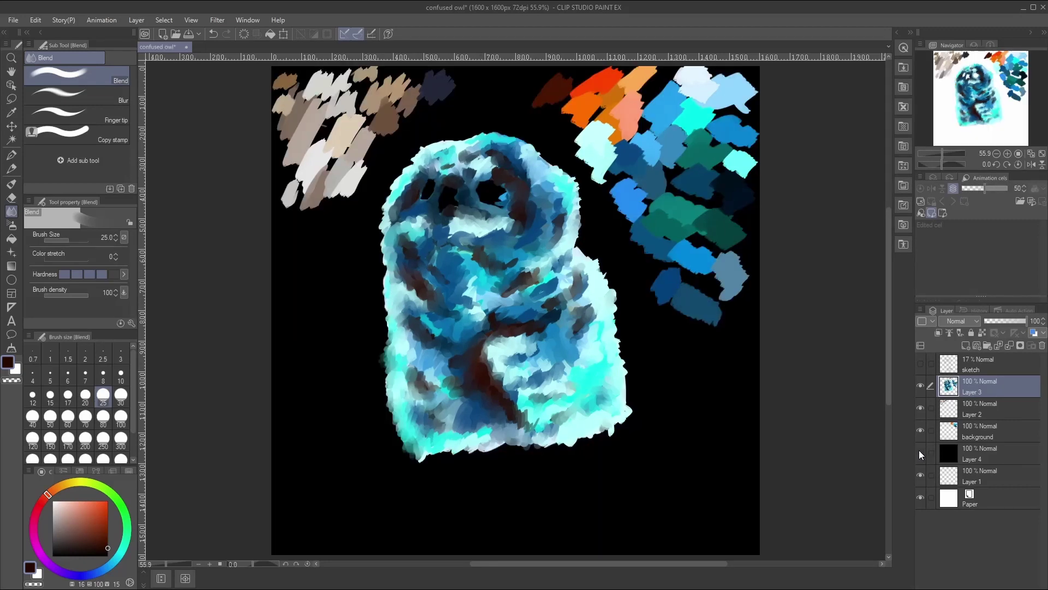
{"action": "left_click", "coordinate": [919, 451]}
{"action": "left_click", "coordinate": [920, 451]}
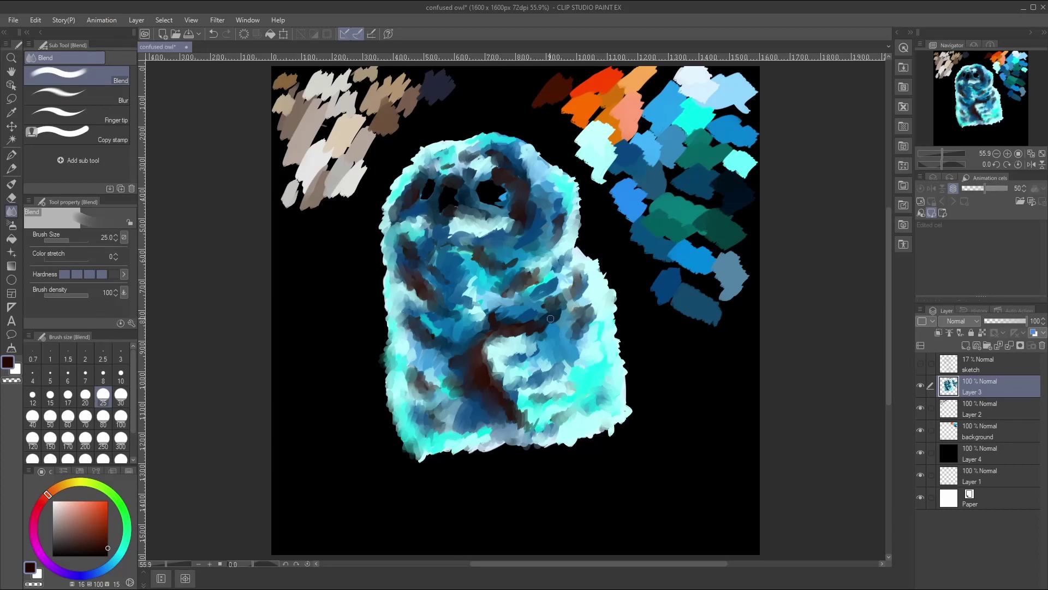
Step: Paint a white highlight beside the belly fold using the Oil paint flat brush at size 50
{"action": "left_click", "coordinate": [53, 501]}
{"action": "left_click", "coordinate": [10, 184]}
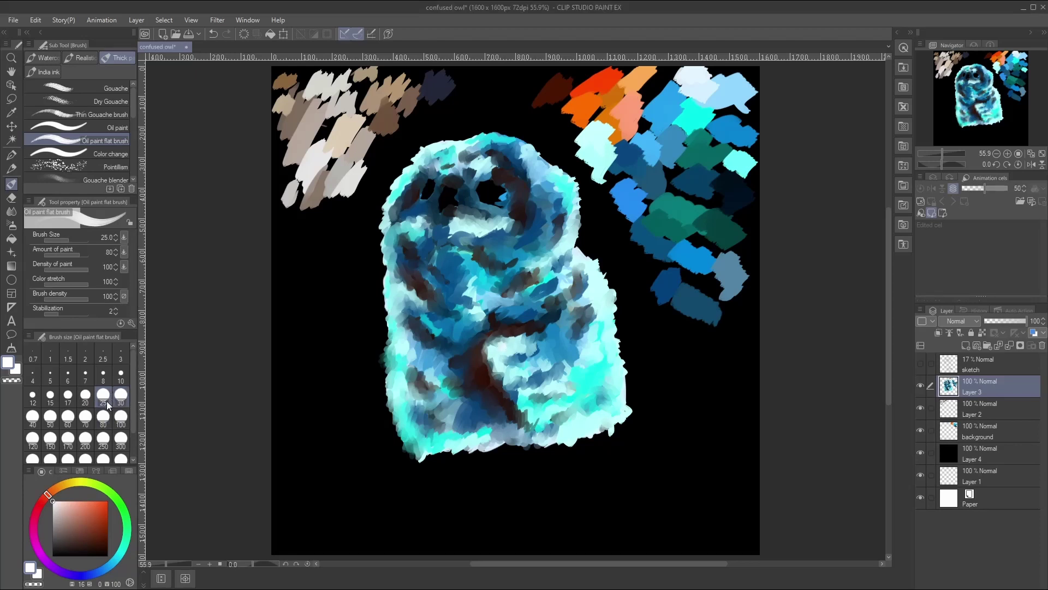
{"action": "left_click", "coordinate": [49, 416]}
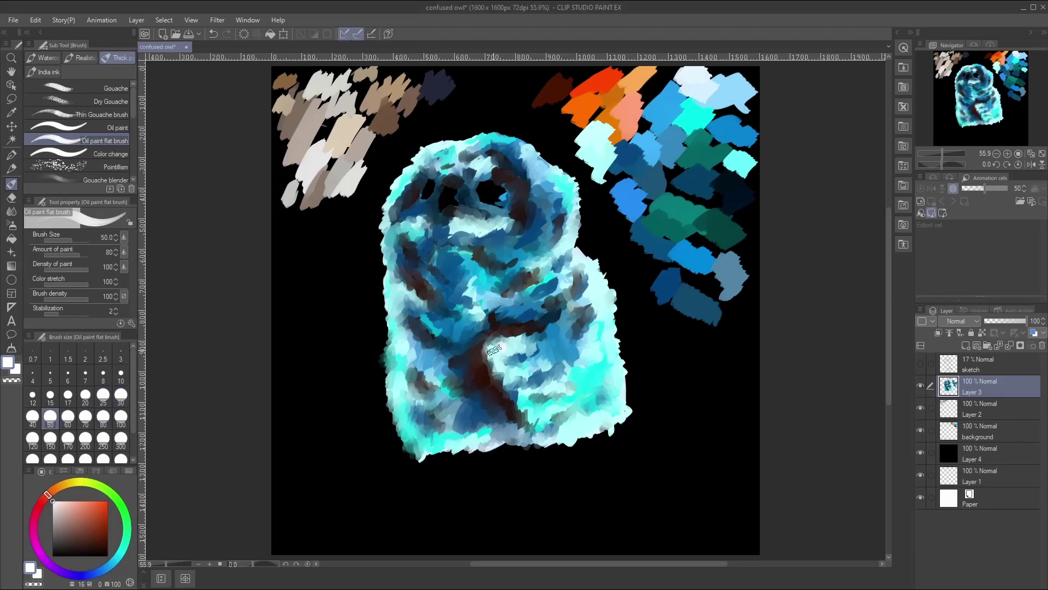
{"action": "left_click_drag", "start_coordinate": [493, 348], "coordinate": [514, 354]}
Step: Reduce the brush size to 40 and paint white highlights on the right body edge, below the face, on the left body and on the head's upper right
{"action": "left_click", "coordinate": [30, 418]}
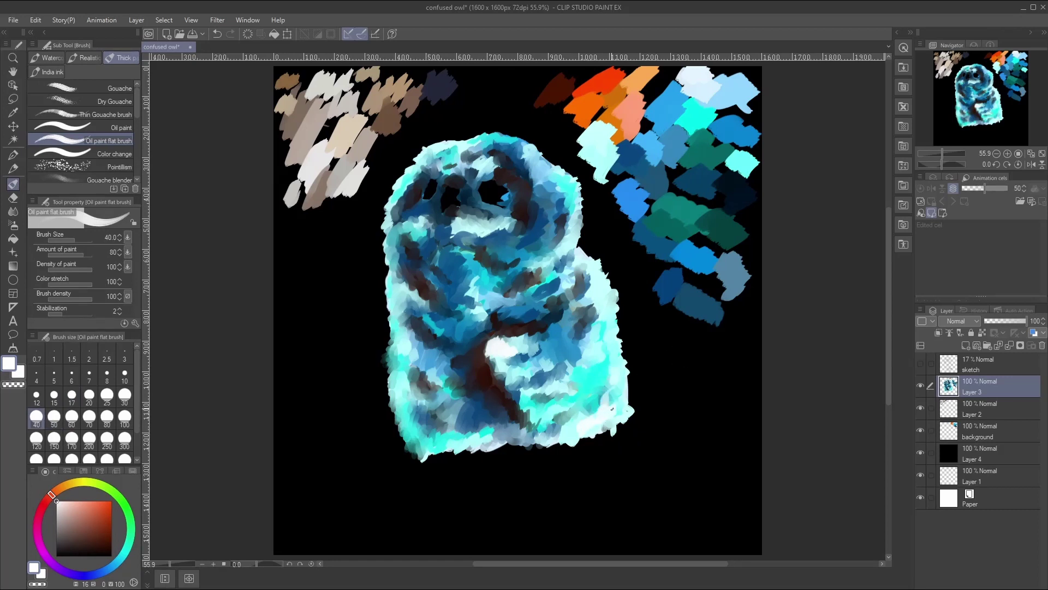
{"action": "left_click_drag", "start_coordinate": [598, 319], "coordinate": [611, 351]}
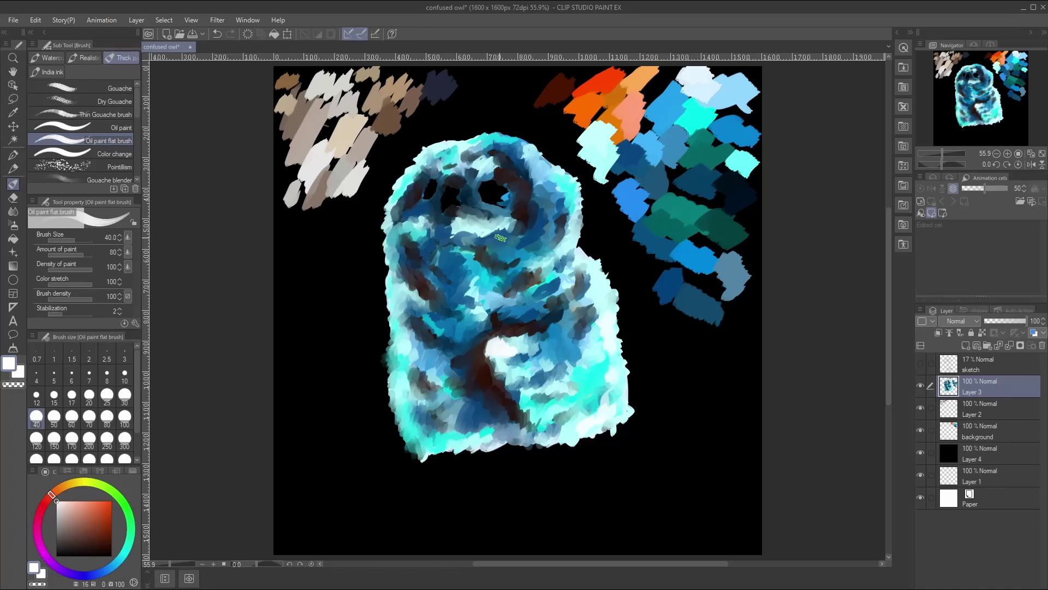
{"action": "mouse_move", "coordinate": [476, 225]}
{"action": "left_mouse_down"}
{"action": "mouse_move", "coordinate": [468, 218]}
{"action": "mouse_move", "coordinate": [483, 226]}
{"action": "left_mouse_up"}
{"action": "mouse_move", "coordinate": [406, 347]}
{"action": "left_mouse_down"}
{"action": "mouse_move", "coordinate": [393, 372]}
{"action": "mouse_move", "coordinate": [410, 355]}
{"action": "left_mouse_up"}
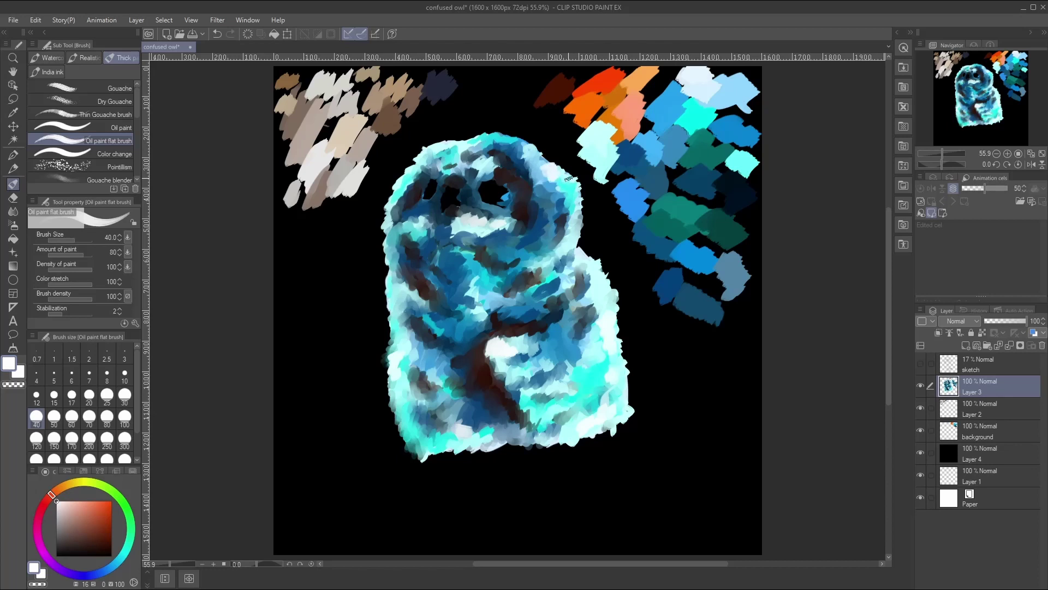
{"action": "left_click_drag", "start_coordinate": [573, 177], "coordinate": [541, 163]}
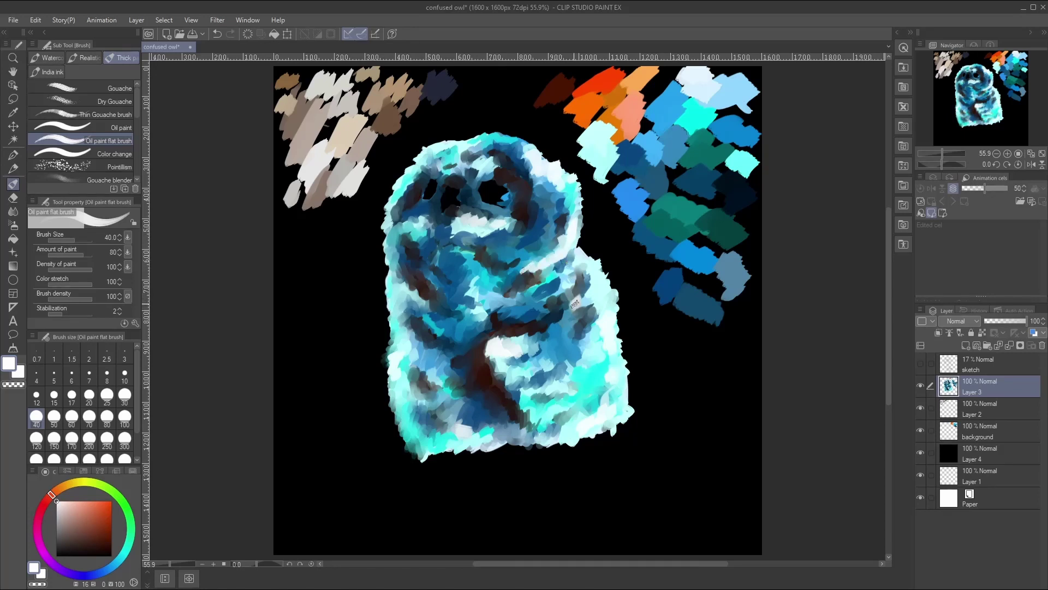
Step: Add white strokes on the right side of the body, the left chest and the left edges of the body and head
{"action": "mouse_move", "coordinate": [575, 303]}
{"action": "left_mouse_down"}
{"action": "mouse_move", "coordinate": [580, 272]}
{"action": "mouse_move", "coordinate": [578, 308]}
{"action": "left_mouse_up"}
{"action": "mouse_move", "coordinate": [431, 285]}
{"action": "left_mouse_down"}
{"action": "mouse_move", "coordinate": [442, 292]}
{"action": "mouse_move", "coordinate": [440, 283]}
{"action": "left_mouse_up"}
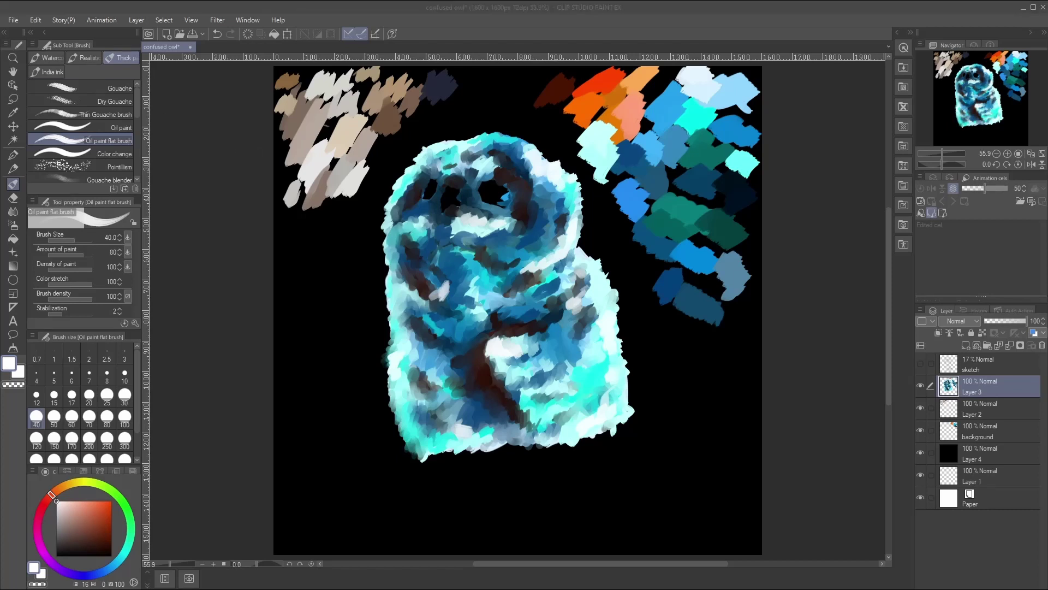
{"action": "left_click", "coordinate": [393, 318]}
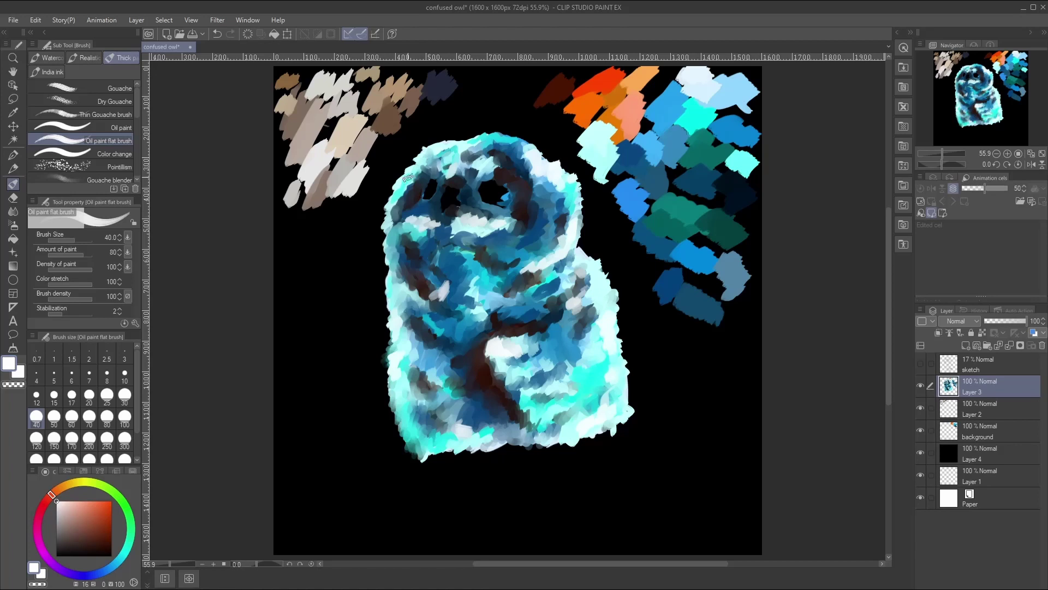
{"action": "left_click_drag", "start_coordinate": [405, 176], "coordinate": [391, 200]}
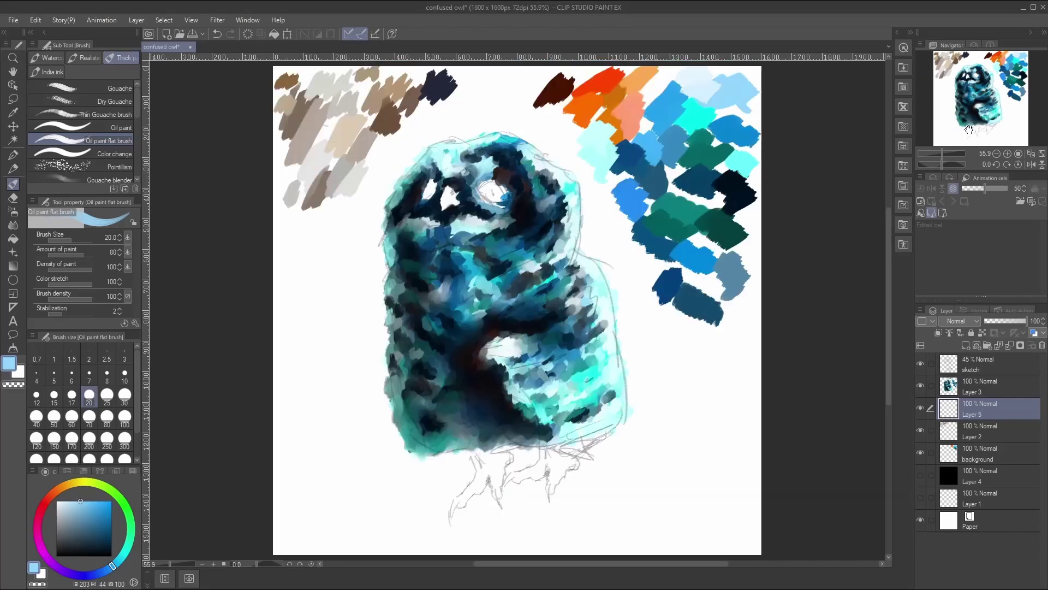
Step: Fill the sketched right foot with light blue on Layer 5 using the Oil paint flat brush at size 20
{"action": "left_click_drag", "start_coordinate": [983, 99], "coordinate": [977, 126]}
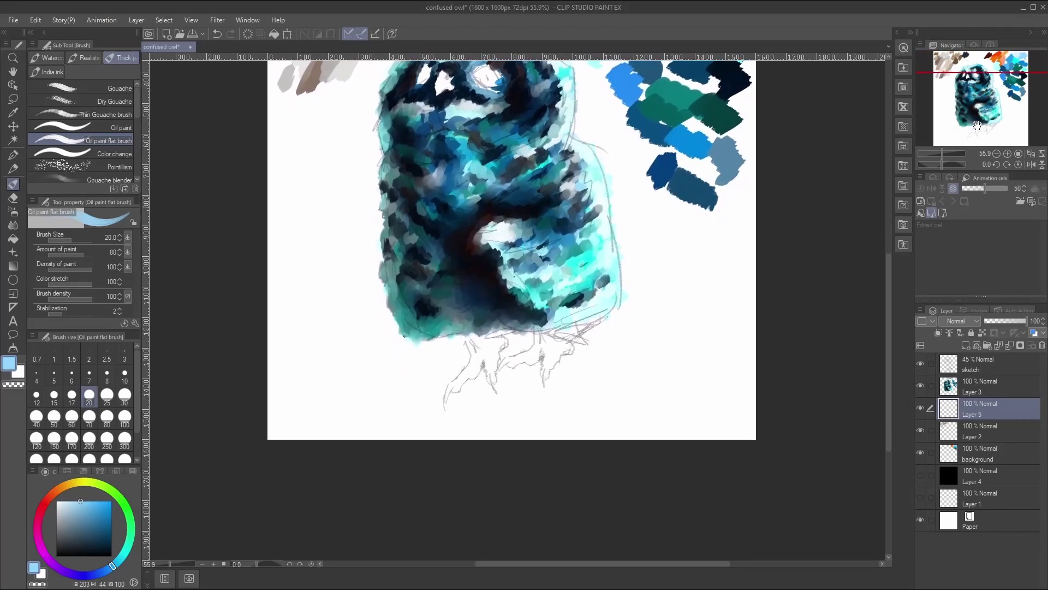
{"action": "left_click_drag", "start_coordinate": [540, 344], "coordinate": [541, 344]}
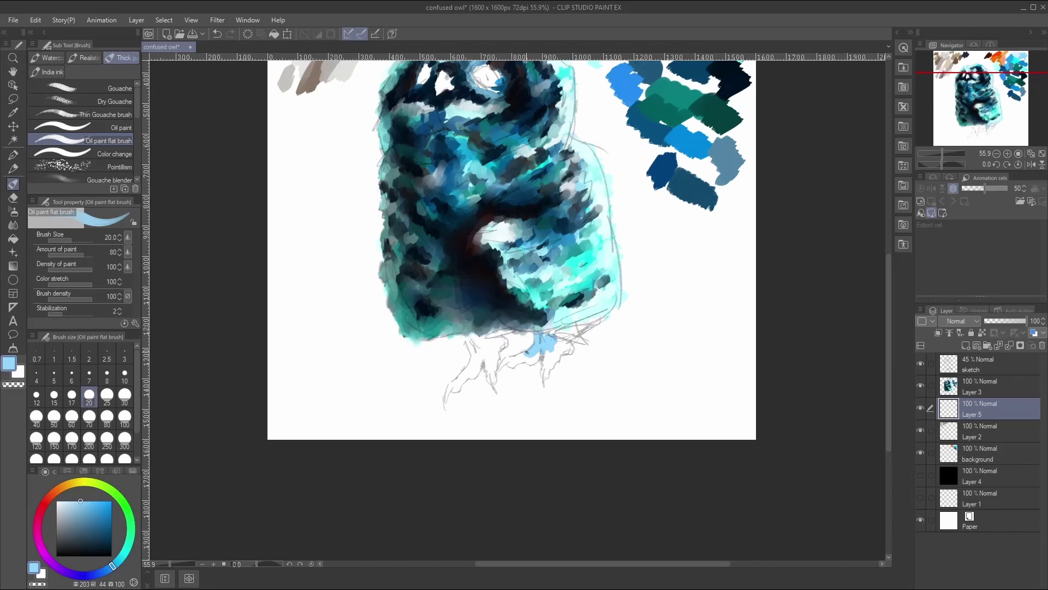
{"action": "mouse_move", "coordinate": [527, 352]}
{"action": "left_mouse_down"}
{"action": "mouse_move", "coordinate": [513, 357]}
{"action": "mouse_move", "coordinate": [540, 352]}
{"action": "mouse_move", "coordinate": [531, 363]}
{"action": "left_mouse_up"}
{"action": "left_click_drag", "start_coordinate": [541, 356], "coordinate": [546, 357]}
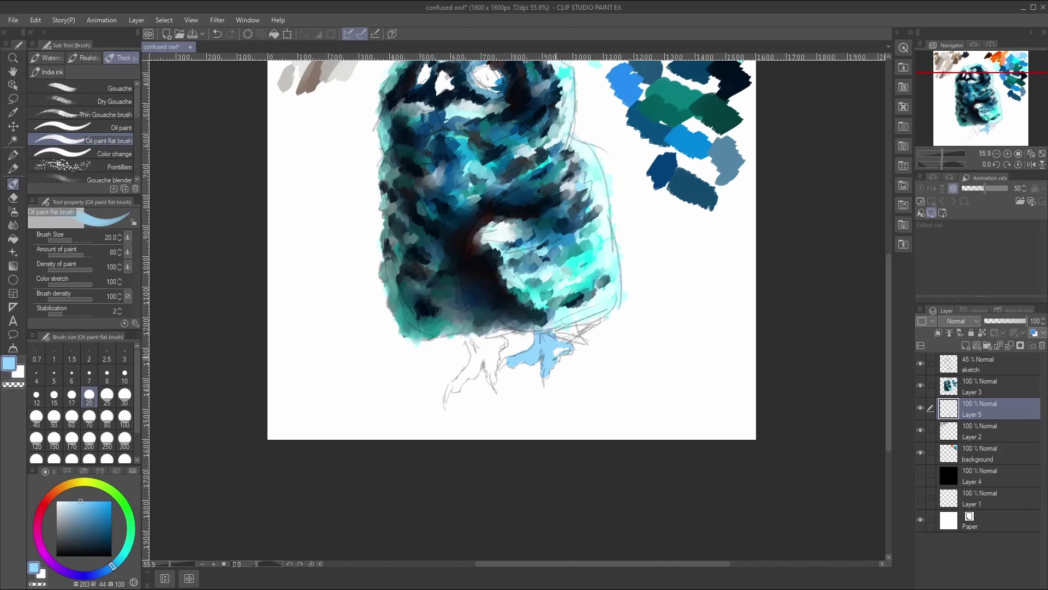
{"action": "left_click_drag", "start_coordinate": [554, 359], "coordinate": [557, 350]}
Step: Fill the sketched left foot and its toes with the same light blue
{"action": "mouse_move", "coordinate": [471, 337]}
{"action": "left_mouse_down"}
{"action": "mouse_move", "coordinate": [473, 358]}
{"action": "mouse_move", "coordinate": [476, 339]}
{"action": "left_mouse_up"}
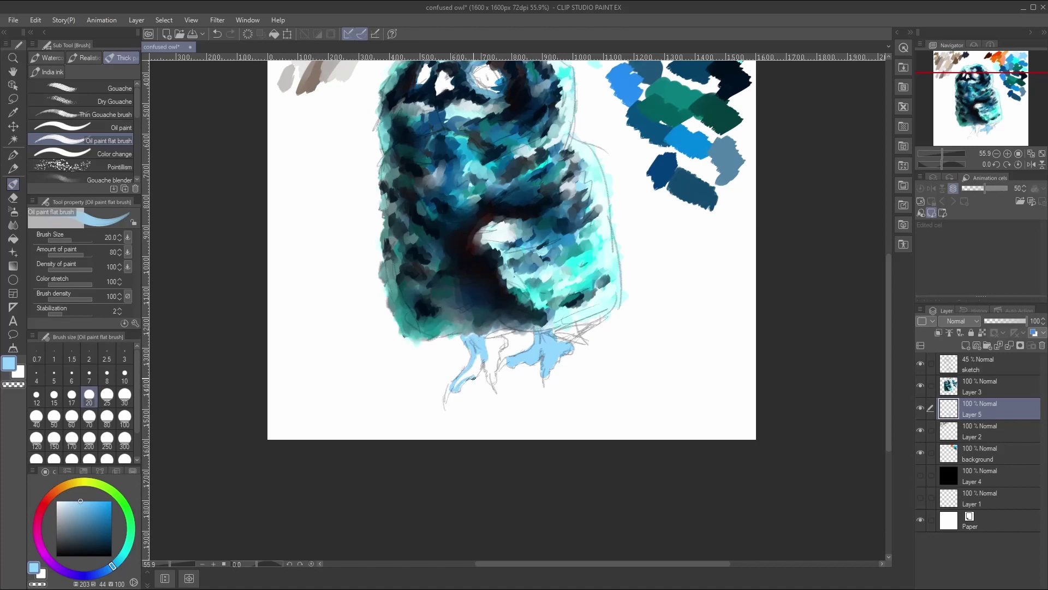
{"action": "mouse_move", "coordinate": [474, 379]}
{"action": "left_mouse_down"}
{"action": "mouse_move", "coordinate": [481, 362]}
{"action": "mouse_move", "coordinate": [458, 380]}
{"action": "left_mouse_up"}
{"action": "mouse_move", "coordinate": [486, 350]}
{"action": "left_mouse_down"}
{"action": "mouse_move", "coordinate": [491, 381]}
{"action": "mouse_move", "coordinate": [503, 345]}
{"action": "mouse_move", "coordinate": [488, 331]}
{"action": "mouse_move", "coordinate": [499, 345]}
{"action": "mouse_move", "coordinate": [491, 364]}
{"action": "left_mouse_up"}
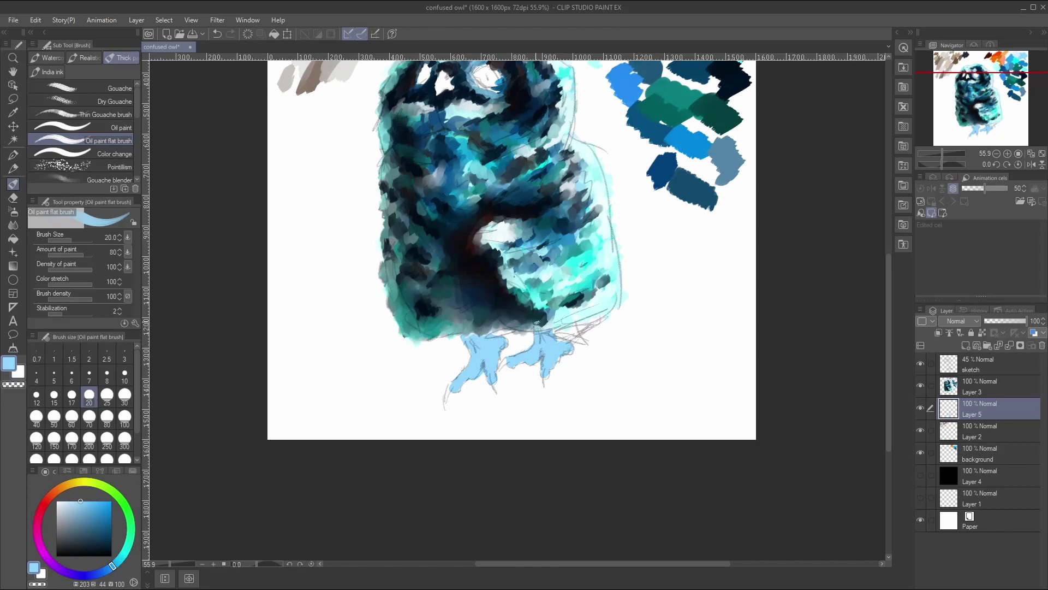
Step: Clean up the top edge of the right foot with the Hard eraser at size 10
{"action": "left_click", "coordinate": [13, 198]}
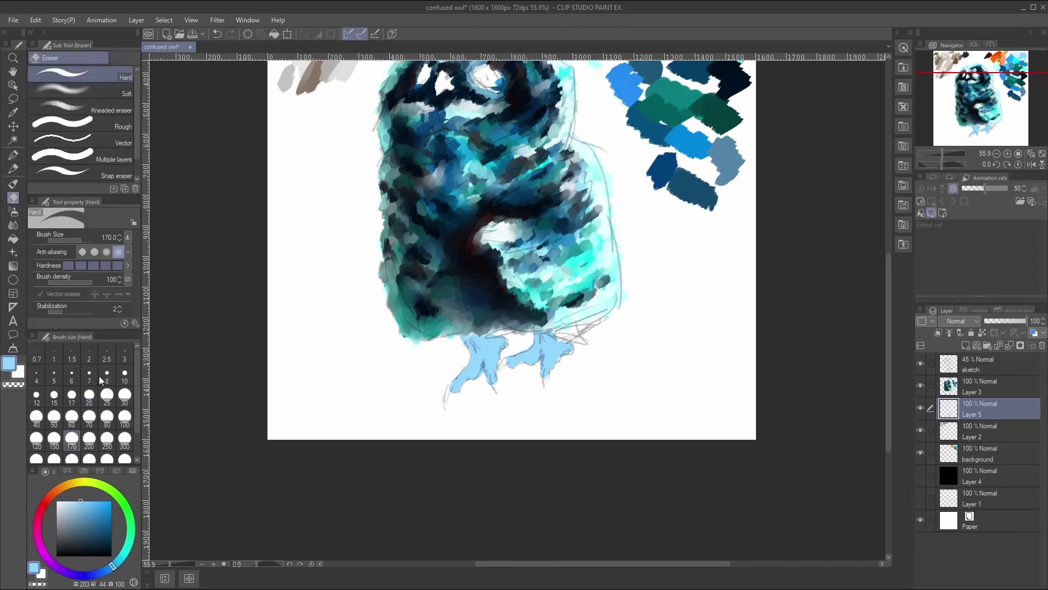
{"action": "left_click", "coordinate": [123, 378]}
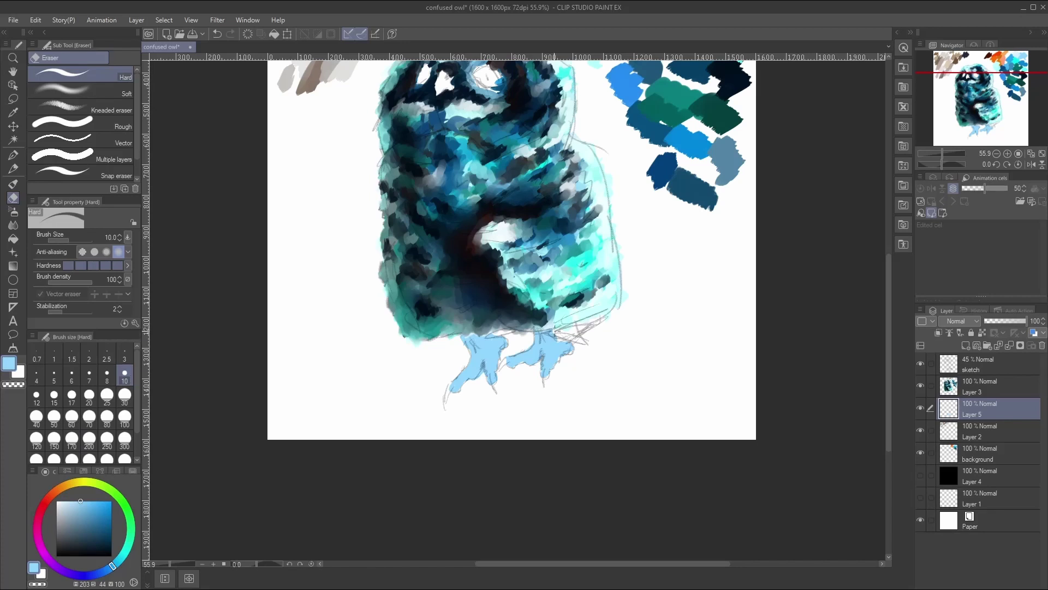
{"action": "left_click_drag", "start_coordinate": [554, 326], "coordinate": [550, 330]}
Step: Sample the medium blue swatch from the painted palette as the colour for the Oil paint flat brush
{"action": "left_click", "coordinate": [13, 184]}
{"action": "left_click", "coordinate": [13, 112]}
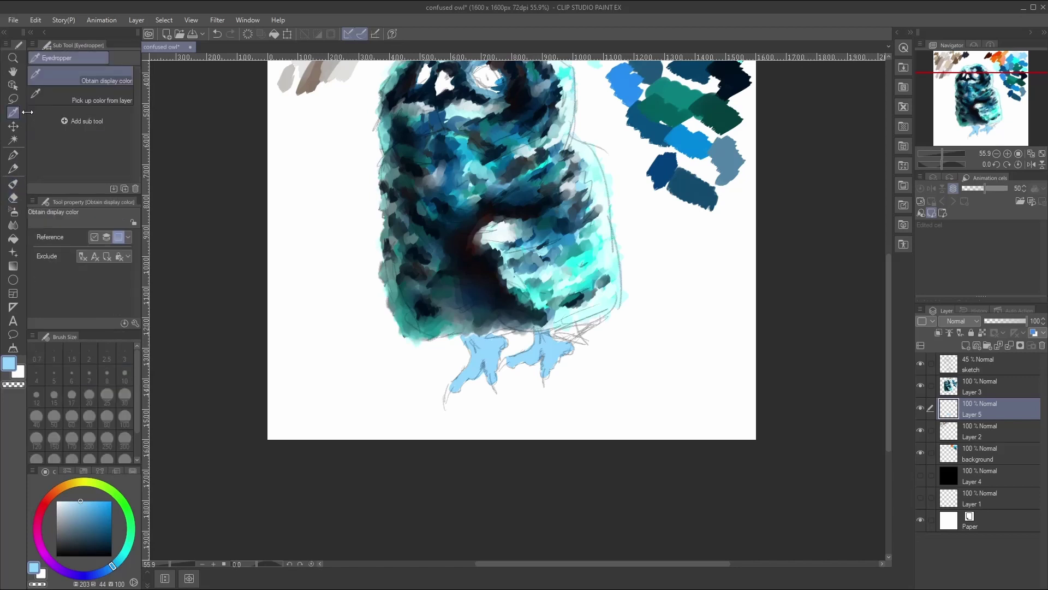
{"action": "left_click_drag", "start_coordinate": [974, 104], "coordinate": [965, 78]}
{"action": "left_click", "coordinate": [667, 138]}
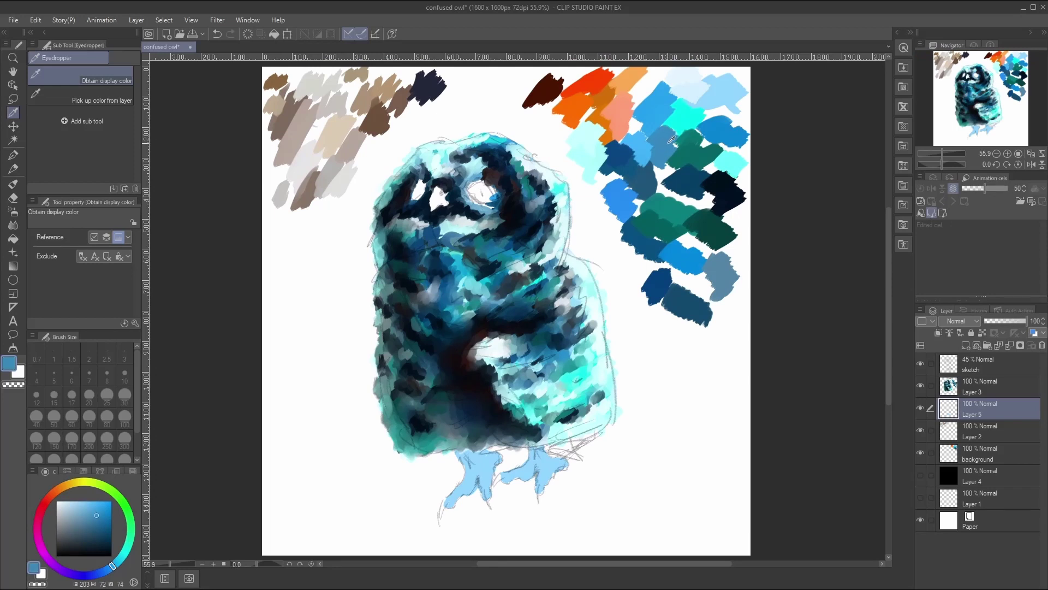
{"action": "left_click", "coordinate": [19, 187]}
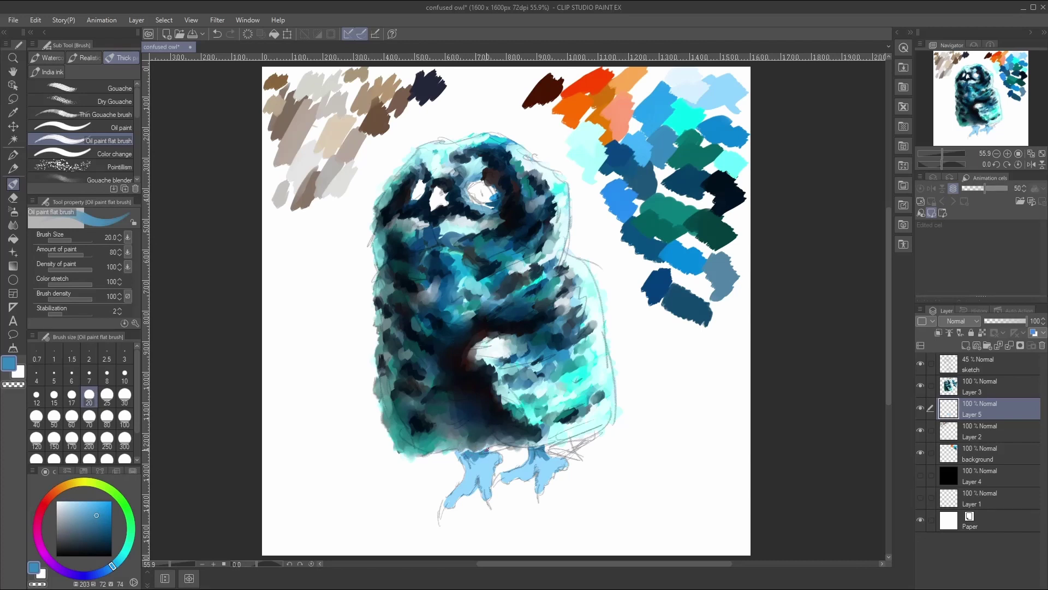
Step: Undo the last stroke and shade the edges of both feet in medium blue with the Oil paint flat brush at size 20
{"action": "key", "text": "ctrl+z"}
{"action": "left_click", "coordinate": [474, 456]}
{"action": "left_click", "coordinate": [13, 197]}
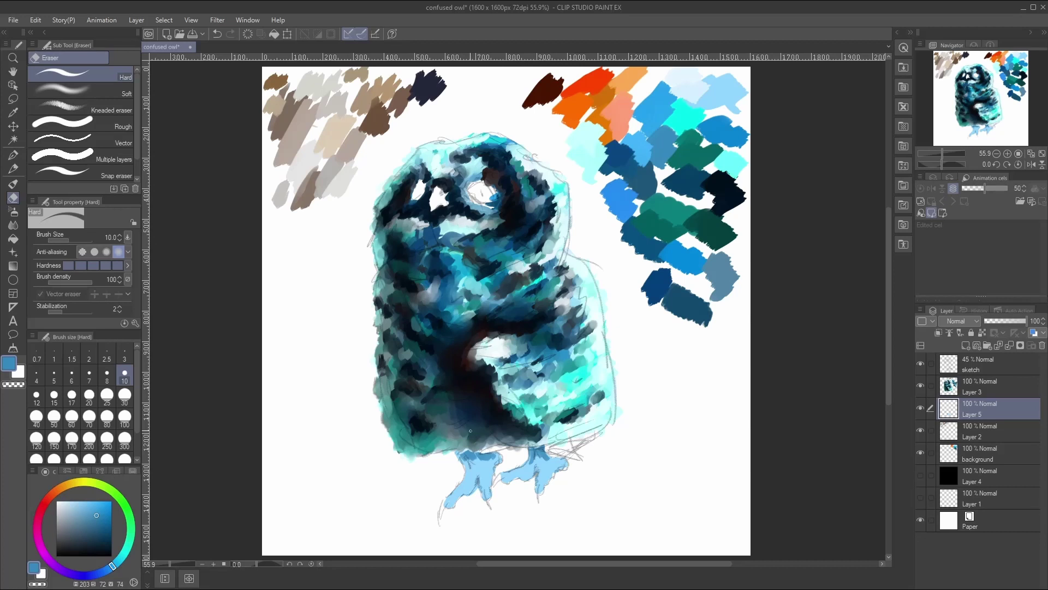
{"action": "left_click", "coordinate": [13, 184]}
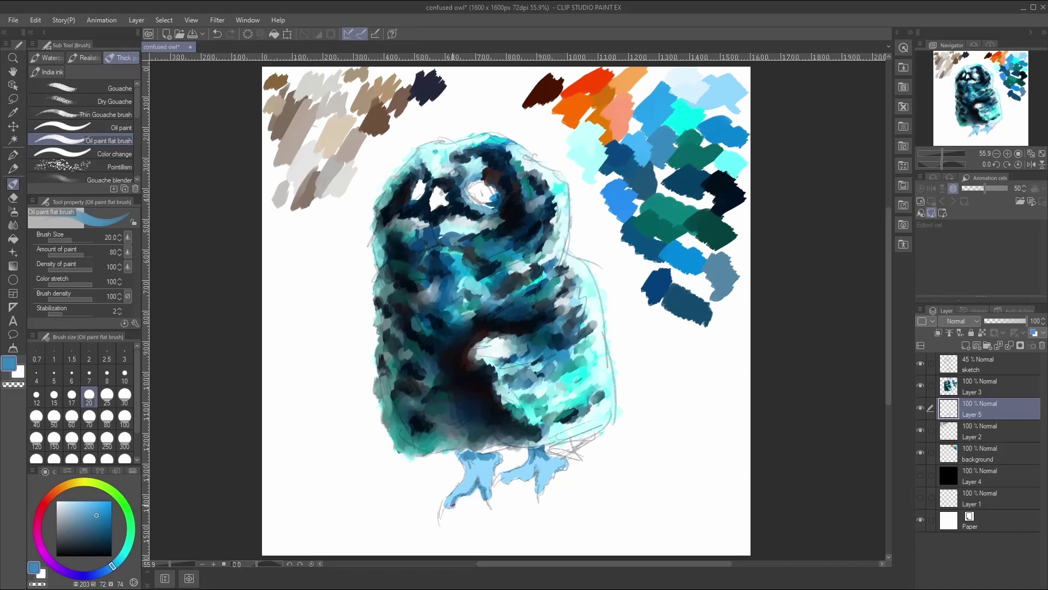
{"action": "mouse_move", "coordinate": [449, 505]}
{"action": "left_mouse_down"}
{"action": "mouse_move", "coordinate": [474, 482]}
{"action": "mouse_move", "coordinate": [460, 494]}
{"action": "left_mouse_up"}
{"action": "left_click_drag", "start_coordinate": [468, 458], "coordinate": [486, 458]}
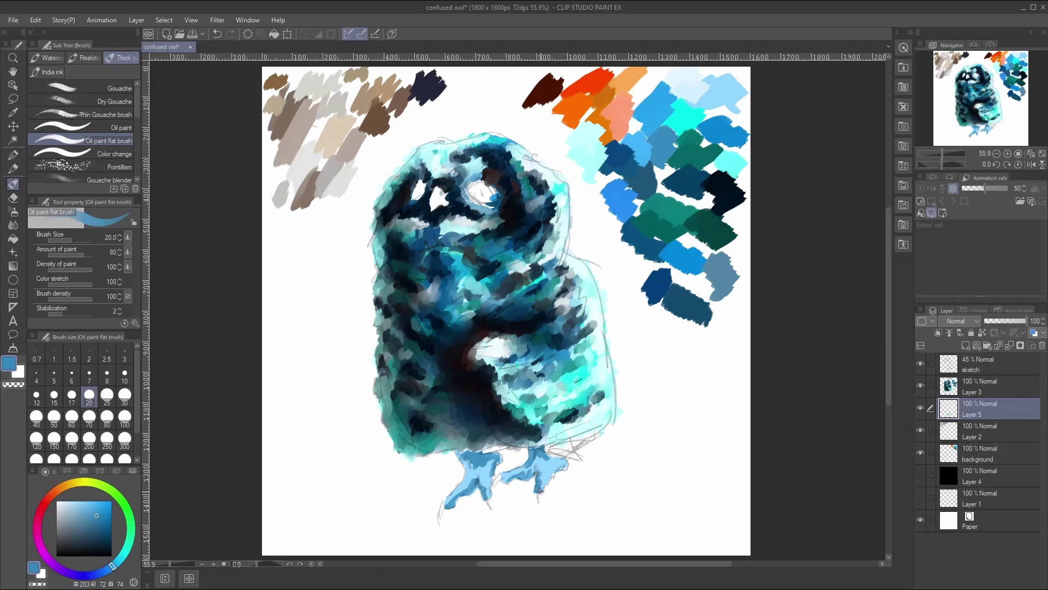
Step: Lasso the right foot on Layer 5 and free-transform it to 91% width, rotated slightly clockwise and repositioned under the body
{"action": "left_click", "coordinate": [13, 99]}
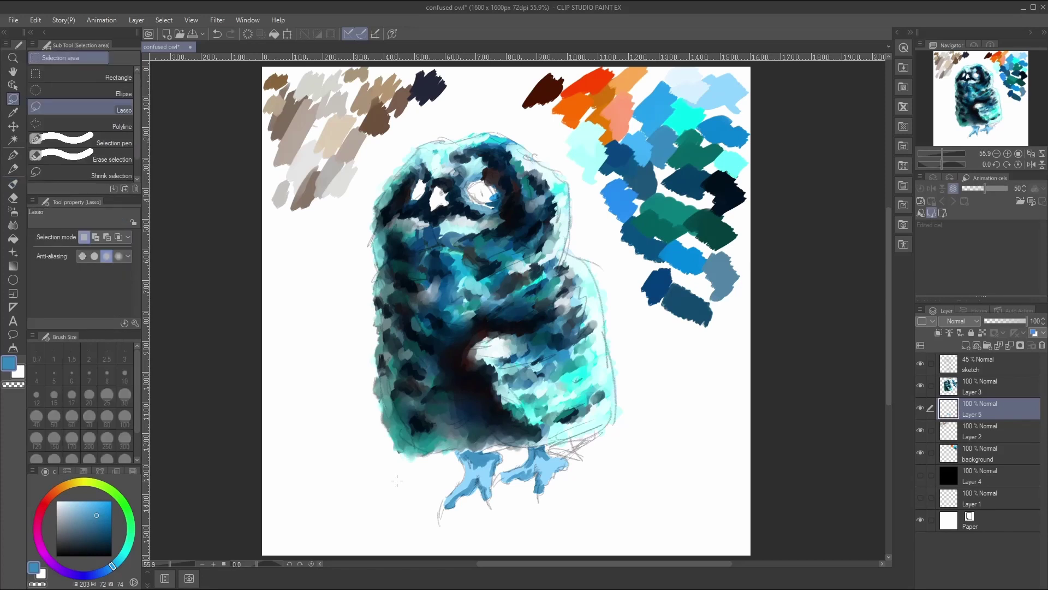
{"action": "mouse_move", "coordinate": [547, 501]}
{"action": "left_mouse_down"}
{"action": "mouse_move", "coordinate": [582, 468]}
{"action": "mouse_move", "coordinate": [553, 433]}
{"action": "mouse_move", "coordinate": [530, 429]}
{"action": "mouse_move", "coordinate": [495, 483]}
{"action": "mouse_move", "coordinate": [506, 505]}
{"action": "mouse_move", "coordinate": [543, 502]}
{"action": "left_mouse_up"}
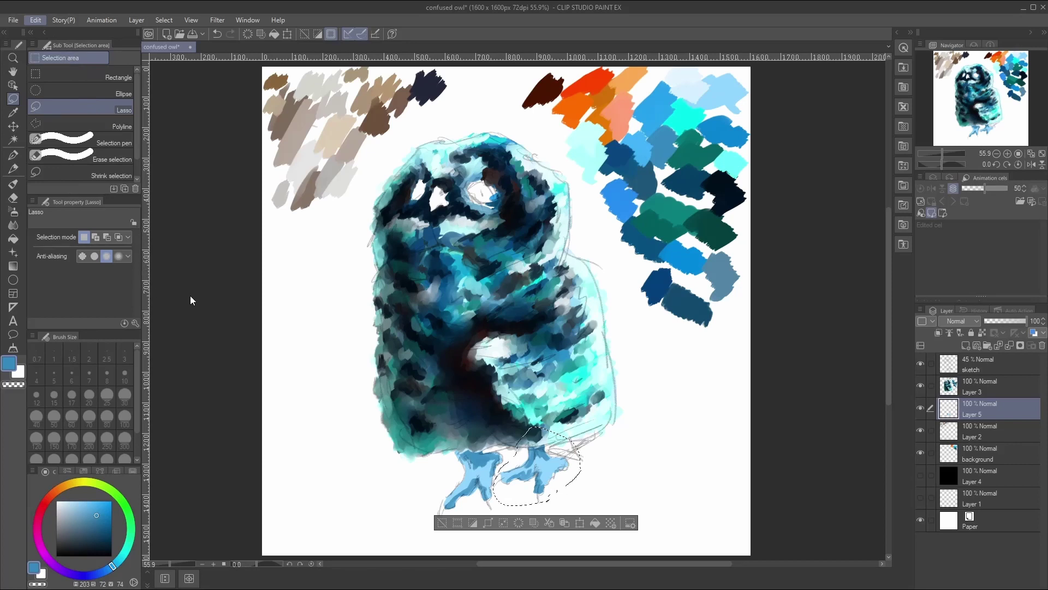
{"action": "key", "text": "ctrl+t"}
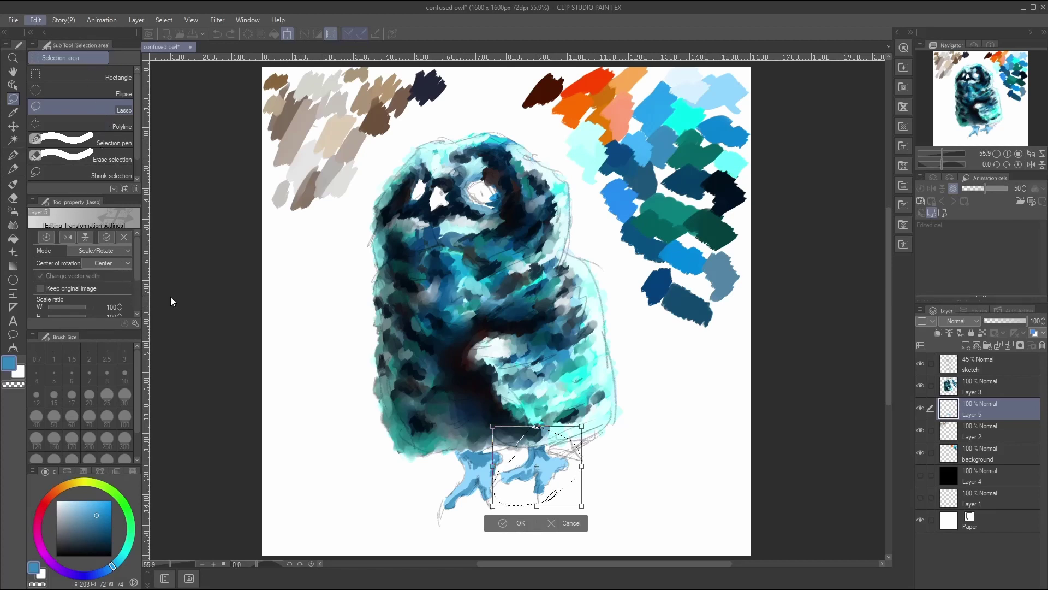
{"action": "key", "text": "ctrl+shift+t"}
{"action": "left_click_drag", "start_coordinate": [581, 467], "coordinate": [574, 468]}
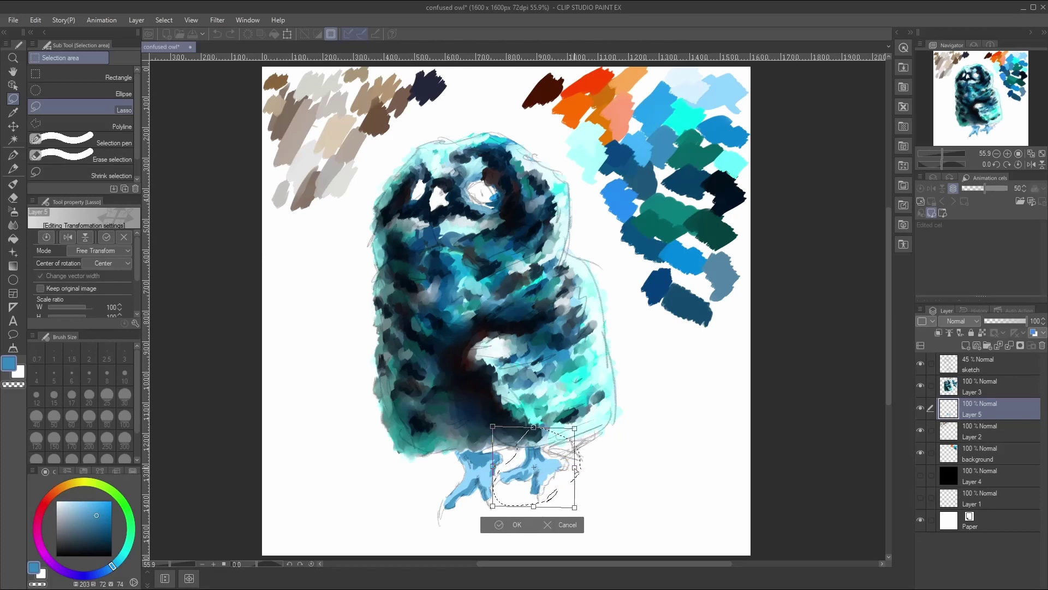
{"action": "left_click_drag", "start_coordinate": [579, 427], "coordinate": [584, 435]}
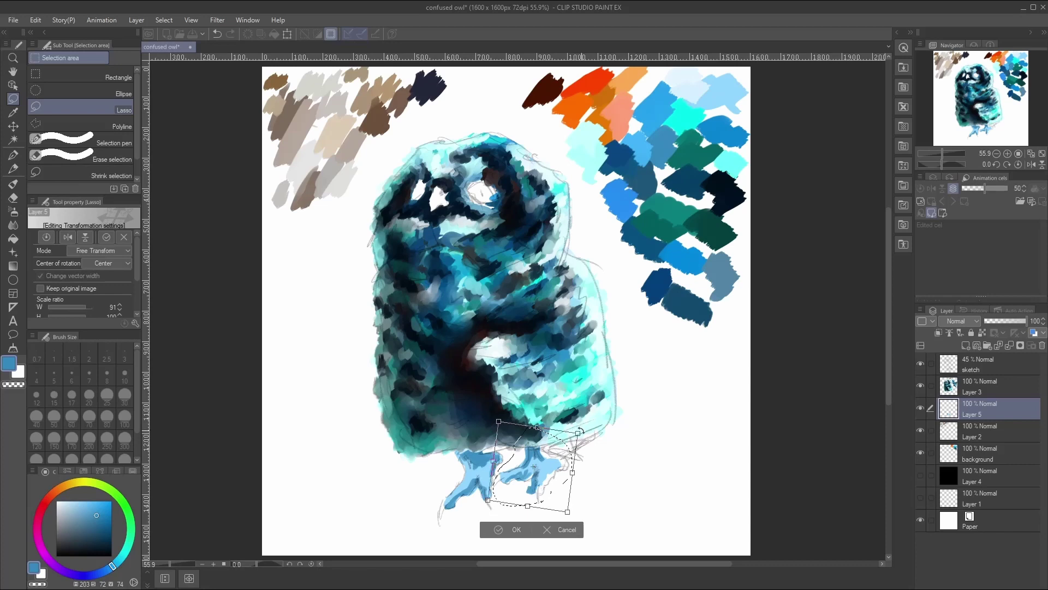
{"action": "left_click_drag", "start_coordinate": [550, 470], "coordinate": [557, 469]}
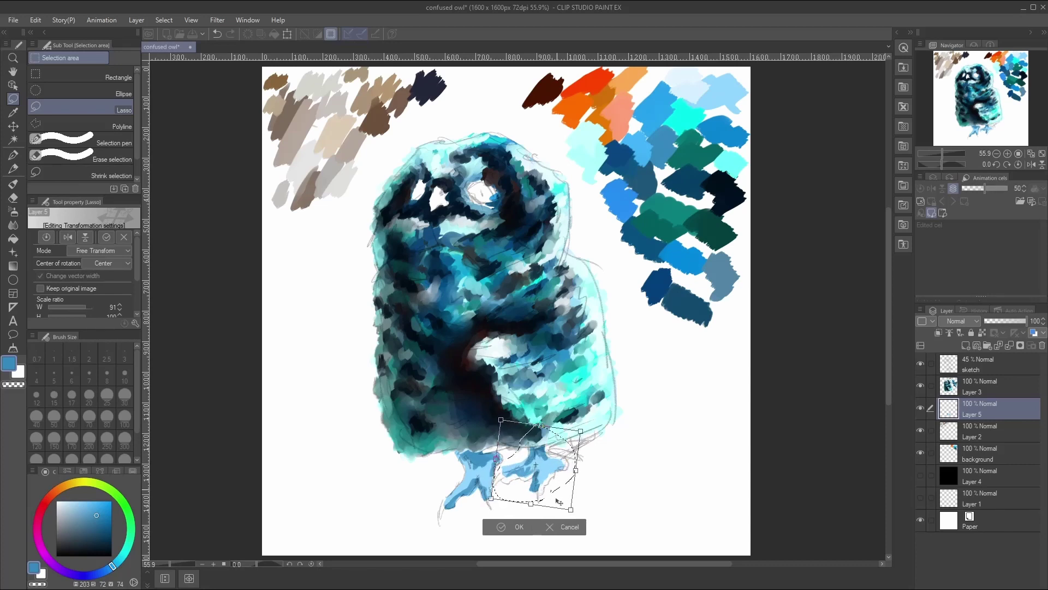
{"action": "left_click", "coordinate": [515, 527]}
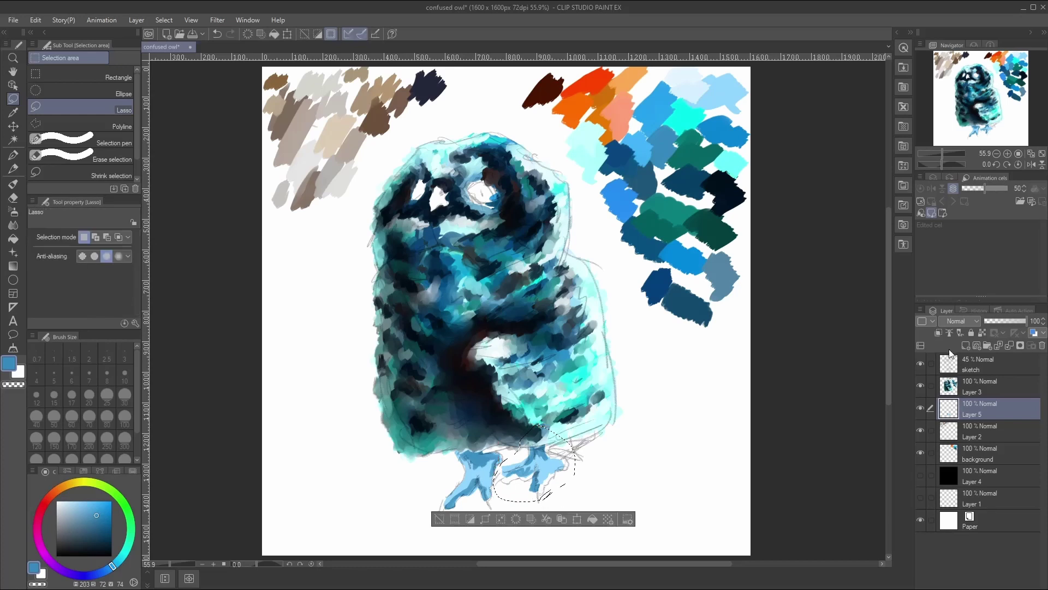
Step: Hide the sketch layer and rotate the lassoed left foot slightly clockwise with Free Transform
{"action": "left_click", "coordinate": [921, 364]}
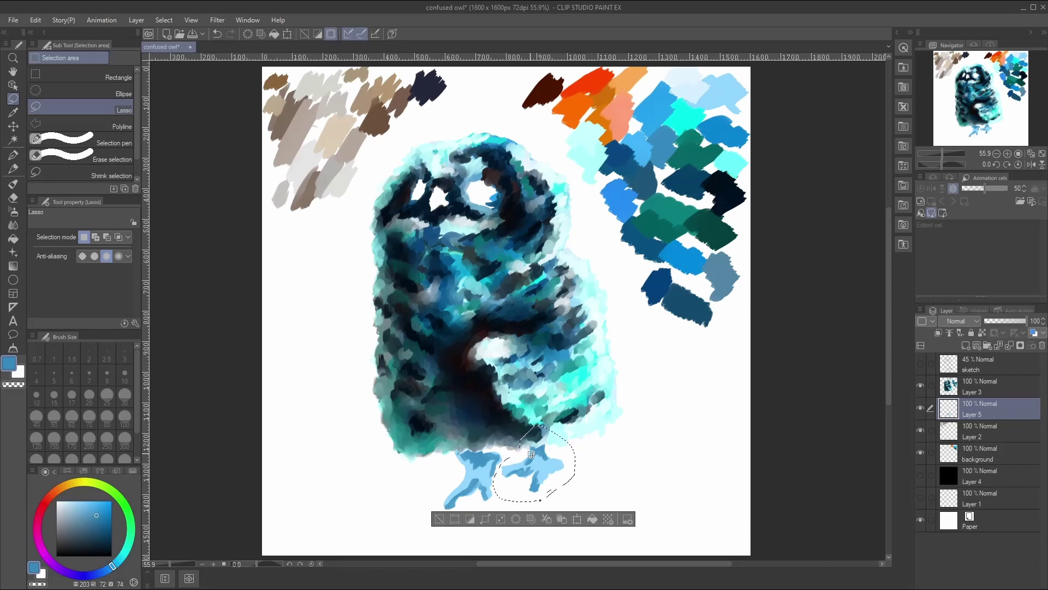
{"action": "left_click", "coordinate": [526, 453]}
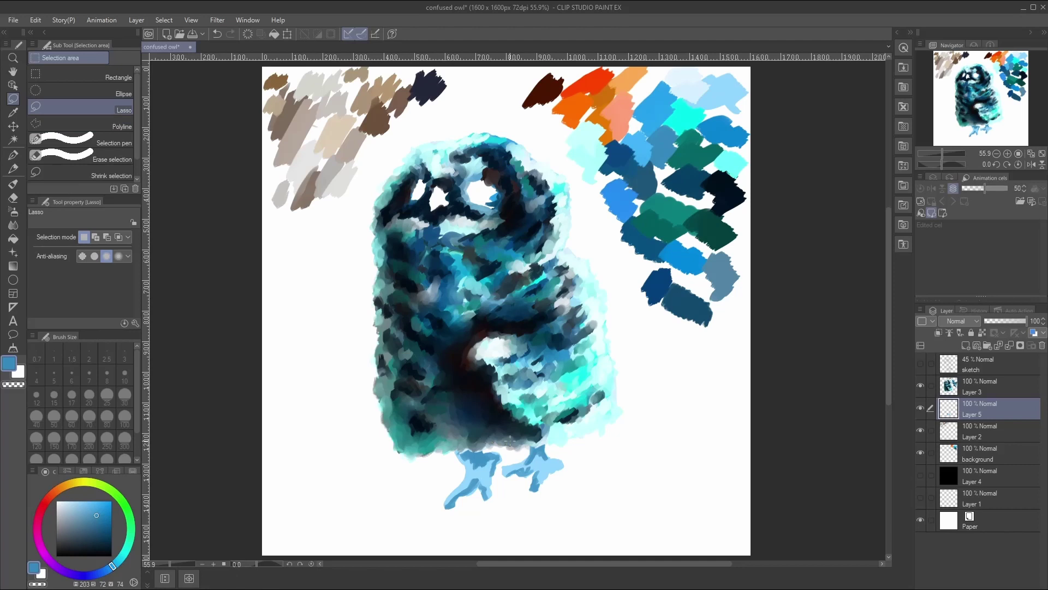
{"action": "mouse_move", "coordinate": [494, 443]}
{"action": "left_mouse_down"}
{"action": "mouse_move", "coordinate": [496, 502]}
{"action": "mouse_move", "coordinate": [436, 533]}
{"action": "mouse_move", "coordinate": [420, 461]}
{"action": "mouse_move", "coordinate": [508, 441]}
{"action": "left_mouse_up"}
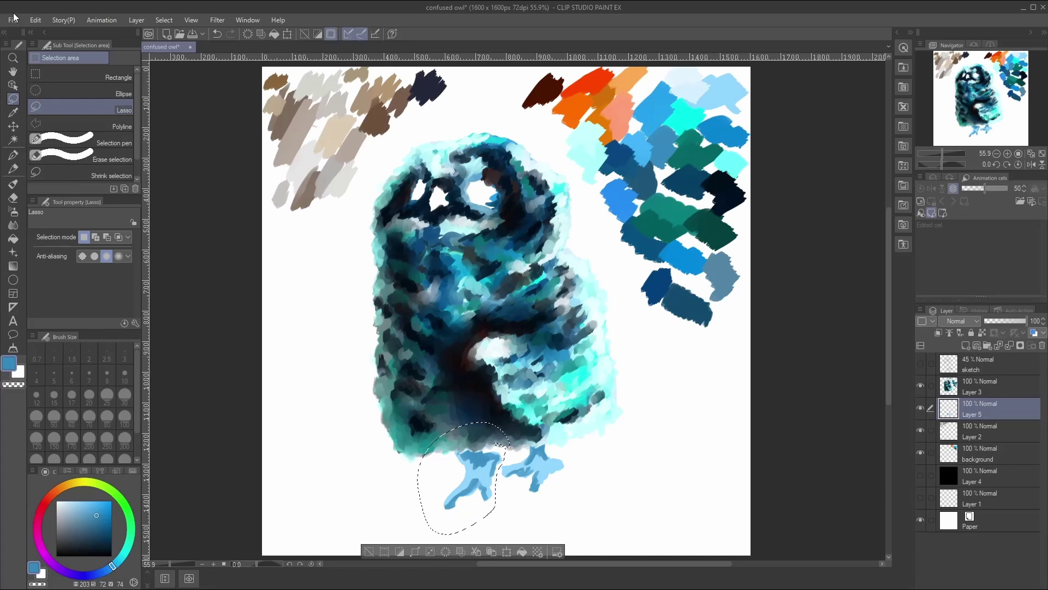
{"action": "key", "text": "super+Down"}
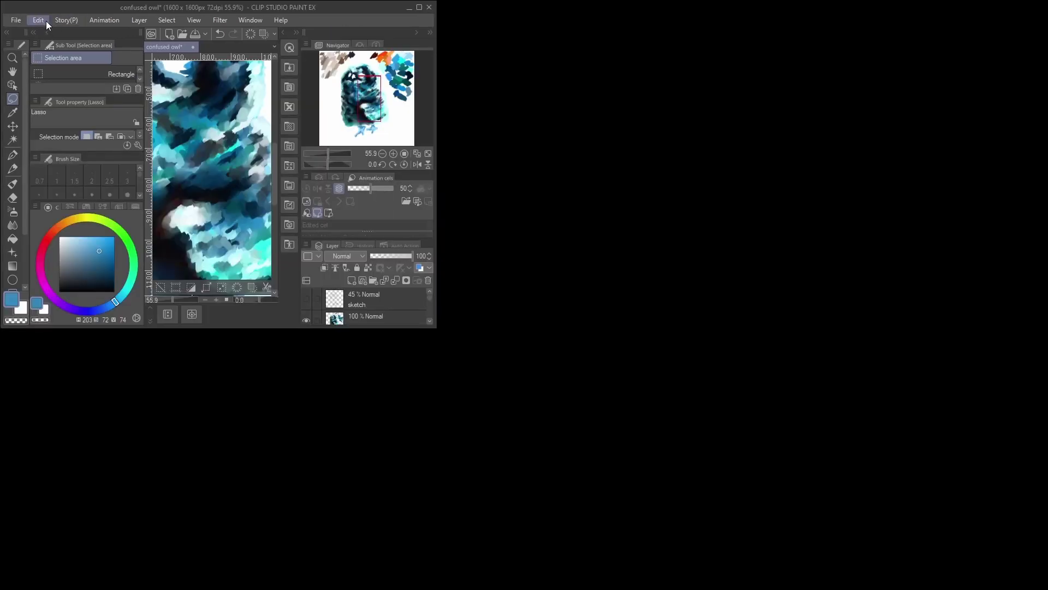
{"action": "double_click", "coordinate": [339, 10]}
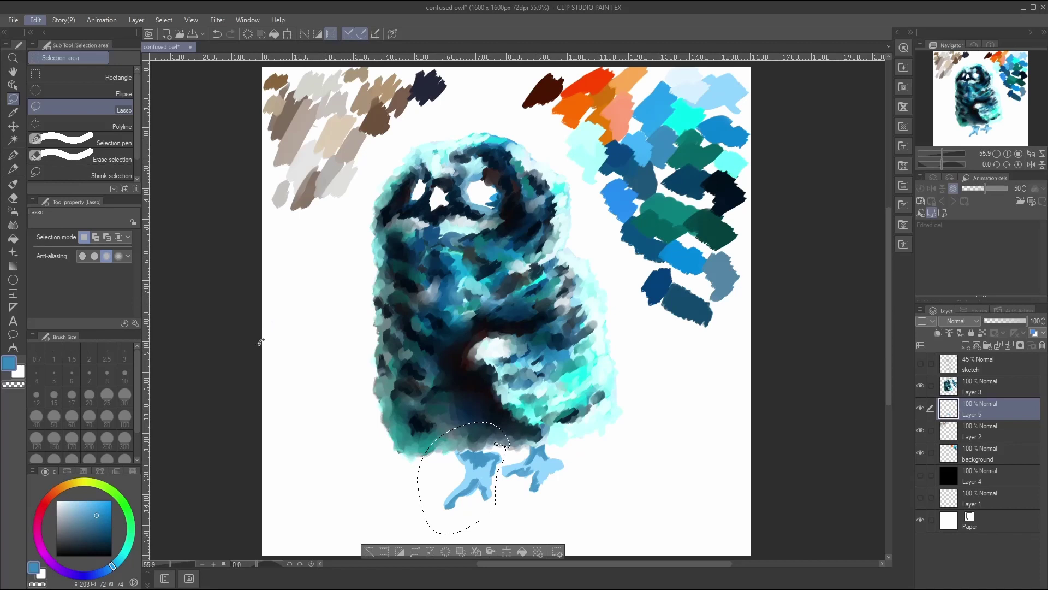
{"action": "key", "text": "ctrl+t"}
{"action": "mouse_move", "coordinate": [534, 421]}
{"action": "left_mouse_down"}
{"action": "mouse_move", "coordinate": [520, 415]}
{"action": "mouse_move", "coordinate": [515, 443]}
{"action": "left_mouse_up"}
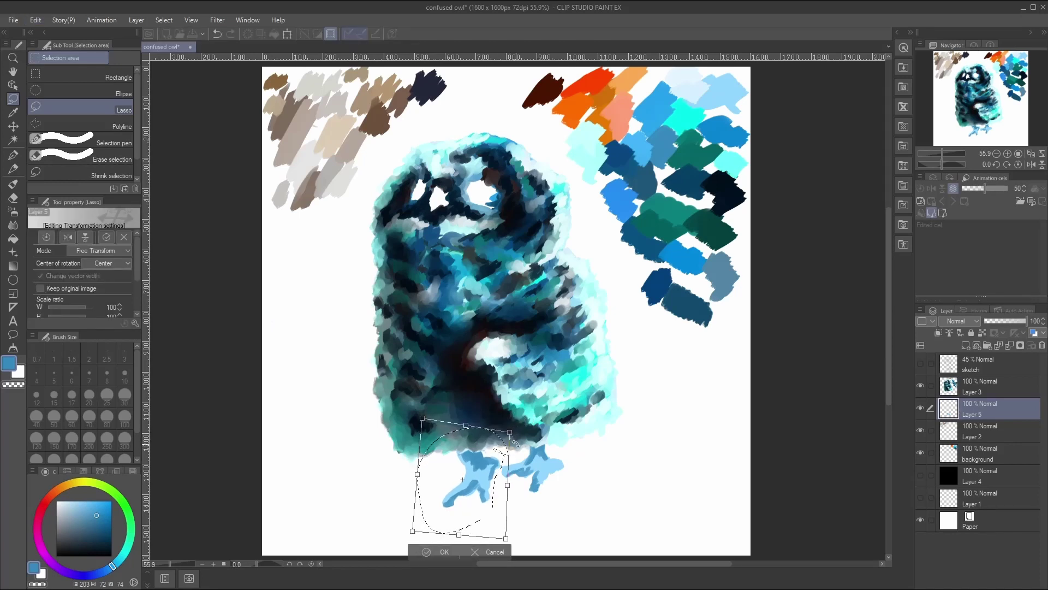
{"action": "left_click", "coordinate": [439, 548]}
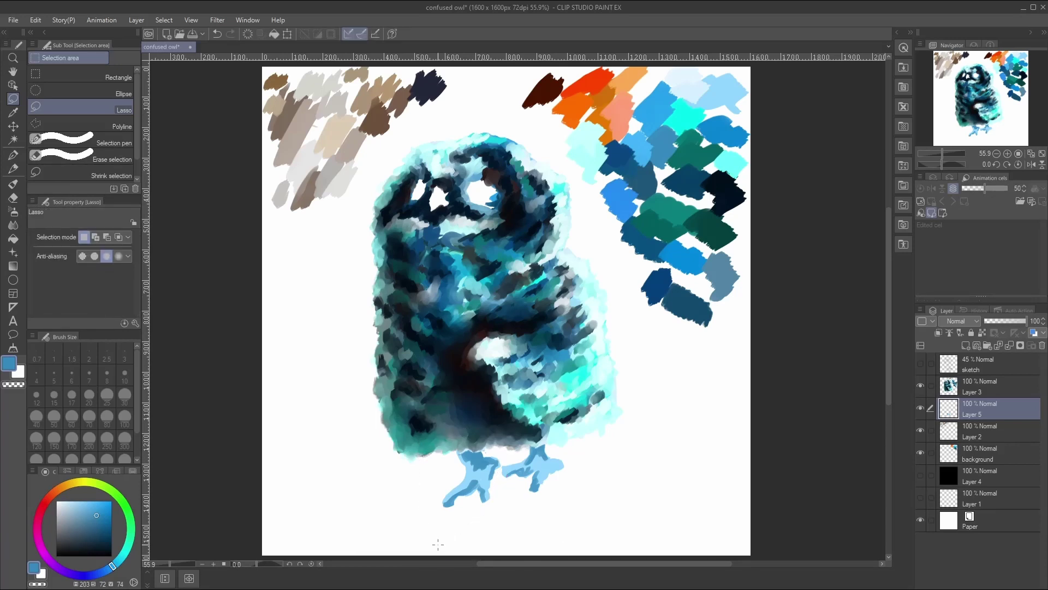
Step: Soften the medium blue shading on both feet with the Blend tool at size 25
{"action": "left_click", "coordinate": [14, 224]}
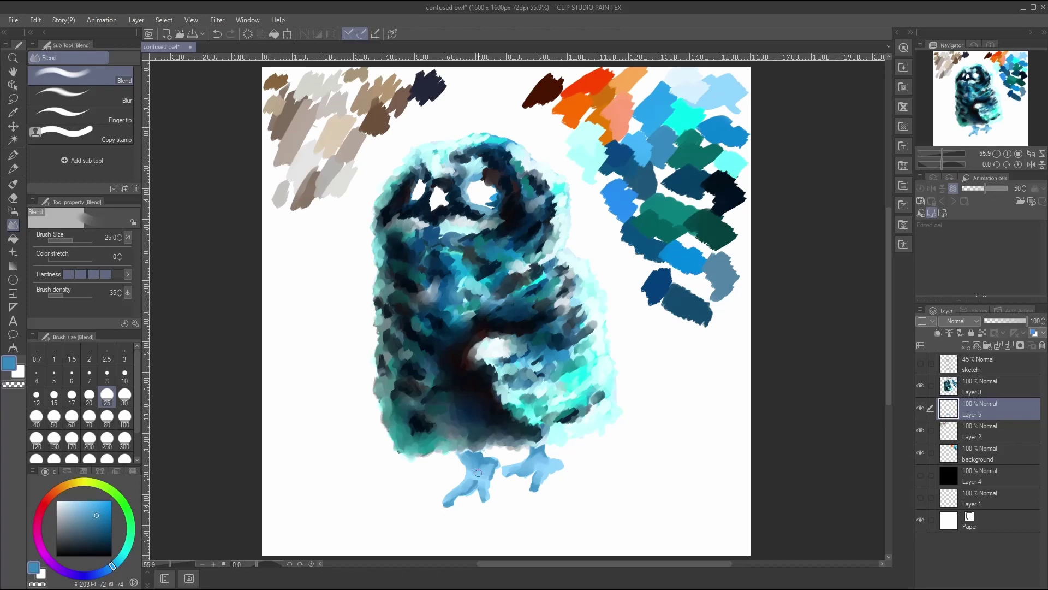
{"action": "left_click", "coordinate": [19, 159]}
Step: Paint near-black blue shadows sampled from the palette along the edges and toes of both feet with the Oil paint flat brush at size 20
{"action": "left_click", "coordinate": [13, 113]}
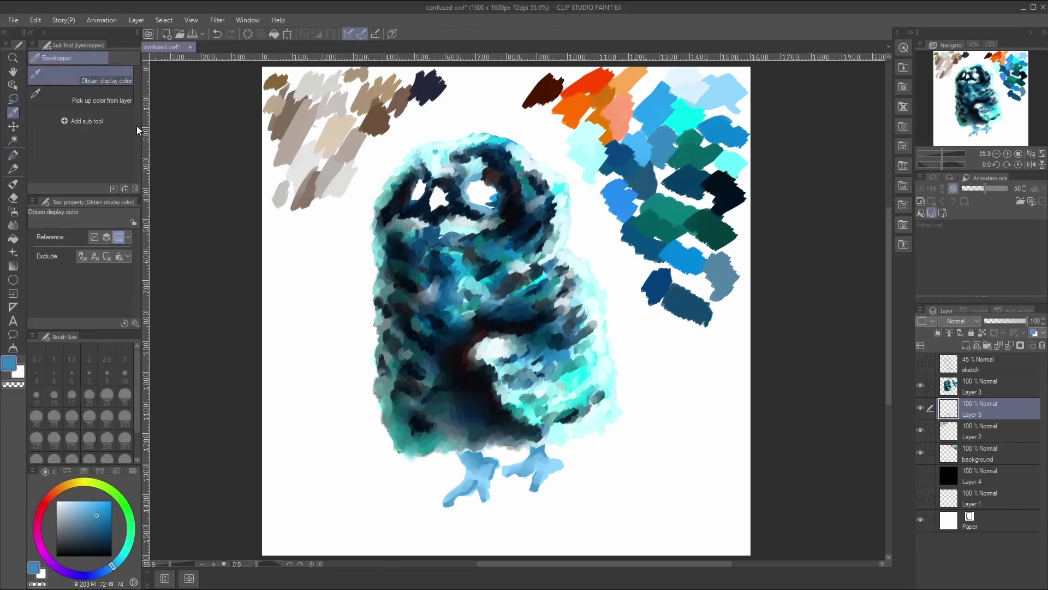
{"action": "left_click", "coordinate": [727, 182]}
{"action": "left_click", "coordinate": [14, 184]}
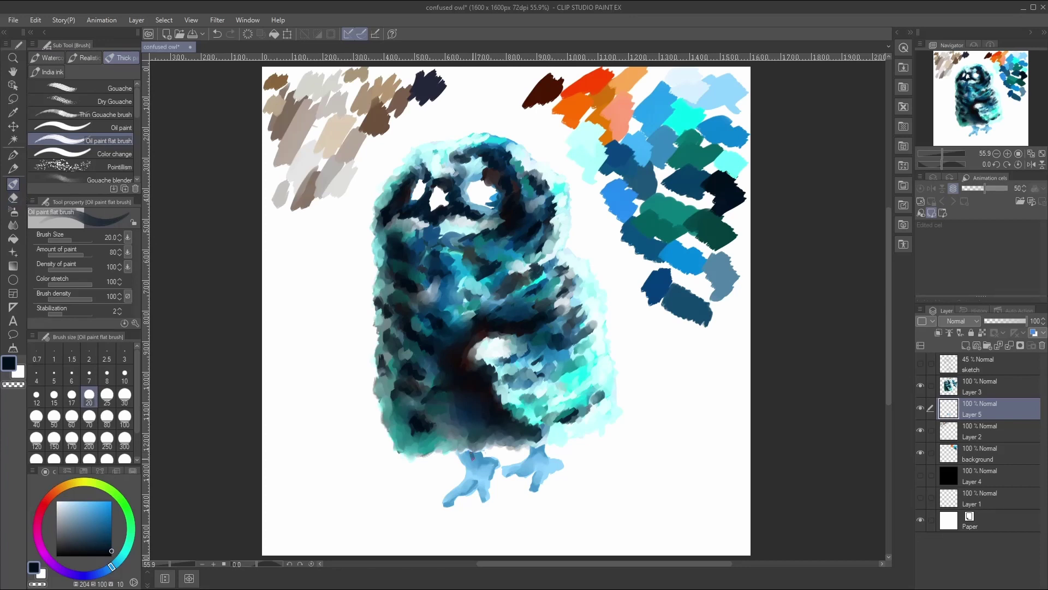
{"action": "mouse_move", "coordinate": [473, 455]}
{"action": "left_mouse_down"}
{"action": "mouse_move", "coordinate": [460, 451]}
{"action": "mouse_move", "coordinate": [468, 458]}
{"action": "left_mouse_up"}
{"action": "mouse_move", "coordinate": [476, 480]}
{"action": "left_mouse_down"}
{"action": "mouse_move", "coordinate": [476, 482]}
{"action": "mouse_move", "coordinate": [443, 506]}
{"action": "mouse_move", "coordinate": [483, 497]}
{"action": "left_mouse_up"}
{"action": "mouse_move", "coordinate": [496, 460]}
{"action": "left_mouse_down"}
{"action": "mouse_move", "coordinate": [489, 478]}
{"action": "mouse_move", "coordinate": [493, 463]}
{"action": "mouse_move", "coordinate": [471, 457]}
{"action": "mouse_move", "coordinate": [540, 450]}
{"action": "mouse_move", "coordinate": [530, 448]}
{"action": "mouse_move", "coordinate": [511, 472]}
{"action": "mouse_move", "coordinate": [535, 471]}
{"action": "left_mouse_up"}
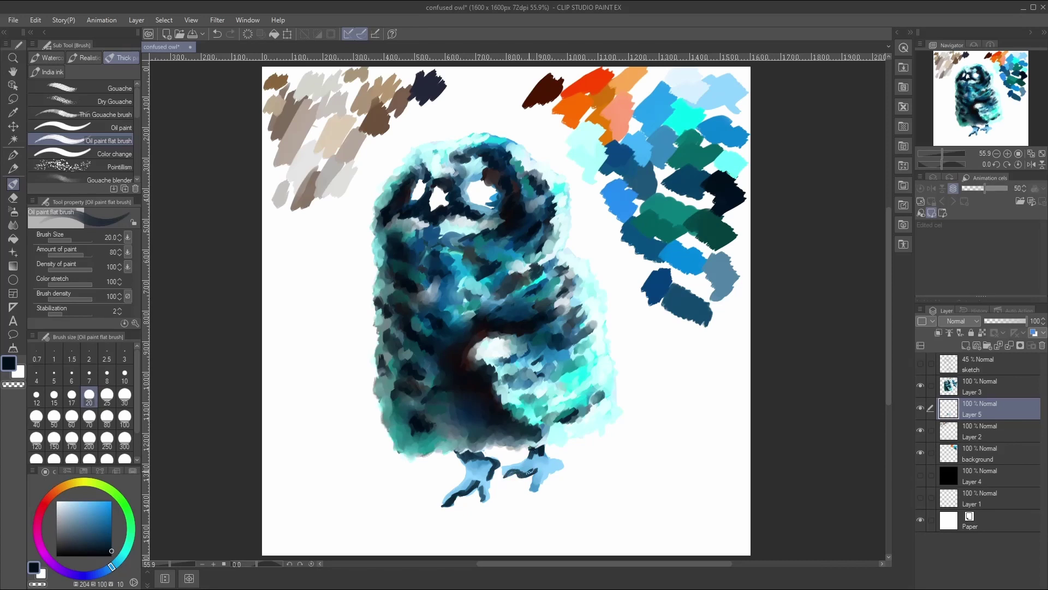
{"action": "mouse_move", "coordinate": [535, 482]}
{"action": "left_mouse_down"}
{"action": "mouse_move", "coordinate": [534, 493]}
{"action": "mouse_move", "coordinate": [535, 474]}
{"action": "mouse_move", "coordinate": [535, 490]}
{"action": "mouse_move", "coordinate": [560, 466]}
{"action": "left_mouse_up"}
Step: Blend the dark shadows into the light blue of both feet with the Blend tool at size 25
{"action": "left_click", "coordinate": [13, 224]}
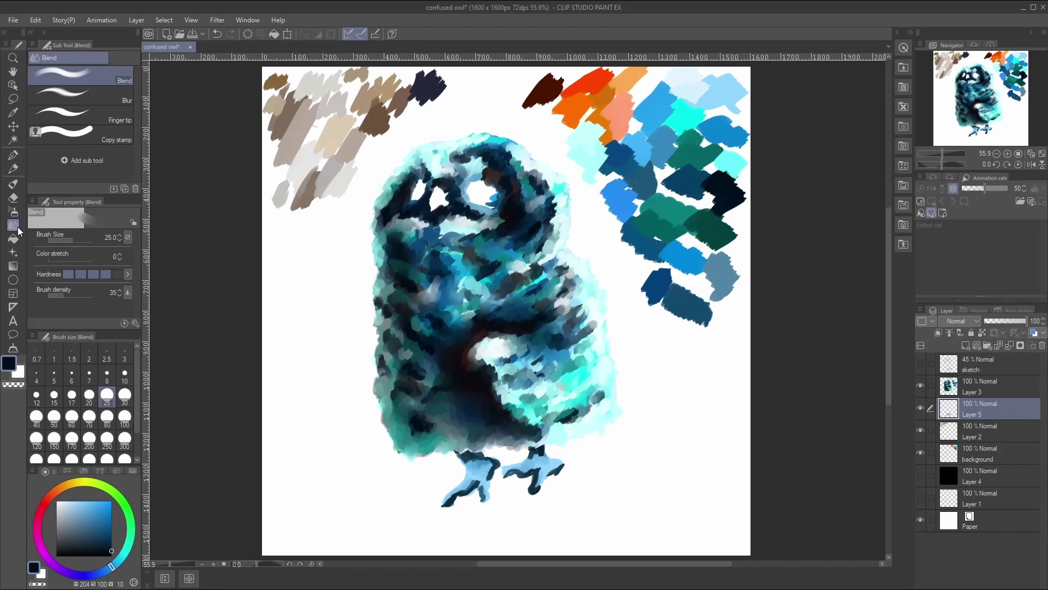
{"action": "mouse_move", "coordinate": [484, 468]}
{"action": "left_mouse_down"}
{"action": "mouse_move", "coordinate": [467, 463]}
{"action": "mouse_move", "coordinate": [485, 457]}
{"action": "mouse_move", "coordinate": [485, 480]}
{"action": "mouse_move", "coordinate": [493, 463]}
{"action": "mouse_move", "coordinate": [483, 494]}
{"action": "mouse_move", "coordinate": [474, 480]}
{"action": "mouse_move", "coordinate": [466, 489]}
{"action": "mouse_move", "coordinate": [479, 479]}
{"action": "mouse_move", "coordinate": [448, 500]}
{"action": "mouse_move", "coordinate": [465, 488]}
{"action": "left_mouse_up"}
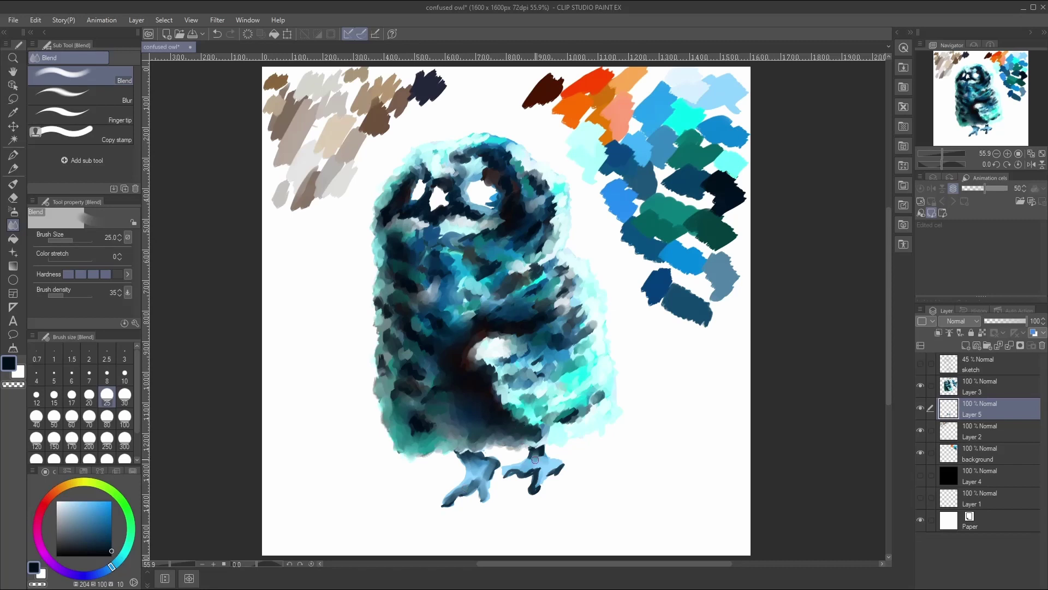
{"action": "mouse_move", "coordinate": [542, 454]}
{"action": "left_mouse_down"}
{"action": "mouse_move", "coordinate": [509, 473]}
{"action": "mouse_move", "coordinate": [534, 468]}
{"action": "mouse_move", "coordinate": [534, 486]}
{"action": "mouse_move", "coordinate": [560, 464]}
{"action": "mouse_move", "coordinate": [539, 474]}
{"action": "mouse_move", "coordinate": [548, 469]}
{"action": "left_mouse_up"}
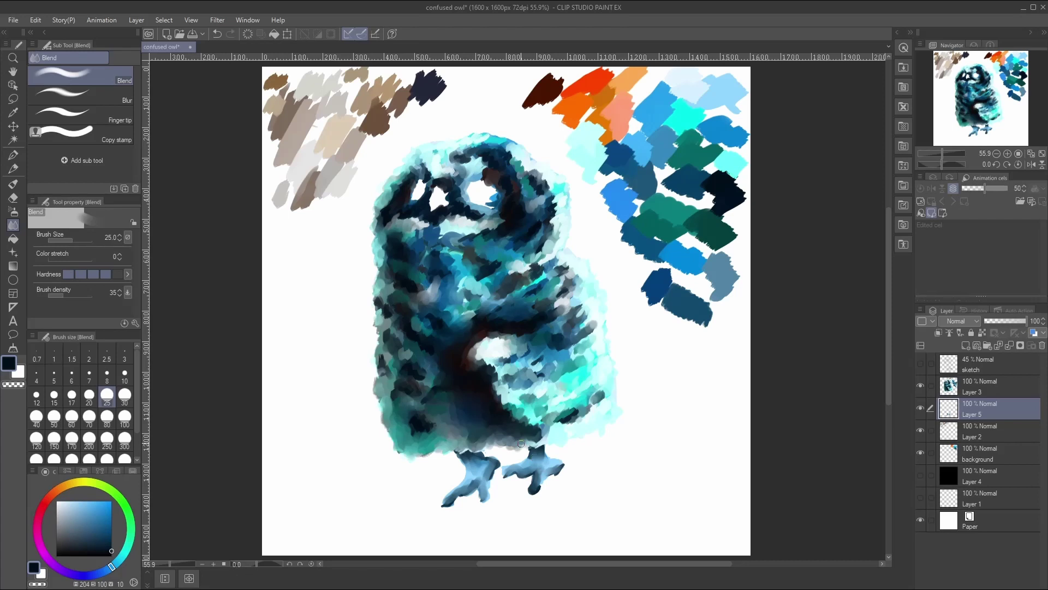
Step: Resample the near-black blue swatch and redefine the dark edges of the feet with the Oil paint flat brush at size 15
{"action": "key", "text": "i"}
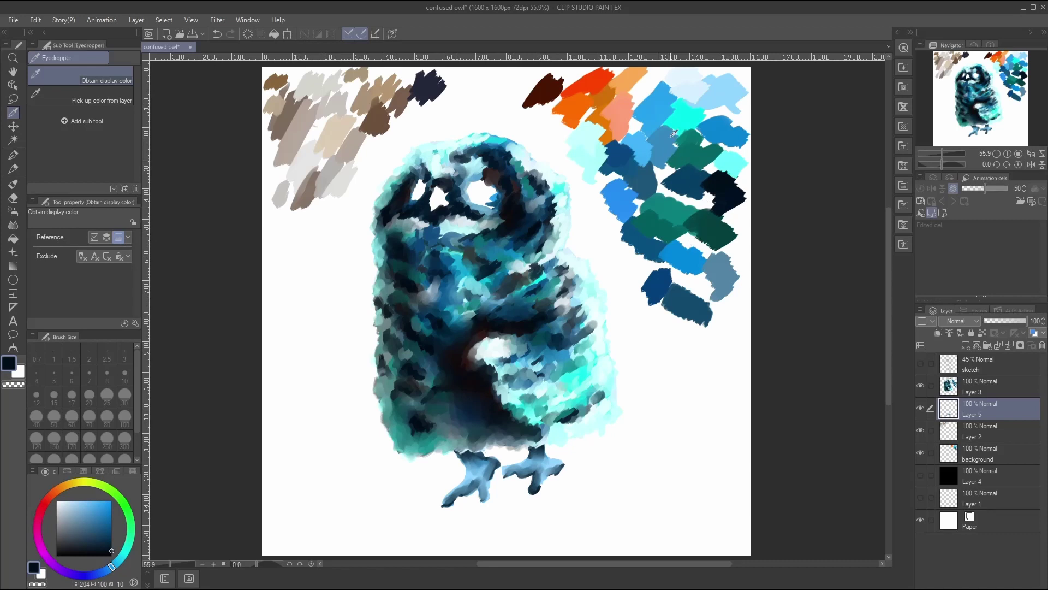
{"action": "left_click", "coordinate": [728, 189]}
{"action": "left_click", "coordinate": [16, 185]}
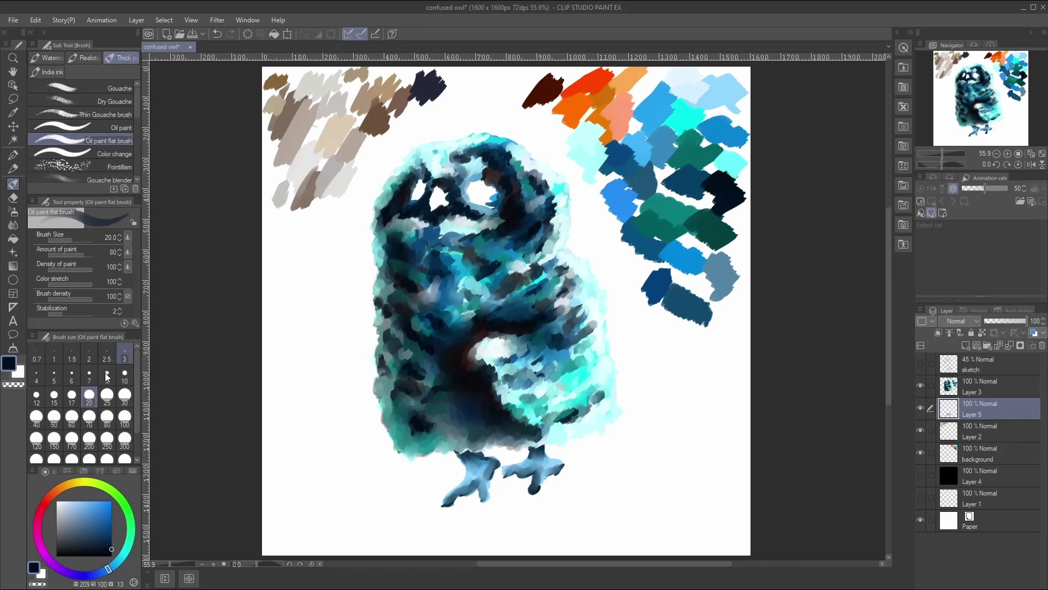
{"action": "left_click", "coordinate": [54, 397]}
{"action": "mouse_move", "coordinate": [460, 452]}
{"action": "left_mouse_down"}
{"action": "mouse_move", "coordinate": [465, 459]}
{"action": "mouse_move", "coordinate": [476, 448]}
{"action": "mouse_move", "coordinate": [486, 482]}
{"action": "mouse_move", "coordinate": [544, 455]}
{"action": "mouse_move", "coordinate": [557, 469]}
{"action": "mouse_move", "coordinate": [535, 487]}
{"action": "mouse_move", "coordinate": [516, 473]}
{"action": "mouse_move", "coordinate": [536, 474]}
{"action": "mouse_move", "coordinate": [505, 473]}
{"action": "left_mouse_up"}
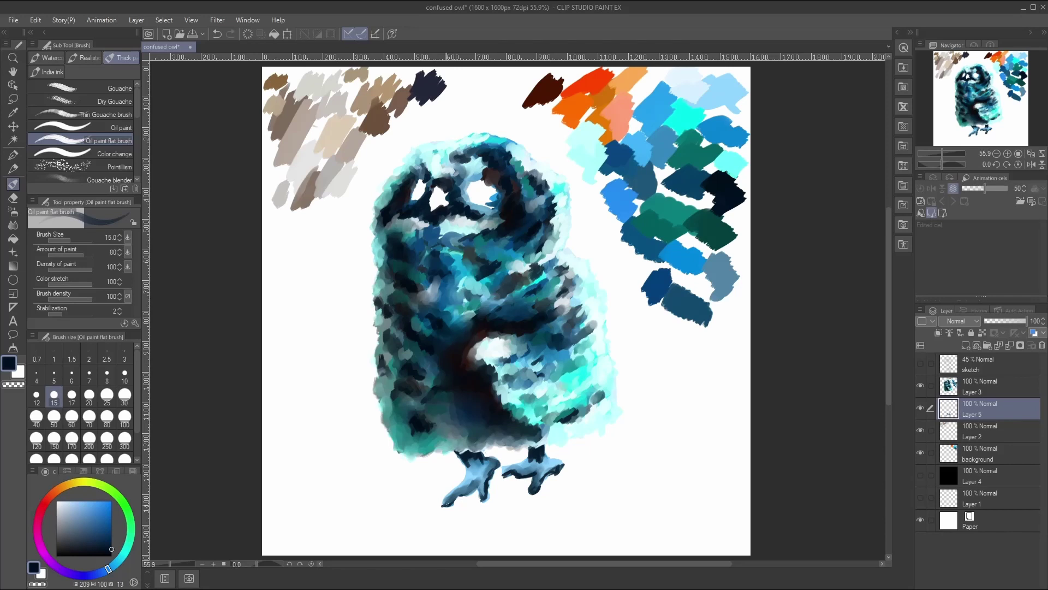
{"action": "mouse_move", "coordinate": [446, 505]}
{"action": "left_mouse_down"}
{"action": "mouse_move", "coordinate": [477, 487]}
{"action": "mouse_move", "coordinate": [481, 496]}
{"action": "left_mouse_up"}
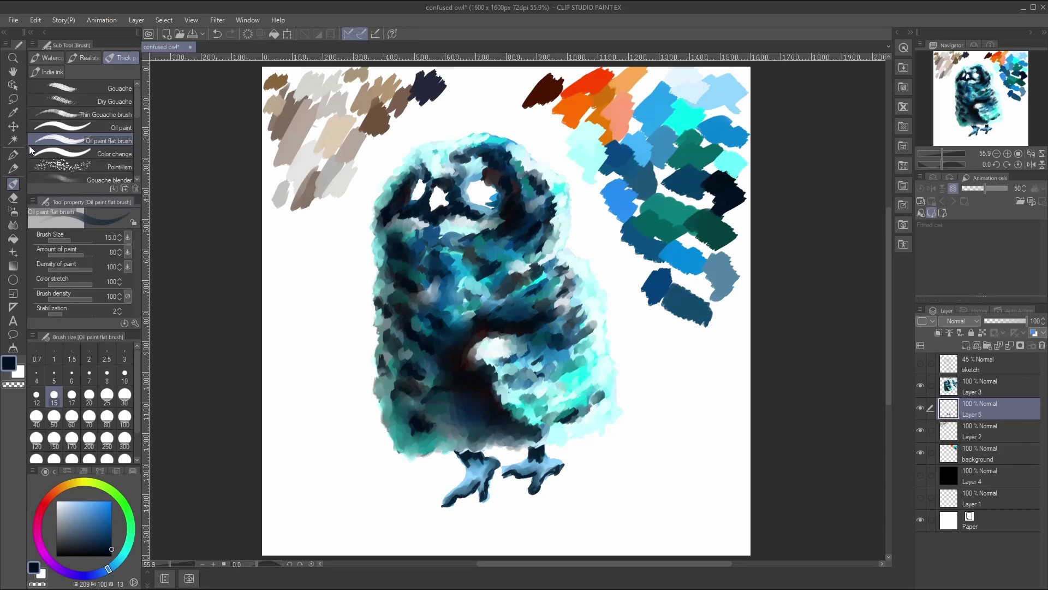
Step: Add bright cyan highlights sampled from the palette to both feet and their toes with the Oil paint flat brush at size 15
{"action": "left_click", "coordinate": [14, 112]}
{"action": "left_click", "coordinate": [685, 110]}
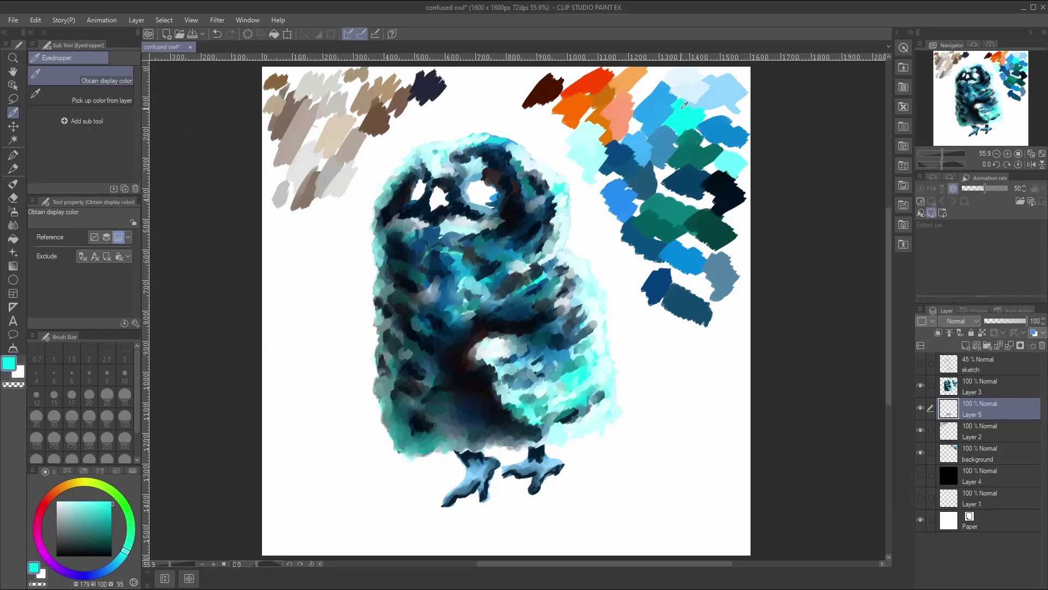
{"action": "left_click", "coordinate": [13, 184]}
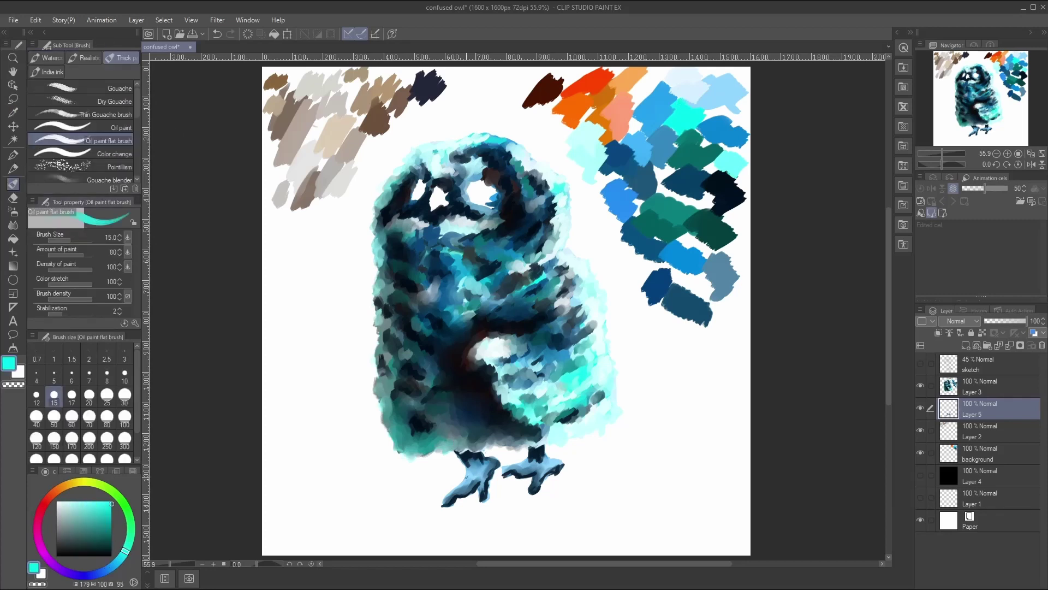
{"action": "left_click_drag", "start_coordinate": [472, 467], "coordinate": [482, 496]}
{"action": "mouse_move", "coordinate": [514, 465]}
{"action": "left_mouse_down"}
{"action": "mouse_move", "coordinate": [560, 443]}
{"action": "mouse_move", "coordinate": [535, 474]}
{"action": "mouse_move", "coordinate": [539, 481]}
{"action": "left_mouse_up"}
Step: Undo the first blend stroke and blend the cyan highlights into both feet with the Blend tool at size 17
{"action": "left_click", "coordinate": [13, 224]}
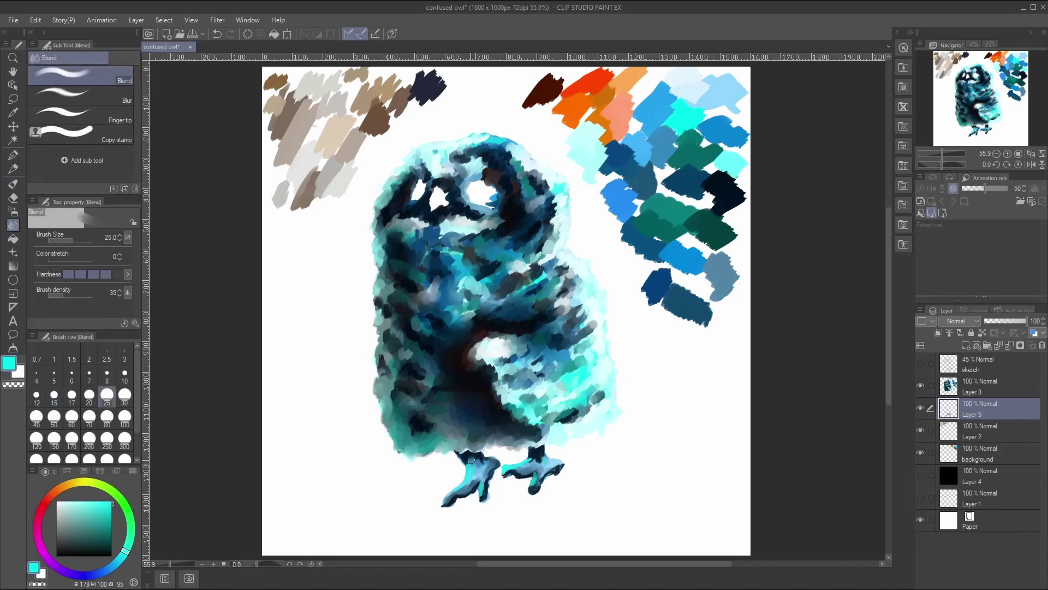
{"action": "key", "text": "ctrl+z"}
{"action": "key", "text": "bracketleft"}
{"action": "key", "text": "bracketleft"}
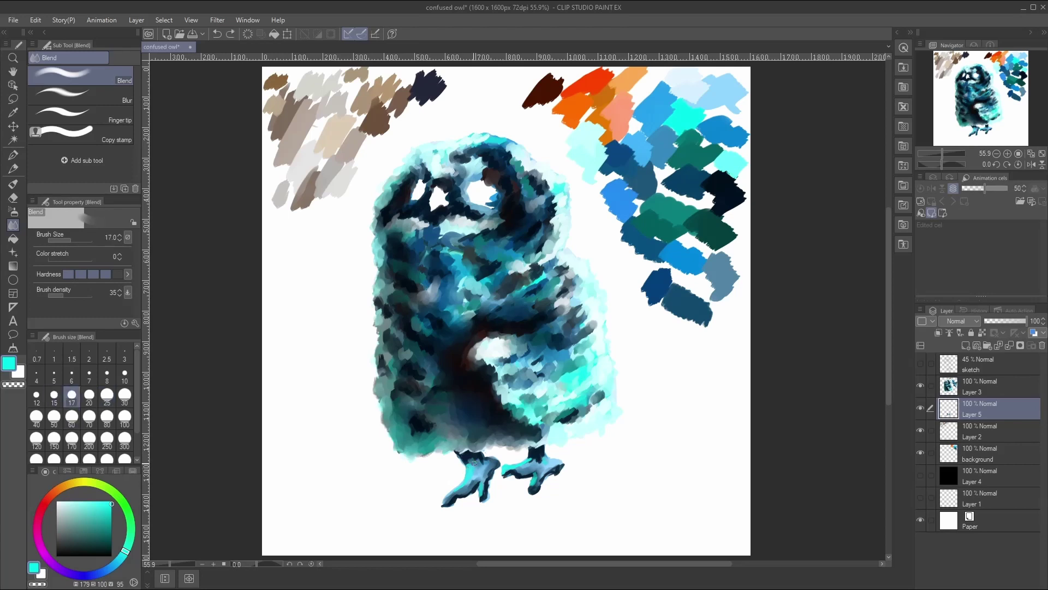
{"action": "mouse_move", "coordinate": [466, 458]}
{"action": "left_mouse_down"}
{"action": "mouse_move", "coordinate": [480, 463]}
{"action": "mouse_move", "coordinate": [459, 496]}
{"action": "mouse_move", "coordinate": [492, 469]}
{"action": "mouse_move", "coordinate": [484, 490]}
{"action": "left_mouse_up"}
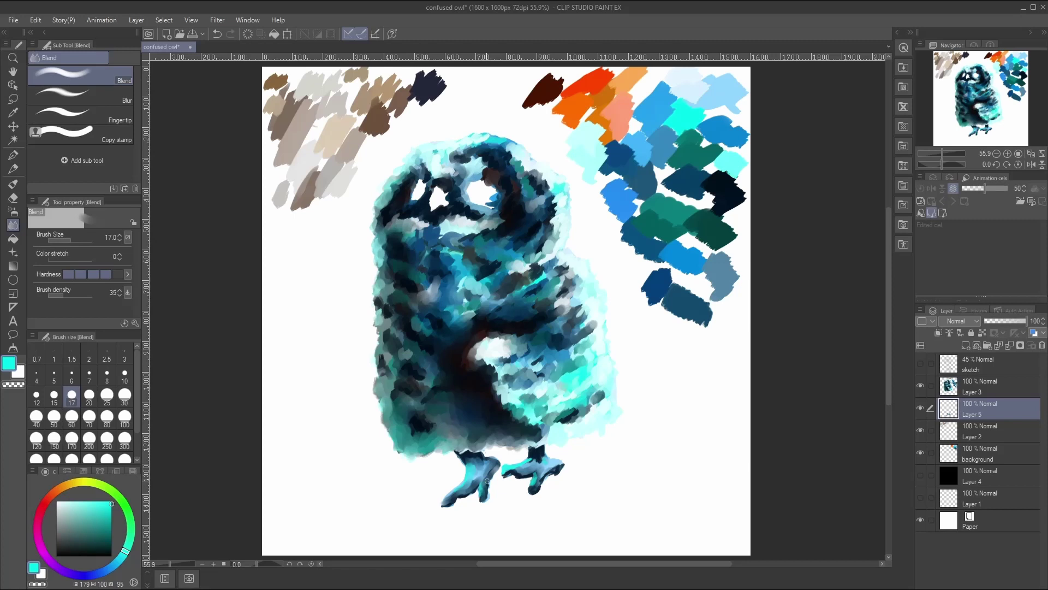
{"action": "mouse_move", "coordinate": [527, 463]}
{"action": "left_mouse_down"}
{"action": "mouse_move", "coordinate": [543, 460]}
{"action": "mouse_move", "coordinate": [510, 470]}
{"action": "mouse_move", "coordinate": [533, 470]}
{"action": "mouse_move", "coordinate": [531, 491]}
{"action": "mouse_move", "coordinate": [561, 457]}
{"action": "mouse_move", "coordinate": [549, 471]}
{"action": "mouse_move", "coordinate": [478, 458]}
{"action": "mouse_move", "coordinate": [479, 447]}
{"action": "left_mouse_up"}
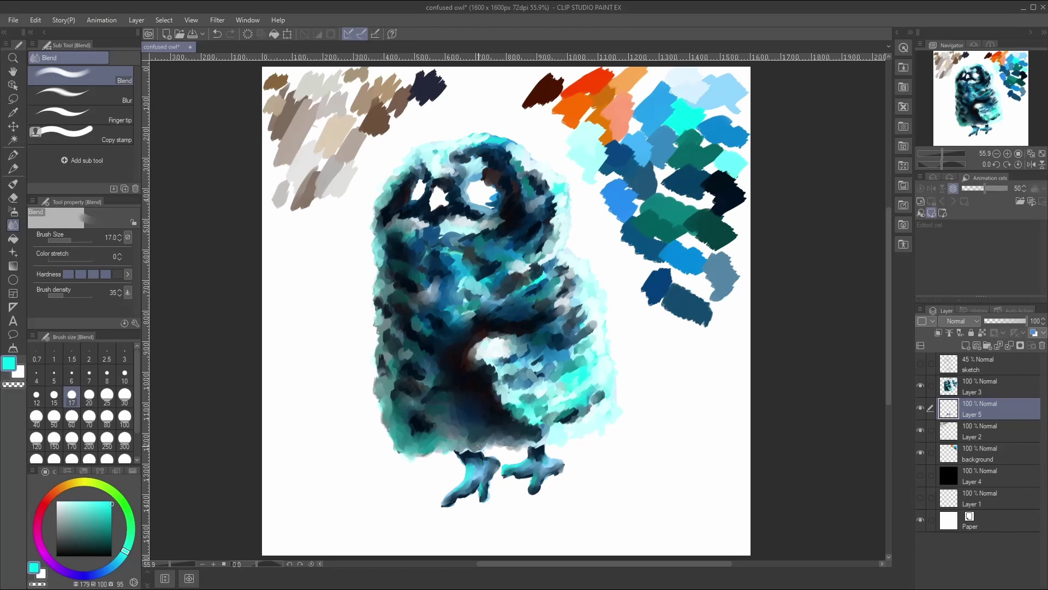
Step: Sample the near-black blue swatch and paint dark pointed claws on the toes with the Oil paint flat brush at size 15
{"action": "left_click", "coordinate": [20, 200]}
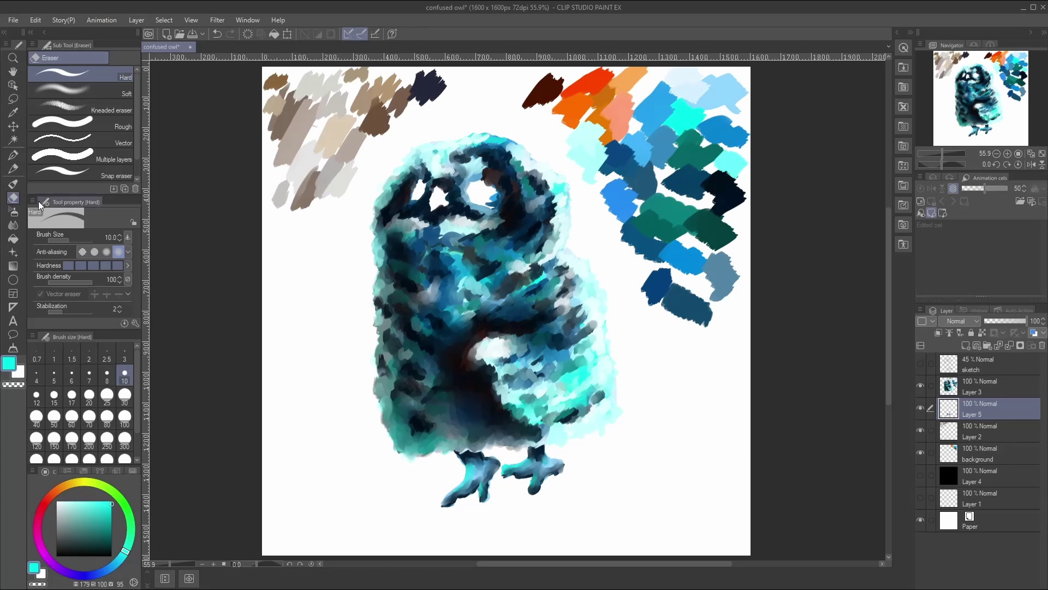
{"action": "left_click", "coordinate": [13, 113]}
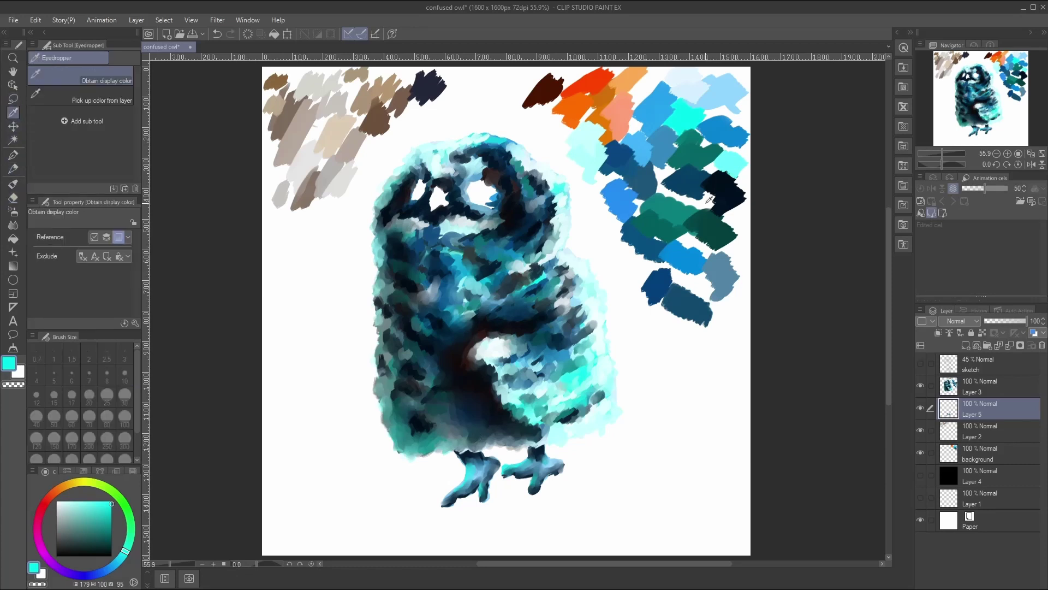
{"action": "left_click", "coordinate": [731, 192]}
{"action": "left_click", "coordinate": [15, 197]}
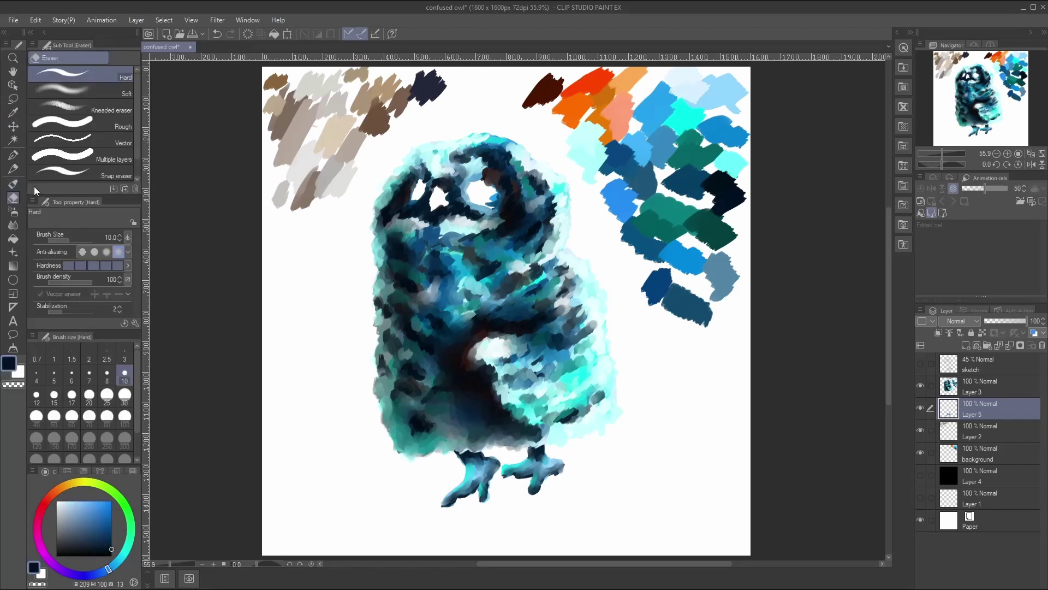
{"action": "left_click", "coordinate": [72, 377]}
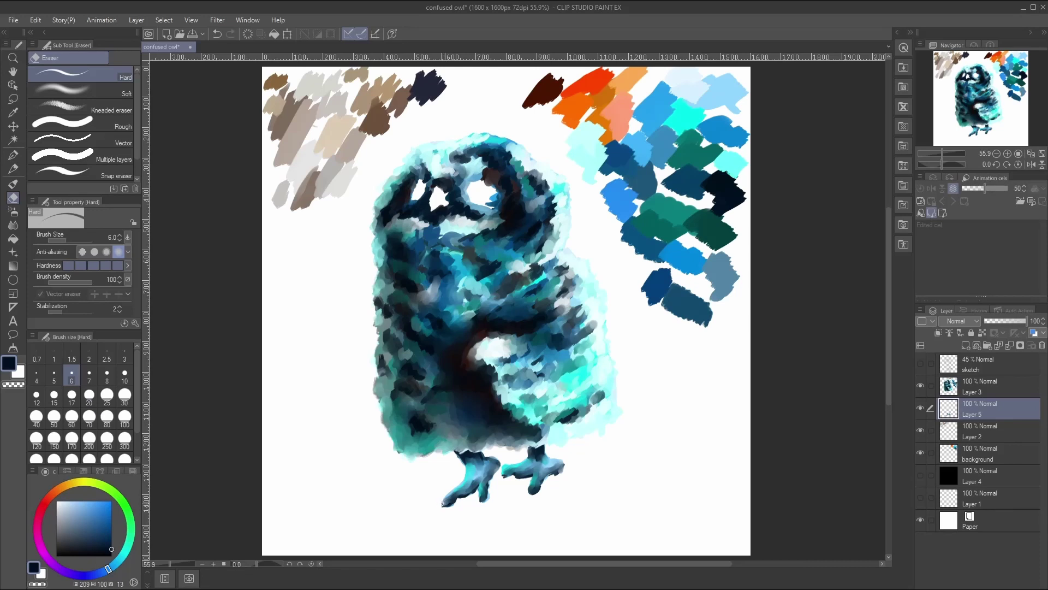
{"action": "key", "text": "b"}
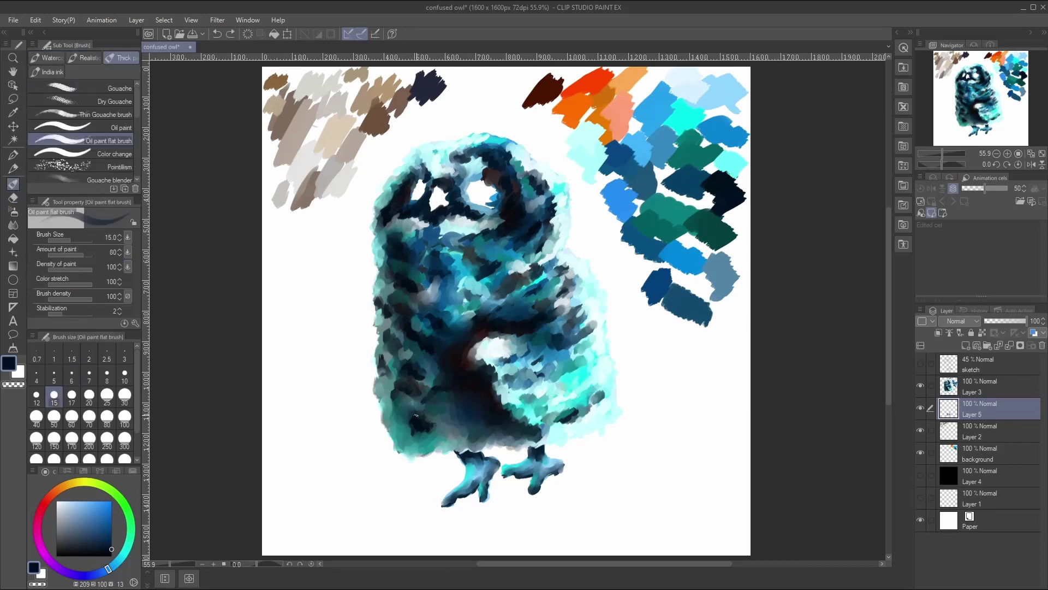
{"action": "mouse_move", "coordinate": [442, 502]}
{"action": "left_mouse_down"}
{"action": "mouse_move", "coordinate": [436, 516]}
{"action": "mouse_move", "coordinate": [442, 498]}
{"action": "left_mouse_up"}
{"action": "key", "text": "ctrl+z"}
{"action": "mouse_move", "coordinate": [443, 503]}
{"action": "left_mouse_down"}
{"action": "mouse_move", "coordinate": [437, 518]}
{"action": "mouse_move", "coordinate": [484, 514]}
{"action": "left_mouse_up"}
{"action": "left_click_drag", "start_coordinate": [528, 487], "coordinate": [530, 506]}
Step: Paint dark claws on the outermost right toe and the short toe beside the left leg, undoing unwanted strokes
{"action": "left_click_drag", "start_coordinate": [563, 463], "coordinate": [570, 472]}
{"action": "key", "text": "ctrl+z"}
{"action": "key", "text": "ctrl+y"}
{"action": "key", "text": "ctrl+z"}
{"action": "key", "text": "ctrl+z"}
{"action": "left_click_drag", "start_coordinate": [563, 462], "coordinate": [573, 466]}
{"action": "left_click_drag", "start_coordinate": [491, 458], "coordinate": [507, 456]}
{"action": "key", "text": "ctrl+z"}
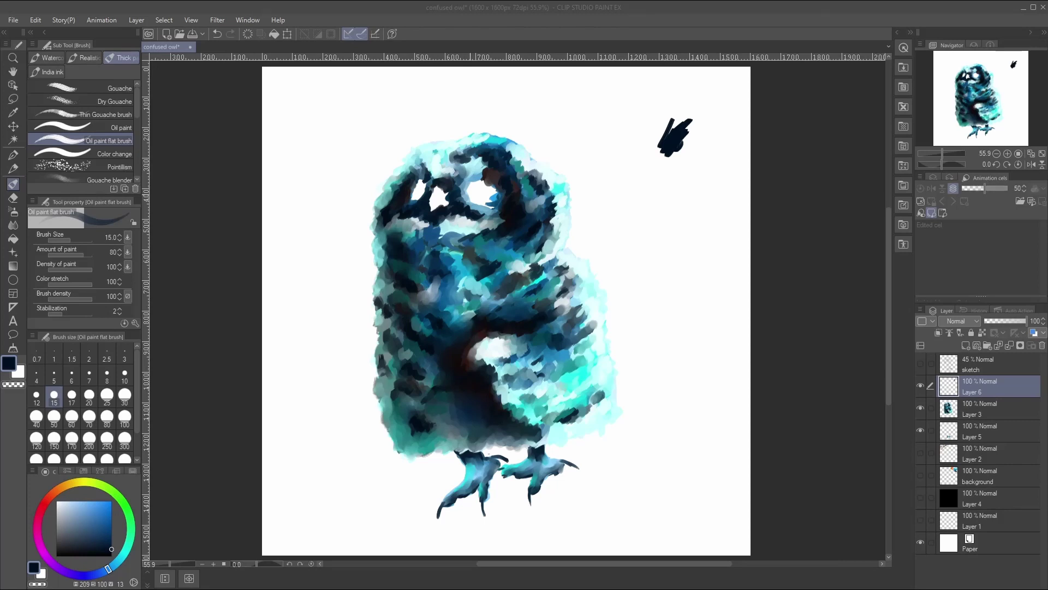
Step: Move Layer 6 below Layer 3 and fill the two eye openings with the near-black blue on it
{"action": "left_click", "coordinate": [478, 177]}
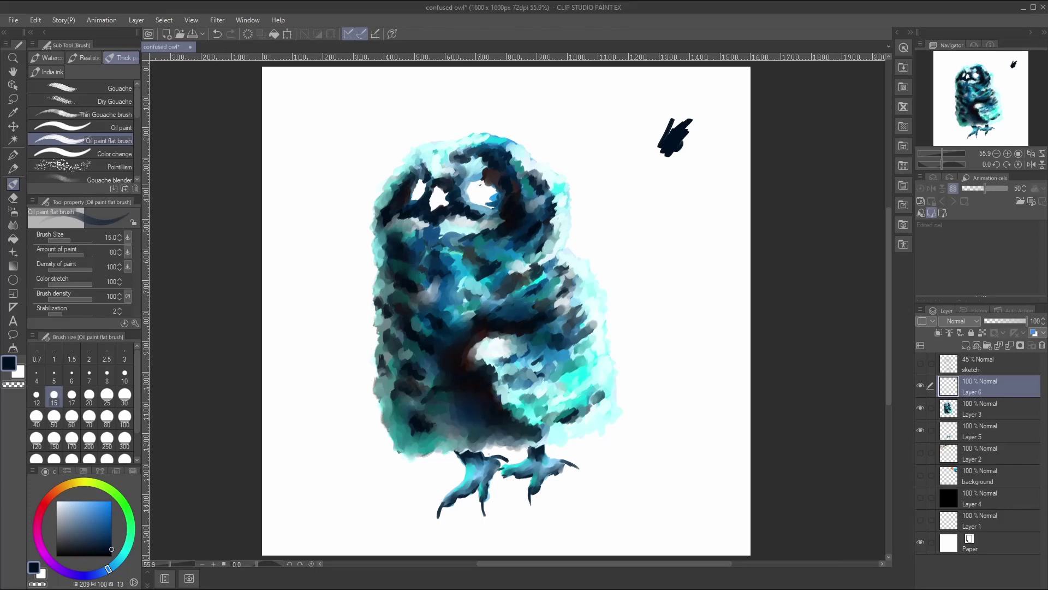
{"action": "mouse_move", "coordinate": [480, 185]}
{"action": "left_mouse_down"}
{"action": "mouse_move", "coordinate": [467, 198]}
{"action": "mouse_move", "coordinate": [485, 182]}
{"action": "left_mouse_up"}
{"action": "left_click_drag", "start_coordinate": [974, 413], "coordinate": [979, 408]}
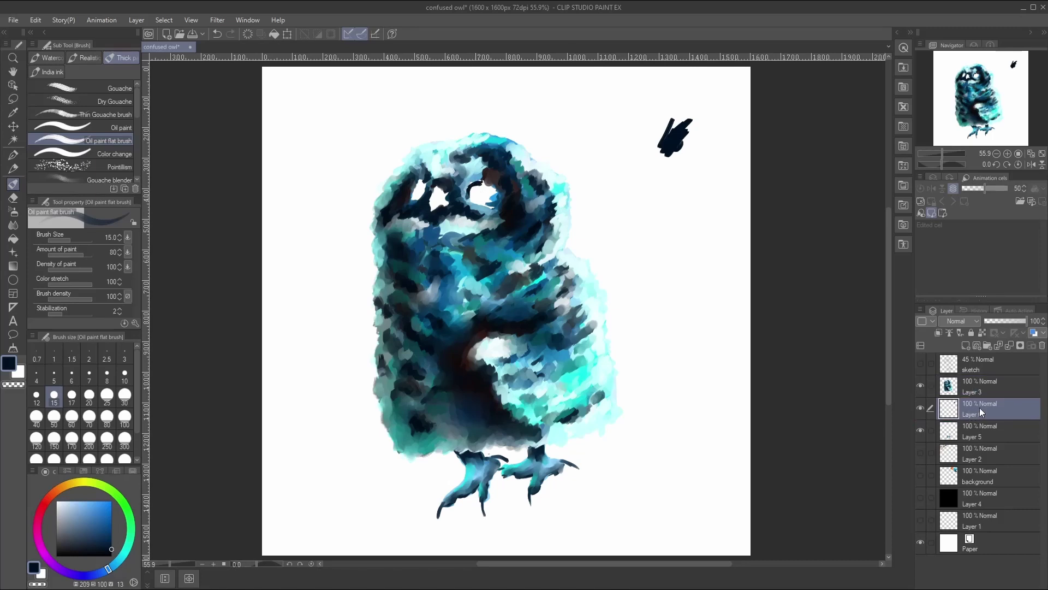
{"action": "mouse_move", "coordinate": [475, 183]}
{"action": "left_mouse_down"}
{"action": "mouse_move", "coordinate": [470, 199]}
{"action": "mouse_move", "coordinate": [488, 210]}
{"action": "mouse_move", "coordinate": [480, 184]}
{"action": "mouse_move", "coordinate": [497, 195]}
{"action": "mouse_move", "coordinate": [475, 189]}
{"action": "mouse_move", "coordinate": [472, 205]}
{"action": "mouse_move", "coordinate": [489, 201]}
{"action": "left_mouse_up"}
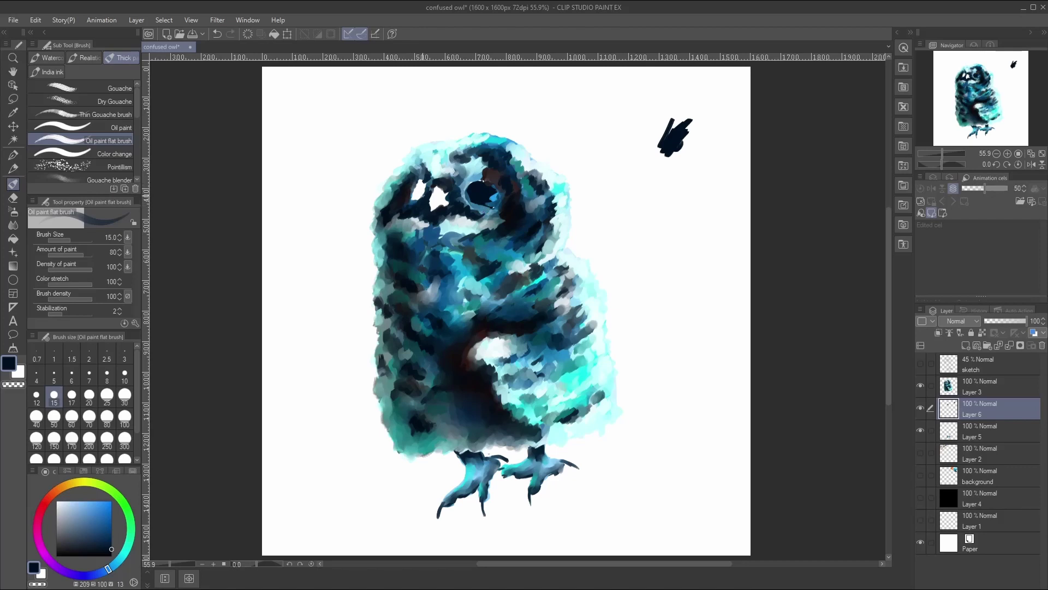
{"action": "mouse_move", "coordinate": [422, 183]}
{"action": "left_mouse_down"}
{"action": "mouse_move", "coordinate": [411, 199]}
{"action": "mouse_move", "coordinate": [420, 199]}
{"action": "left_mouse_up"}
Step: Mix a medium blue, add a swatch of it beside the dark one, and paint and blend it inside the larger eye
{"action": "left_click_drag", "start_coordinate": [109, 531], "coordinate": [103, 527]}
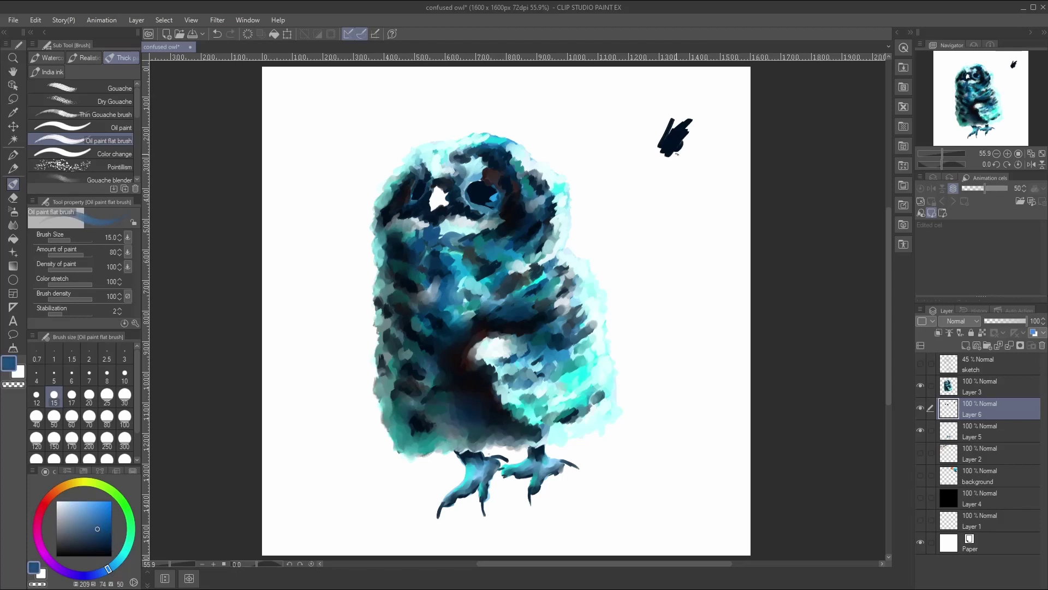
{"action": "mouse_move", "coordinate": [678, 158]}
{"action": "left_mouse_down"}
{"action": "mouse_move", "coordinate": [689, 152]}
{"action": "mouse_move", "coordinate": [685, 159]}
{"action": "left_mouse_up"}
{"action": "left_click_drag", "start_coordinate": [479, 189], "coordinate": [473, 191]}
{"action": "left_click_drag", "start_coordinate": [485, 192], "coordinate": [481, 191]}
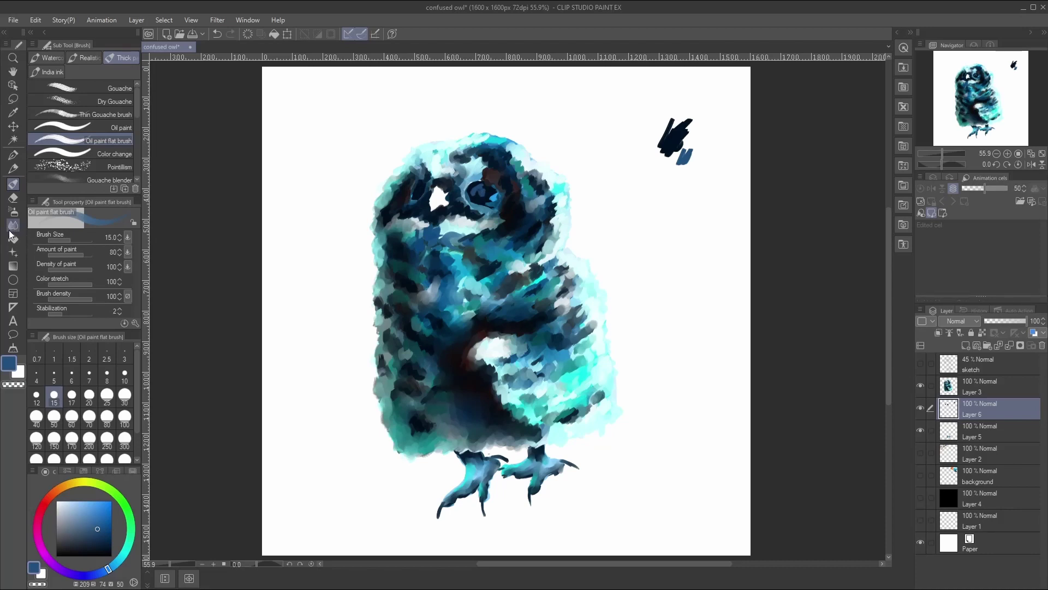
{"action": "left_click", "coordinate": [20, 222]}
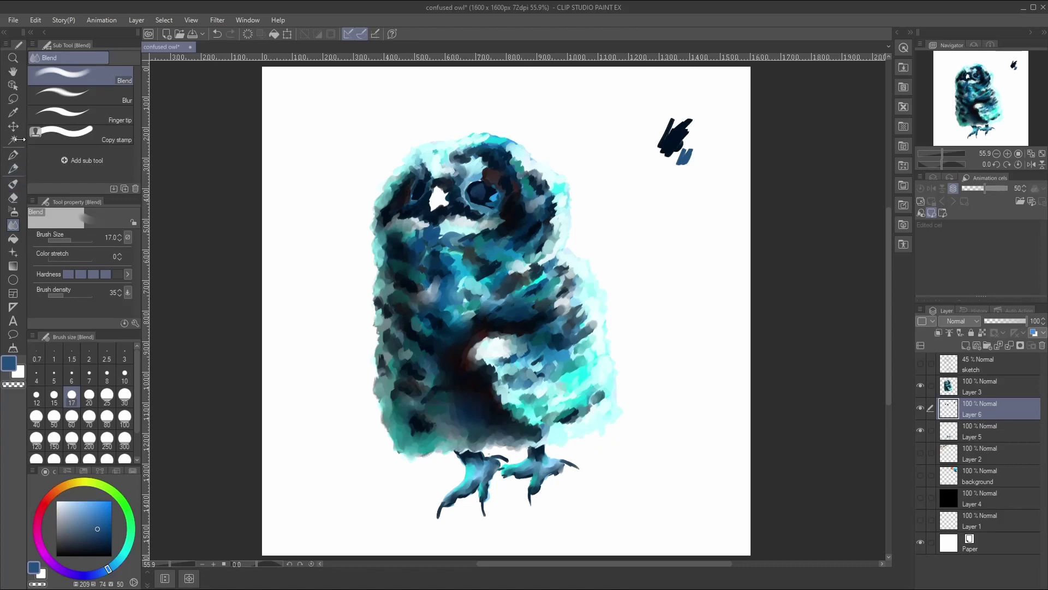
Step: Resample the near-black blue swatch and darken the pupil of the larger eye with the Oil paint flat brush at size 15
{"action": "key", "text": "i"}
{"action": "left_click", "coordinate": [676, 131]}
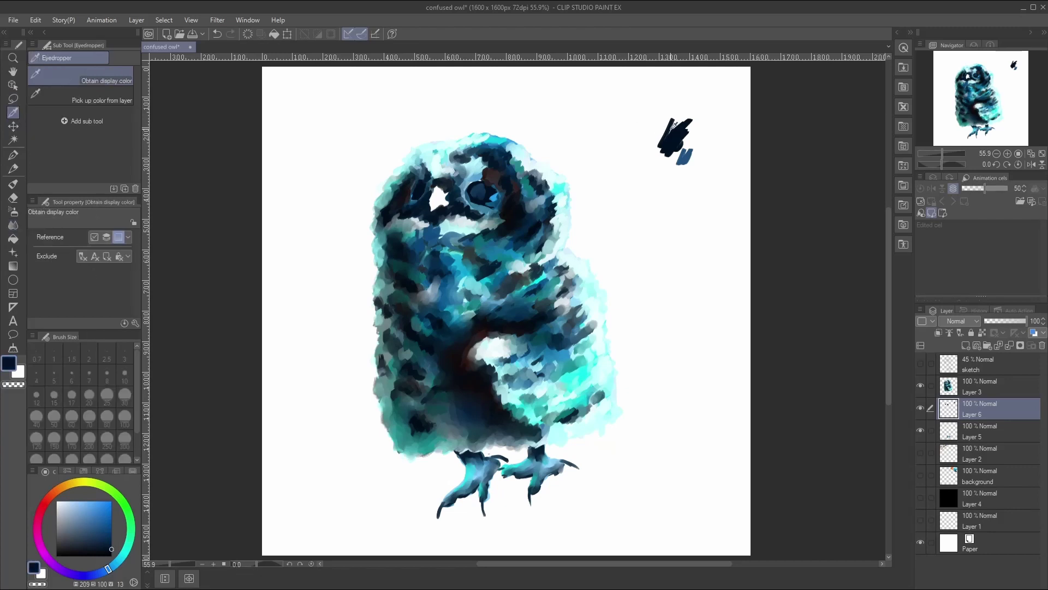
{"action": "left_click", "coordinate": [15, 186]}
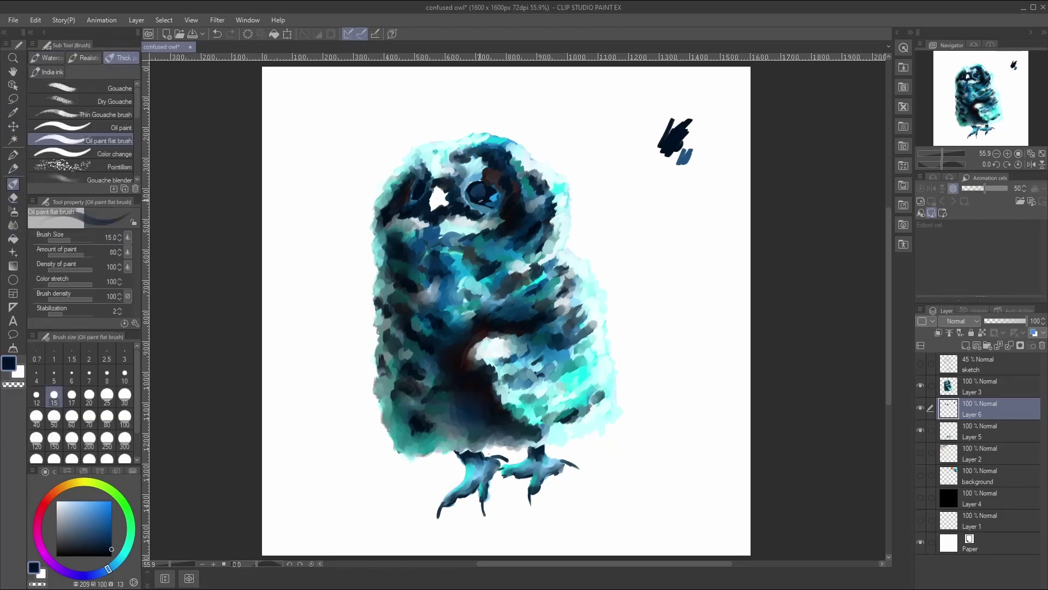
{"action": "left_click", "coordinate": [475, 195]}
Step: Mix a pale bluish white, add its swatch, and paint a highlight in the larger eye, blending it at size 8
{"action": "left_click_drag", "start_coordinate": [82, 504], "coordinate": [54, 486]}
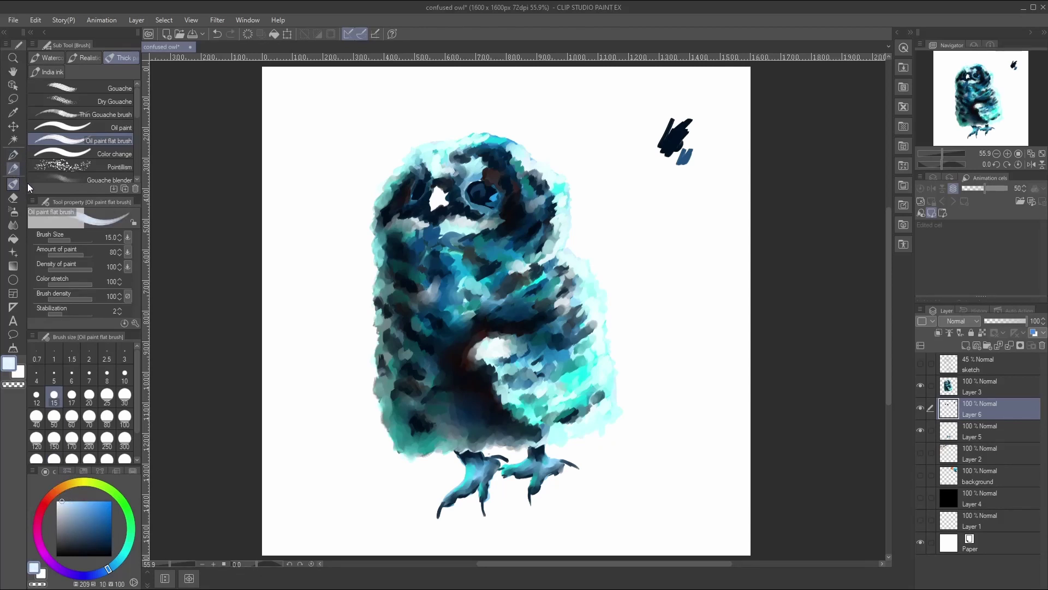
{"action": "left_click_drag", "start_coordinate": [676, 141], "coordinate": [678, 125]}
{"action": "left_click", "coordinate": [14, 226]}
{"action": "left_click", "coordinate": [107, 376]}
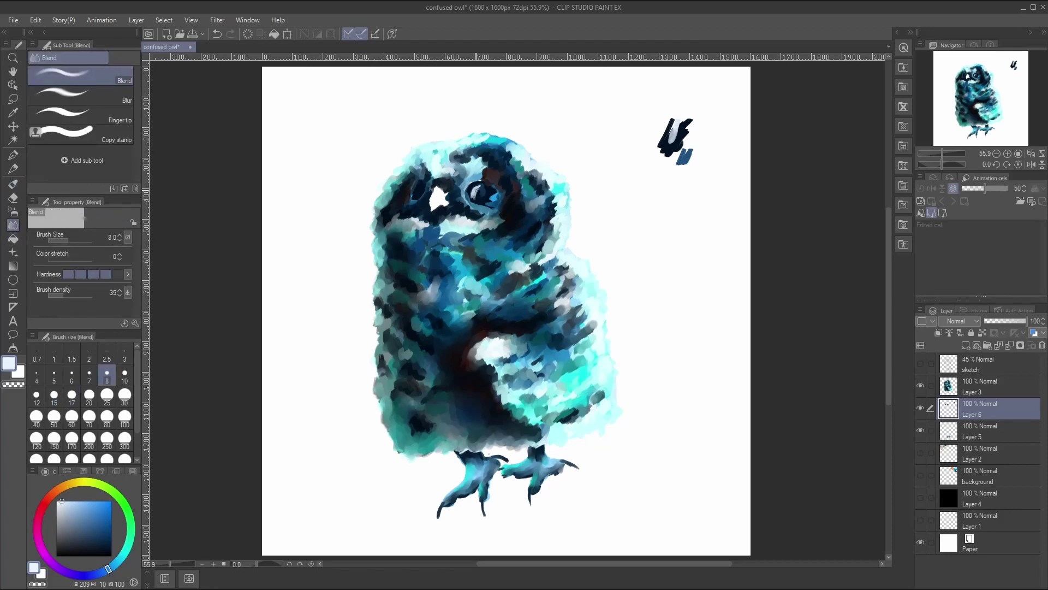
{"action": "left_click_drag", "start_coordinate": [476, 192], "coordinate": [476, 189]}
Step: Add a second pale stroke in the centre of the larger eye and soften it with the Blend tool at size 15
{"action": "left_click", "coordinate": [13, 184]}
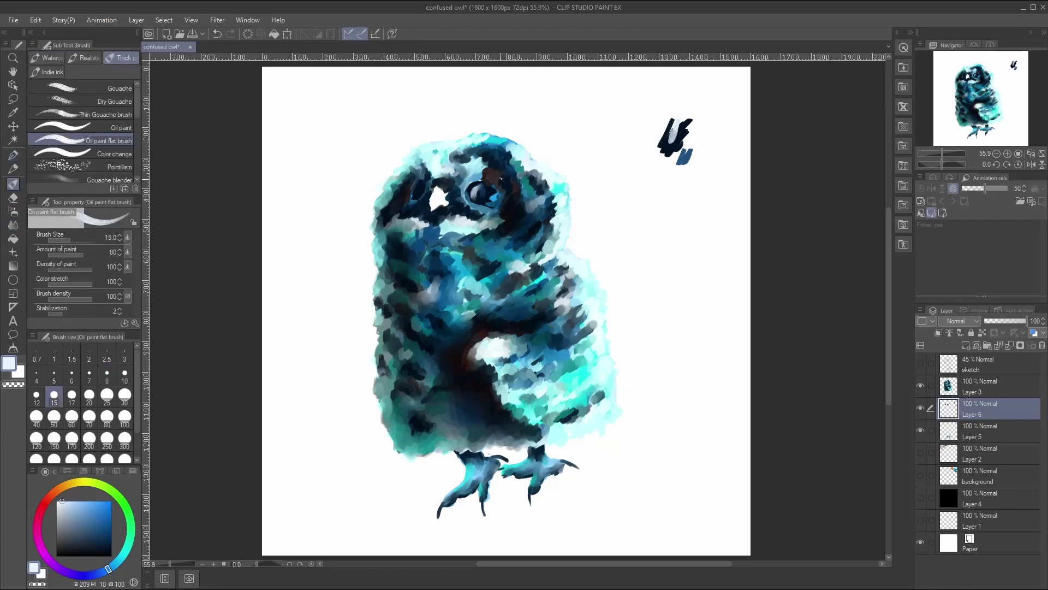
{"action": "left_click", "coordinate": [482, 190]}
{"action": "left_click", "coordinate": [17, 225]}
{"action": "left_click", "coordinate": [54, 396]}
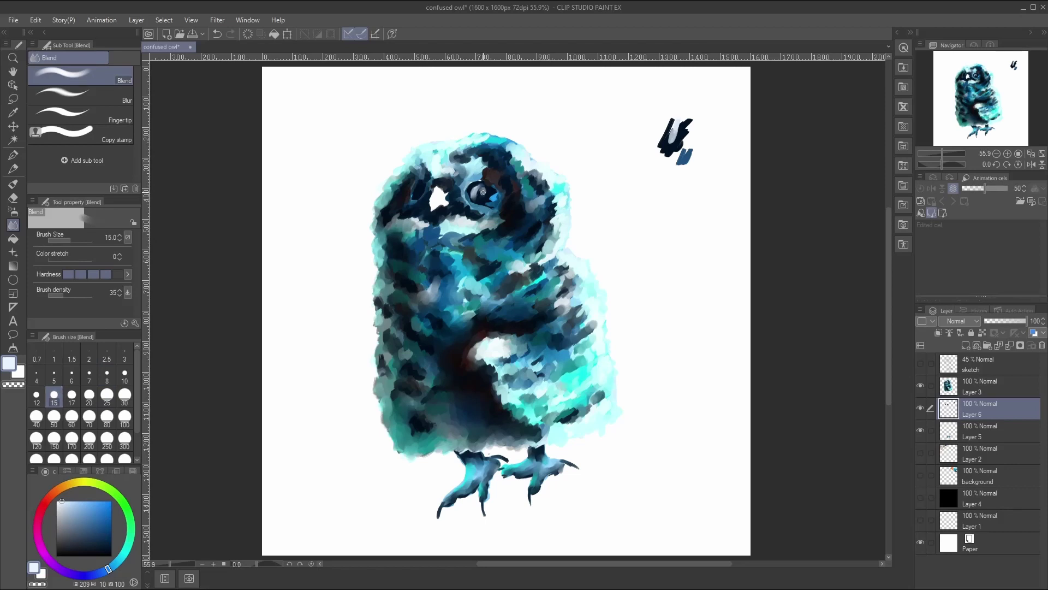
{"action": "left_click_drag", "start_coordinate": [483, 192], "coordinate": [484, 191]}
Step: Rim the larger eye with turquoise sampled from the belly feathers, refining it with pale cyan at brush size 8
{"action": "key", "text": "i"}
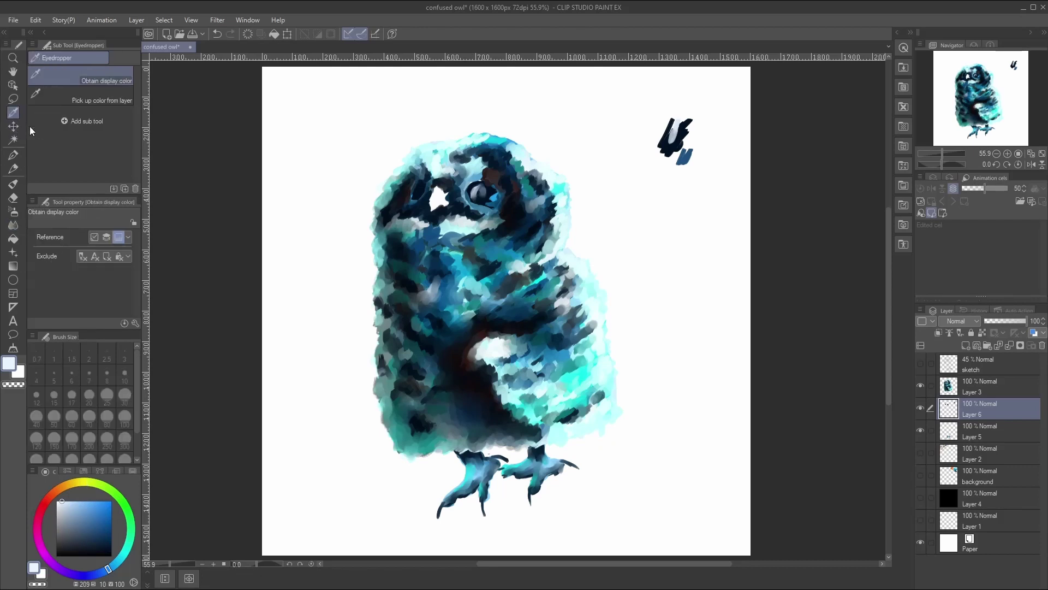
{"action": "left_click", "coordinate": [583, 394]}
{"action": "left_click", "coordinate": [582, 379]}
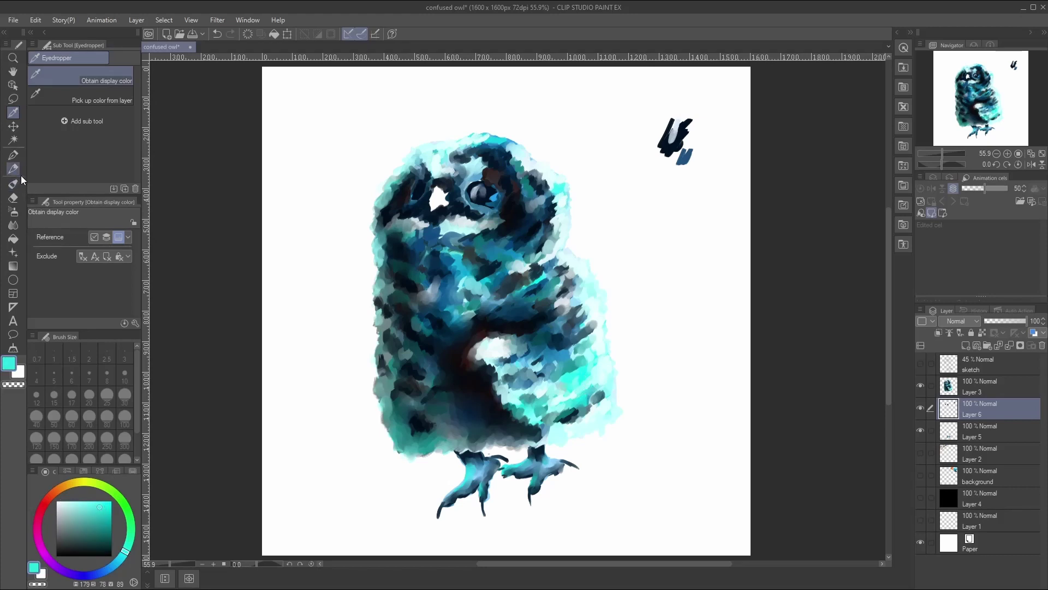
{"action": "left_click", "coordinate": [13, 185]}
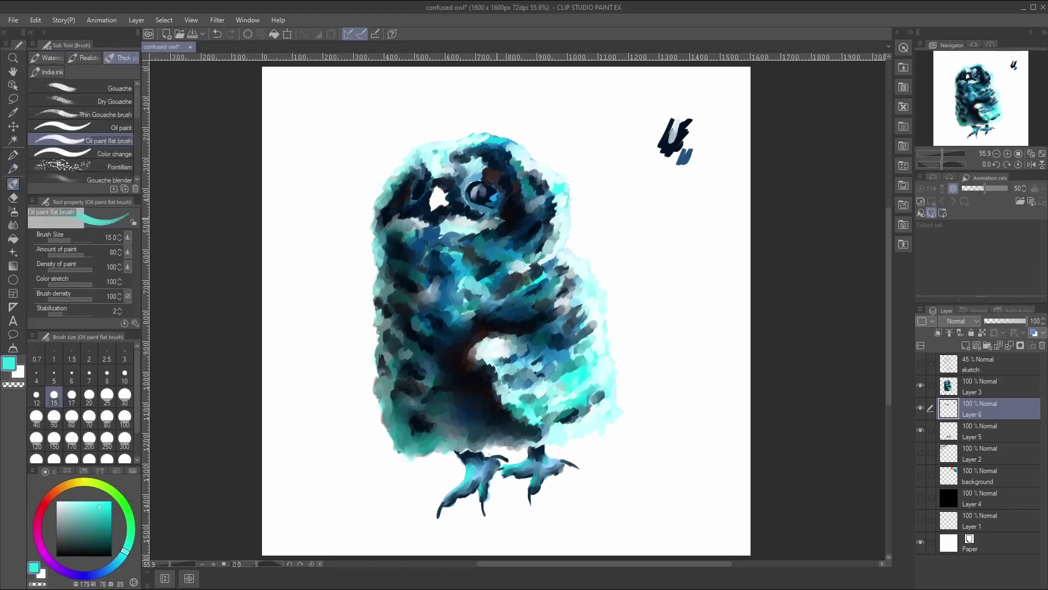
{"action": "mouse_move", "coordinate": [475, 182]}
{"action": "left_mouse_down"}
{"action": "mouse_move", "coordinate": [468, 194]}
{"action": "mouse_move", "coordinate": [494, 189]}
{"action": "left_mouse_up"}
{"action": "key", "text": "ctrl+z"}
{"action": "key", "text": "ctrl+z"}
{"action": "left_click_drag", "start_coordinate": [471, 181], "coordinate": [495, 197]}
{"action": "left_click_drag", "start_coordinate": [481, 184], "coordinate": [486, 191]}
{"action": "left_click", "coordinate": [77, 500]}
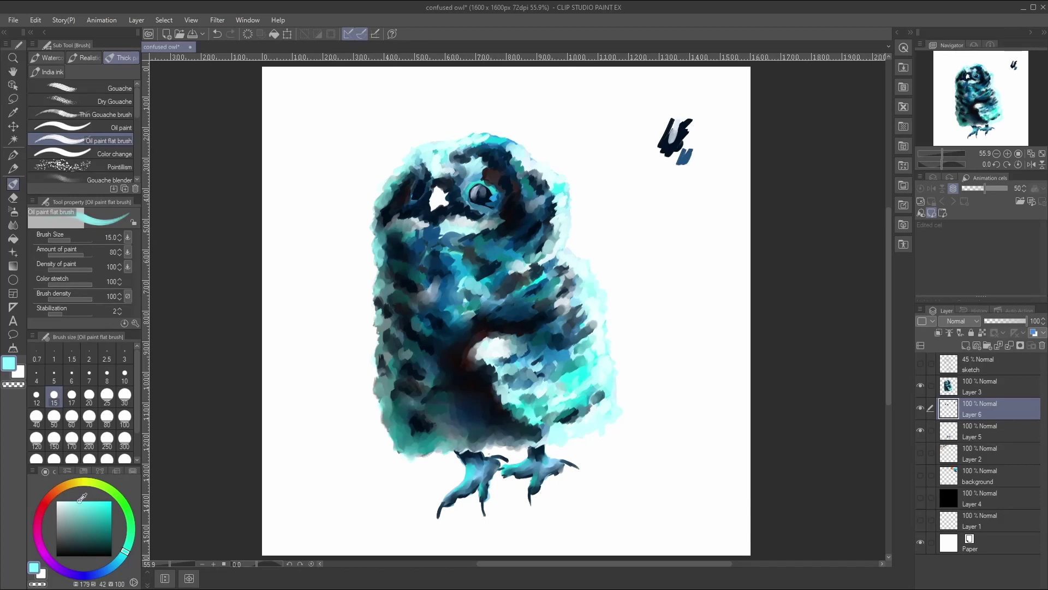
{"action": "left_click", "coordinate": [106, 376]}
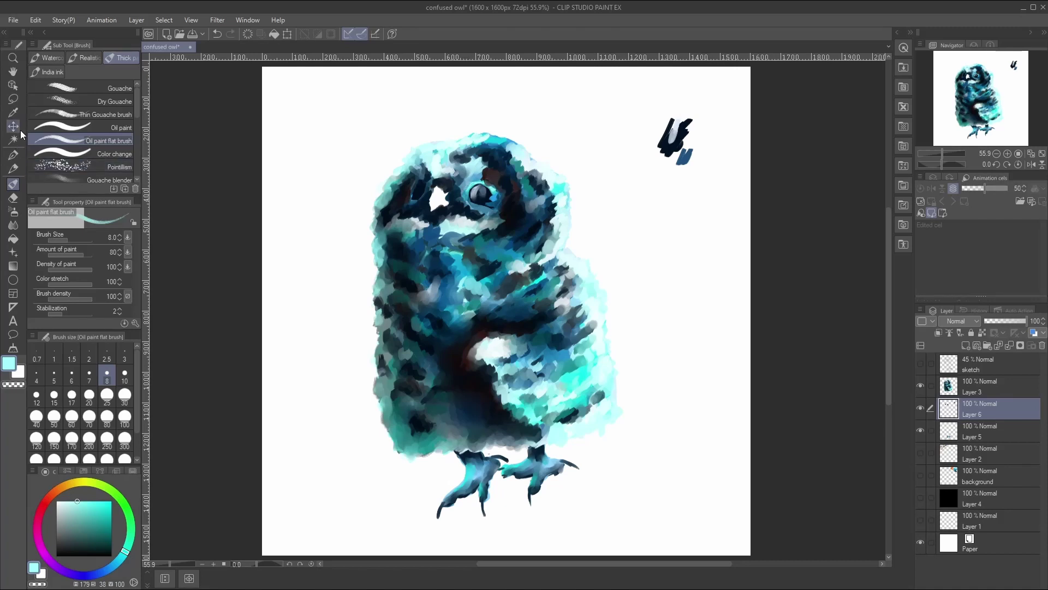
Step: On Layer 3, paint medium blue sampled from the feathers around the larger eye and blend it at size 15
{"action": "left_click", "coordinate": [13, 112]}
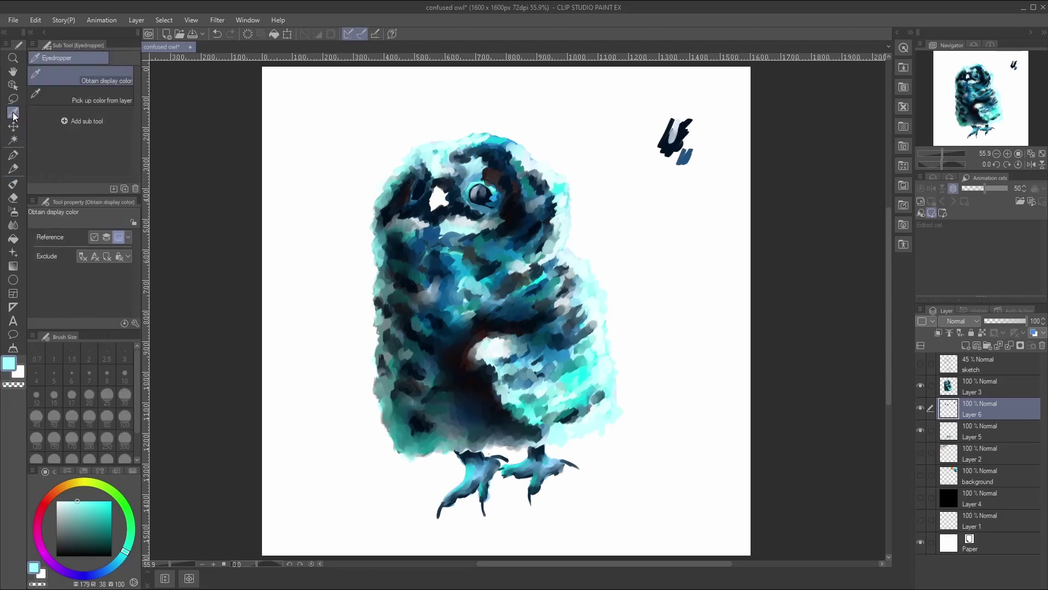
{"action": "left_click", "coordinate": [989, 389]}
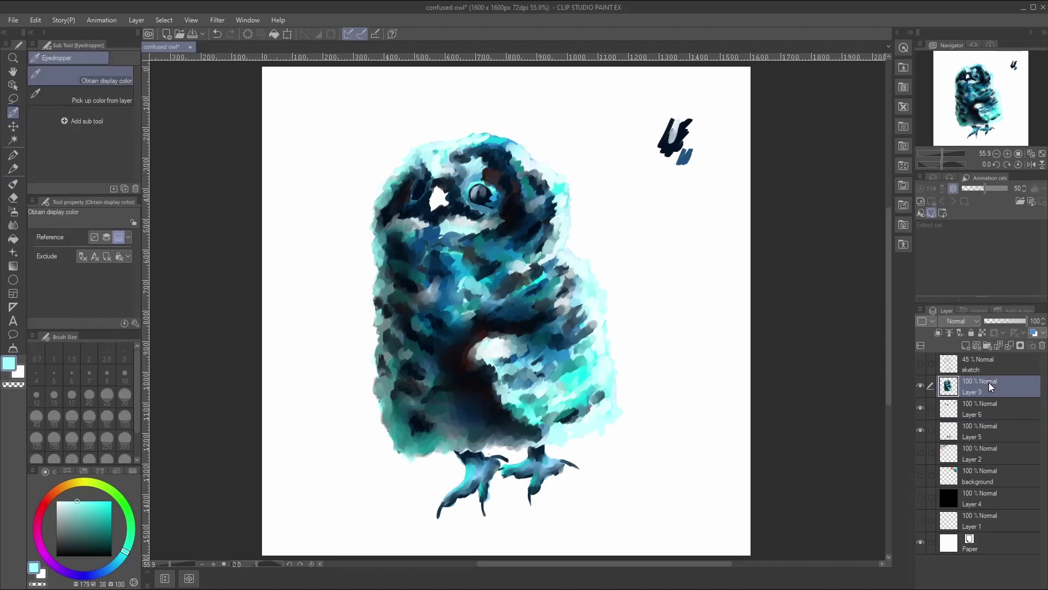
{"action": "left_click", "coordinate": [515, 248]}
{"action": "key", "text": "b"}
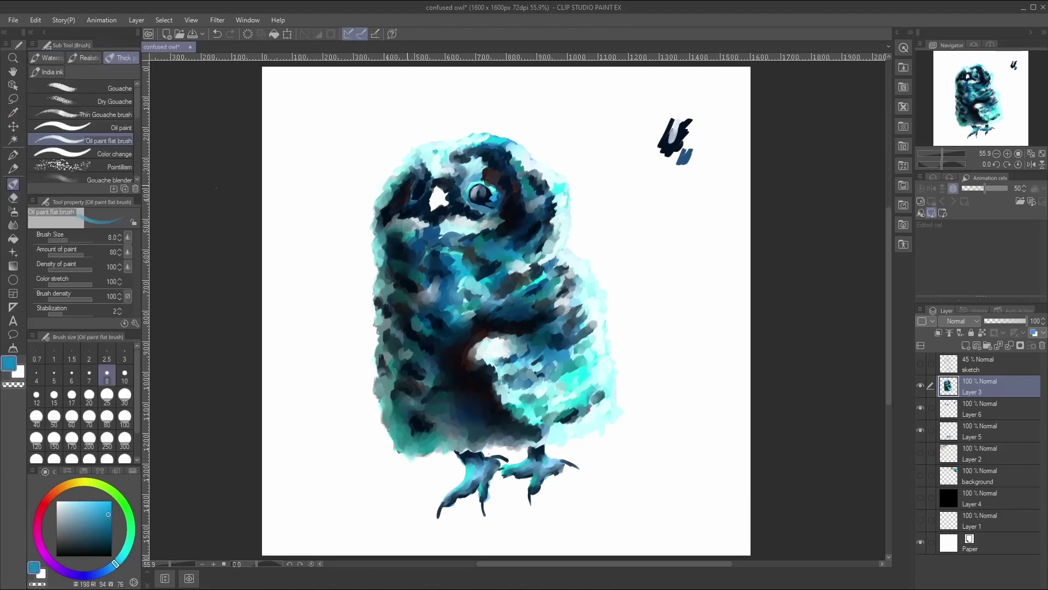
{"action": "left_click", "coordinate": [58, 394]}
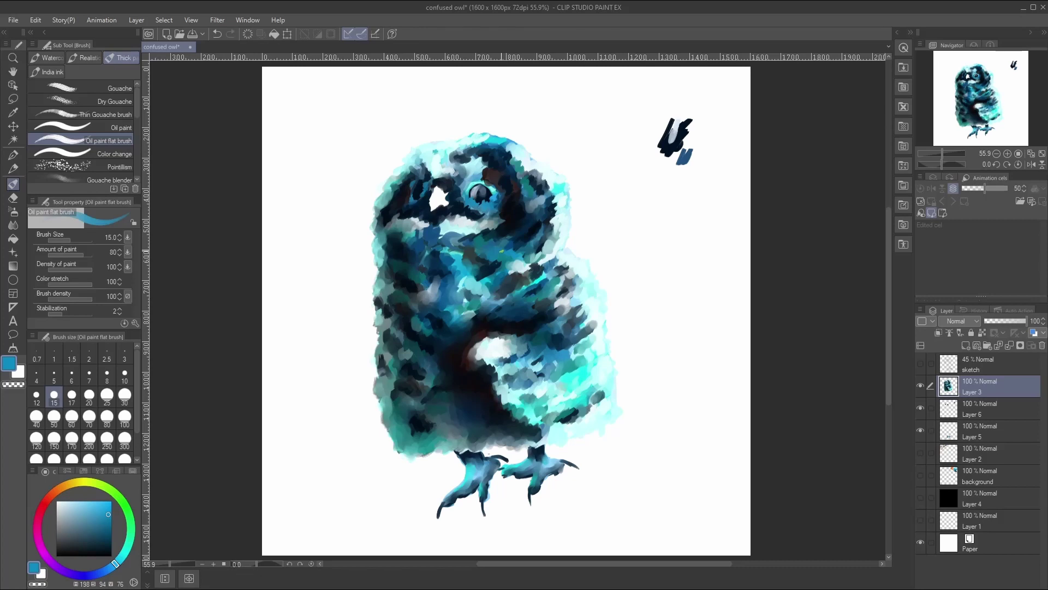
{"action": "key", "text": "j"}
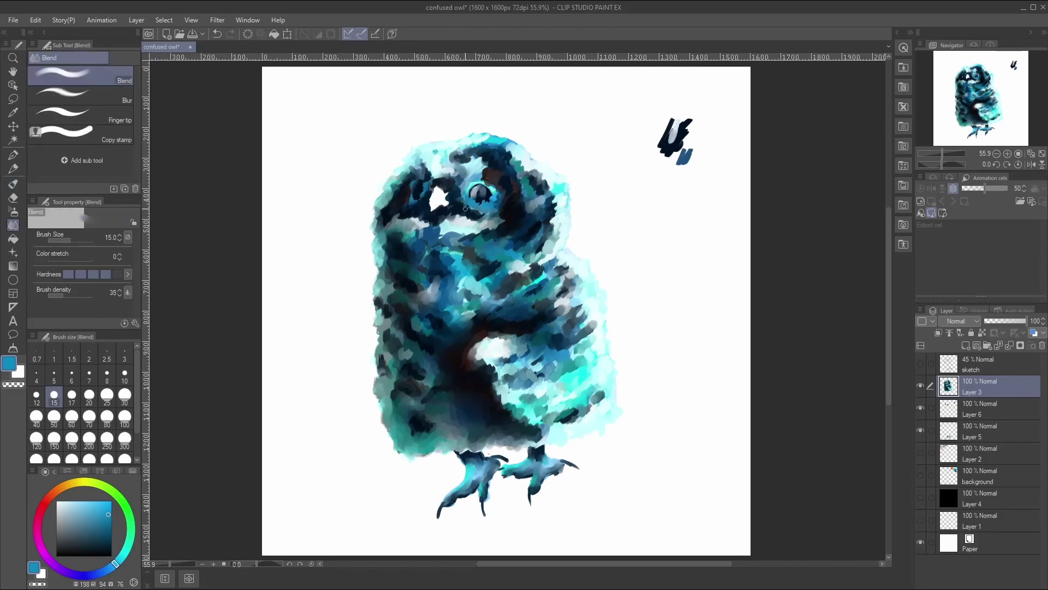
{"action": "left_click_drag", "start_coordinate": [483, 198], "coordinate": [494, 206]}
Step: Shade around the larger eye on Layer 3 with dark blue sampled from the plumage, and blend the strokes at size 15
{"action": "left_click", "coordinate": [13, 113]}
{"action": "left_click", "coordinate": [531, 212]}
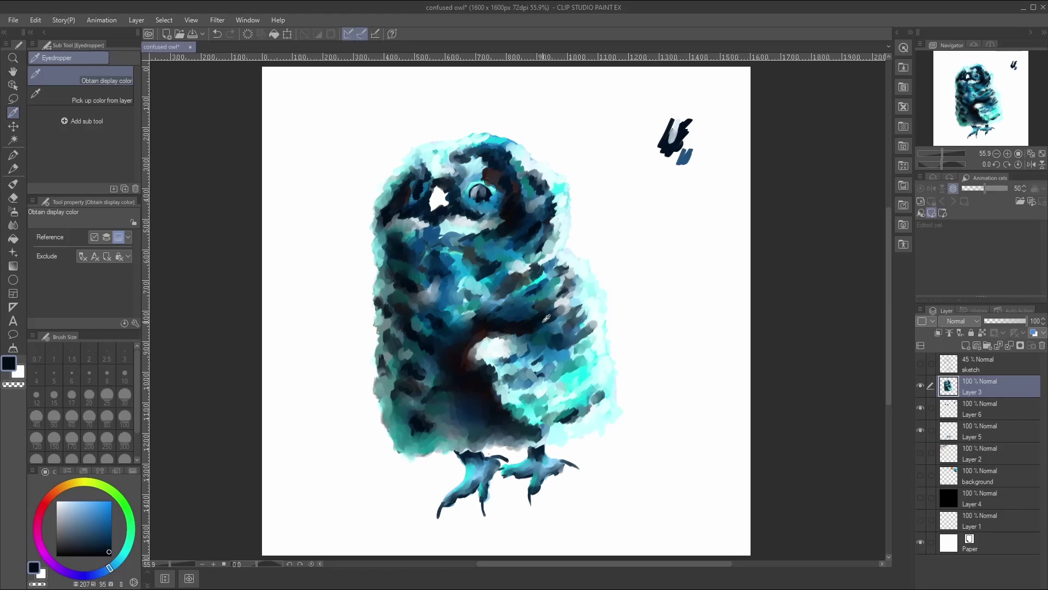
{"action": "left_click", "coordinate": [442, 265]}
{"action": "left_click", "coordinate": [13, 184]}
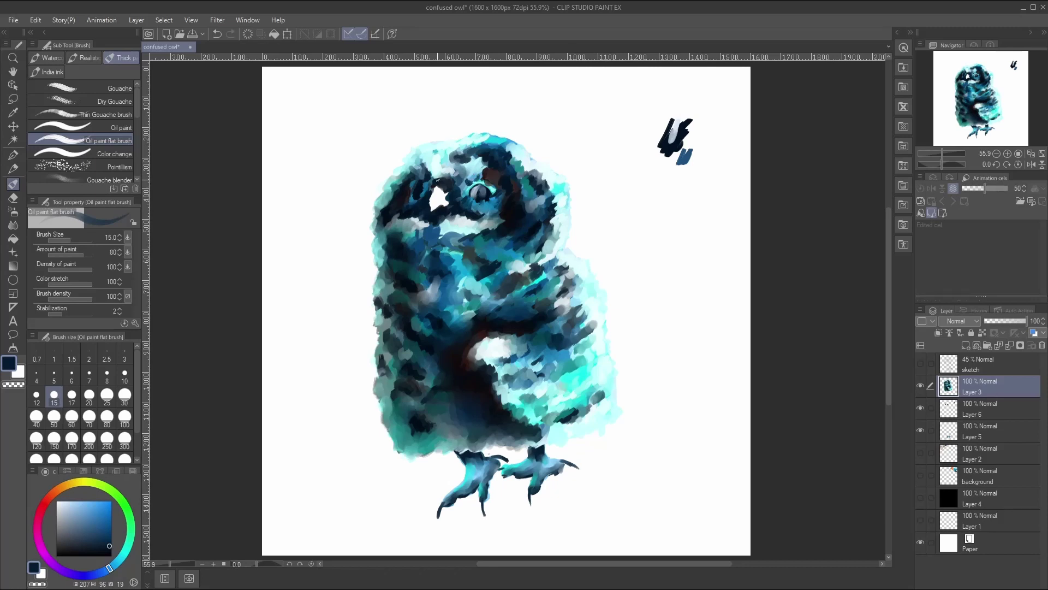
{"action": "key", "text": "j"}
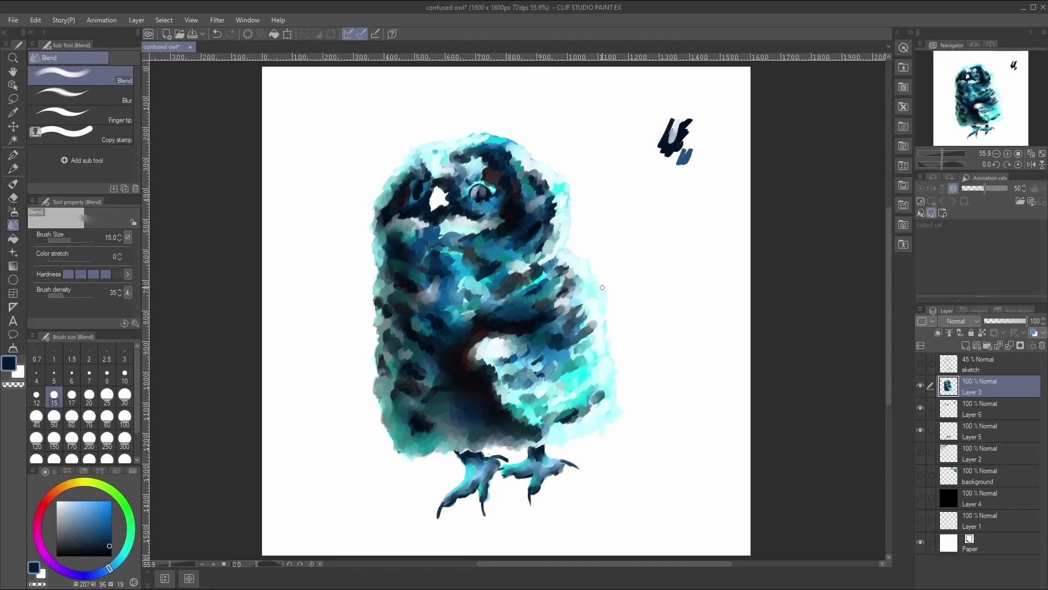
Step: On Layer 6, darken the pupil of the larger eye with black and blend the strokes, reducing the Blend size to 8
{"action": "left_click", "coordinate": [966, 401]}
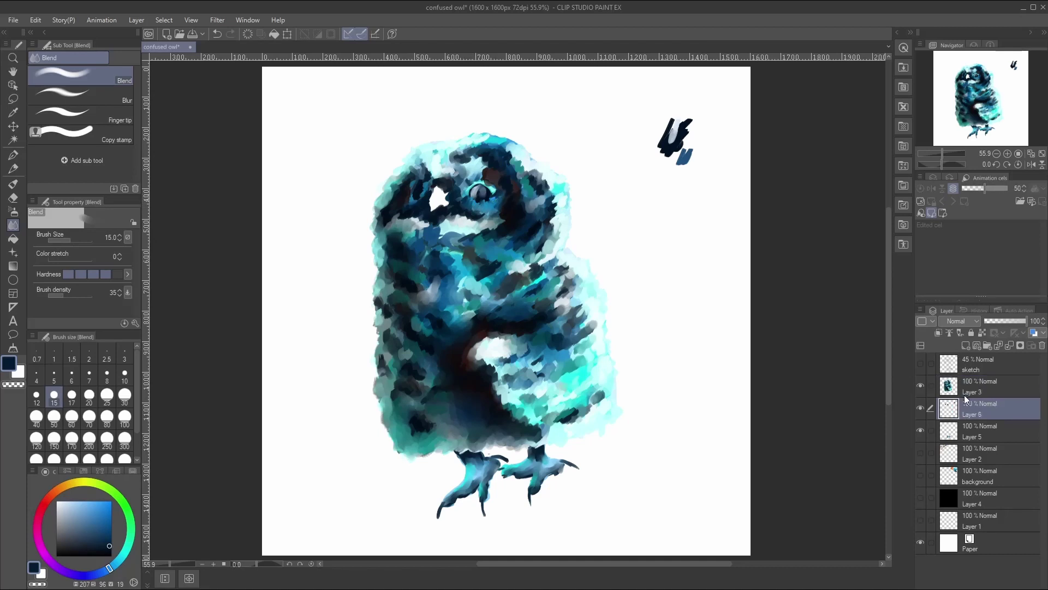
{"action": "left_click", "coordinate": [112, 556]}
{"action": "left_click", "coordinate": [13, 184]}
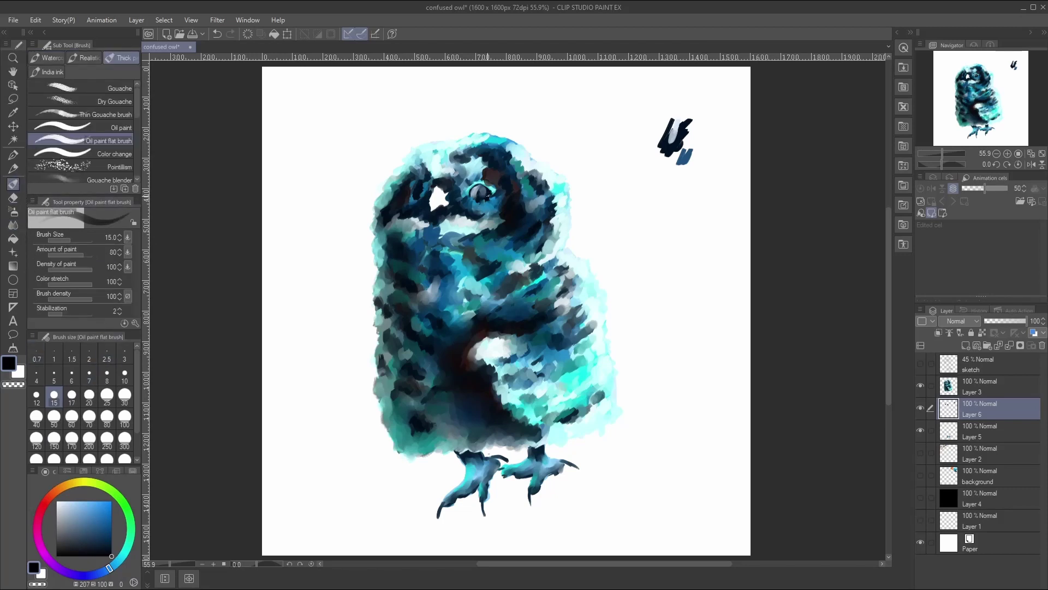
{"action": "left_click", "coordinate": [487, 193]}
{"action": "left_click", "coordinate": [13, 225]}
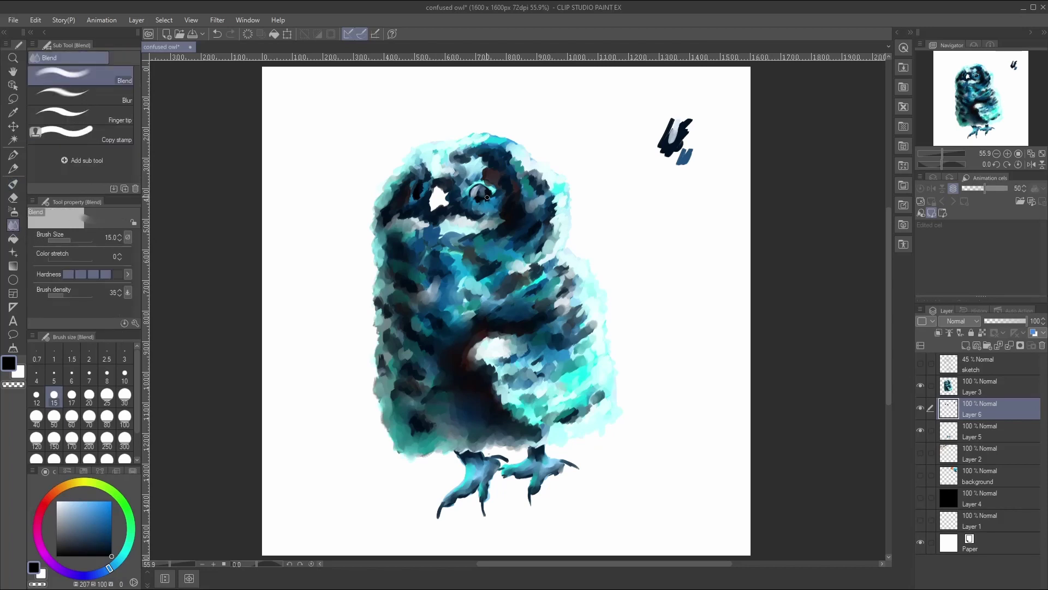
{"action": "left_click", "coordinate": [107, 376]}
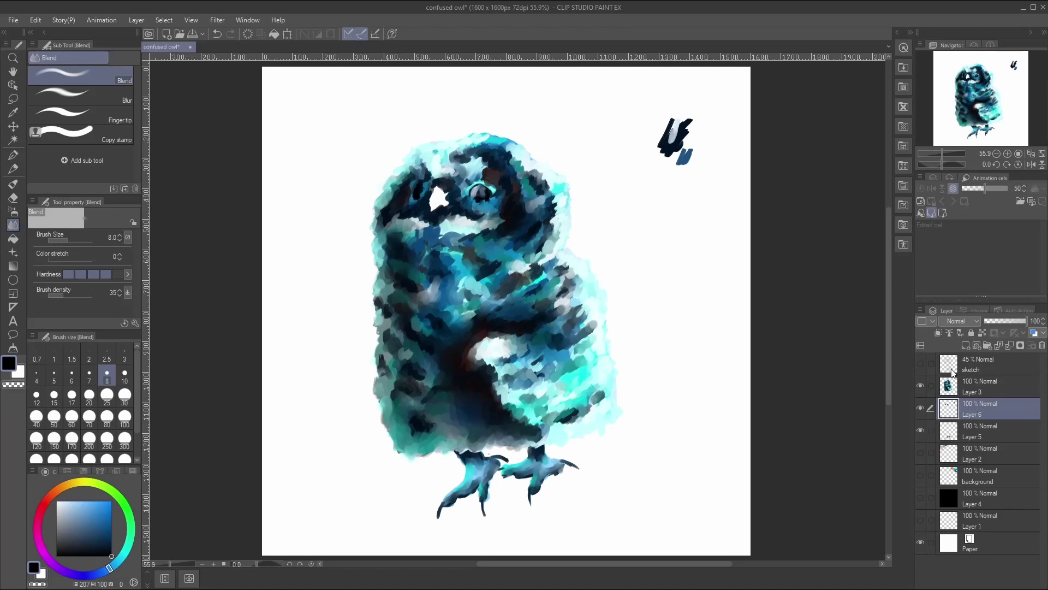
Step: Duplicate Layer 6 and try the Screen and Add (Glow) blending modes on the copy
{"action": "key", "text": "ctrl+c"}
{"action": "key", "text": "ctrl+v"}
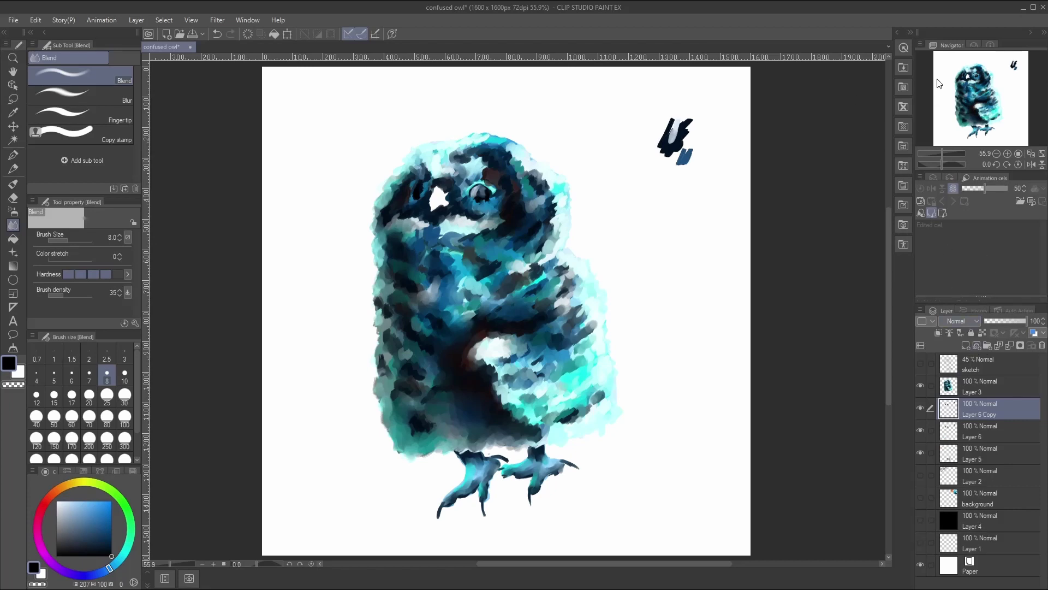
{"action": "scroll", "coordinate": [961, 321], "scroll_direction": "down", "scroll_amount": 7}
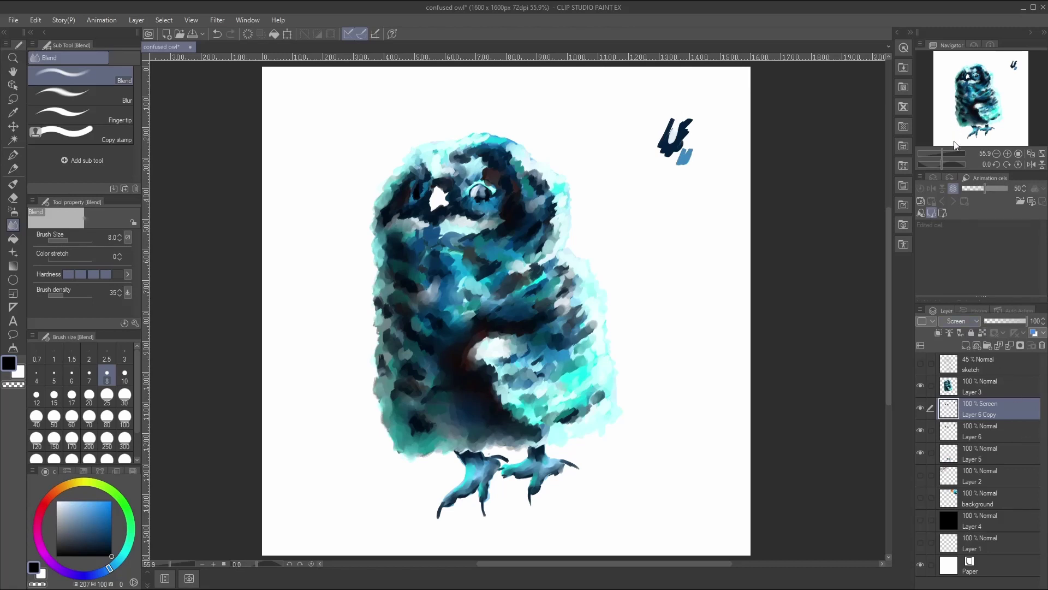
{"action": "key", "text": "Down"}
{"action": "key", "text": "Down"}
{"action": "key", "text": "Down"}
{"action": "key", "text": "Down"}
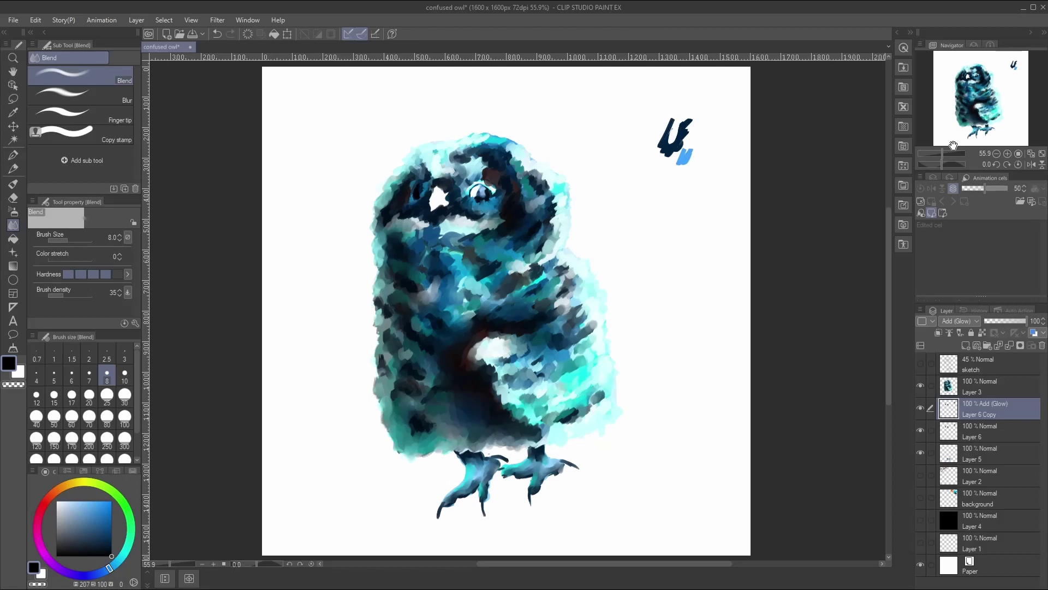
Step: Reduce the Layer 6 copy to 42% opacity and switch its blending mode to Multiply
{"action": "left_click", "coordinate": [1003, 321]}
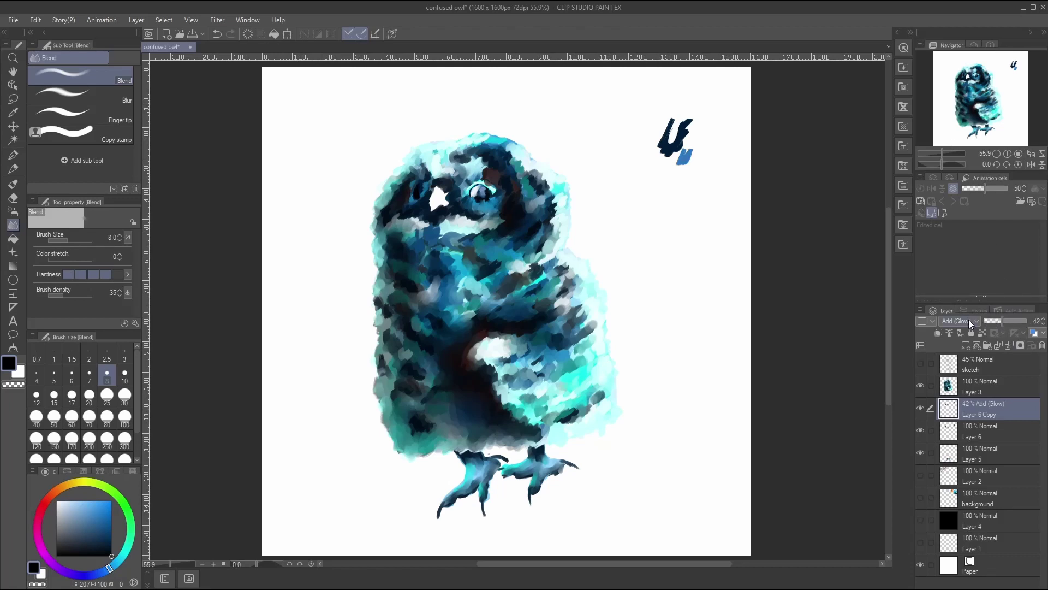
{"action": "key", "text": "m"}
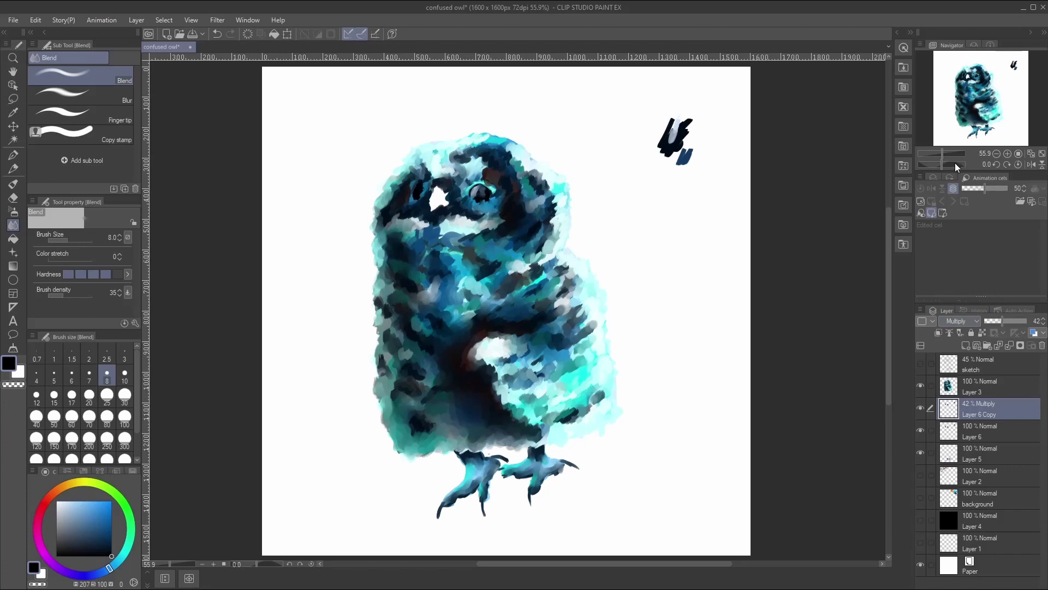
{"action": "left_click", "coordinate": [961, 320]}
{"action": "left_click", "coordinate": [987, 343]}
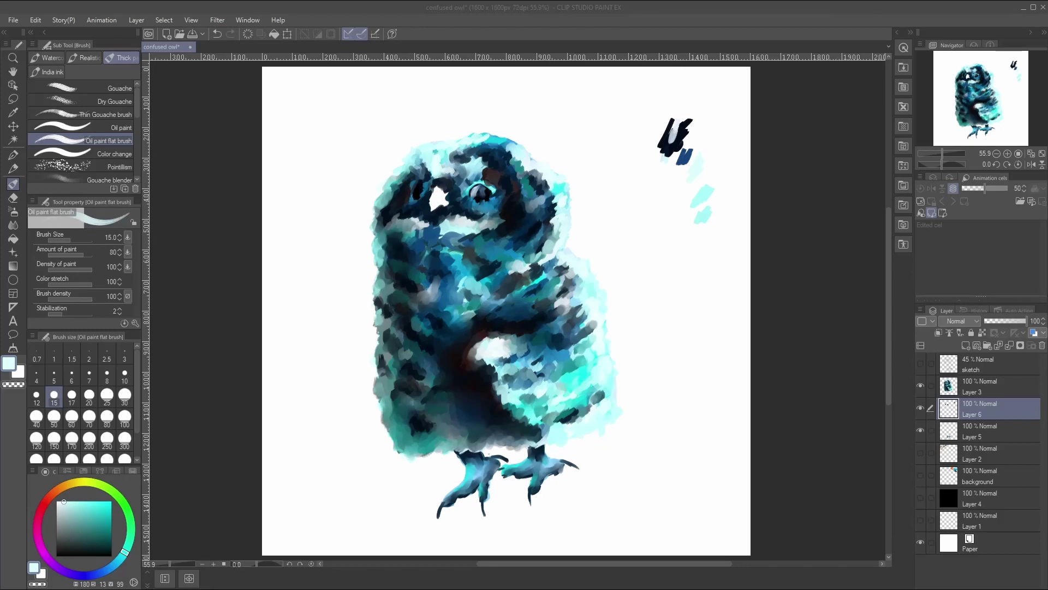
Step: Add a new raster layer for the beak and move it above Layer 3
{"action": "key", "text": "ctrl+plus"}
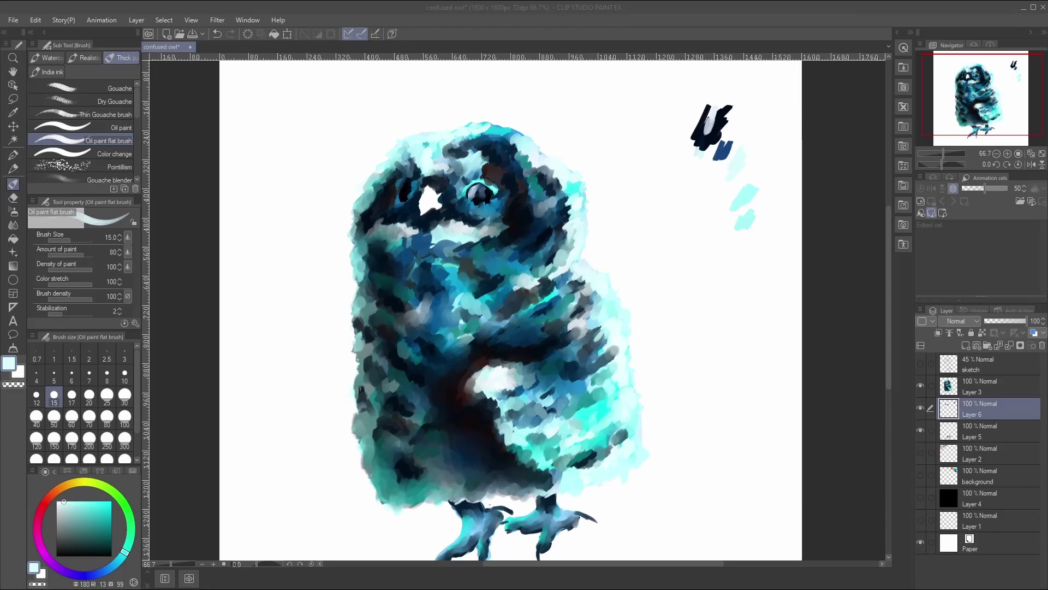
{"action": "left_click", "coordinate": [422, 197]}
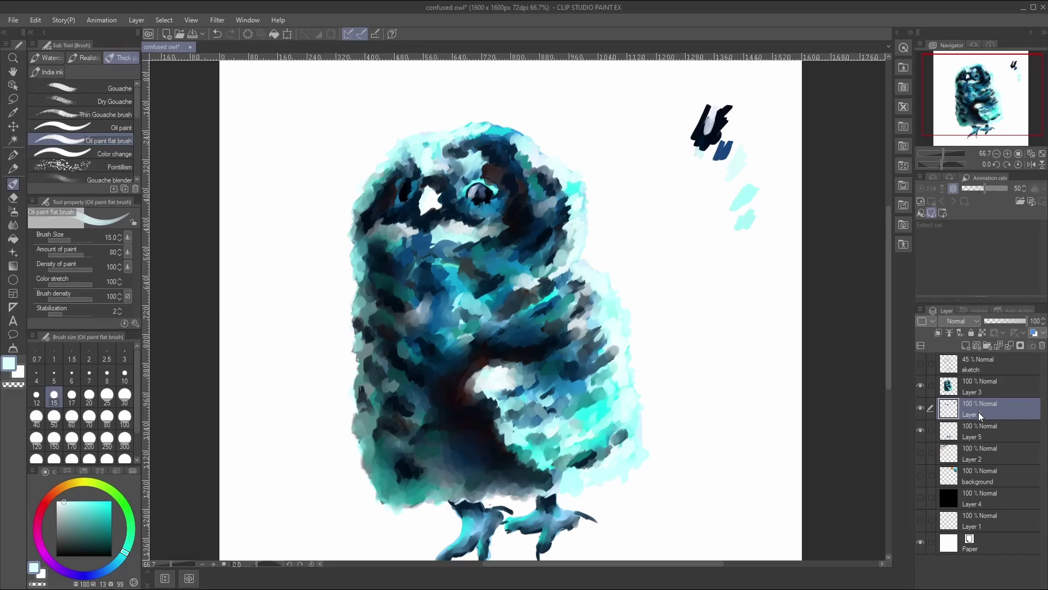
{"action": "key", "text": "ctrl+z"}
{"action": "left_click", "coordinate": [965, 346]}
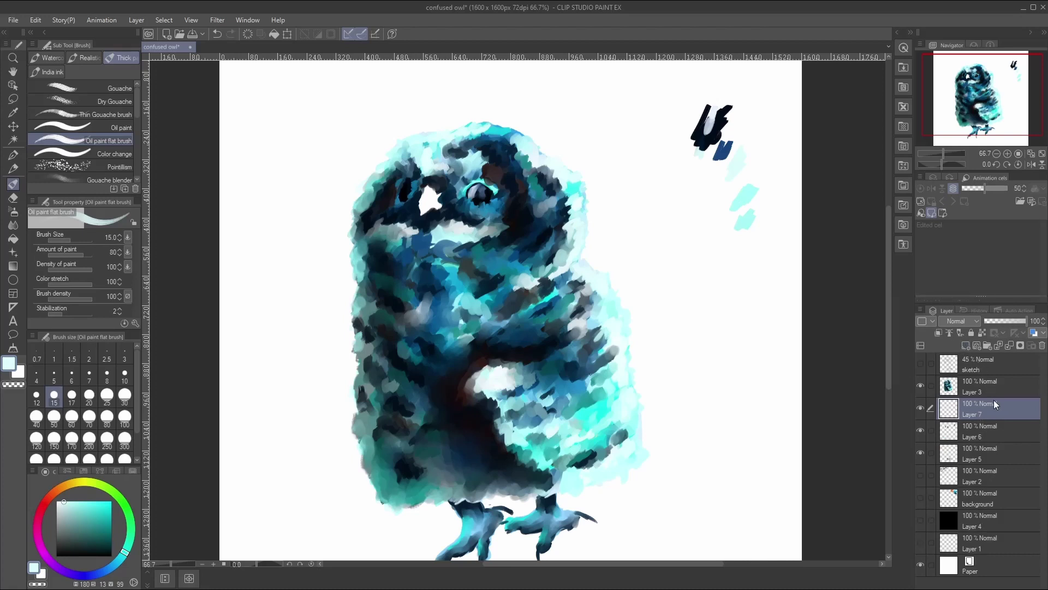
{"action": "left_click_drag", "start_coordinate": [989, 380], "coordinate": [990, 382]}
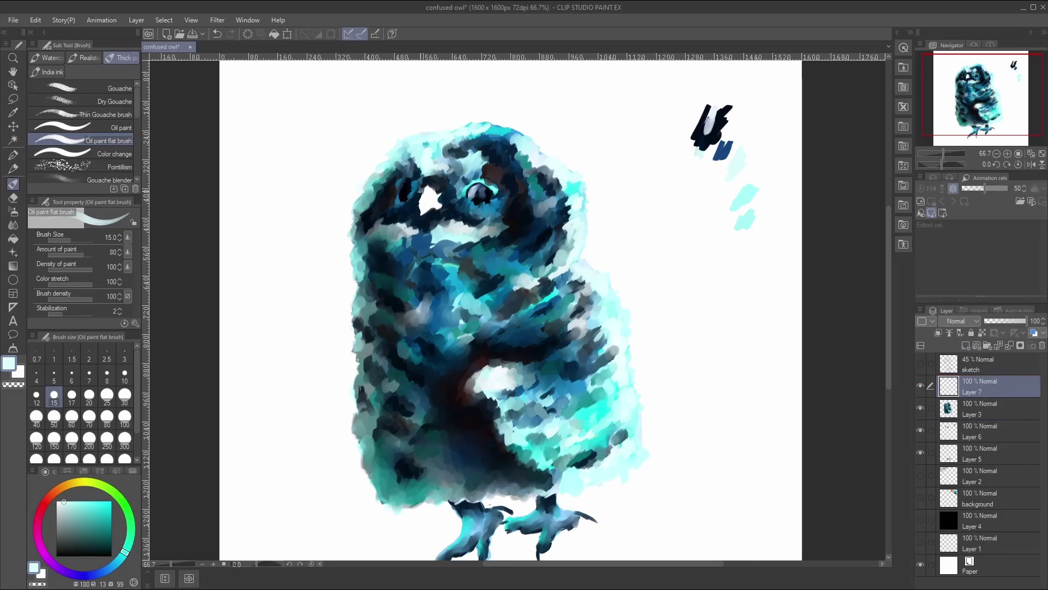
Step: Start the beak in pale cyan on Layer 7, and show the sketch layer at 59% opacity as a guide
{"action": "mouse_move", "coordinate": [427, 190]}
{"action": "left_mouse_down"}
{"action": "mouse_move", "coordinate": [421, 226]}
{"action": "mouse_move", "coordinate": [417, 201]}
{"action": "mouse_move", "coordinate": [426, 224]}
{"action": "mouse_move", "coordinate": [433, 212]}
{"action": "left_mouse_up"}
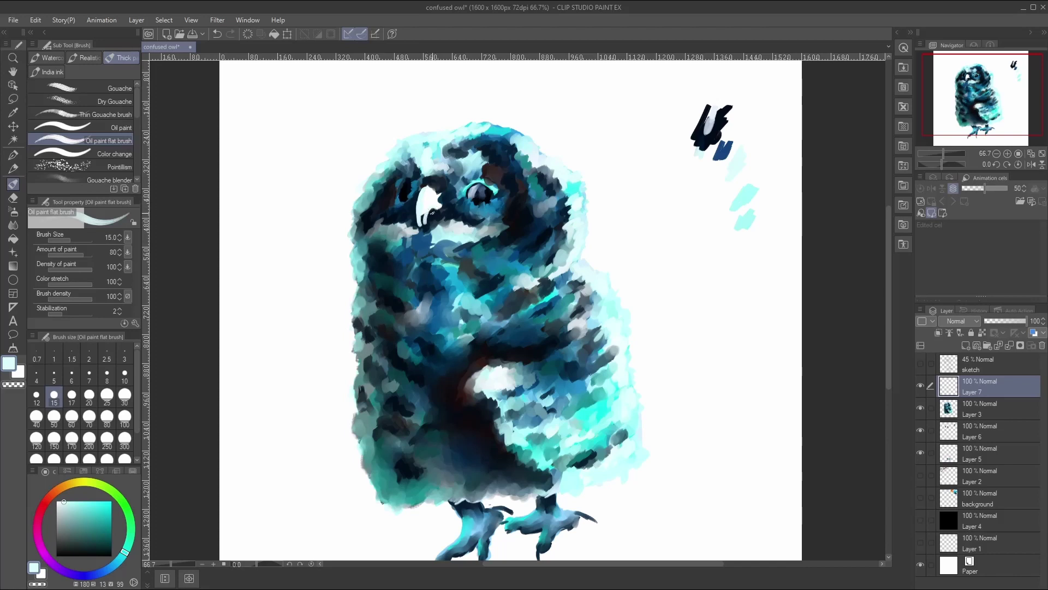
{"action": "key", "text": "ctrl+z"}
{"action": "key", "text": "ctrl+shift+h"}
{"action": "left_click", "coordinate": [994, 355]}
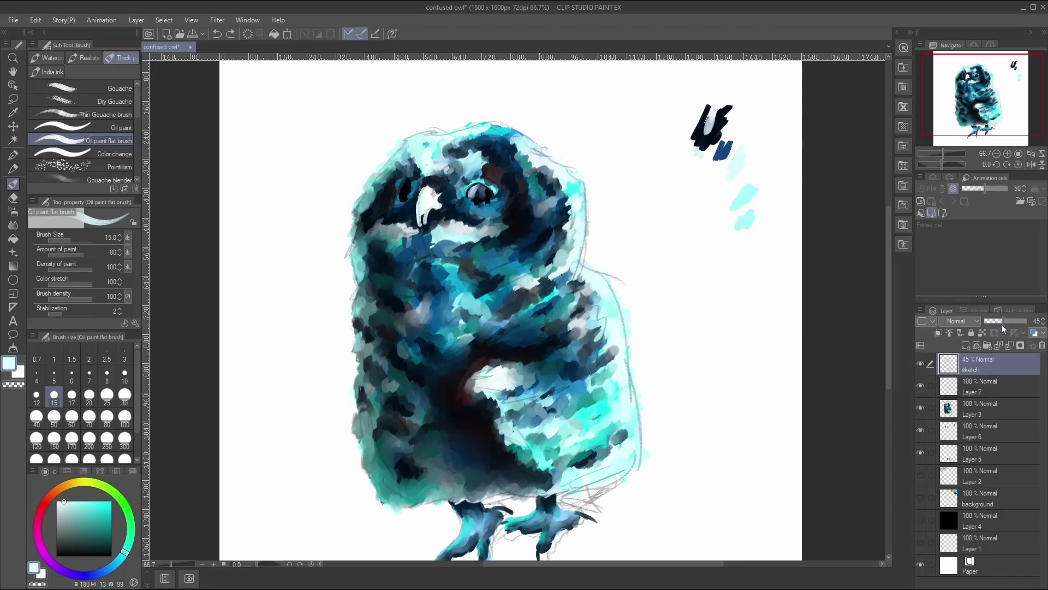
{"action": "left_click_drag", "start_coordinate": [1001, 323], "coordinate": [1013, 322]}
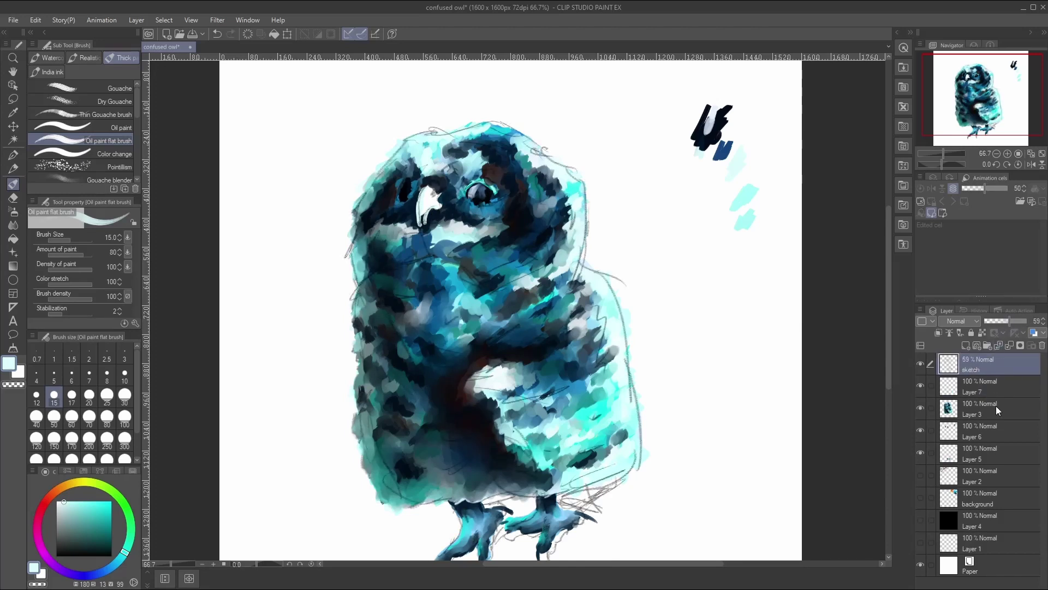
{"action": "left_click", "coordinate": [994, 386]}
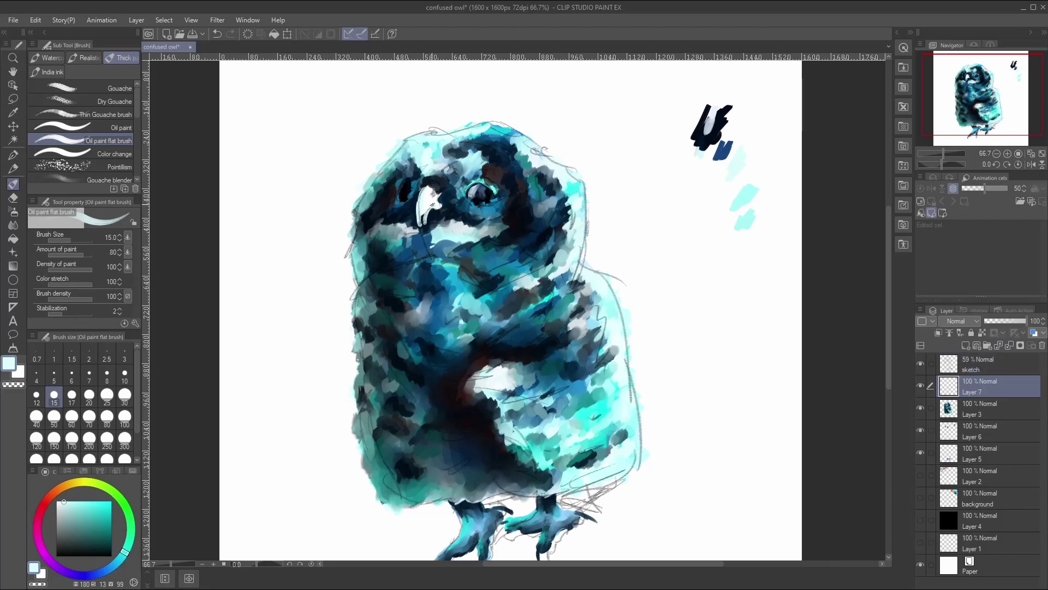
Step: Trim the stray paint around the beak's tip with the Hard eraser at size 17
{"action": "key", "text": "ctrl+z"}
{"action": "left_click", "coordinate": [13, 198]}
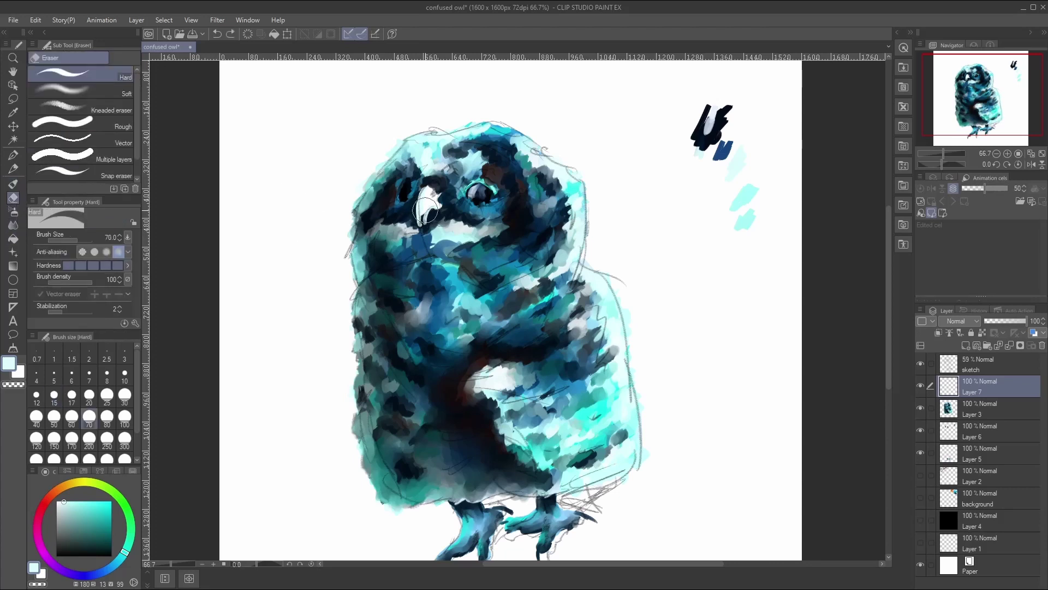
{"action": "left_click", "coordinate": [71, 395]}
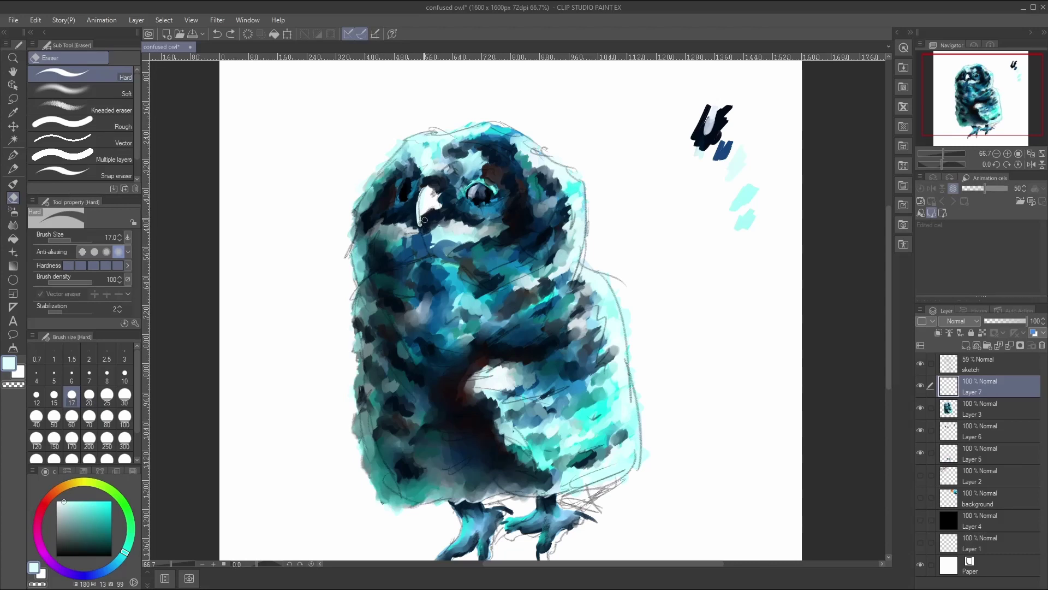
{"action": "left_click_drag", "start_coordinate": [433, 228], "coordinate": [438, 234]}
Step: Build up the beak in pale and bright cyan with the Oil paint flat brush at size 15, blending at size 8
{"action": "left_click", "coordinate": [13, 184]}
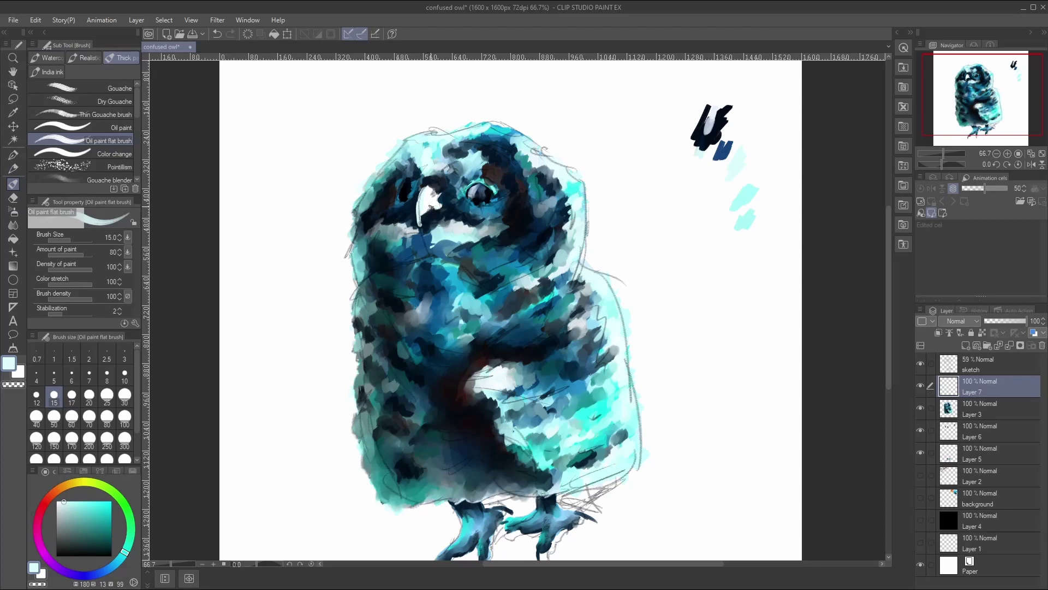
{"action": "left_click_drag", "start_coordinate": [421, 217], "coordinate": [424, 221]}
{"action": "left_click", "coordinate": [404, 215], "text": "alt"}
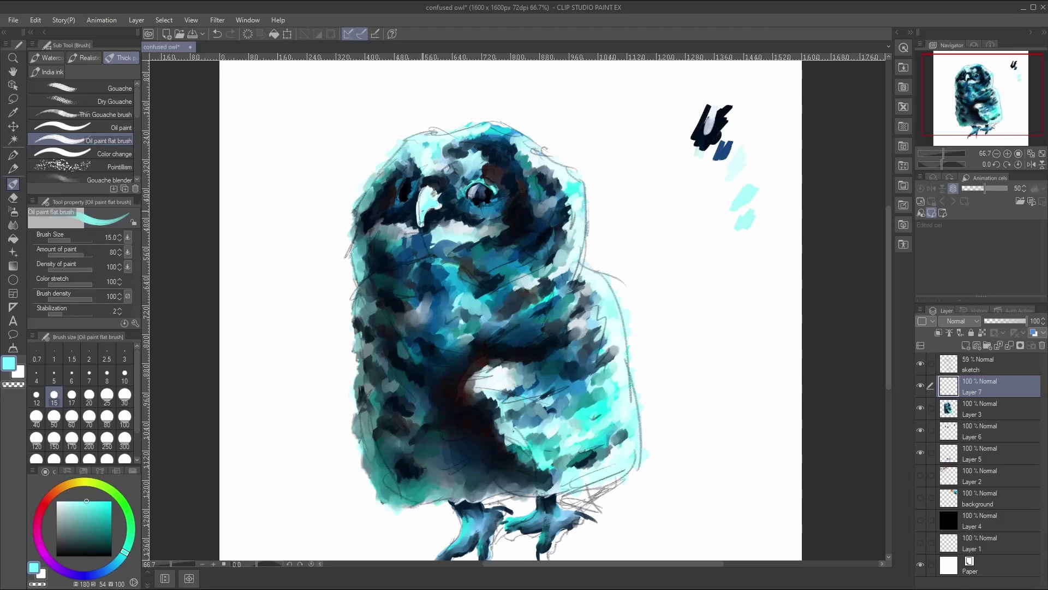
{"action": "left_click", "coordinate": [13, 224]}
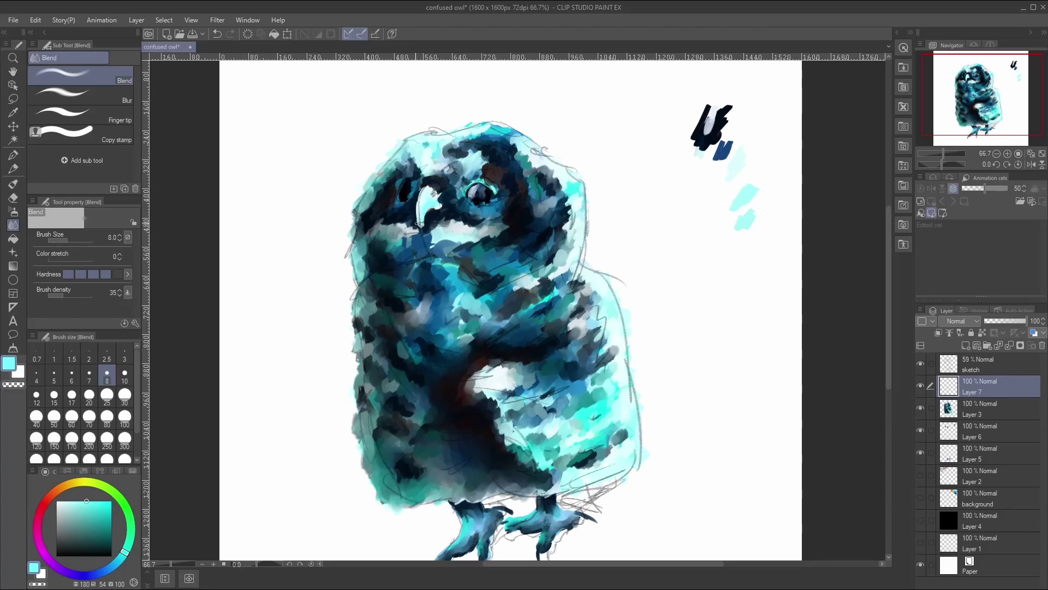
Step: Repaint the upper beak at brush size 10 with pale cyan sampled from the swatches beside the owl
{"action": "left_click", "coordinate": [13, 183]}
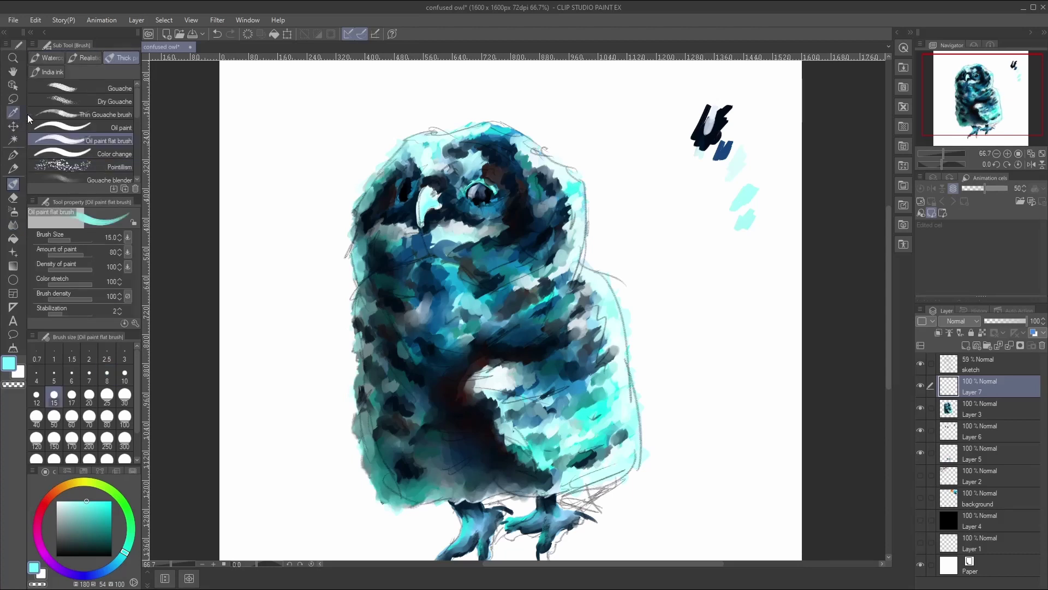
{"action": "left_click", "coordinate": [14, 114]}
{"action": "left_click", "coordinate": [736, 152]}
{"action": "left_click", "coordinate": [20, 186]}
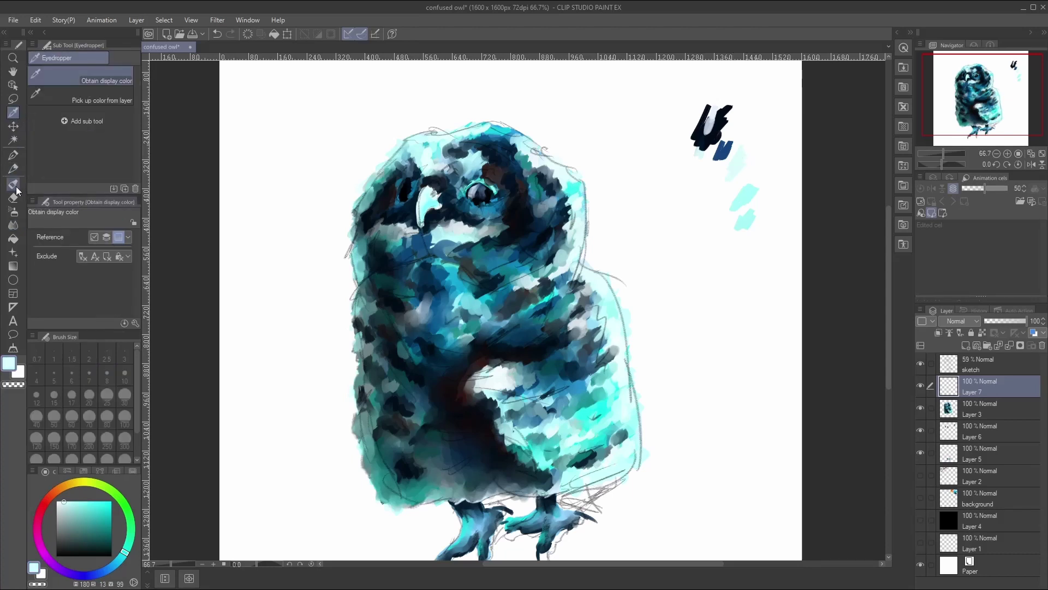
{"action": "left_click", "coordinate": [124, 375]}
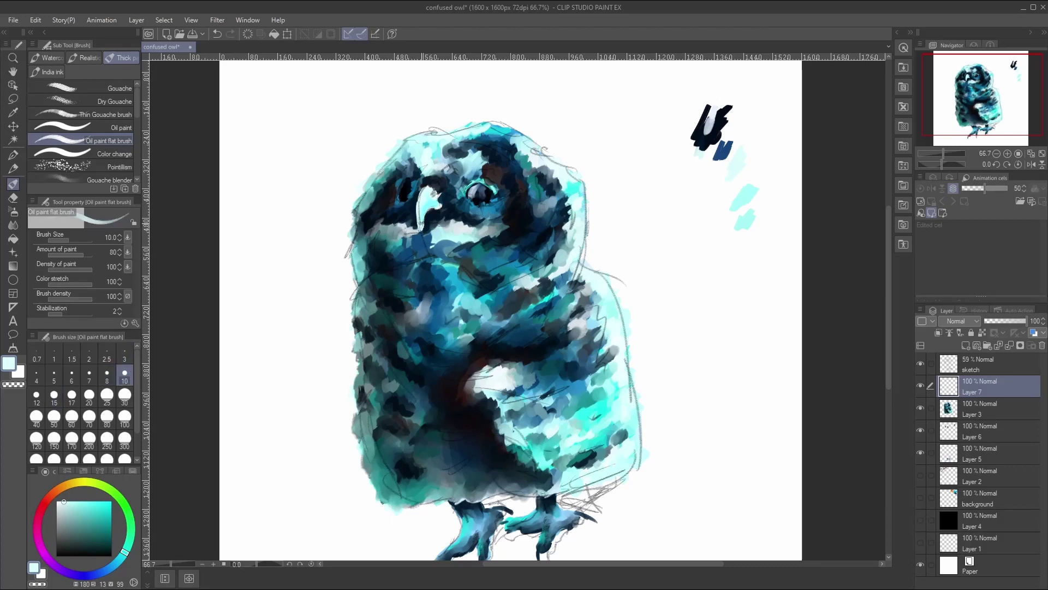
{"action": "left_click_drag", "start_coordinate": [424, 185], "coordinate": [426, 202]}
Step: Tint the beak with a more saturated light cyan at brush size 10
{"action": "mouse_move", "coordinate": [92, 516]}
{"action": "left_mouse_down"}
{"action": "mouse_move", "coordinate": [97, 506]}
{"action": "mouse_move", "coordinate": [83, 501]}
{"action": "left_mouse_up"}
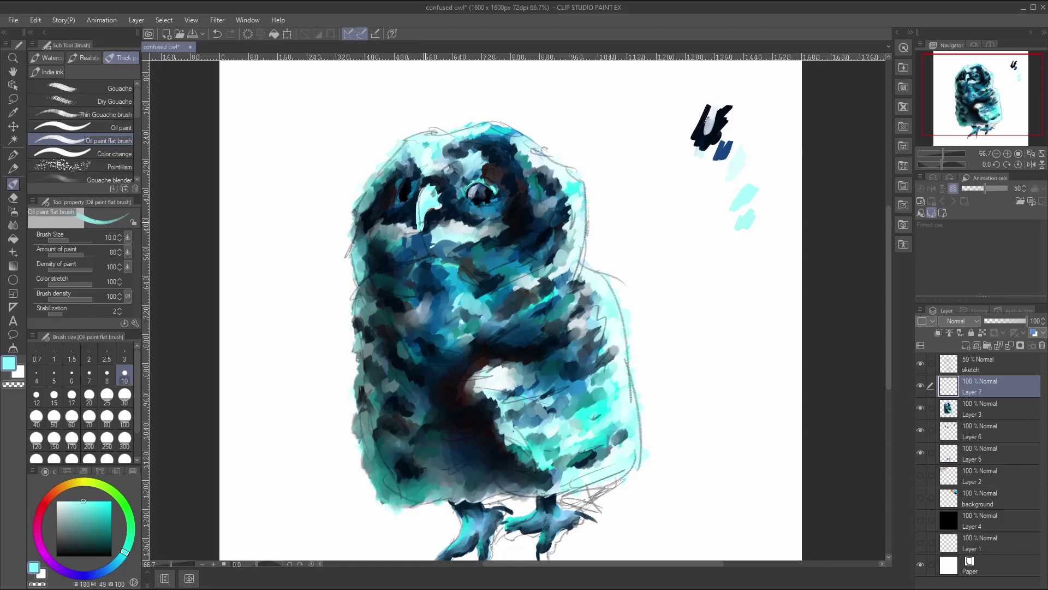
{"action": "key", "text": "ctrl+z"}
{"action": "key", "text": "ctrl+y"}
Step: Shade the beak with muted teal, refining it with Blend at size 8 and the Hard eraser at size 17
{"action": "key", "text": "i"}
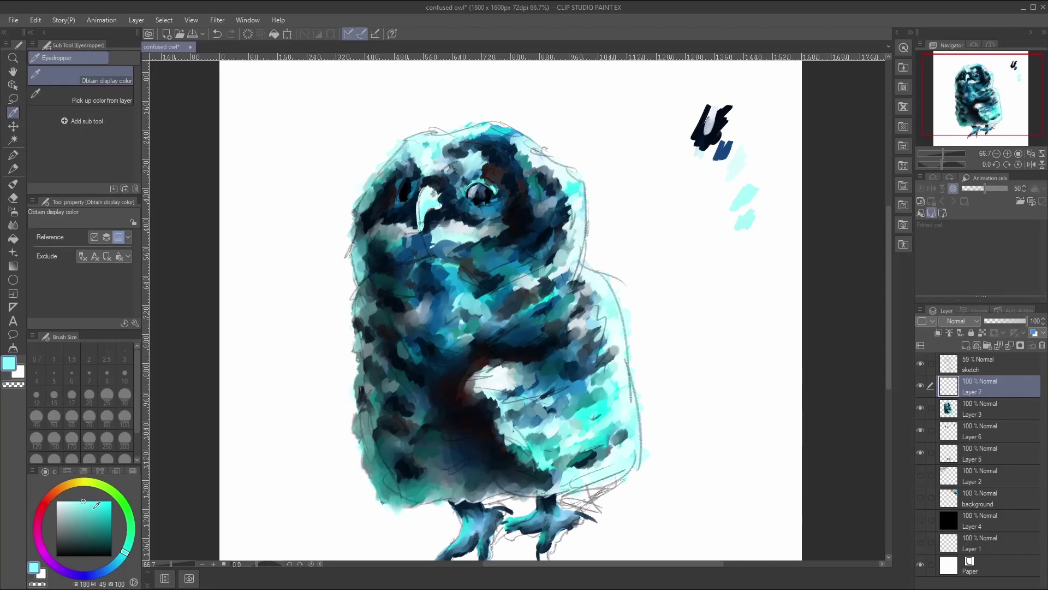
{"action": "left_click_drag", "start_coordinate": [85, 502], "coordinate": [90, 519]}
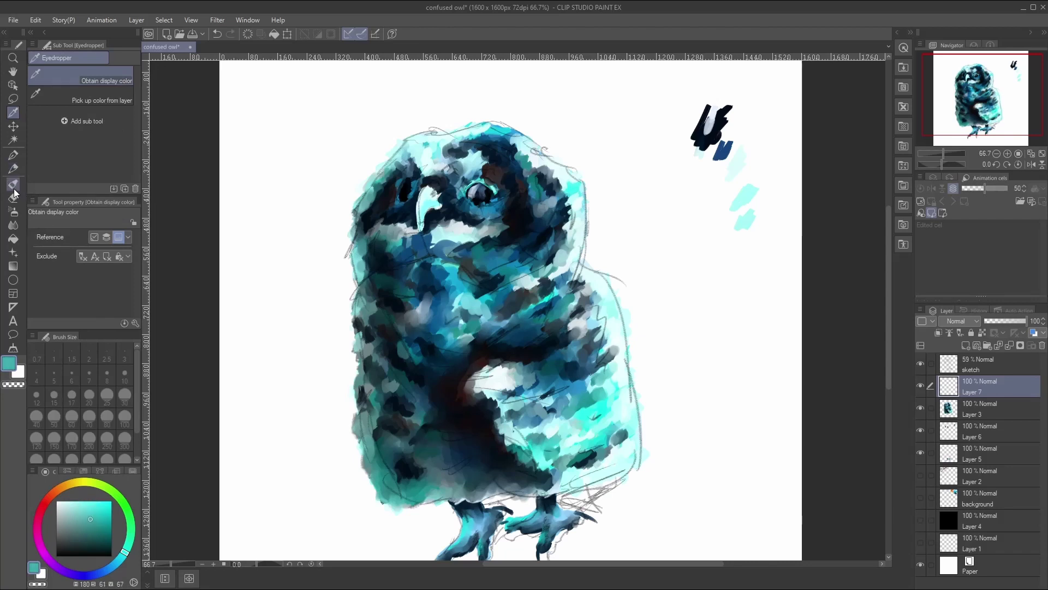
{"action": "left_click", "coordinate": [13, 184]}
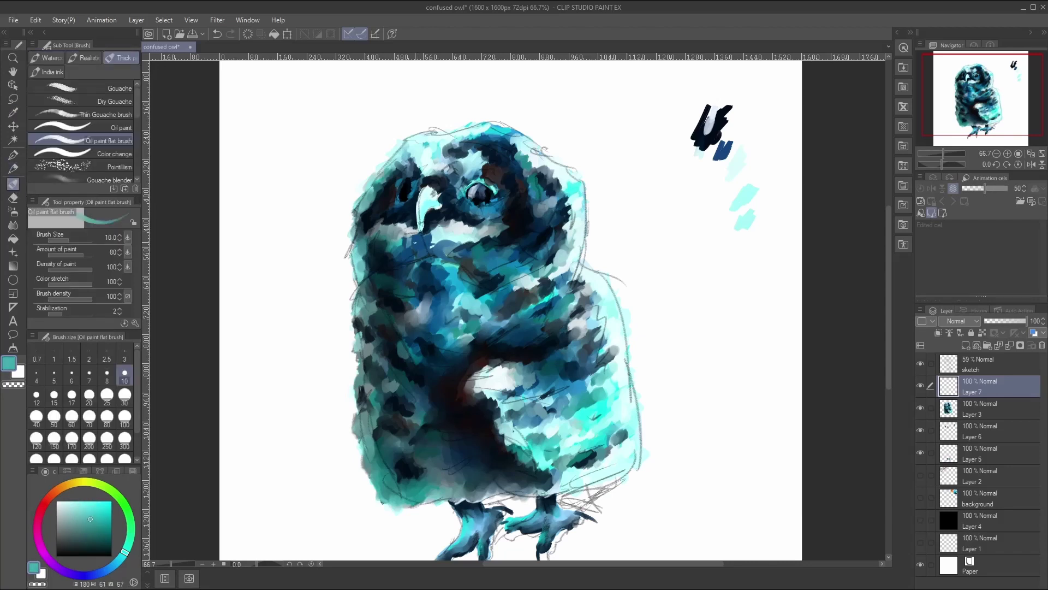
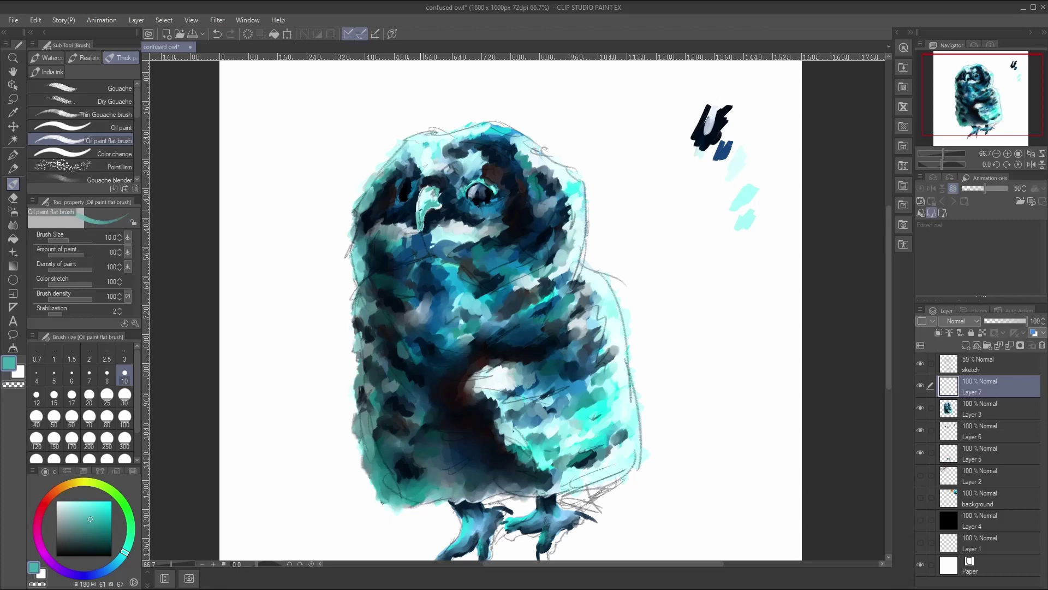
{"action": "left_click", "coordinate": [14, 224]}
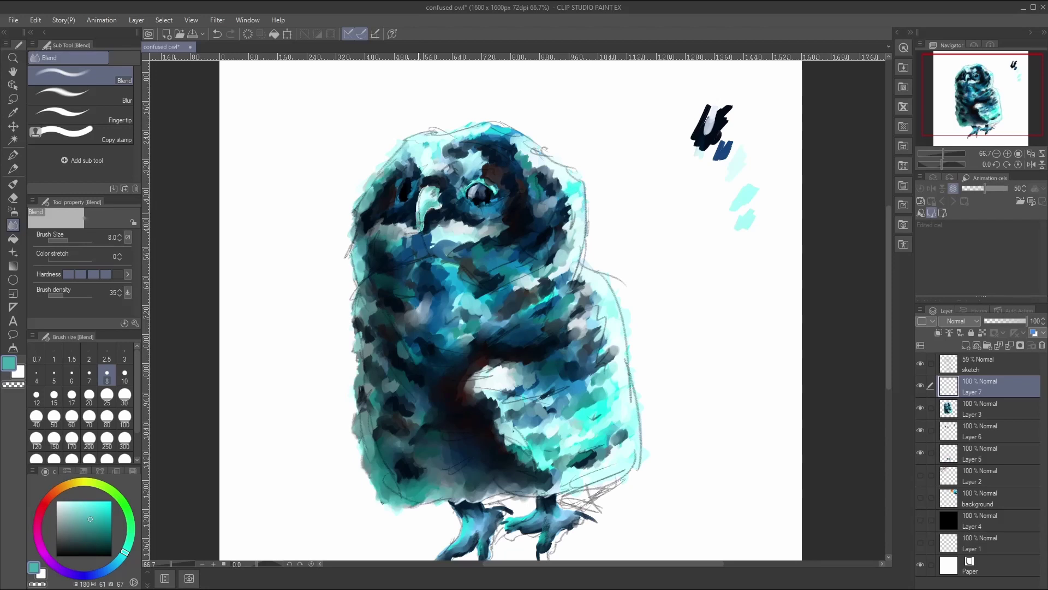
{"action": "left_click", "coordinate": [13, 197]}
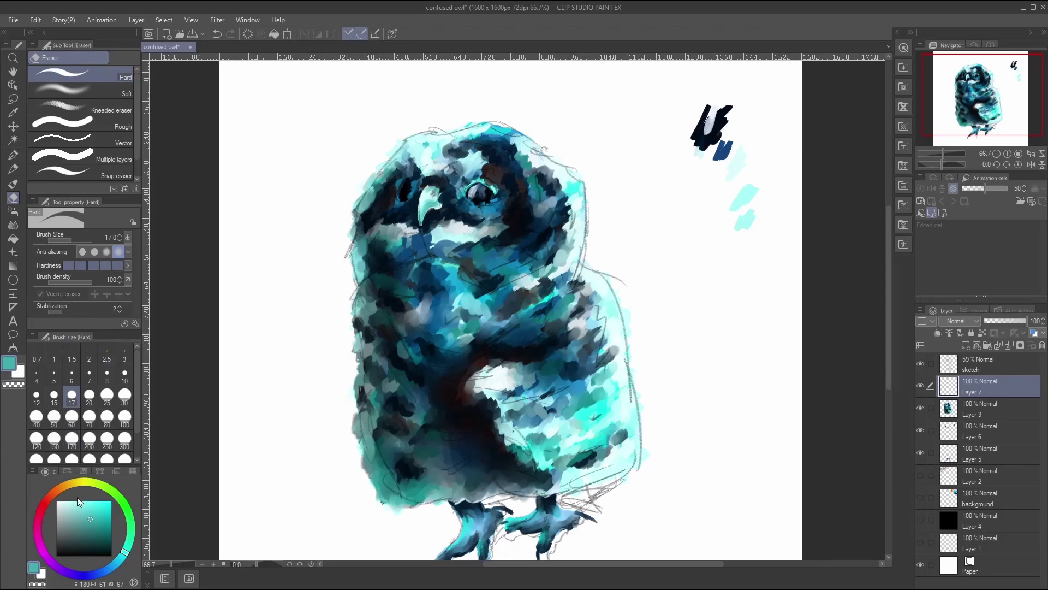
Step: Deepen the beak's shadow beside the larger eye with dark grayish teal at brush size 10, and blend it at size 8
{"action": "left_click", "coordinate": [89, 531]}
{"action": "left_click", "coordinate": [84, 537]}
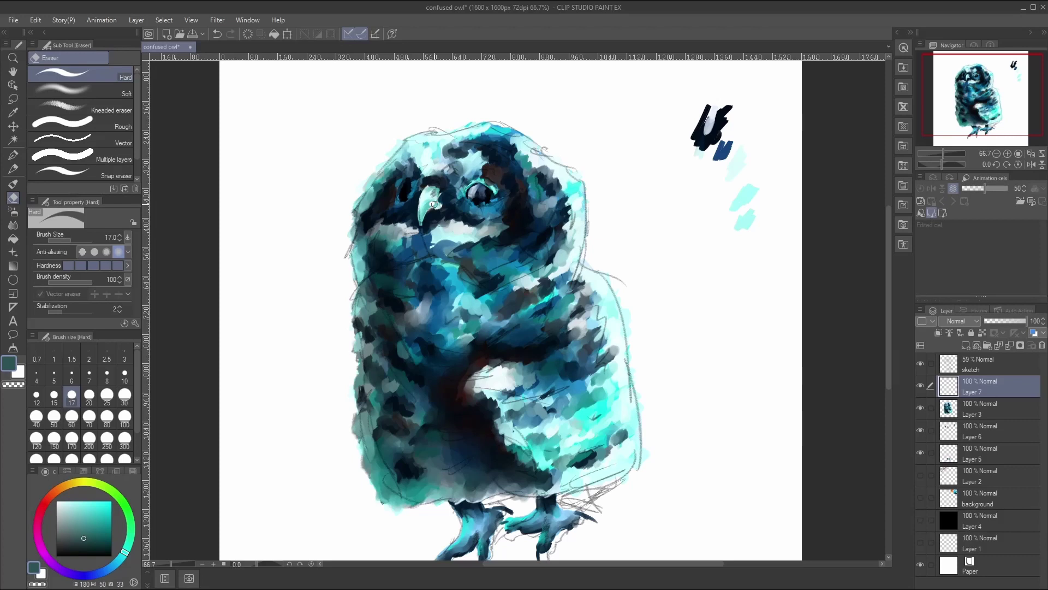
{"action": "left_click", "coordinate": [17, 187]}
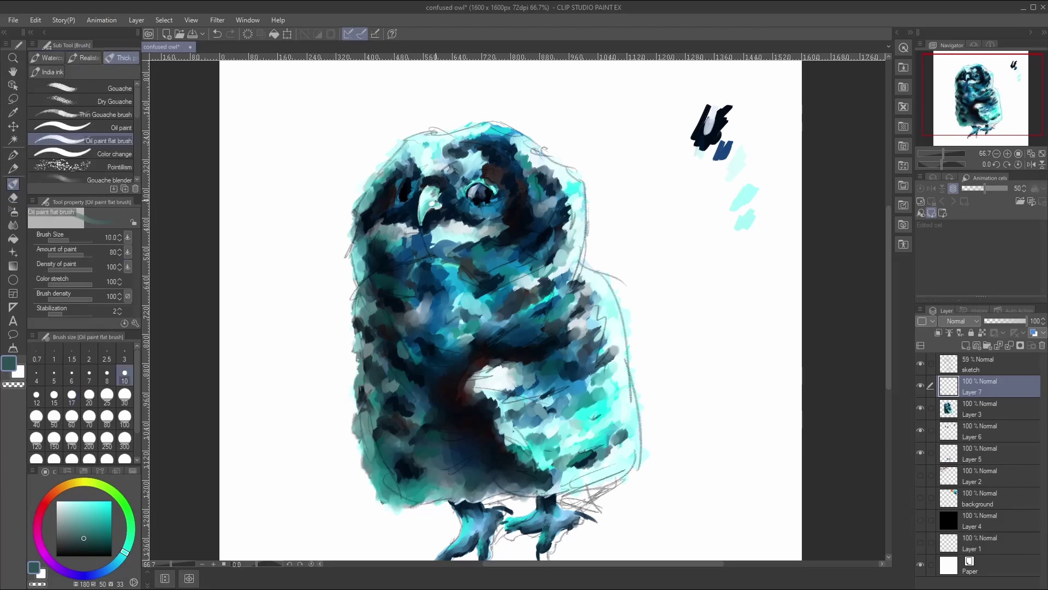
{"action": "key", "text": "ctrl+z"}
{"action": "left_click_drag", "start_coordinate": [435, 205], "coordinate": [431, 194]}
{"action": "left_click_drag", "start_coordinate": [427, 212], "coordinate": [427, 215]}
{"action": "left_click", "coordinate": [13, 225]}
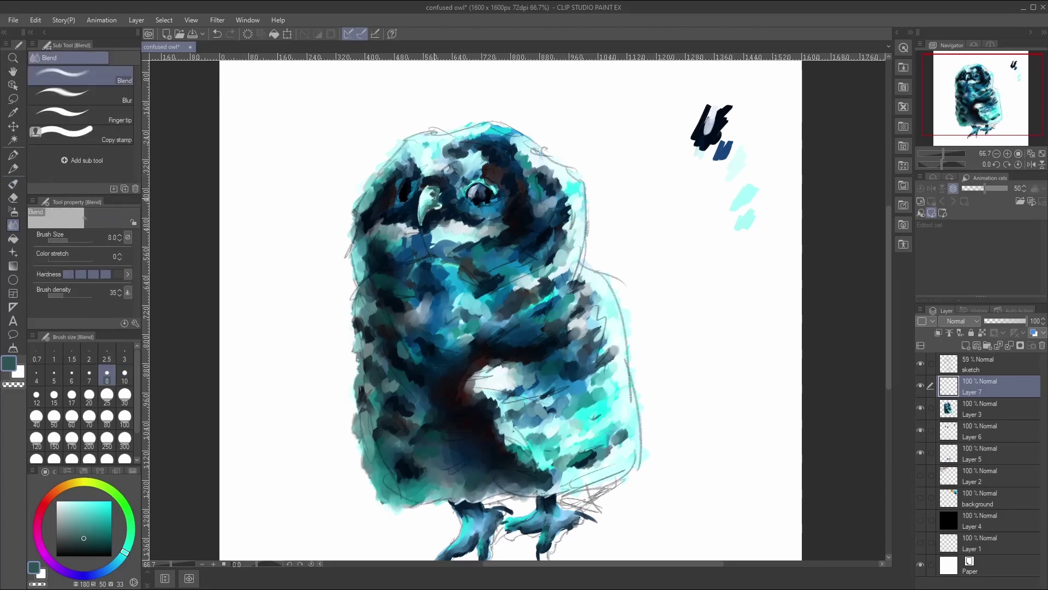
Step: Hide the sketch layer and darken the beak's shadowed edge with deep saturated teal at brush size 10
{"action": "left_click", "coordinate": [921, 362]}
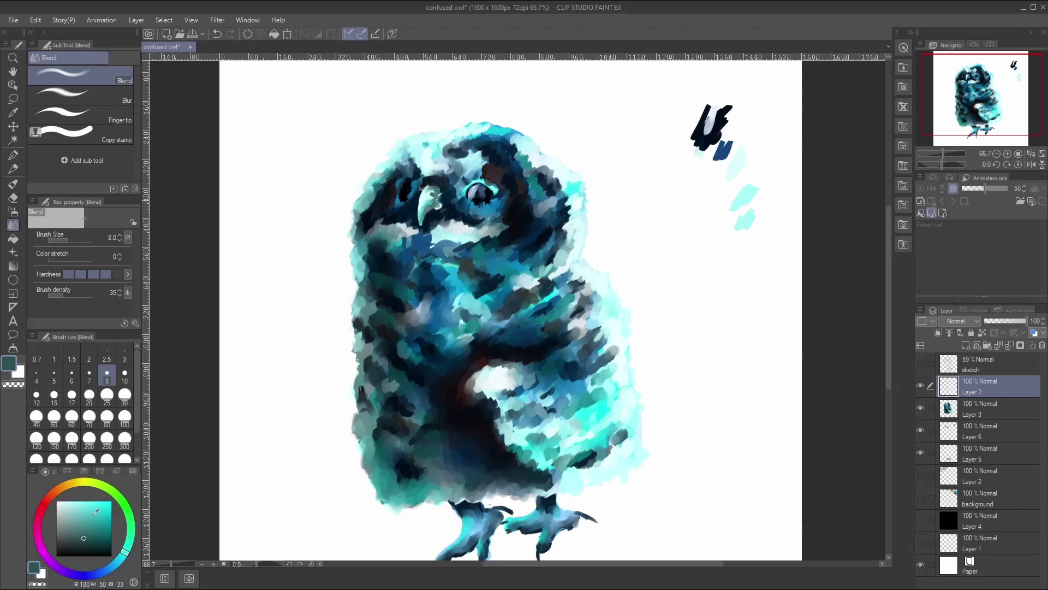
{"action": "left_click", "coordinate": [94, 545]}
{"action": "left_click", "coordinate": [13, 184]}
{"action": "left_click_drag", "start_coordinate": [99, 544], "coordinate": [107, 544]}
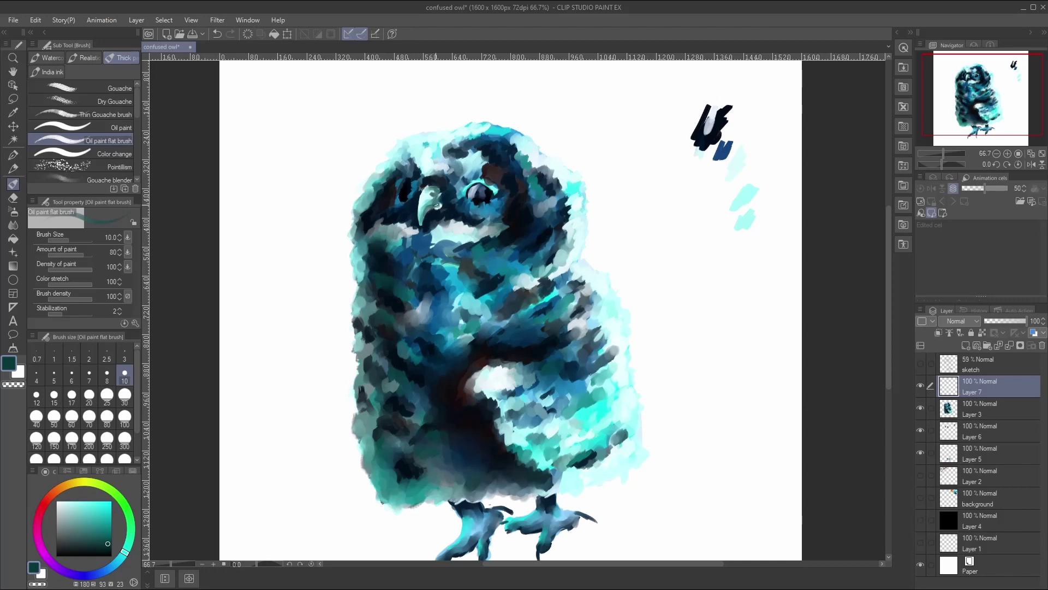
{"action": "left_click_drag", "start_coordinate": [440, 196], "coordinate": [437, 203]}
{"action": "left_click_drag", "start_coordinate": [435, 206], "coordinate": [426, 215]}
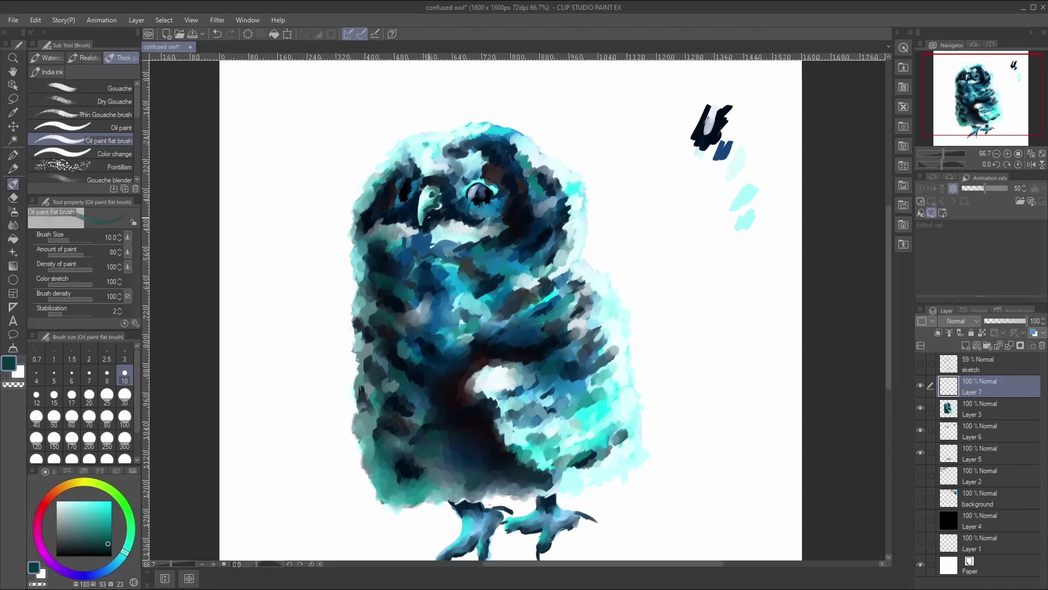
Step: Undo the last beak stroke, repaint the beak's lower shadow with deep teal at brush size 10, and blend it at size 8
{"action": "key", "text": "ctrl+z"}
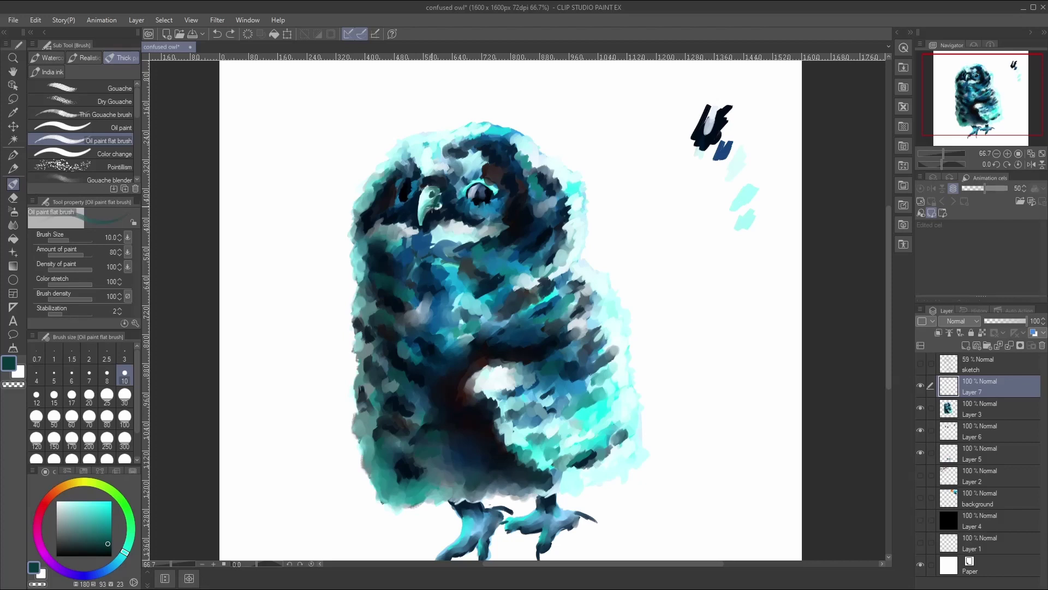
{"action": "left_click_drag", "start_coordinate": [429, 212], "coordinate": [425, 221]}
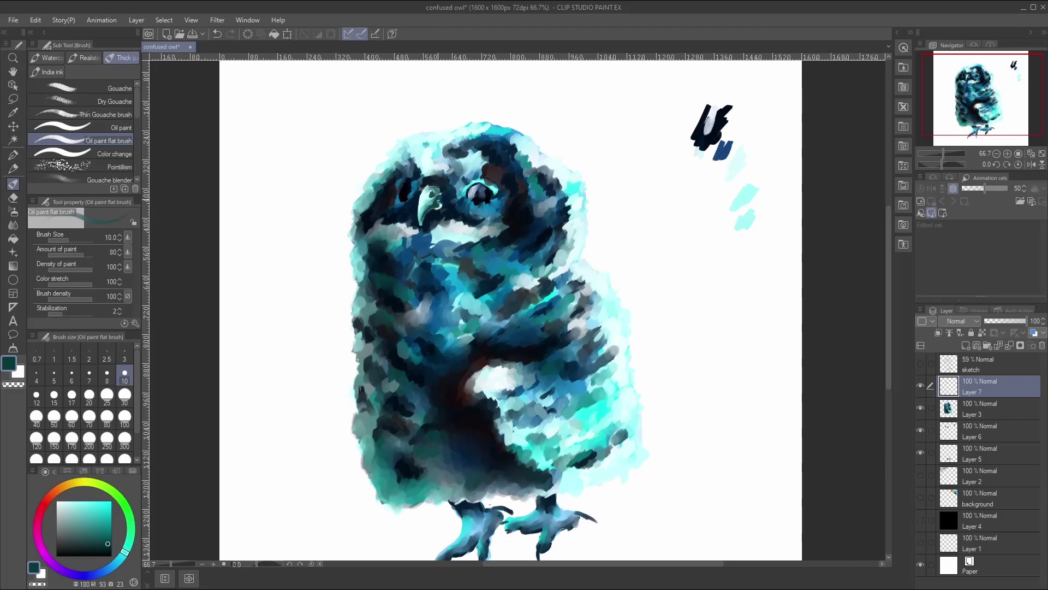
{"action": "left_click_drag", "start_coordinate": [428, 209], "coordinate": [422, 218]}
{"action": "key", "text": "j"}
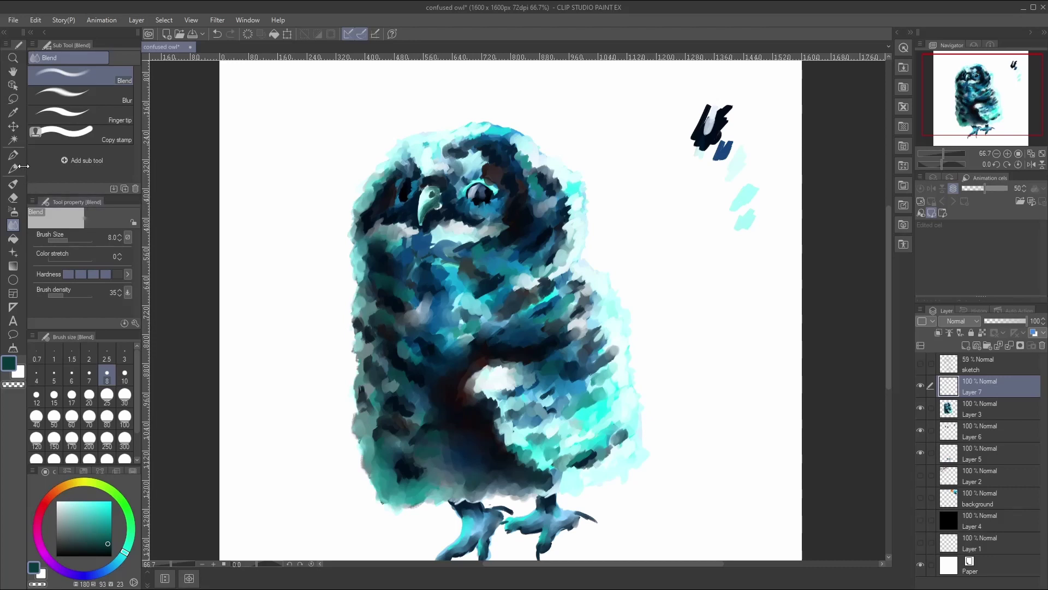
Step: Deepen the beak's darkest shadow with near-black teal using the Oil paint flat brush at size 10, softening it with Blend at size 8
{"action": "left_click", "coordinate": [13, 184]}
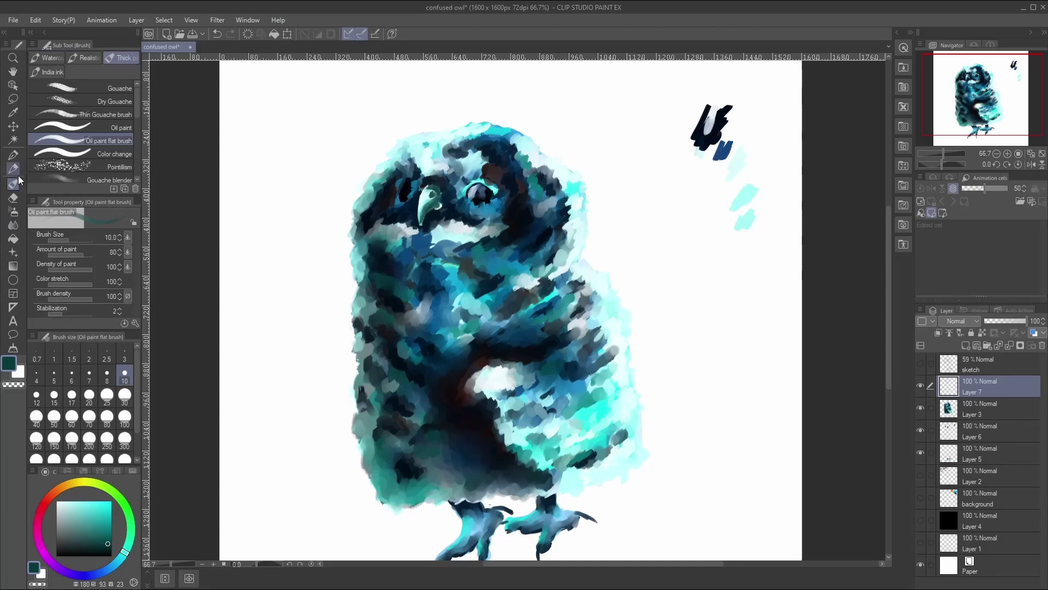
{"action": "left_click", "coordinate": [13, 224]}
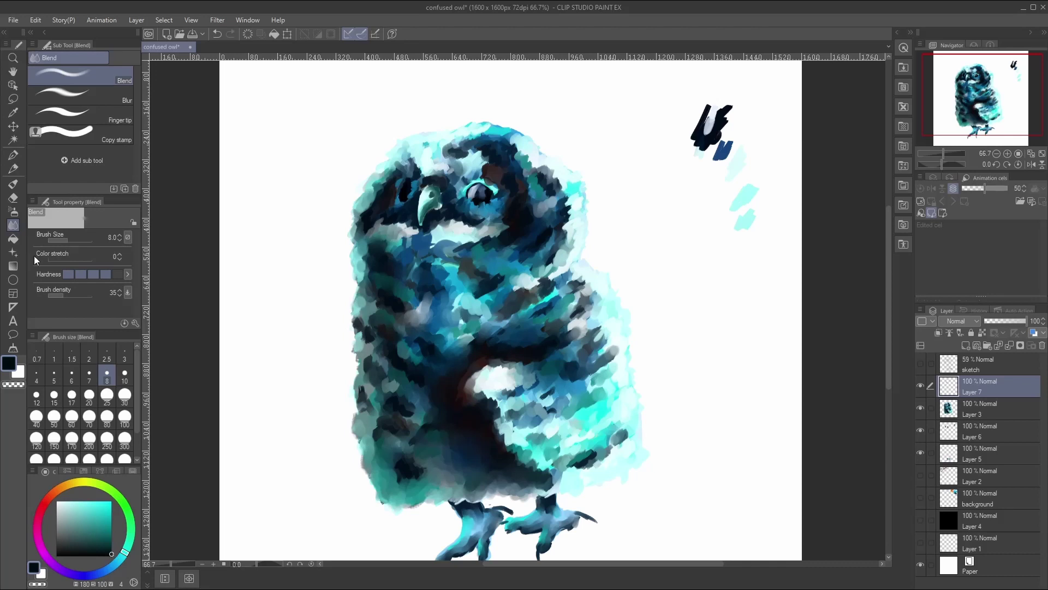
{"action": "left_click", "coordinate": [13, 184]}
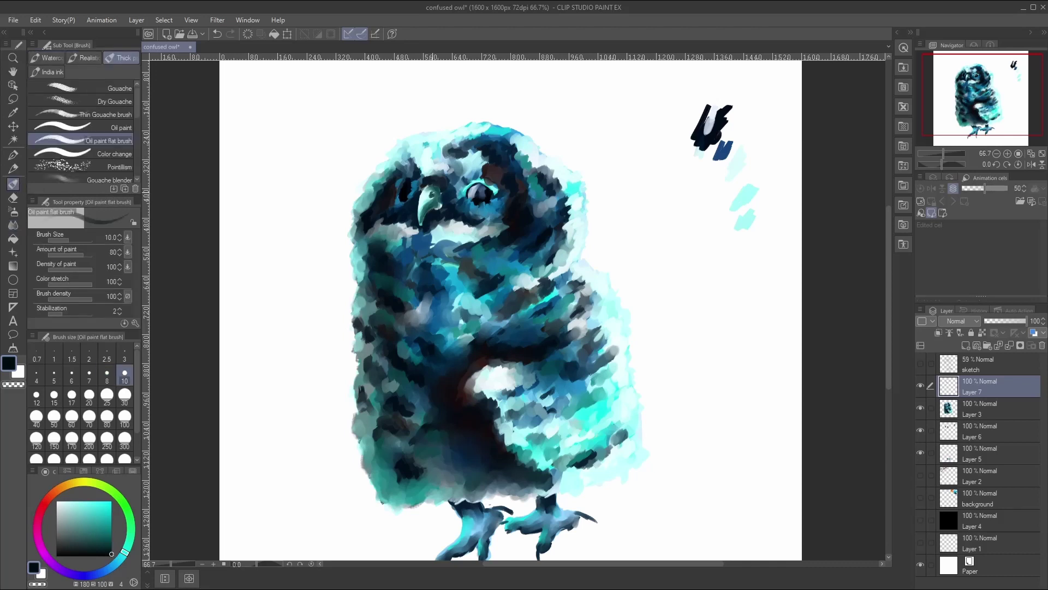